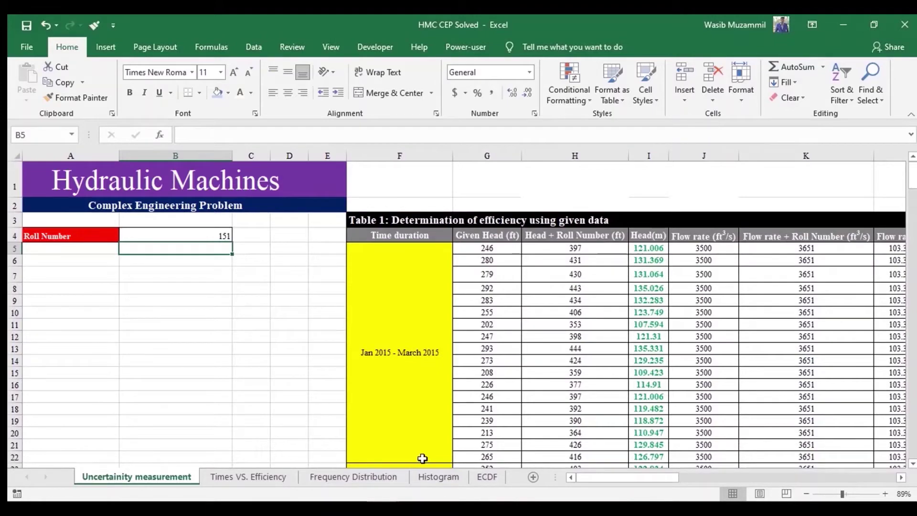
- Look over the Histogram and ECDF sheets, then go back to the Uncertainity measurement sheet
scroll(422, 459, "right", 2)
scroll(422, 458, "right", 3)
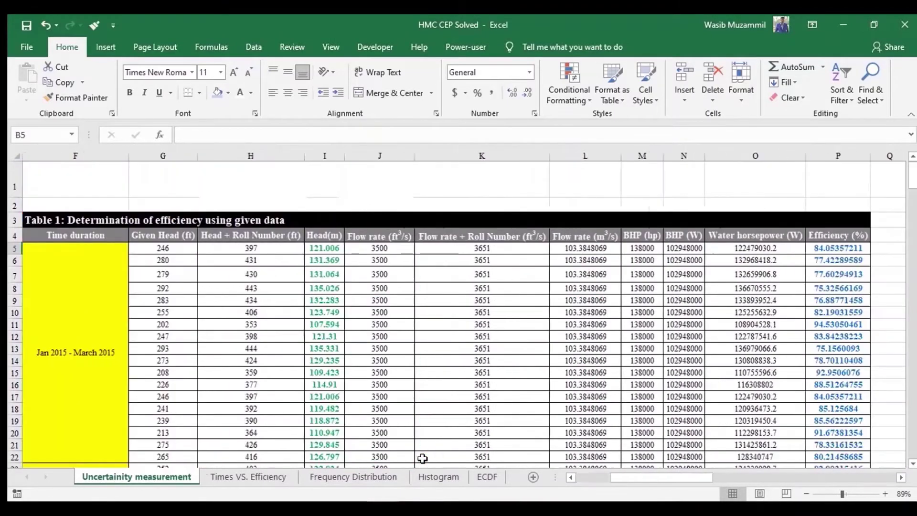
scroll(422, 459, "right", 3)
scroll(422, 459, "right", 2)
scroll(422, 458, "right", 1)
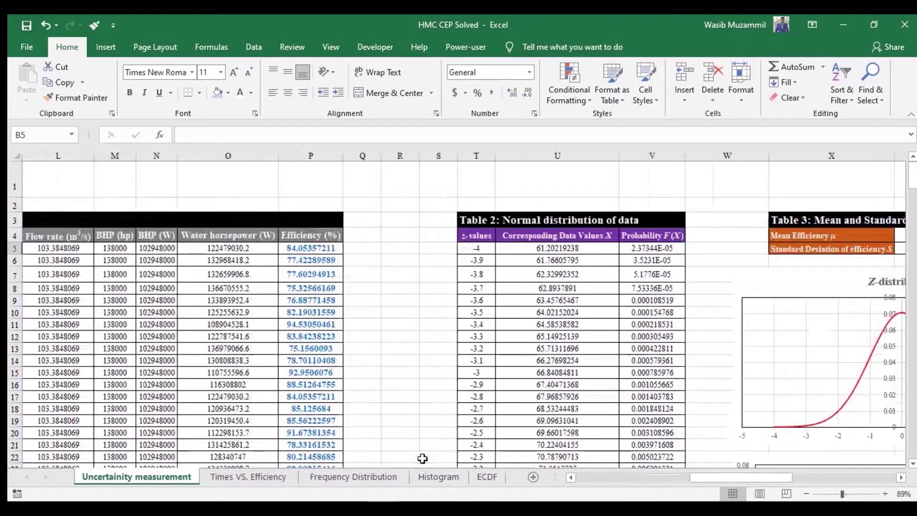
scroll(422, 458, "right", 3)
scroll(617, 405, "down", 5)
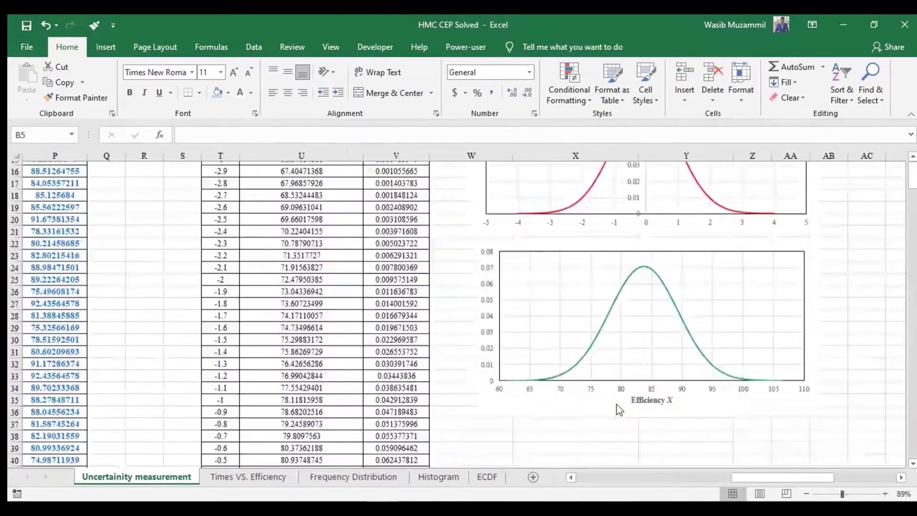
scroll(617, 405, "up", 5)
scroll(615, 406, "right", 5)
scroll(614, 407, "left", 1)
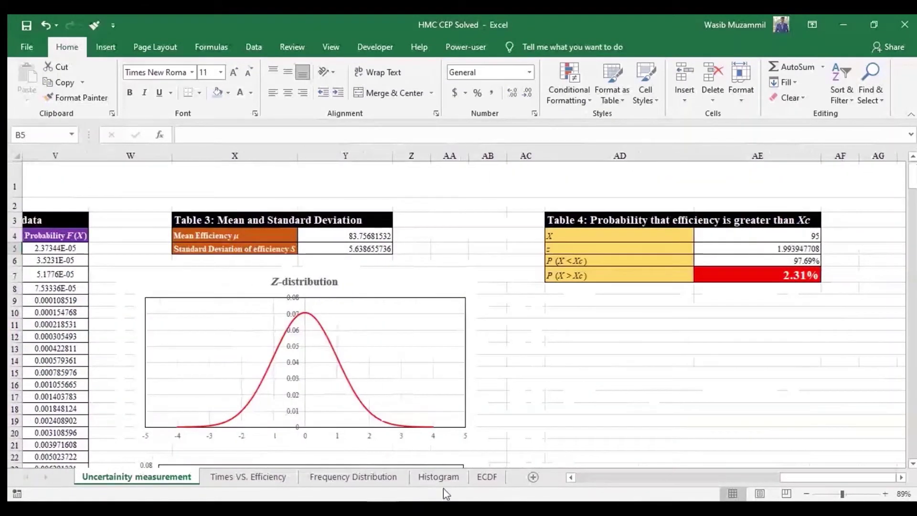
left_click(434, 476)
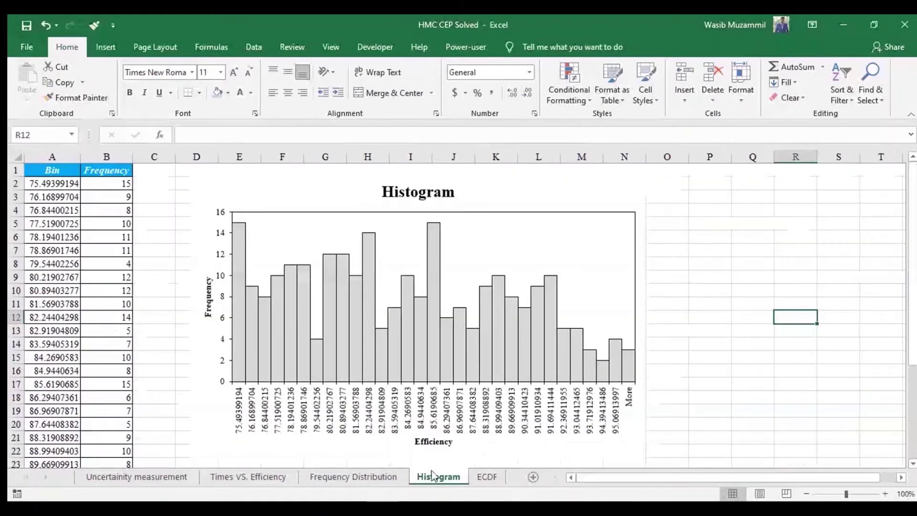
left_click(491, 477)
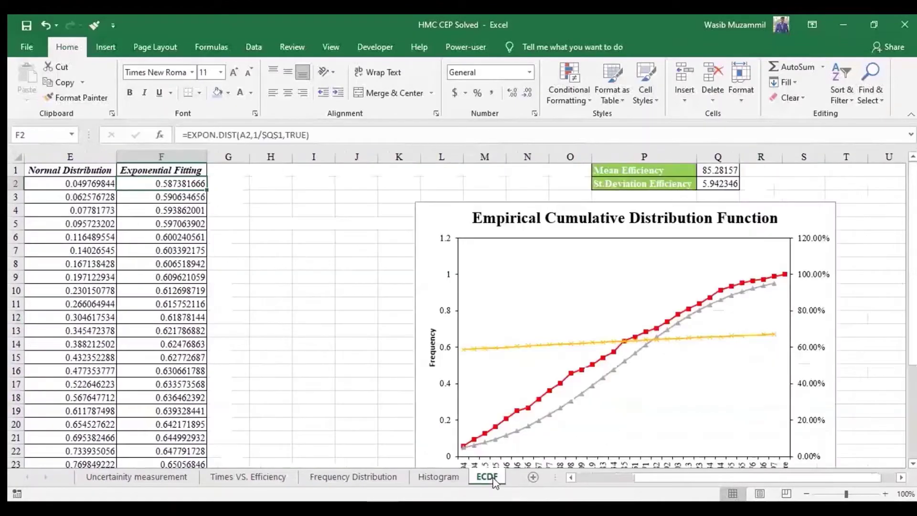
left_click(155, 478)
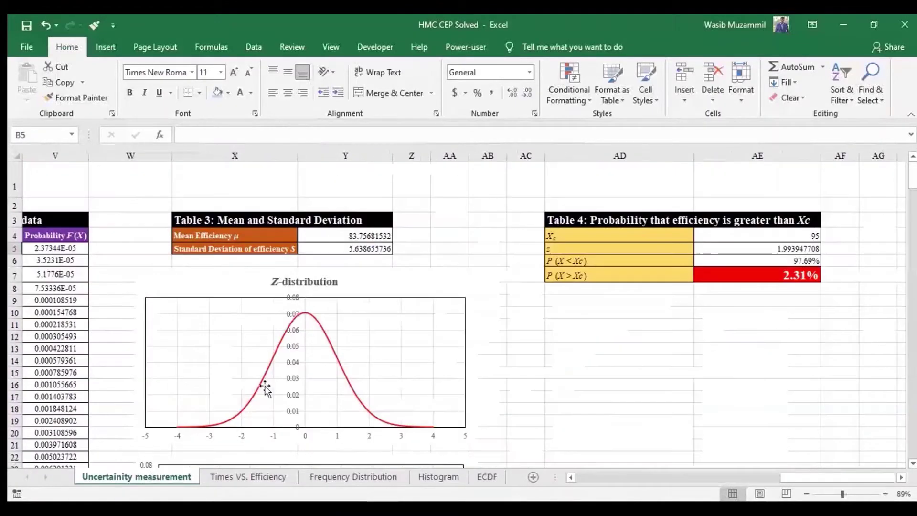
scroll(265, 387, "left", 10)
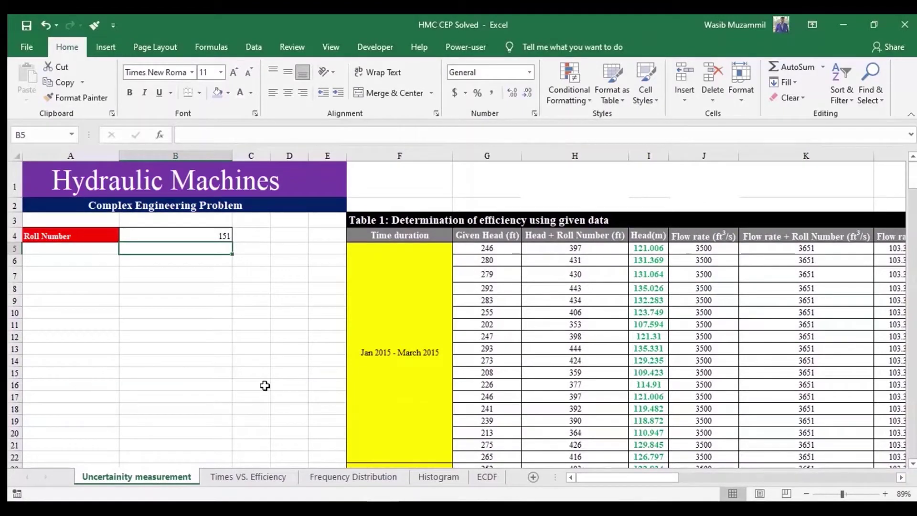
- Enter 108 as the roll number in cell B4
scroll(264, 385, "right", 5)
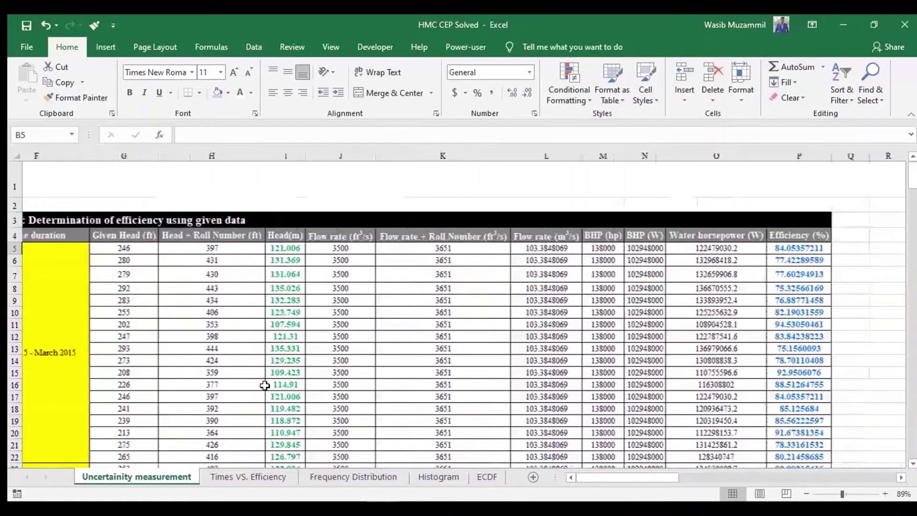
scroll(265, 386, "right", 5)
scroll(265, 385, "right", 5)
scroll(265, 385, "right", 1)
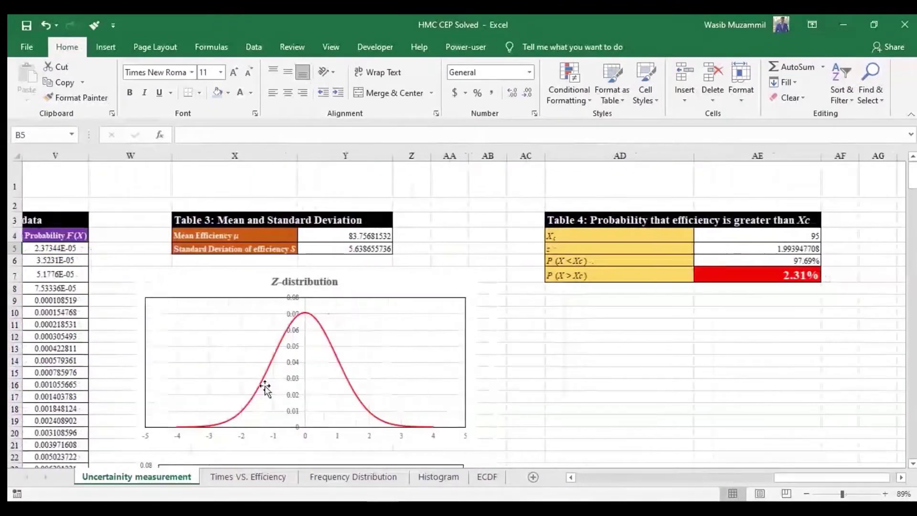
scroll(264, 385, "down", 2)
scroll(264, 387, "down", 1)
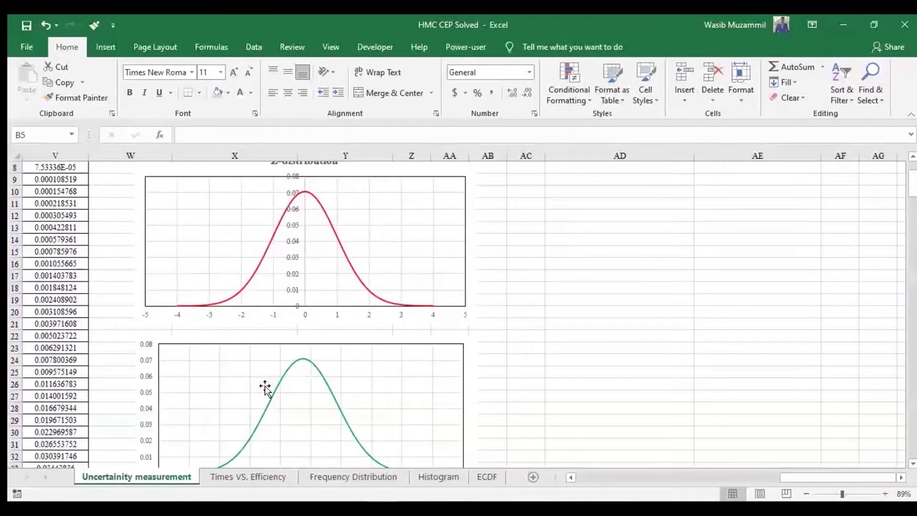
scroll(265, 386, "up", 2)
scroll(265, 386, "left", 6)
scroll(266, 385, "left", 5)
left_click(211, 237)
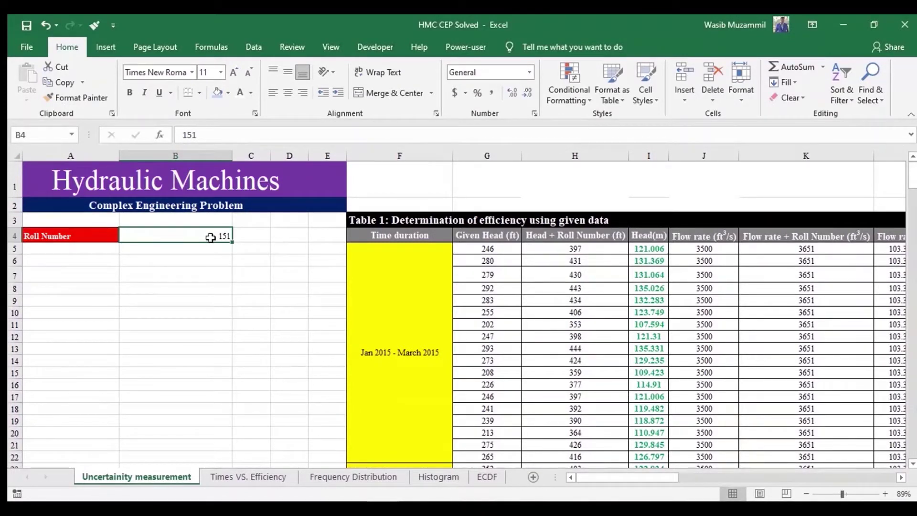
type("108")
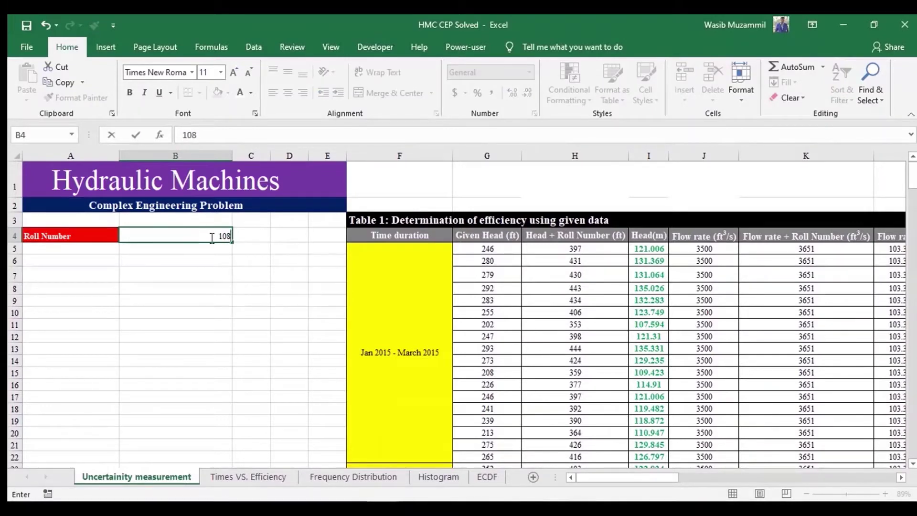
key("Return")
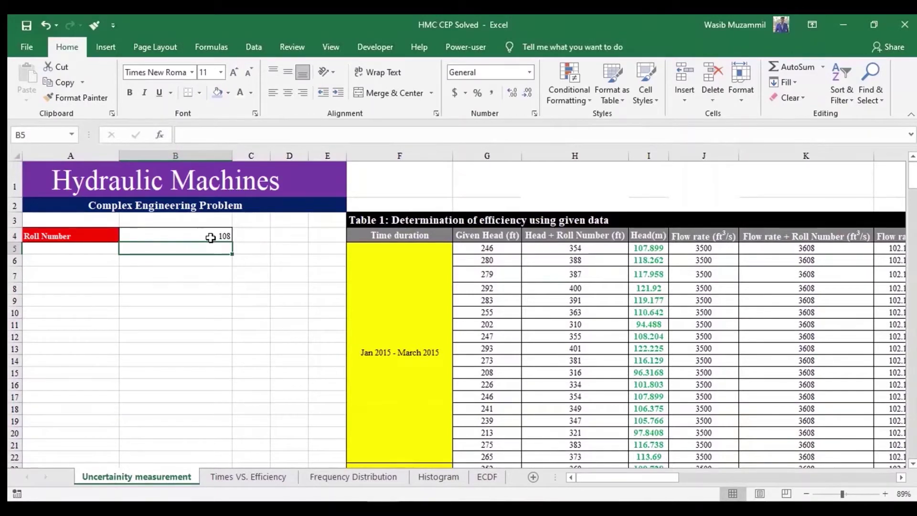
- Switch the roll number to 151 for comparison, then set it back to 108
left_click(210, 238)
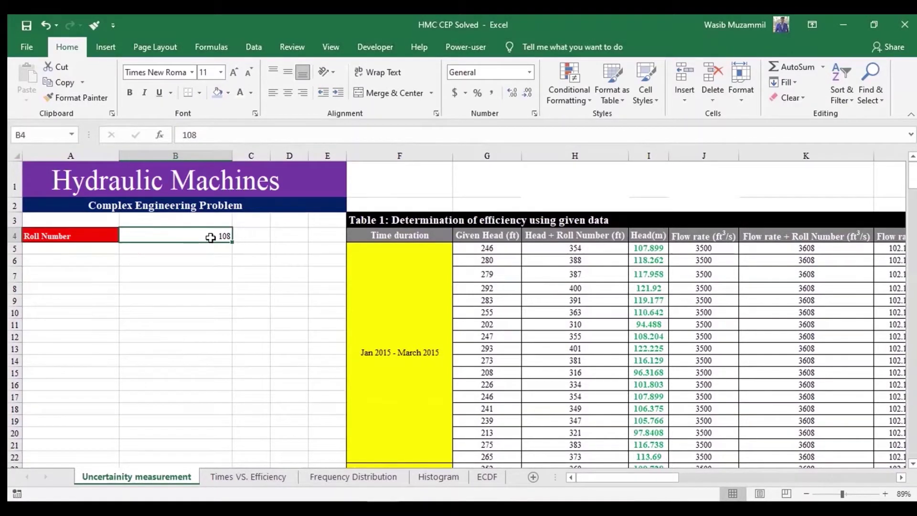
type("151")
key("Return")
left_click(210, 238)
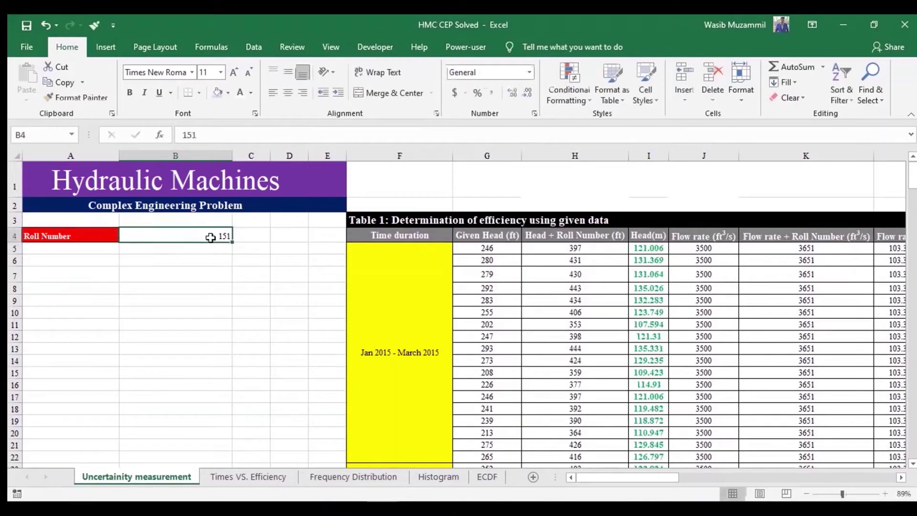
type("108")
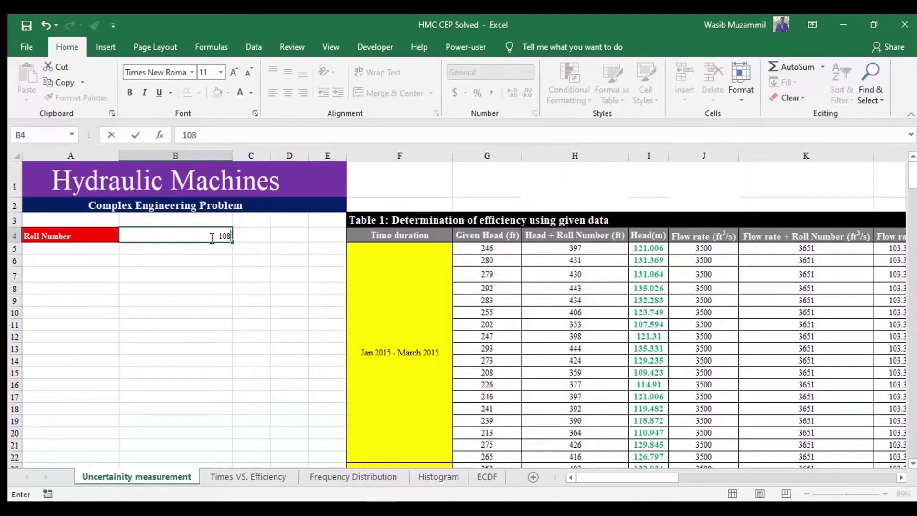
key("Return")
- Review the recalculated tables and charts, ending on the Times VS. Efficiency sheet
scroll(371, 289, "right", 1)
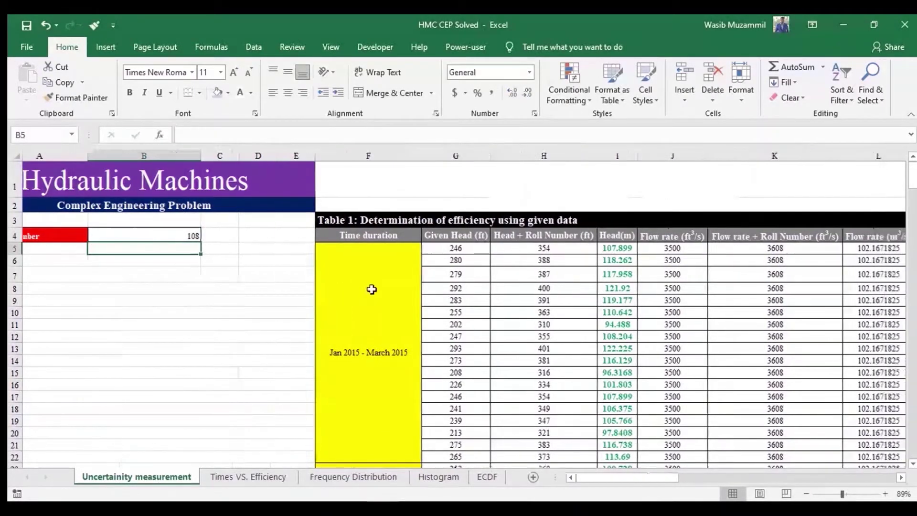
scroll(371, 289, "right", 2)
scroll(372, 288, "right", 3)
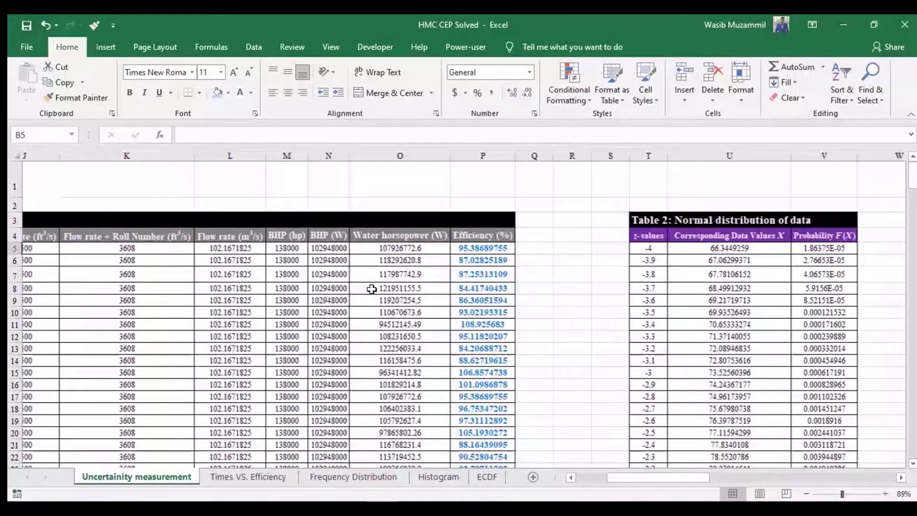
scroll(372, 289, "right", 2)
scroll(371, 289, "right", 2)
scroll(696, 389, "down", 3)
scroll(697, 390, "down", 1)
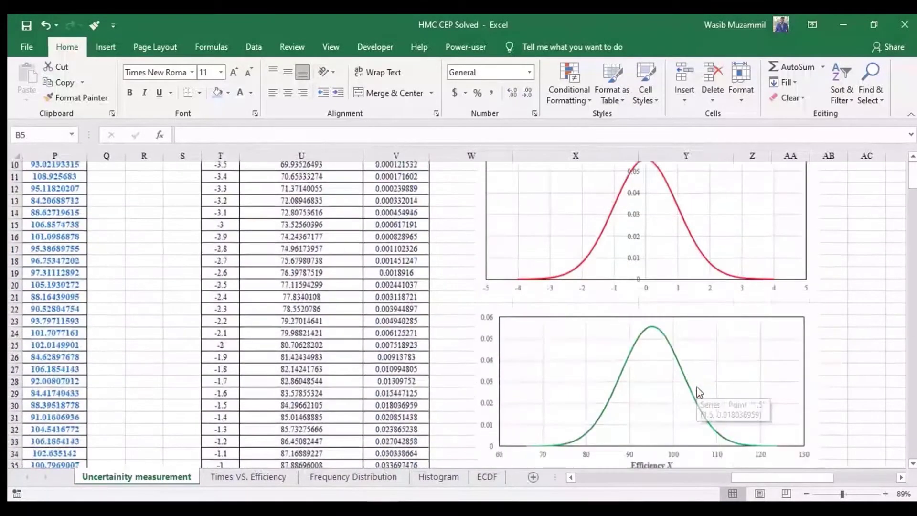
scroll(697, 392, "down", 2)
scroll(696, 389, "up", 3)
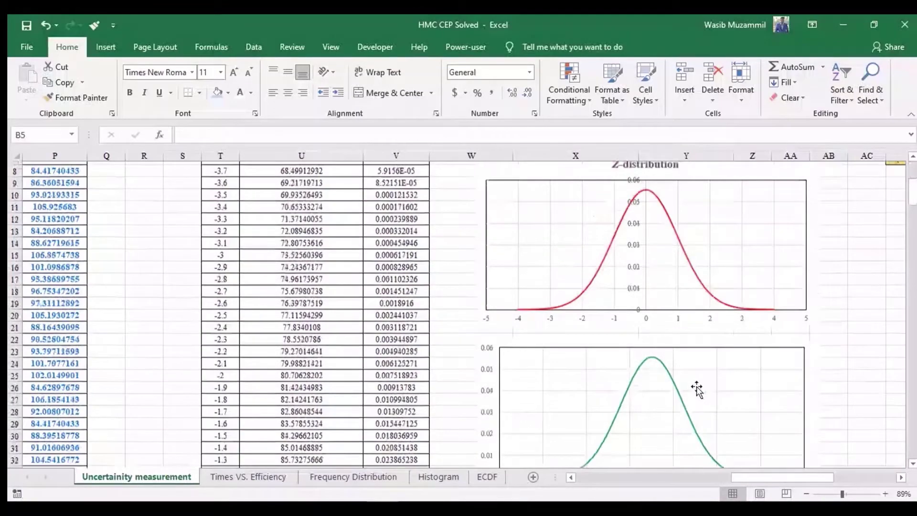
left_click(267, 476)
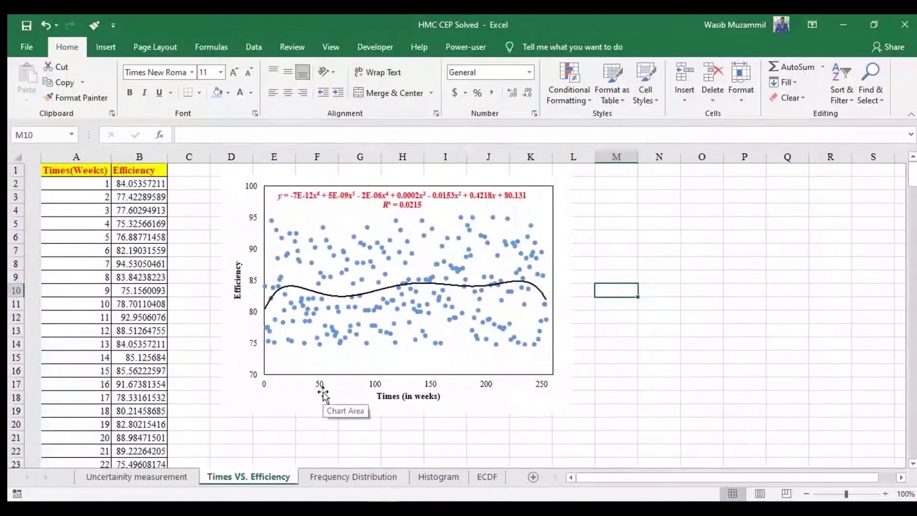
- Look through the Frequency Distribution, Histogram and ECDF sheets
left_click(336, 477)
left_click(438, 477)
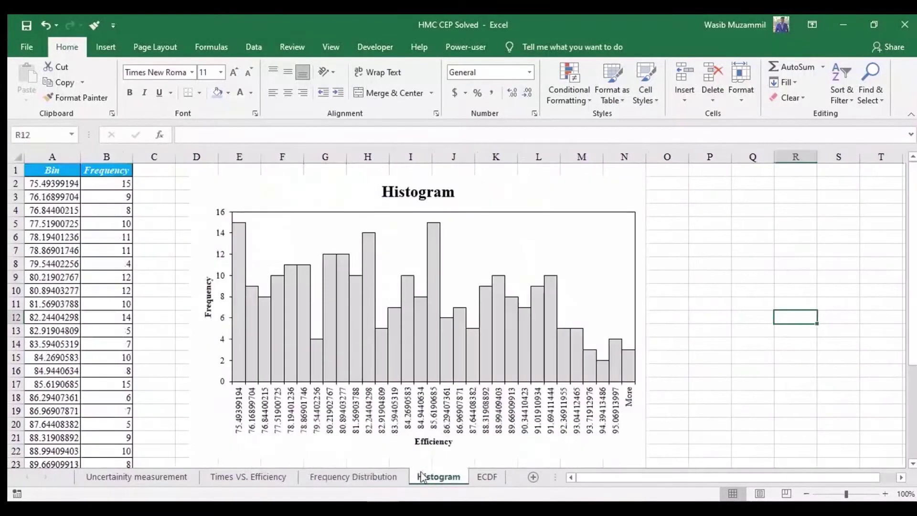
left_click(495, 479)
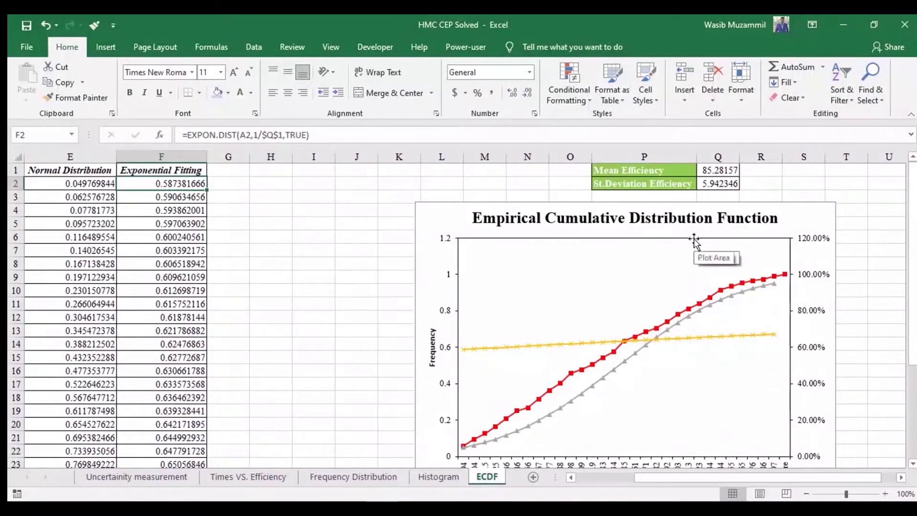
- Return to the Uncertainity measurement sheet and select the Head + Roll Number formula in H5
left_click(107, 476)
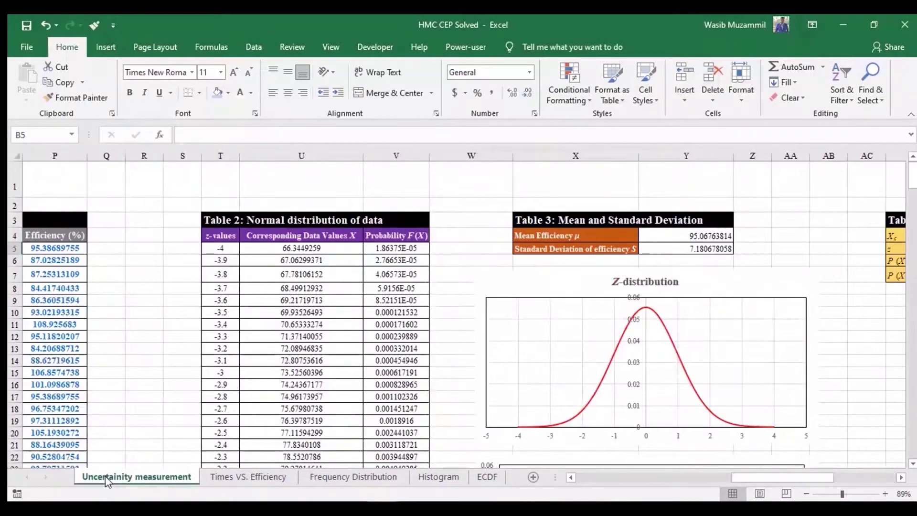
scroll(401, 373, "left", 5)
scroll(475, 344, "left", 3)
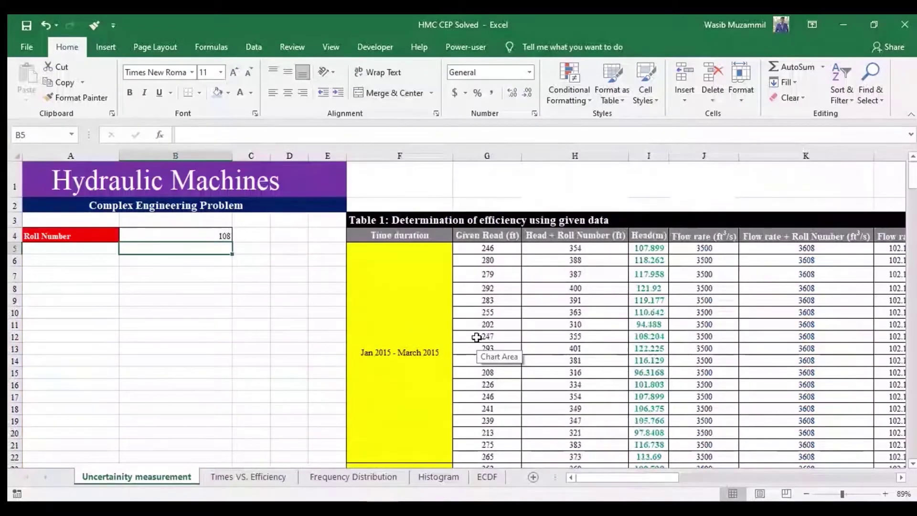
left_click(599, 250)
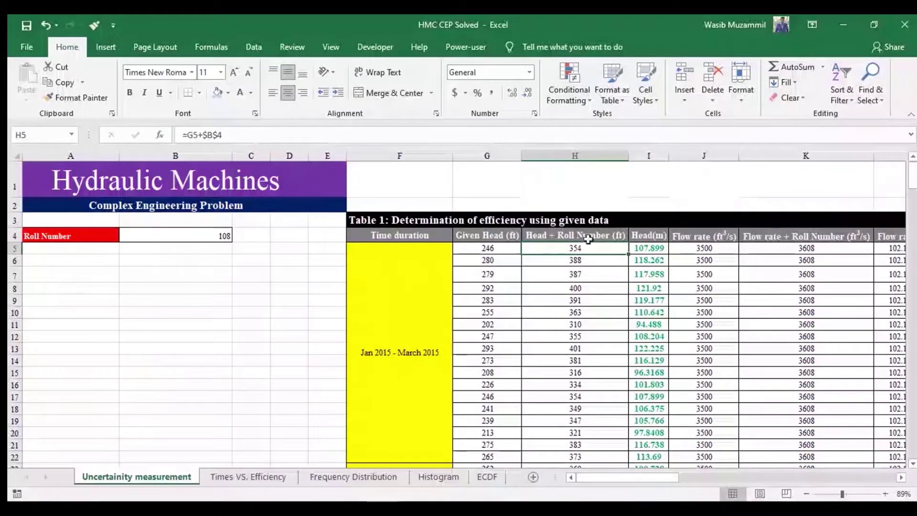
left_click(146, 233)
left_click(585, 252)
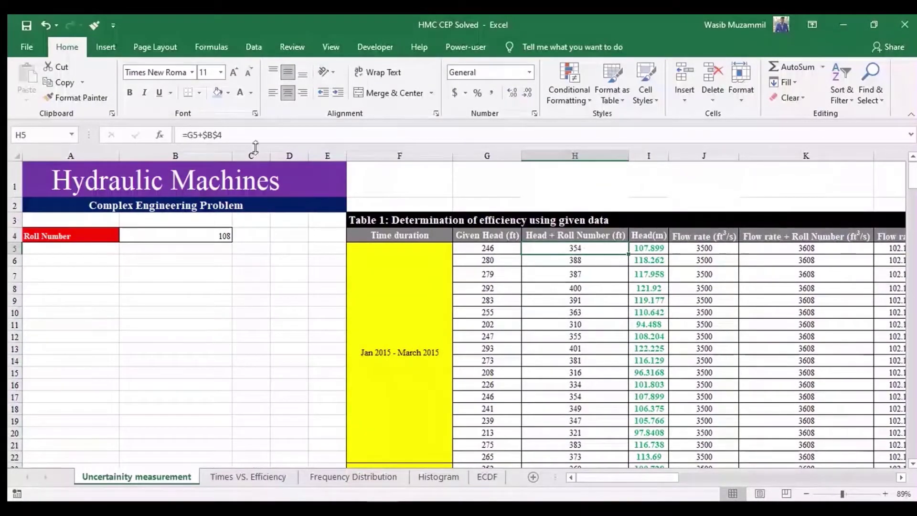
scroll(695, 288, "right", 1)
scroll(695, 289, "right", 3)
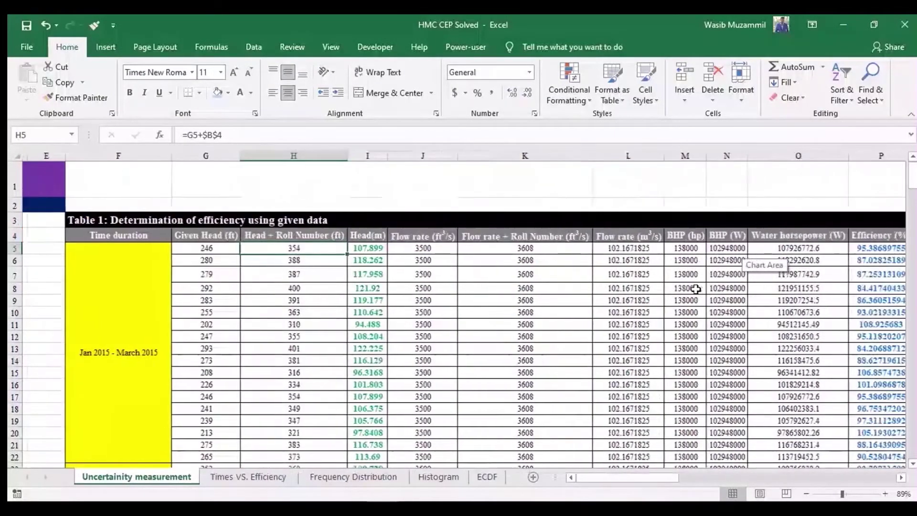
scroll(696, 288, "right", 3)
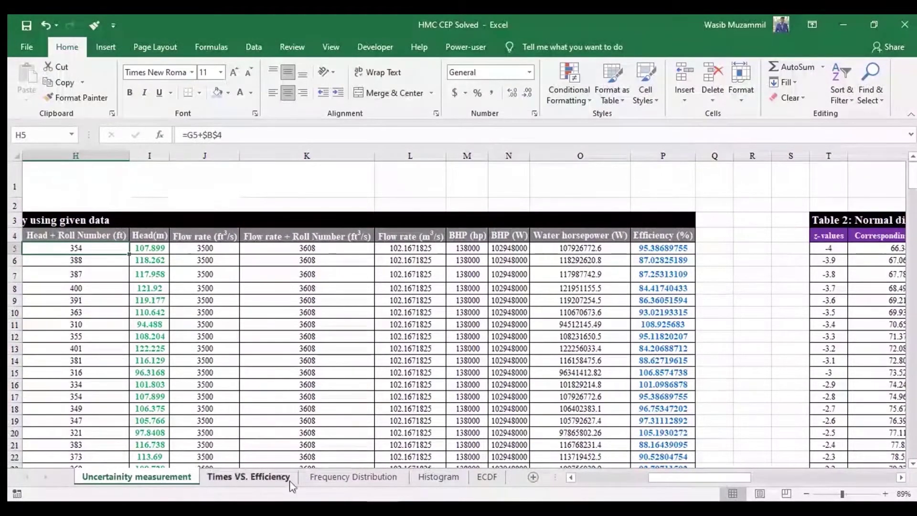
left_click(248, 477)
left_click(363, 476)
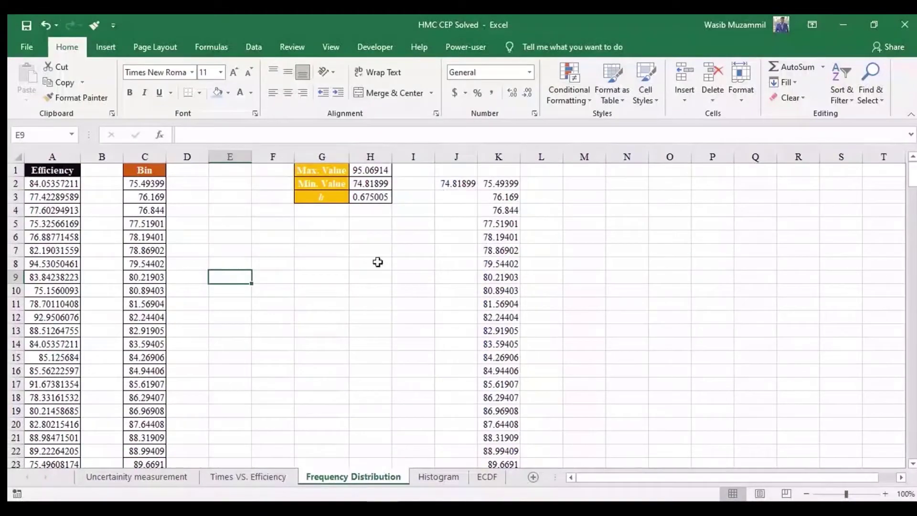
left_click(143, 477)
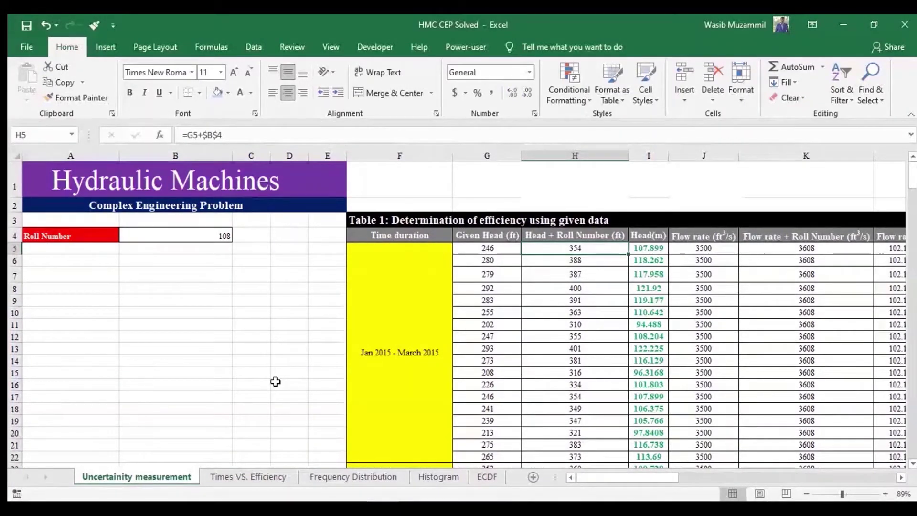
- Set cell B4 to roll number 1 and review the recalculated efficiency table
left_click(197, 232)
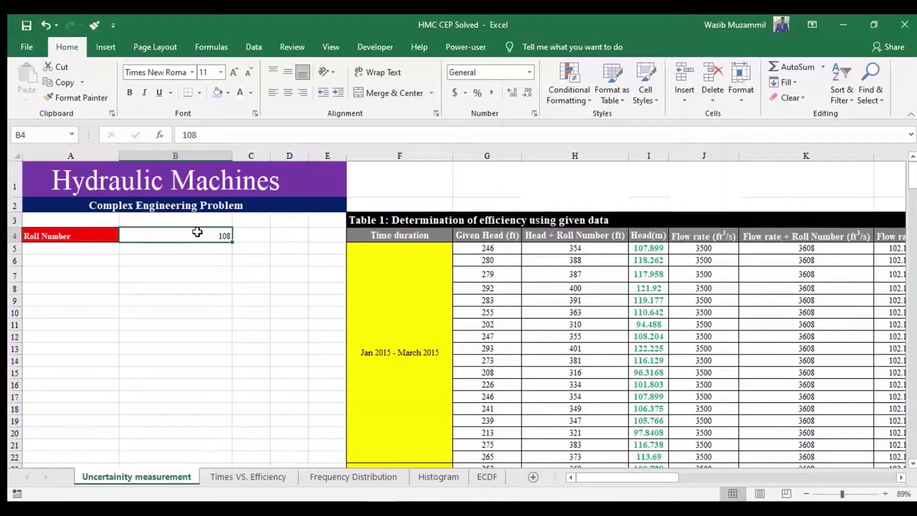
type("1")
key("Return")
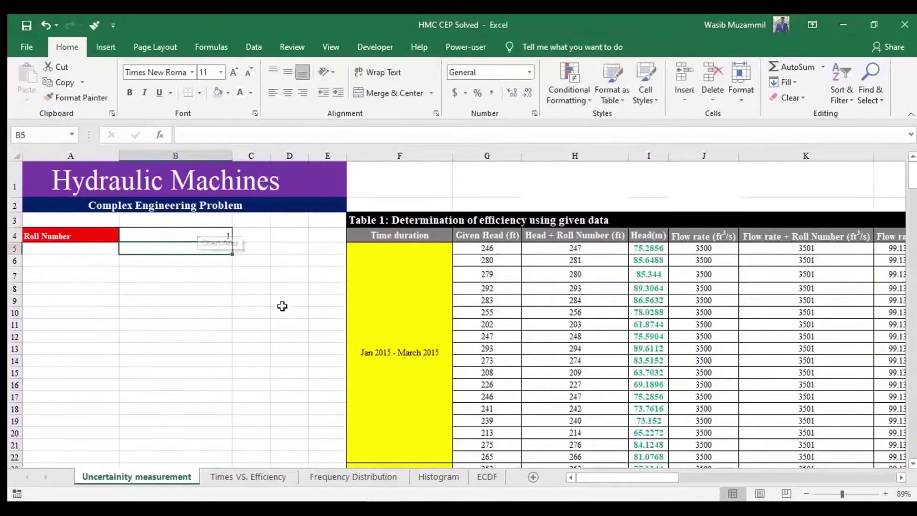
scroll(282, 306, "right", 5)
scroll(282, 305, "right", 2)
scroll(282, 305, "right", 5)
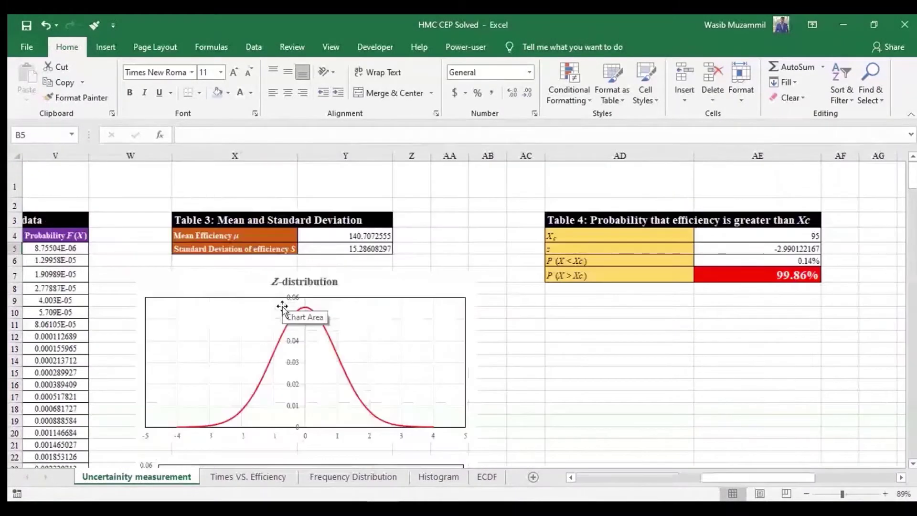
left_click(609, 354)
scroll(608, 356, "down", 6)
scroll(608, 356, "up", 6)
scroll(608, 356, "left", 5)
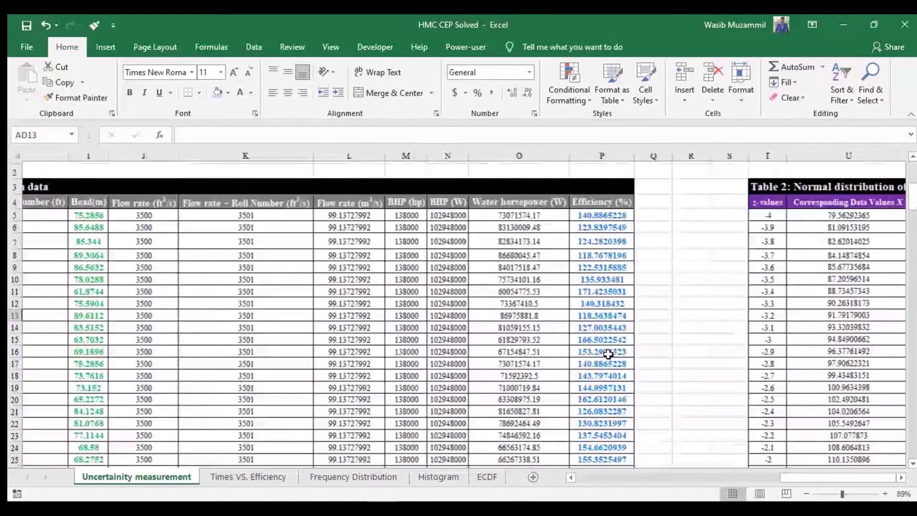
scroll(608, 354, "left", 3)
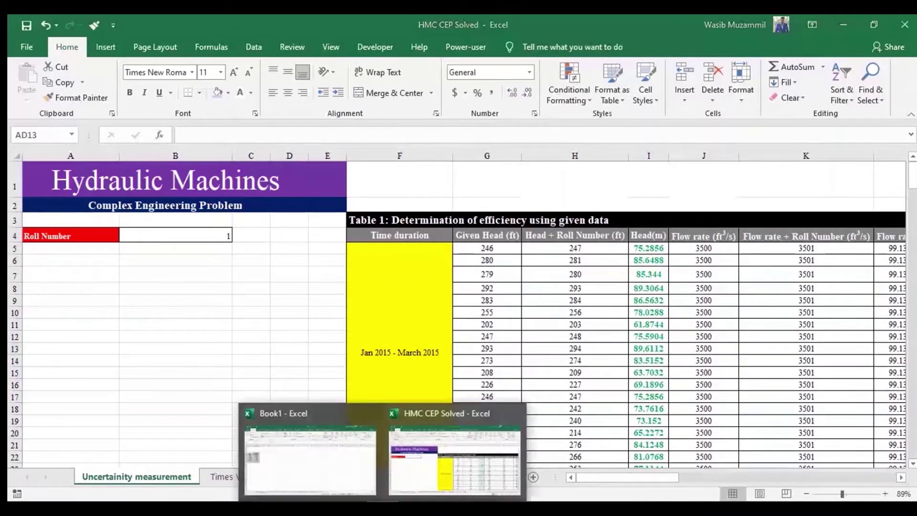
- Switch to the Book1 workbook and select the Speed and Bsfc data in A4:B8
left_click(304, 453)
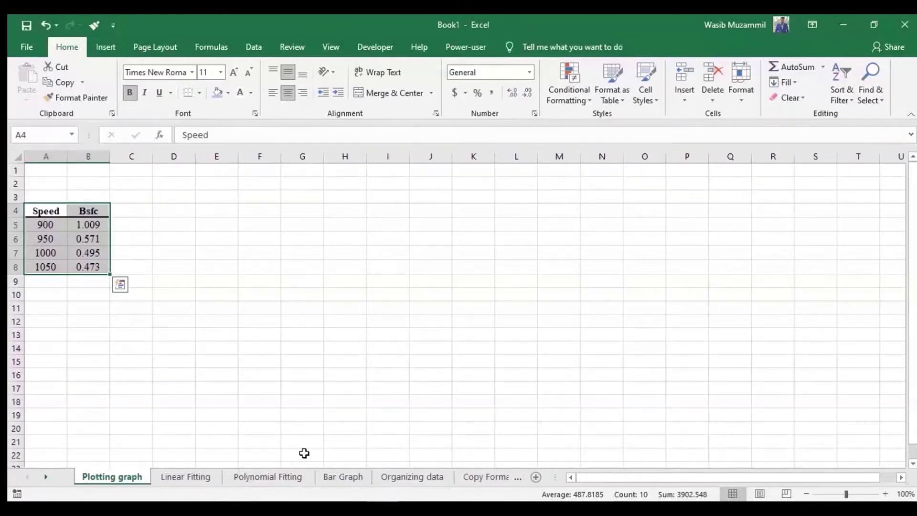
left_click(173, 295)
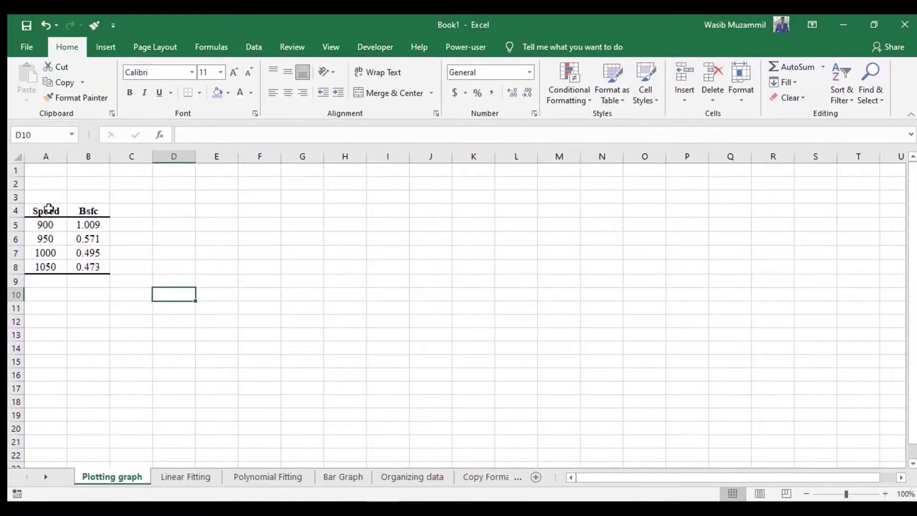
left_click_drag(45, 211, 92, 268)
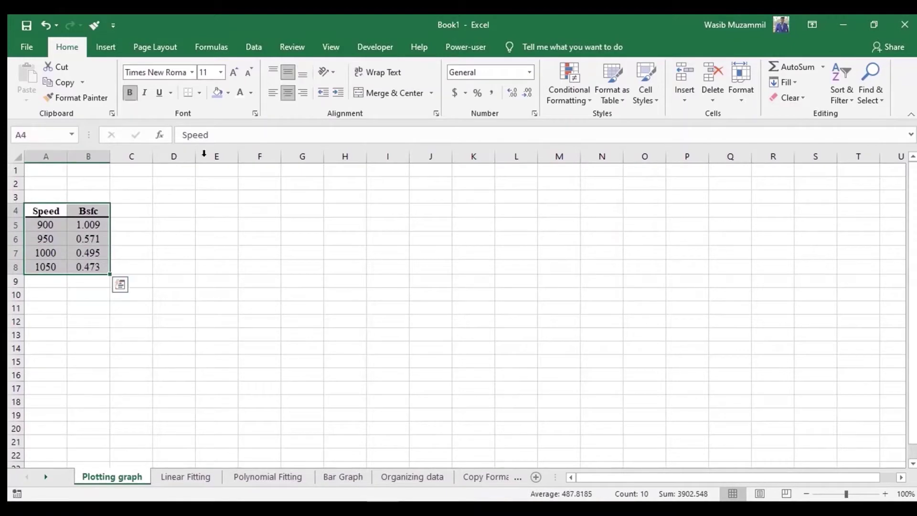
left_click(111, 49)
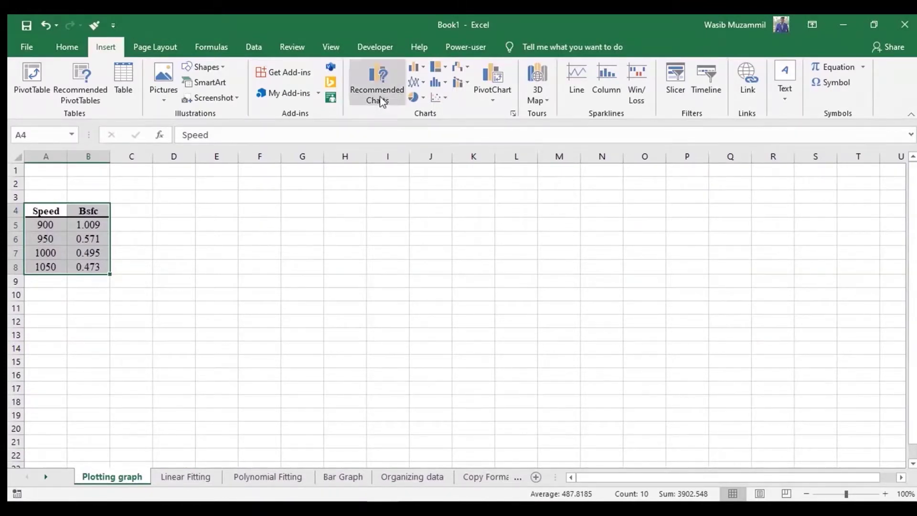
left_click(383, 102)
left_click(382, 102)
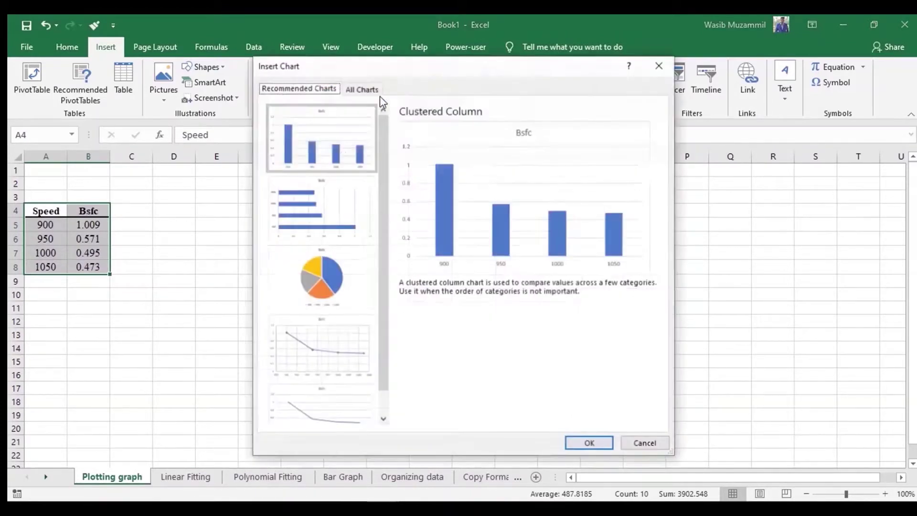
left_click(340, 201)
left_click(338, 260)
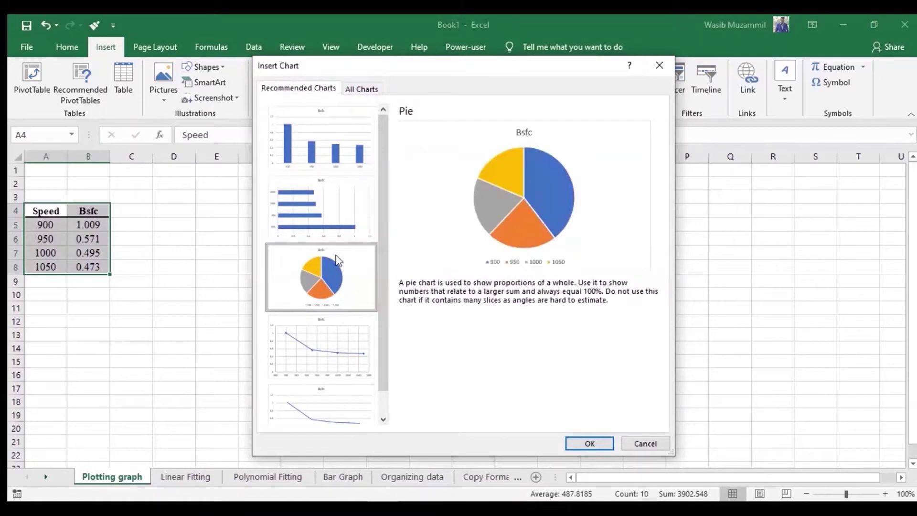
left_click(326, 321)
left_click(332, 399)
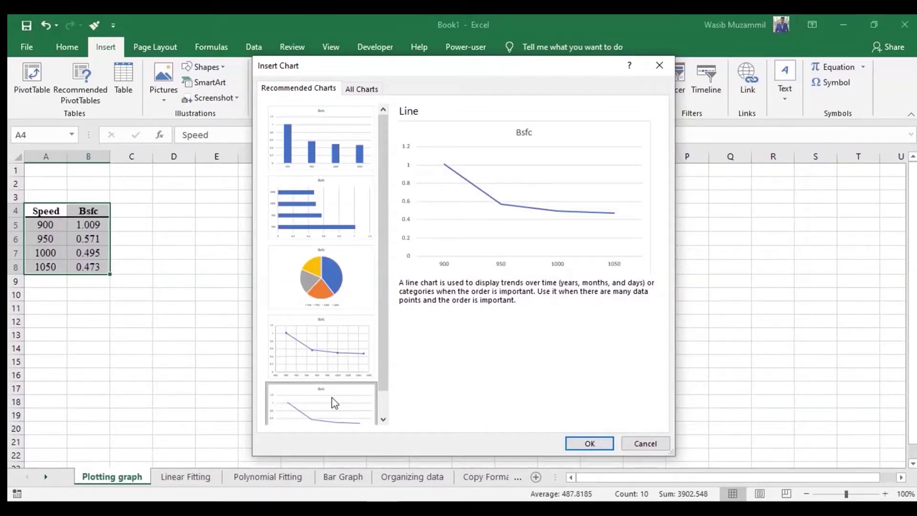
scroll(334, 402, "down", 1)
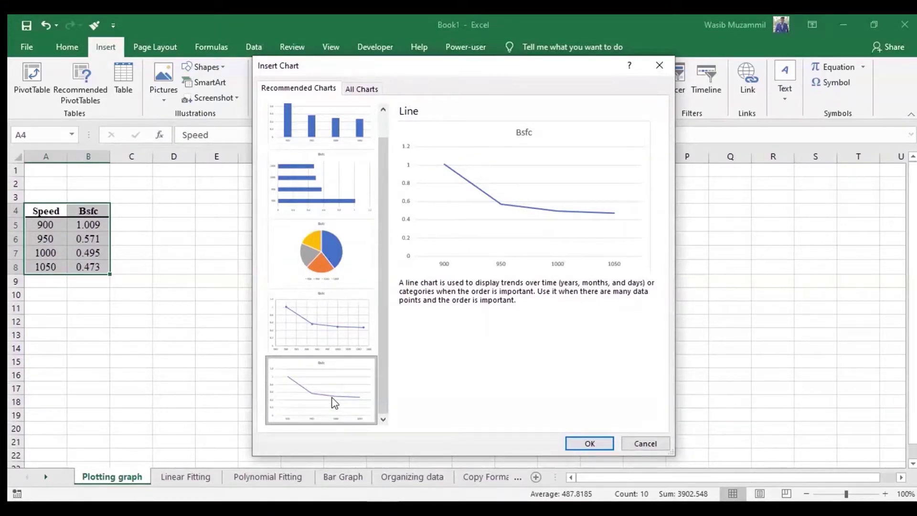
left_click(638, 445)
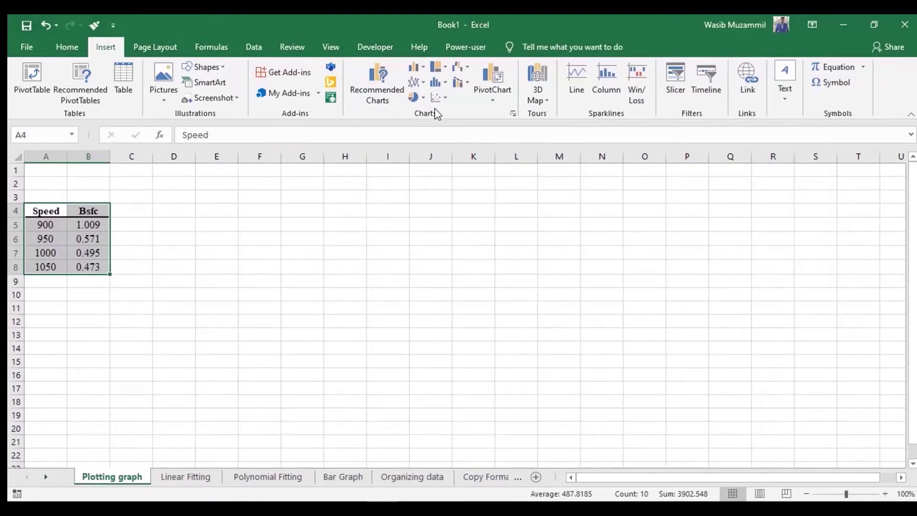
left_click(419, 88)
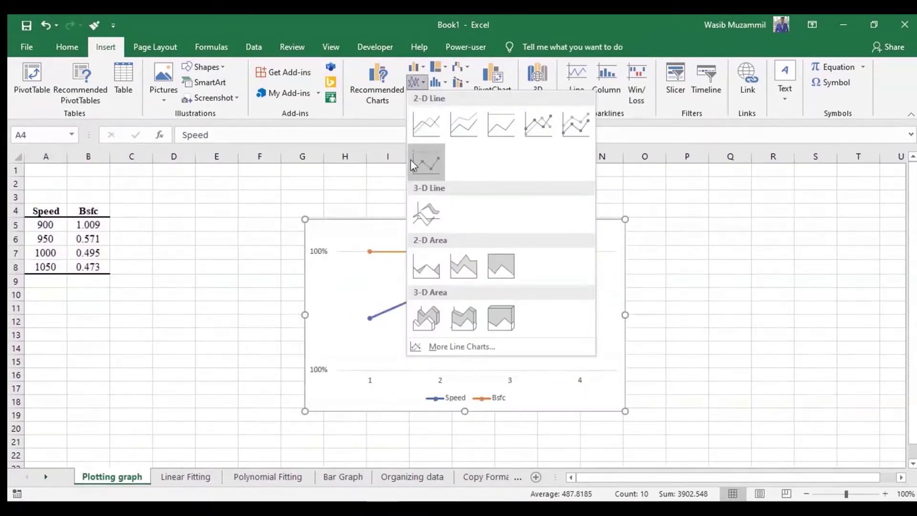
left_click(285, 206)
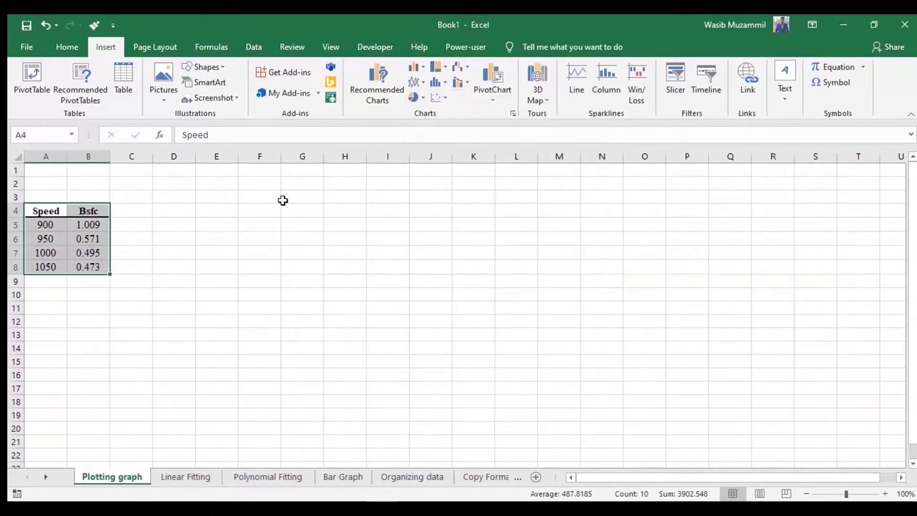
left_click(440, 97)
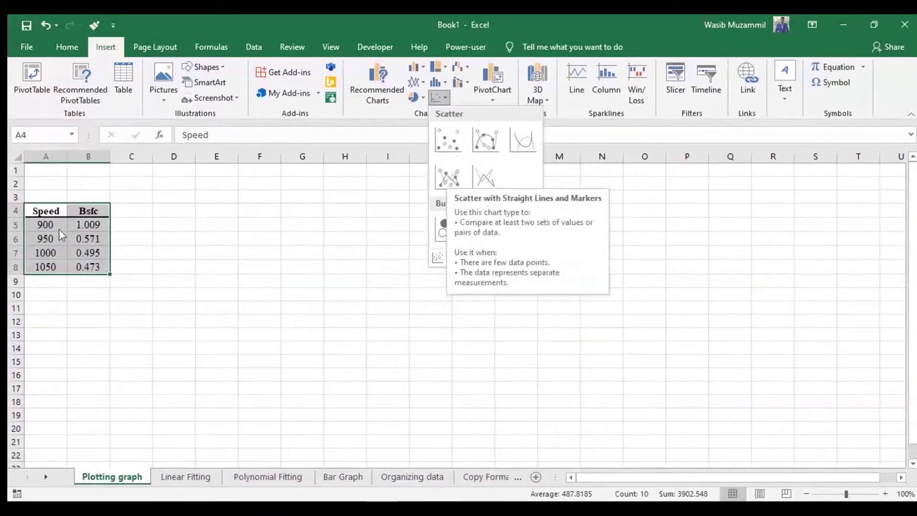
left_click(177, 241)
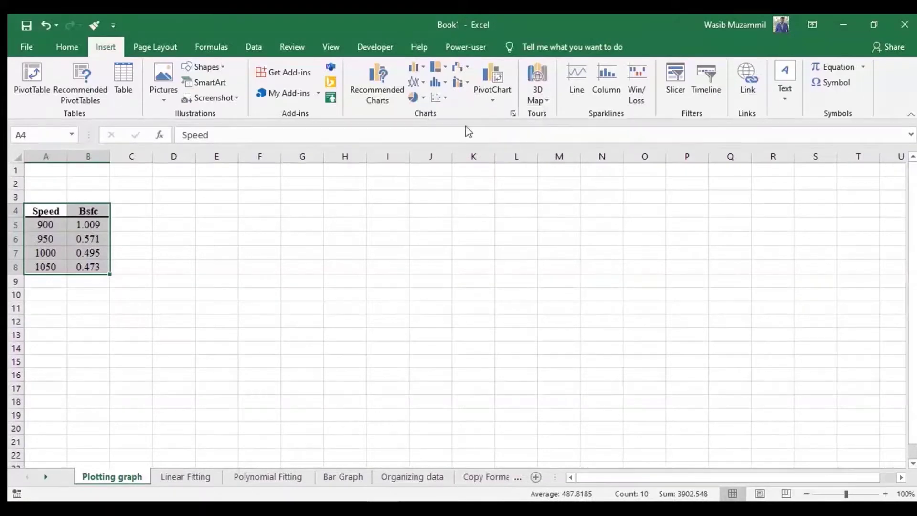
- Insert a Scatter with Straight Lines and Markers chart of Bsfc against Speed
left_click(437, 97)
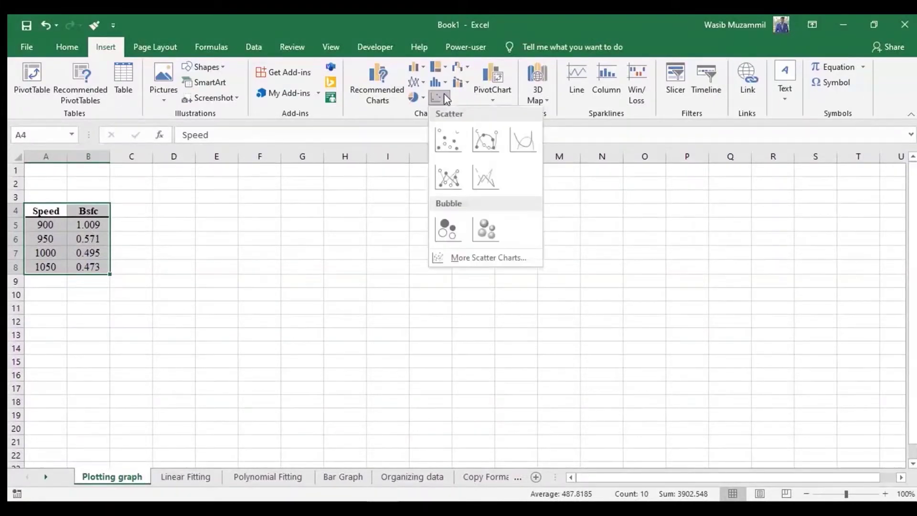
left_click(450, 182)
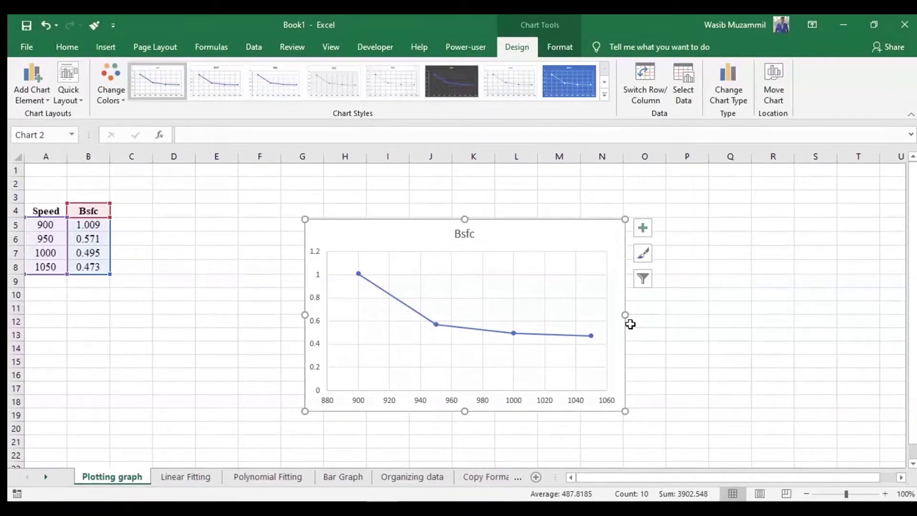
left_click(85, 54)
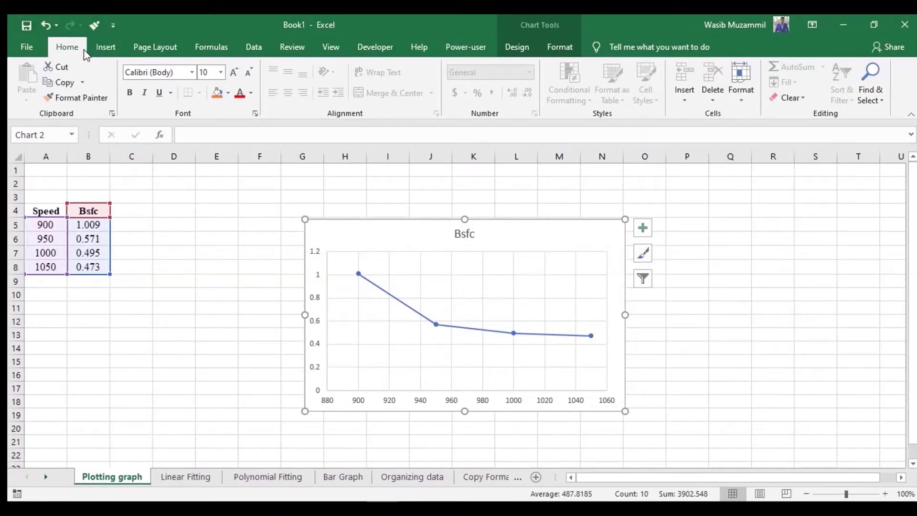
left_click(712, 344)
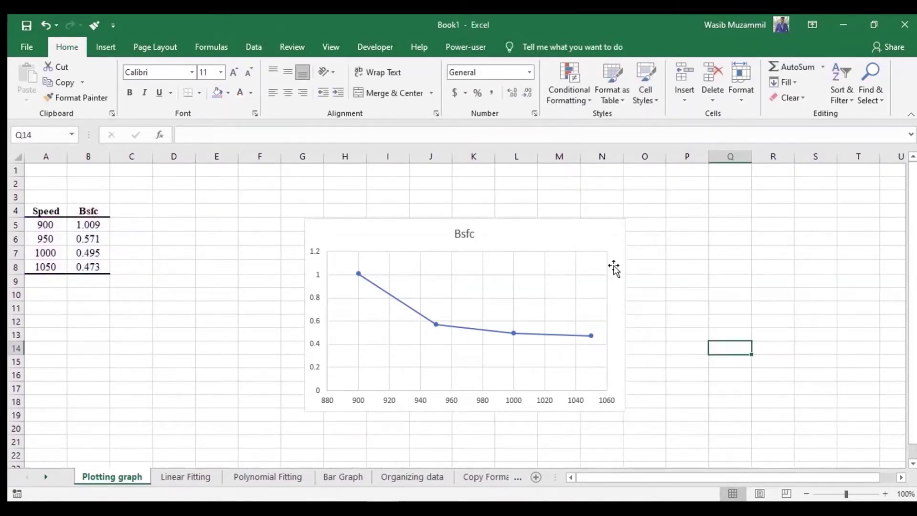
- Change the Bsfc chart's font to Times New Roman
left_click(615, 268)
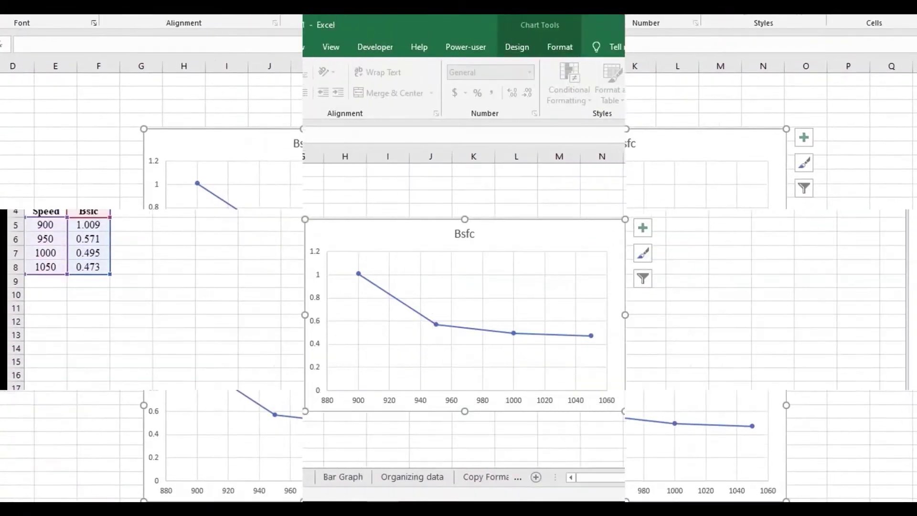
left_click(190, 73)
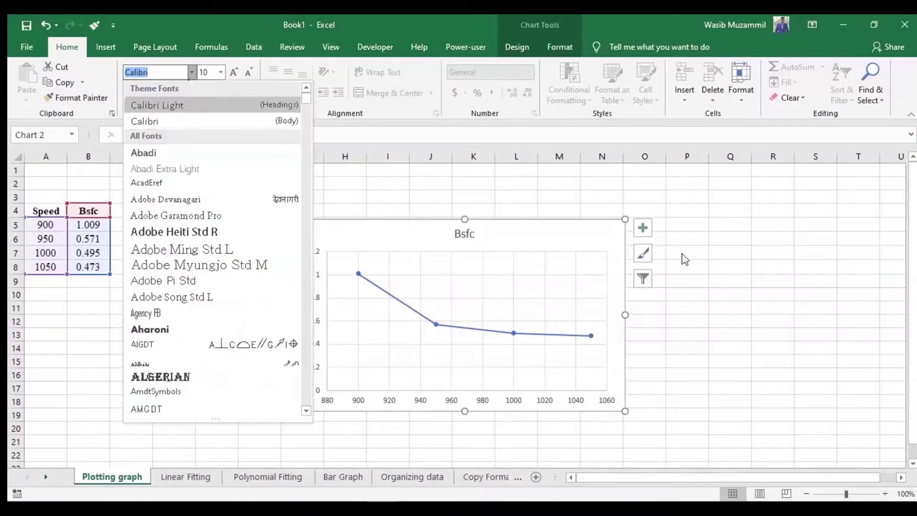
left_click(607, 234)
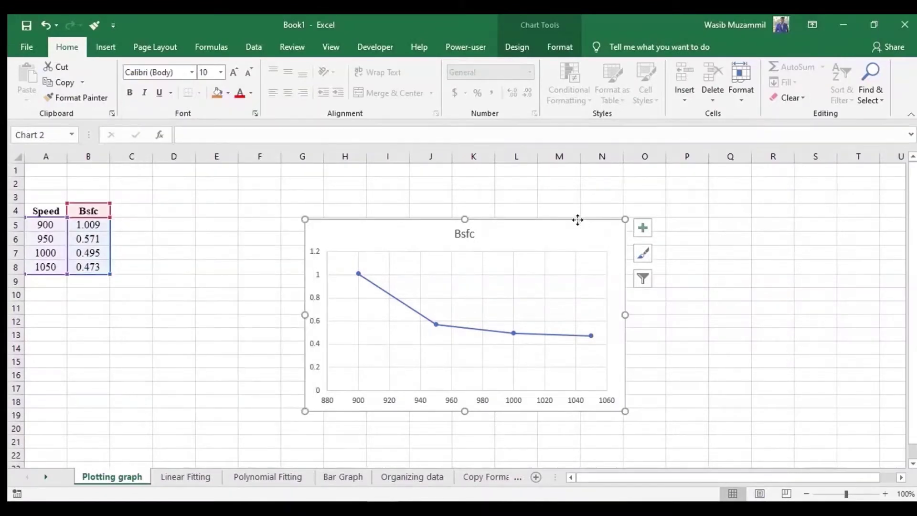
left_click(191, 72)
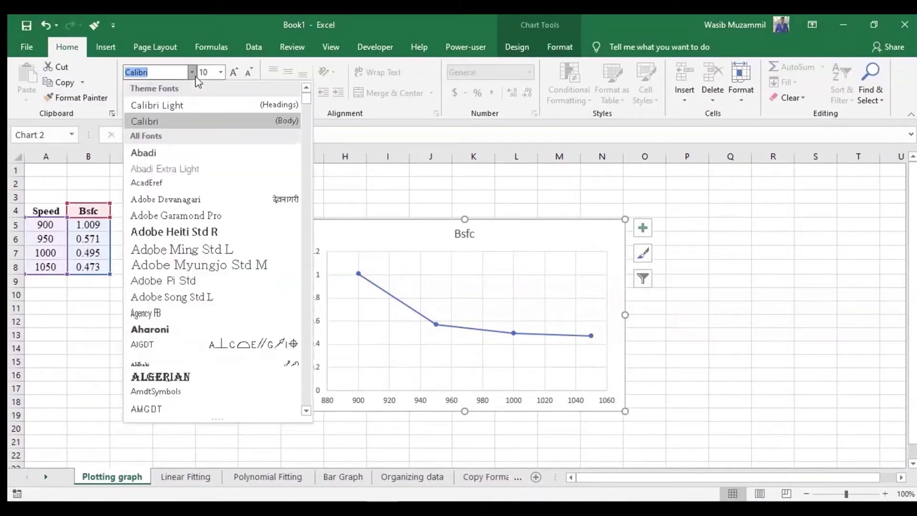
type("Times New Roman")
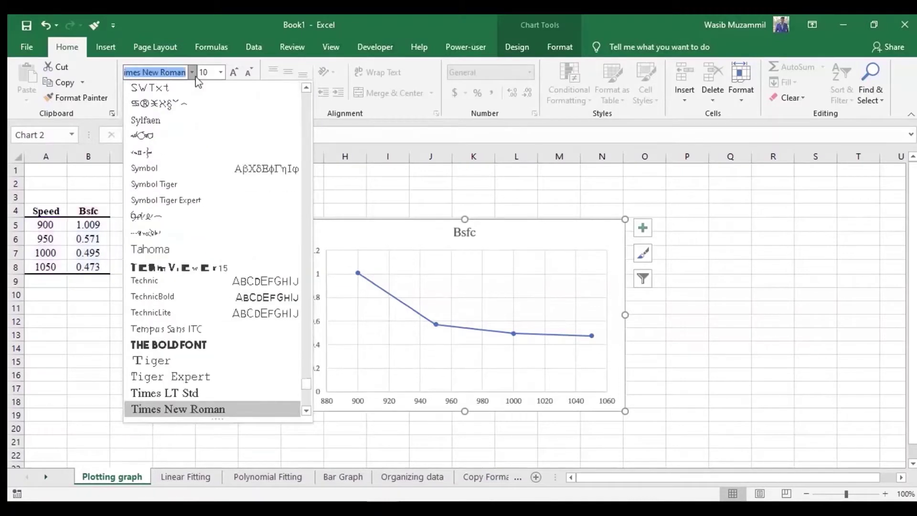
key("Return")
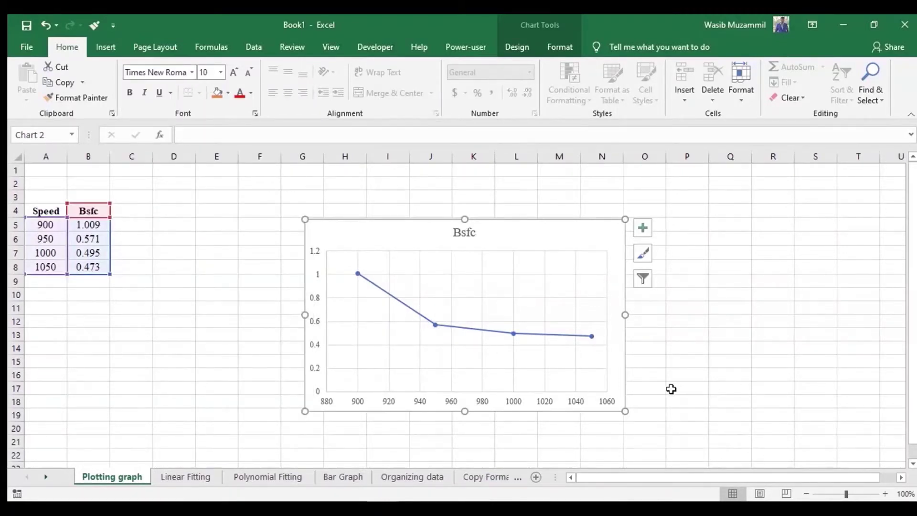
left_click(747, 309)
- Delete the Bsfc chart title
left_click(473, 231)
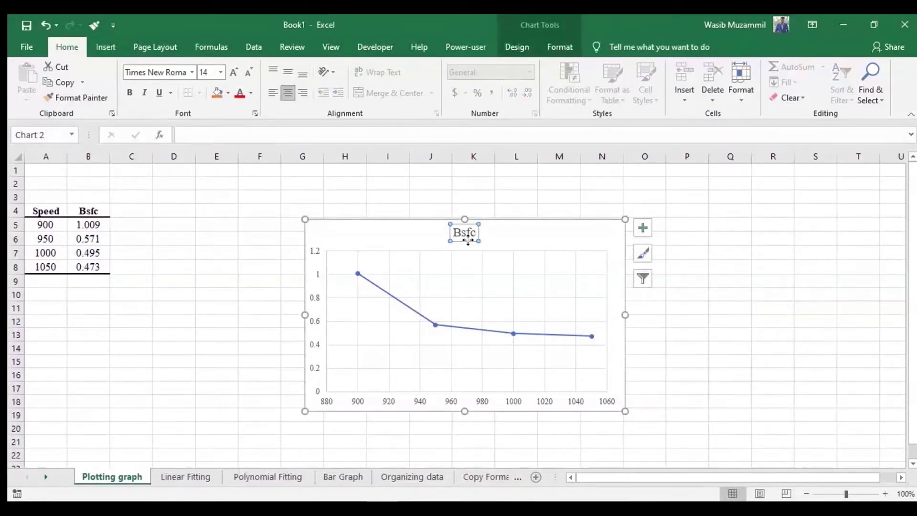
key("Delete")
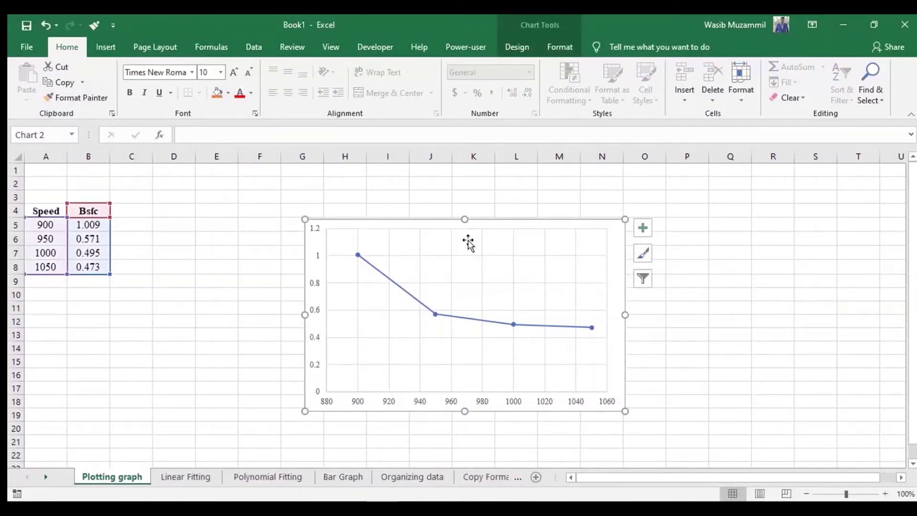
key("ctrl+z")
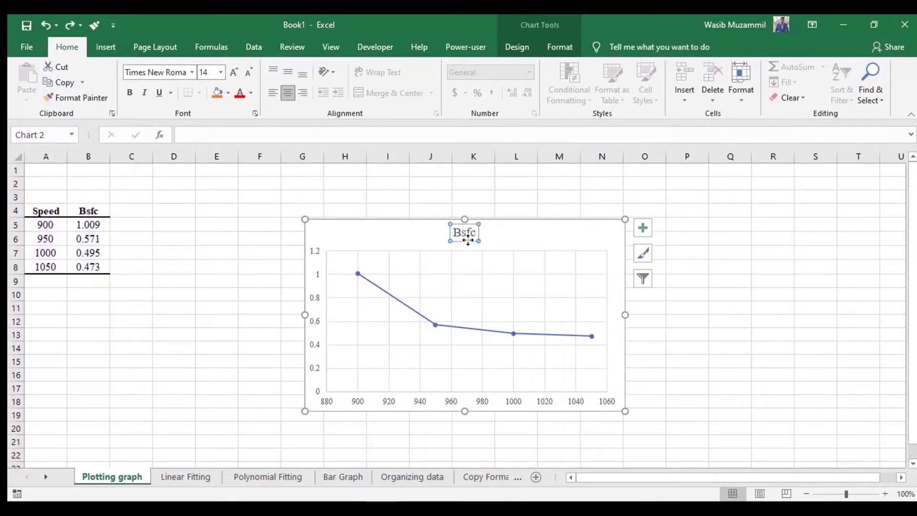
key("Delete")
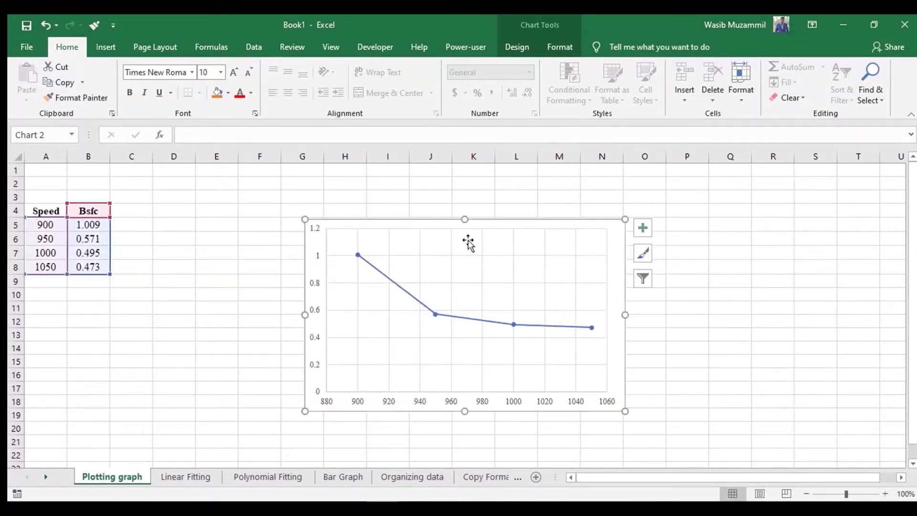
left_click(820, 310)
- Move the chart left and up beside the table and enlarge it
left_click(462, 275)
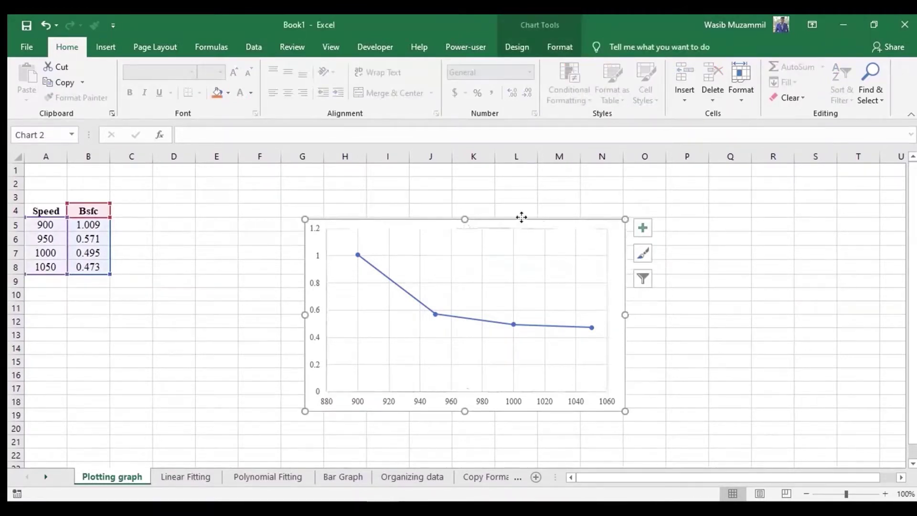
left_click_drag(522, 217, 420, 190)
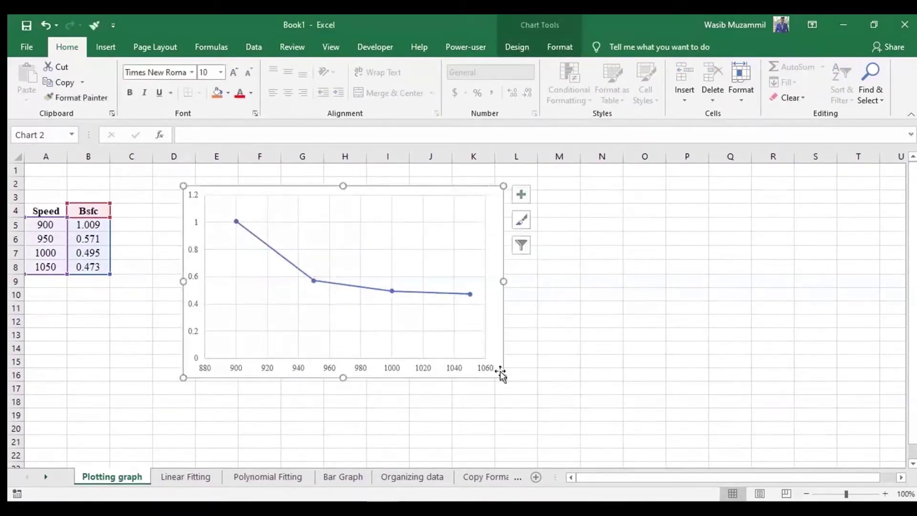
left_click_drag(503, 379, 551, 399)
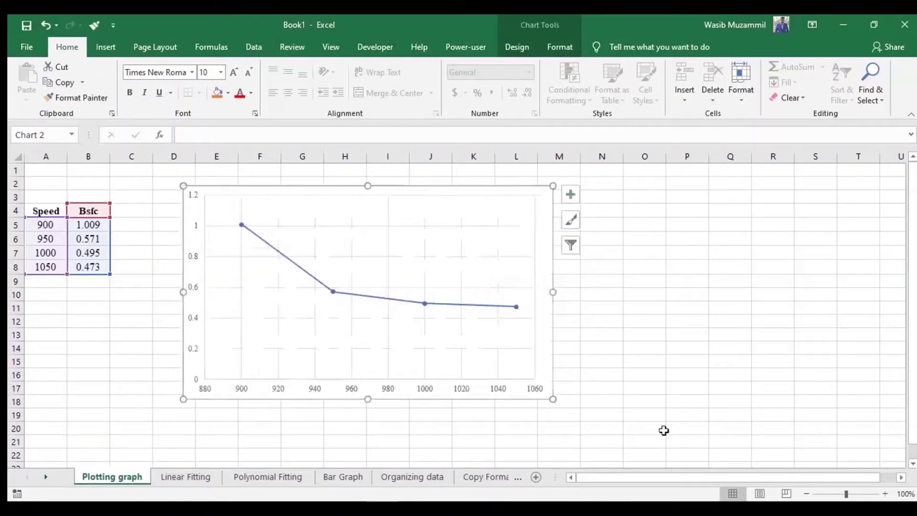
left_click(663, 430)
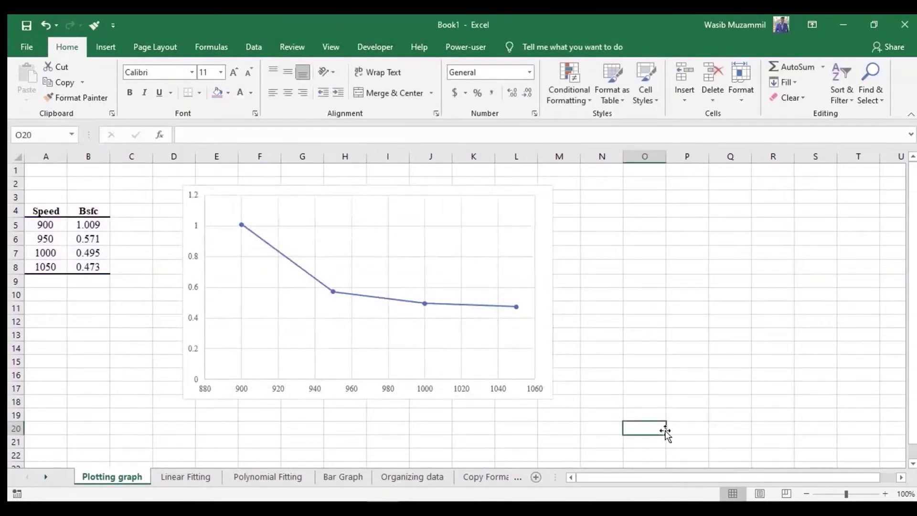
left_click(552, 204)
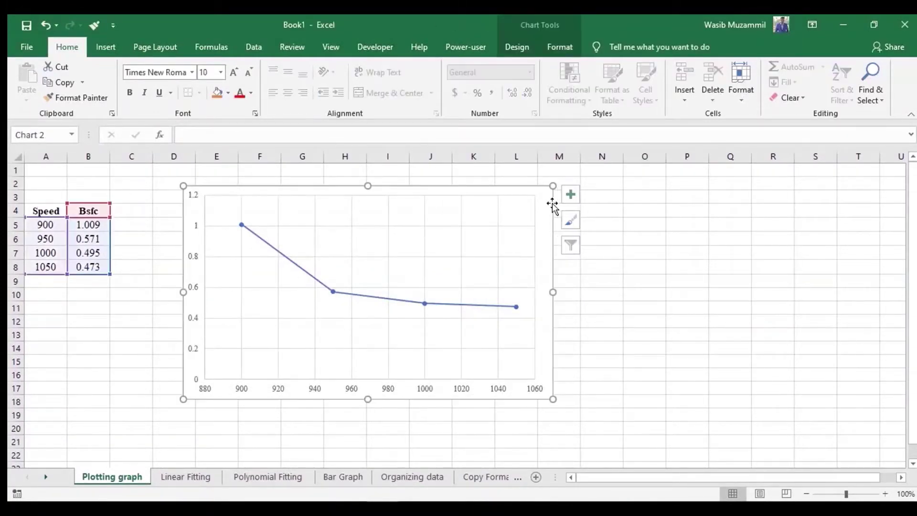
left_click(650, 292)
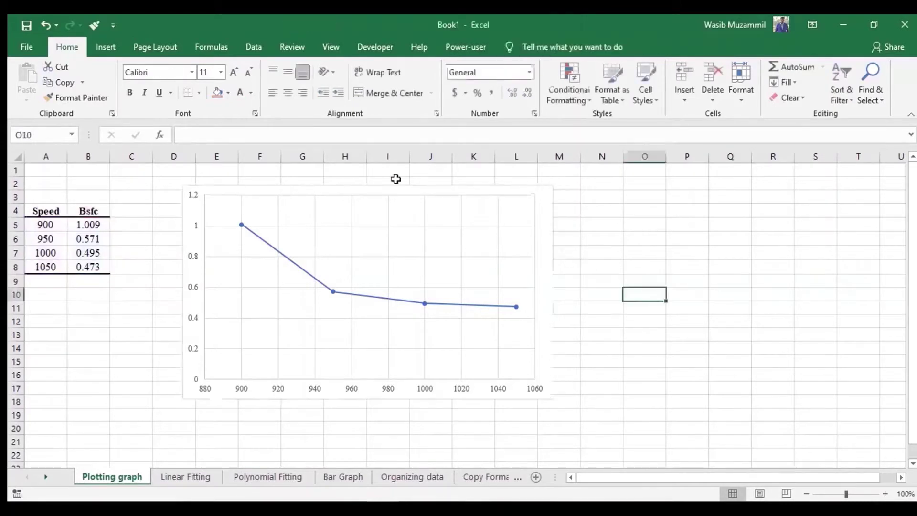
left_click(547, 196)
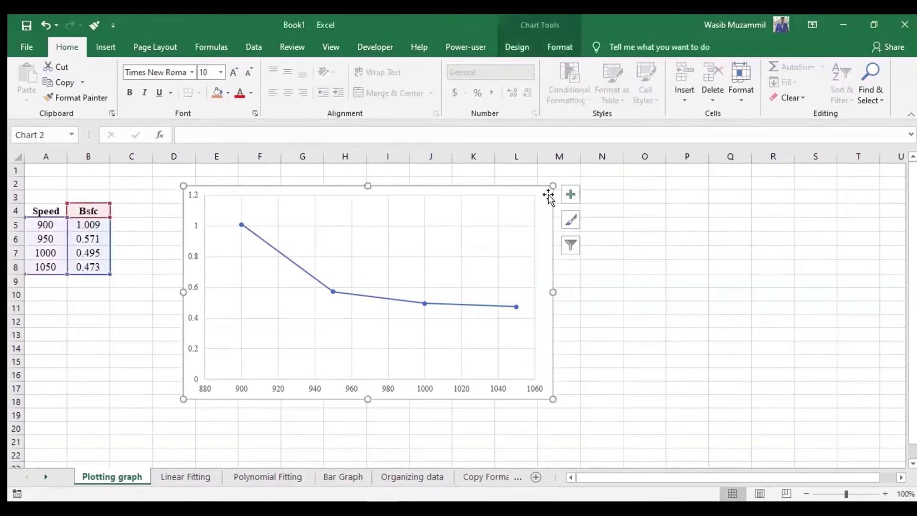
left_click(687, 267)
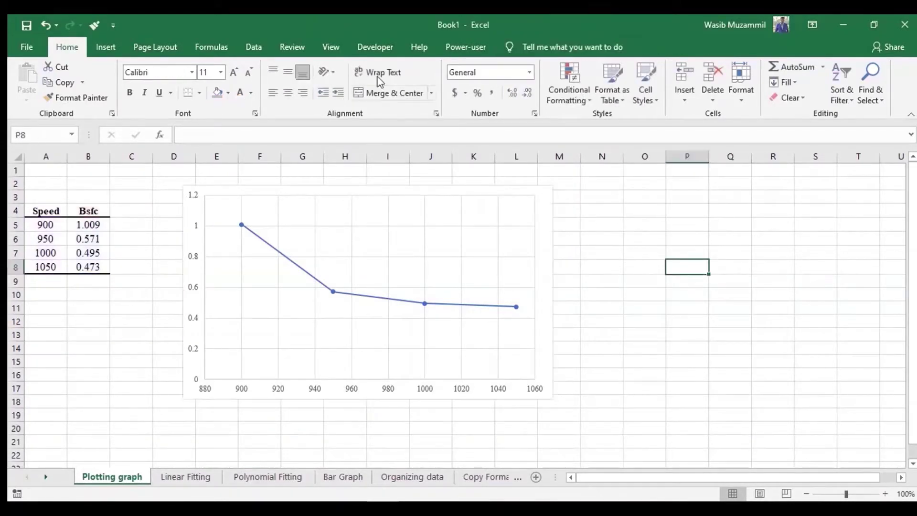
- Hide the worksheet gridlines and set the chart area outline to No Outline
left_click(333, 47)
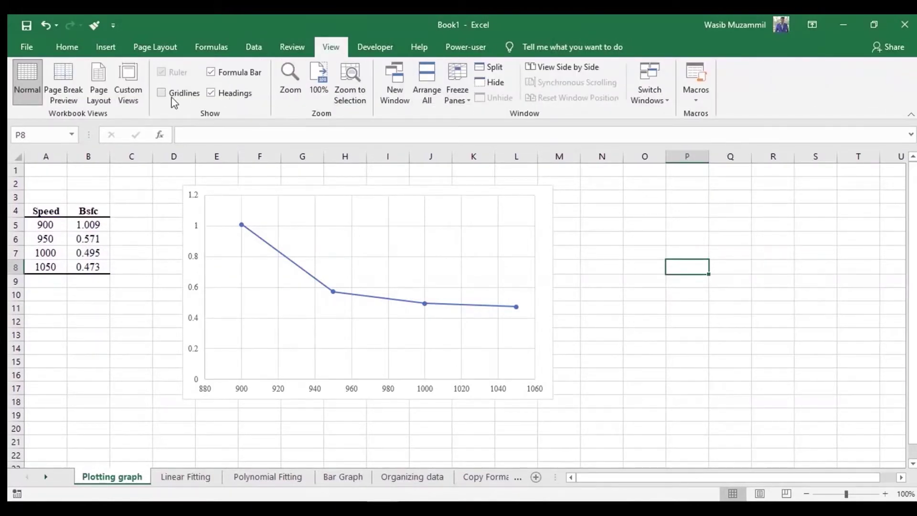
left_click(711, 319)
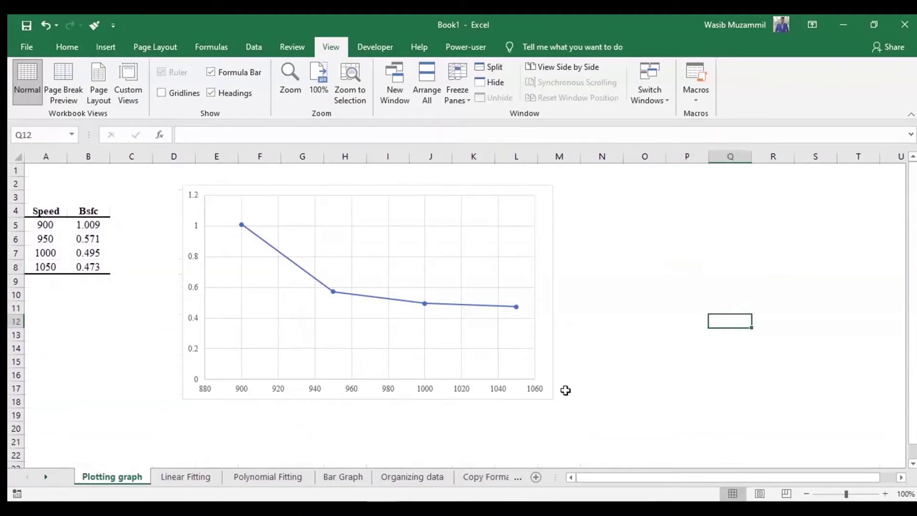
left_click(555, 328)
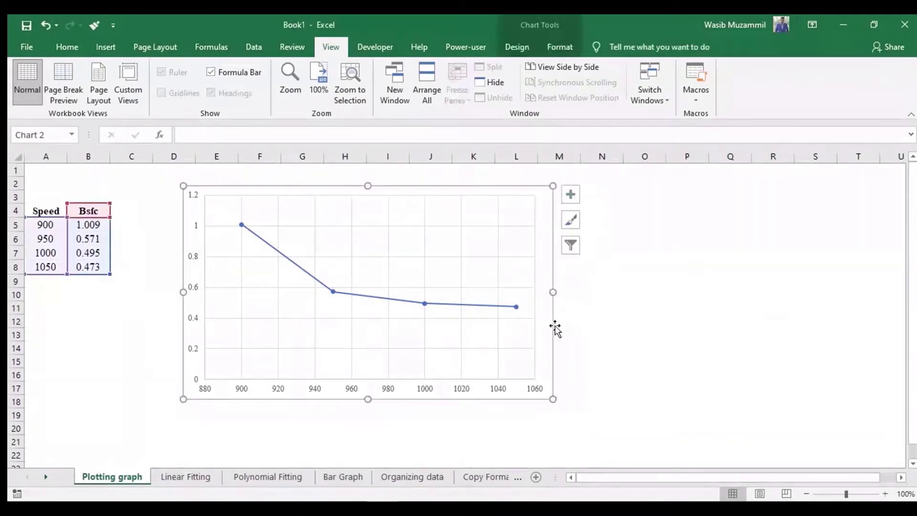
right_click(556, 328)
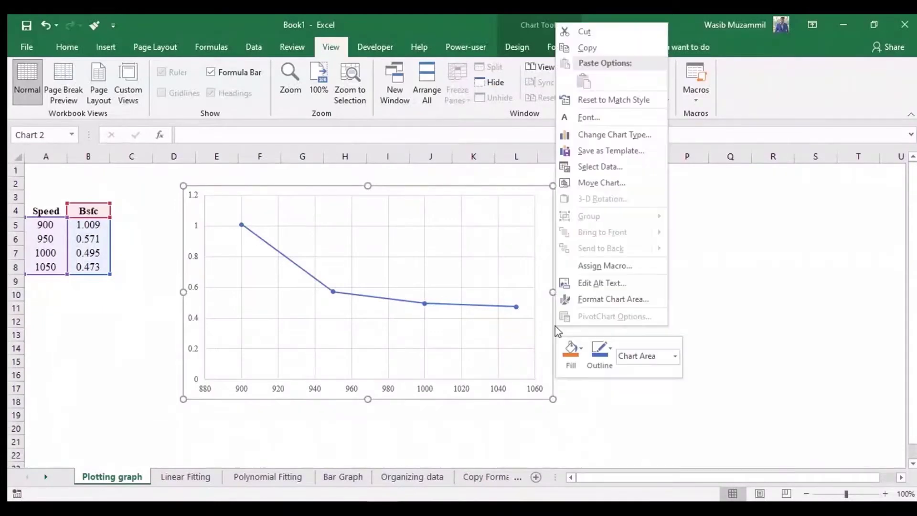
left_click(603, 357)
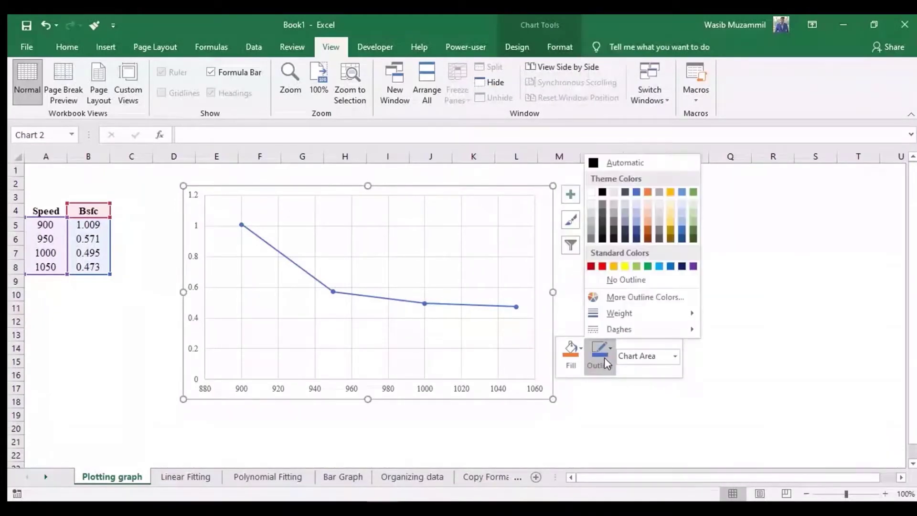
left_click(626, 277)
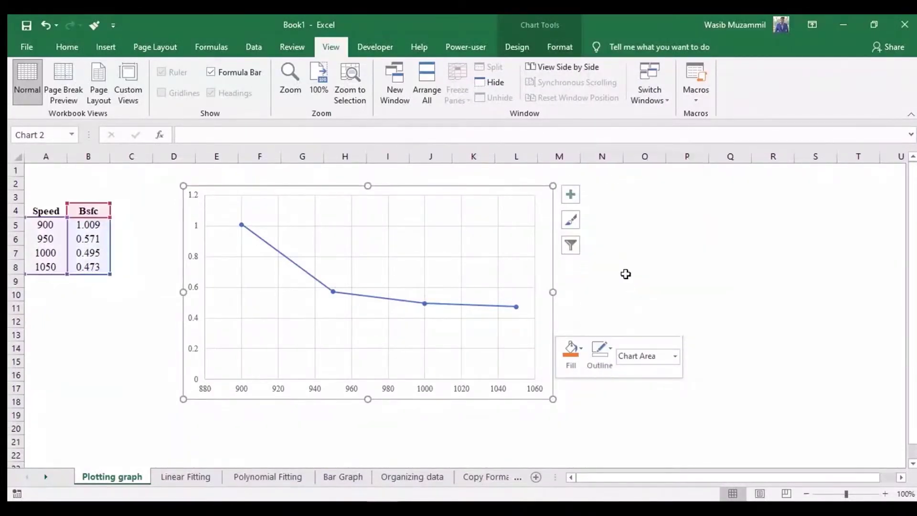
left_click(625, 273)
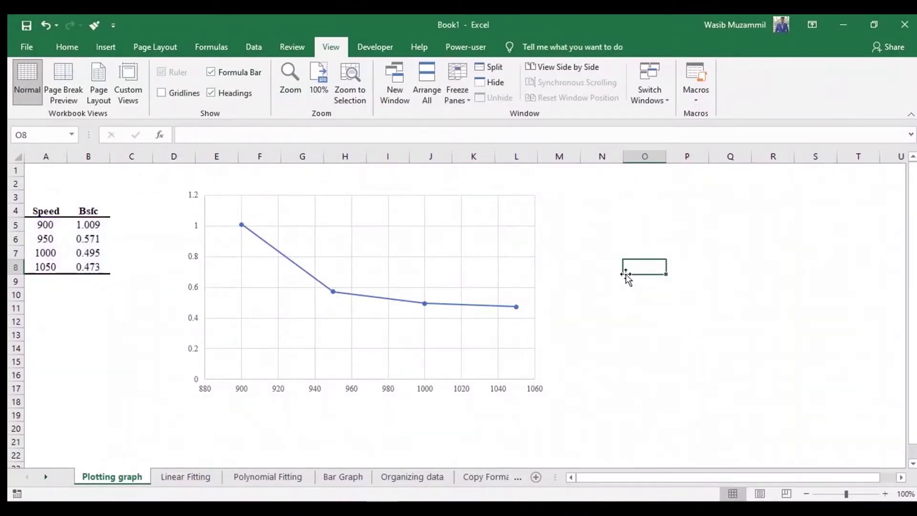
- Give the chart's plot area a black outline
left_click(509, 196)
left_click(758, 249)
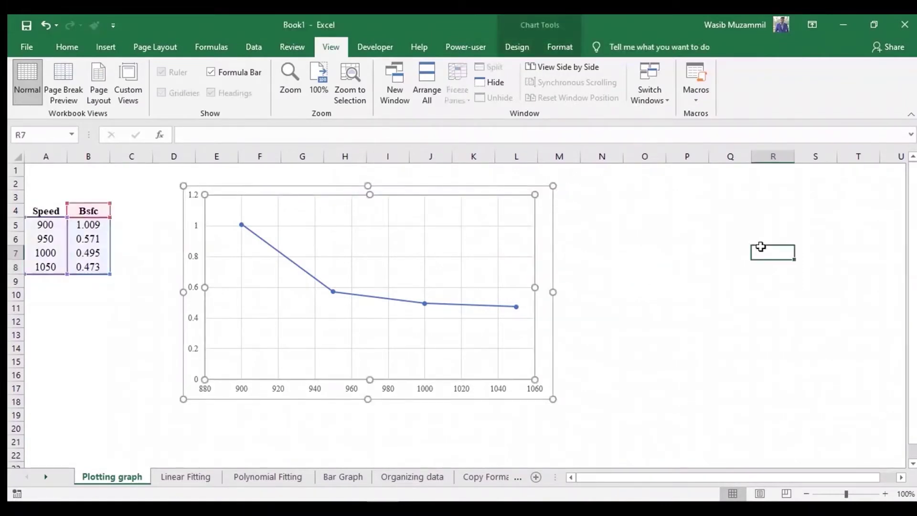
left_click(520, 196)
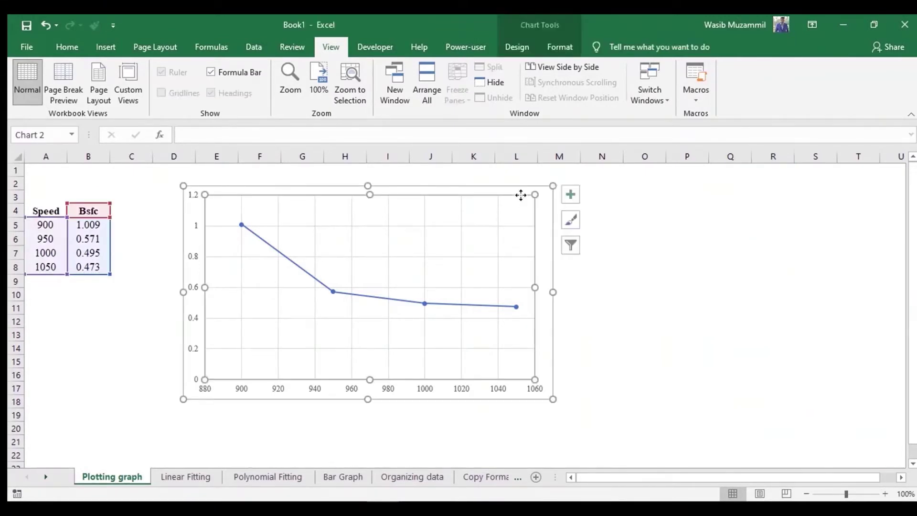
right_click(520, 195)
left_click(575, 177)
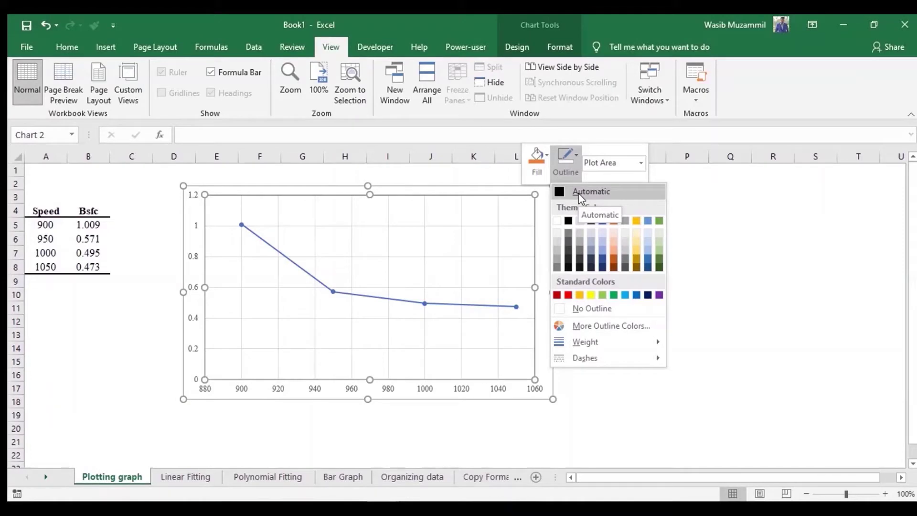
left_click(580, 193)
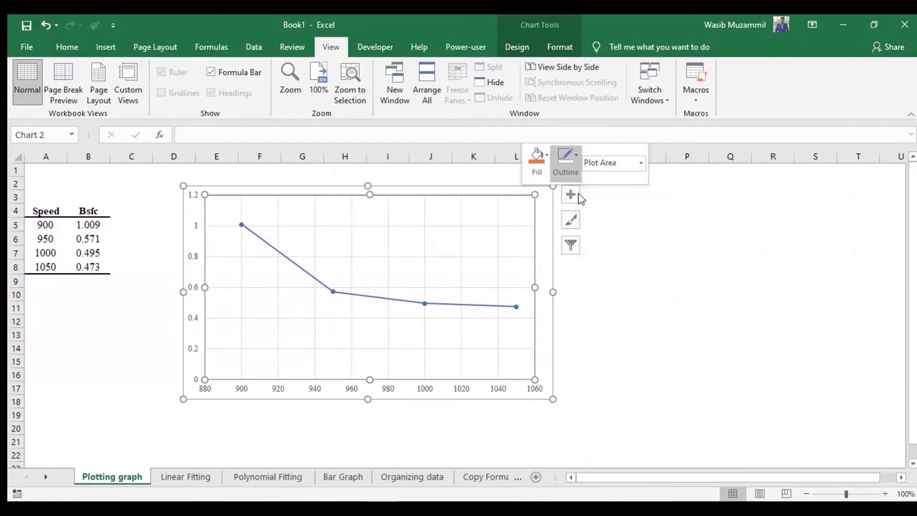
left_click(653, 273)
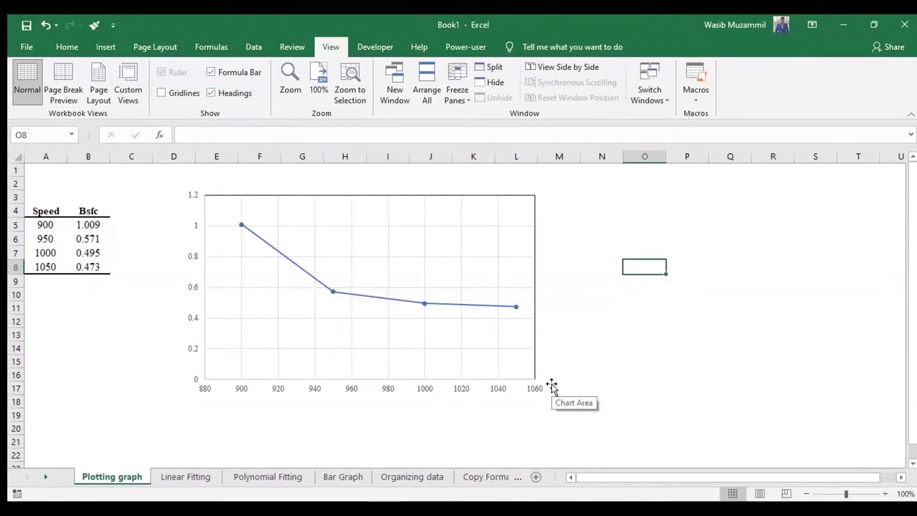
- Make the horizontal and vertical axis lines black
left_click(419, 380)
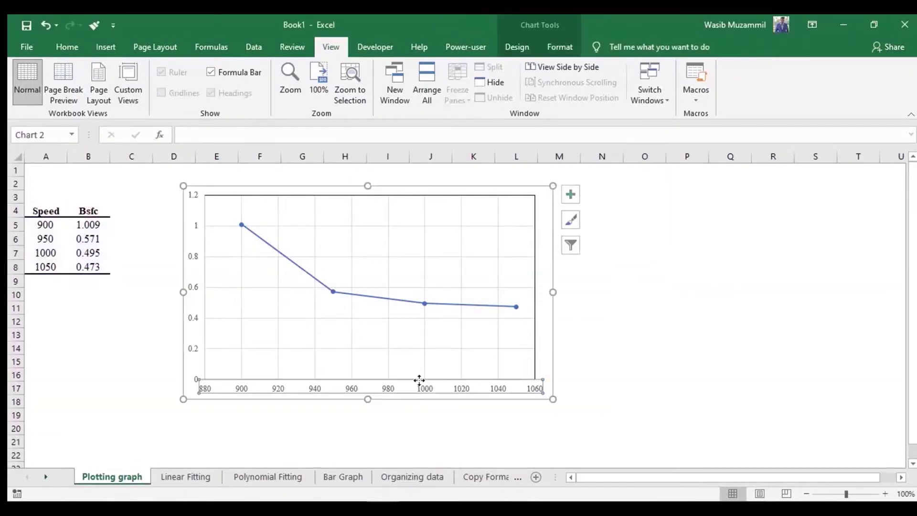
right_click(419, 380)
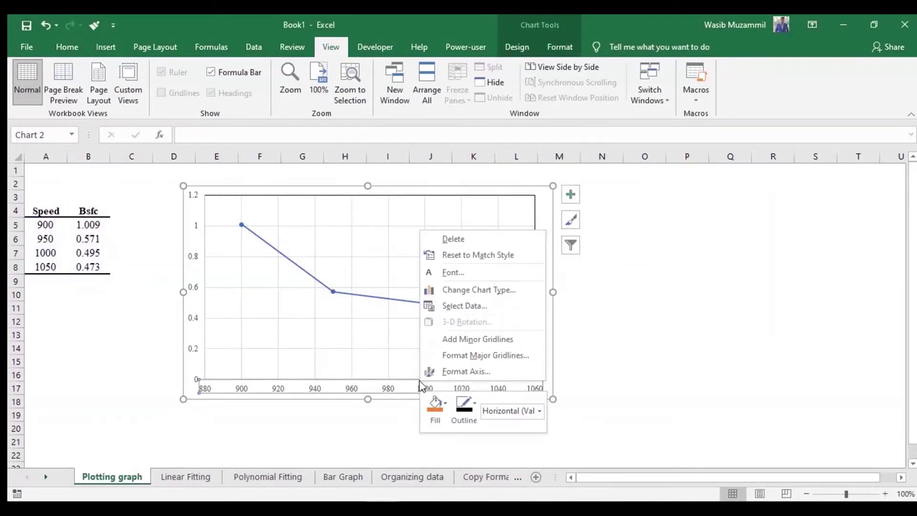
left_click(466, 406)
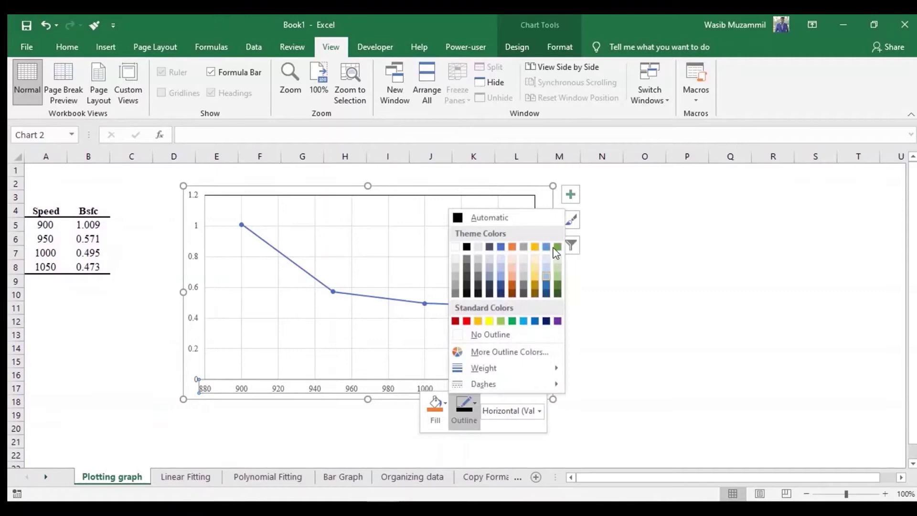
left_click(541, 216)
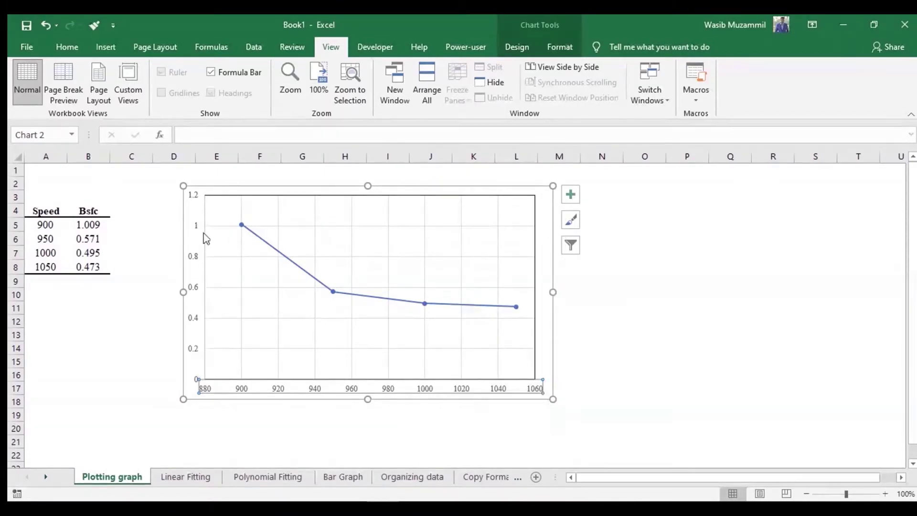
right_click(206, 239)
left_click(248, 196)
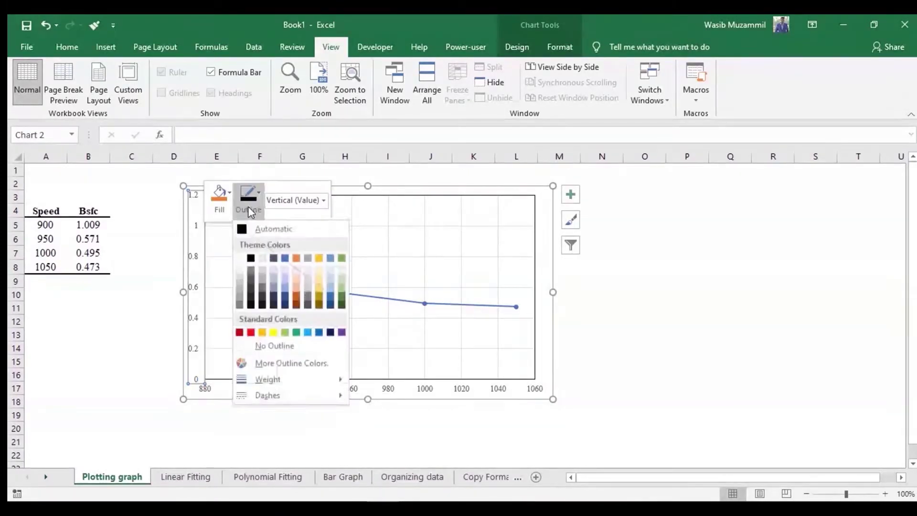
left_click(270, 229)
left_click(609, 254)
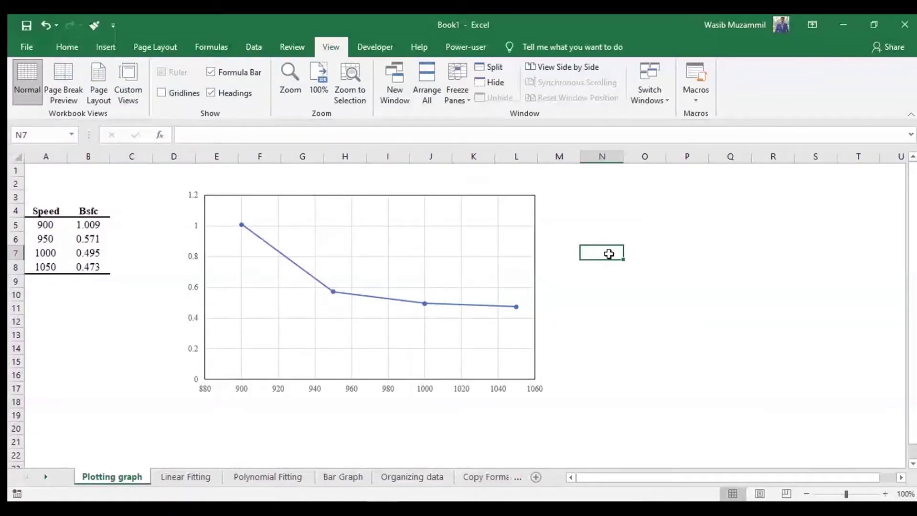
- Select the Bsfc chart and show its Format tools
left_click(547, 254)
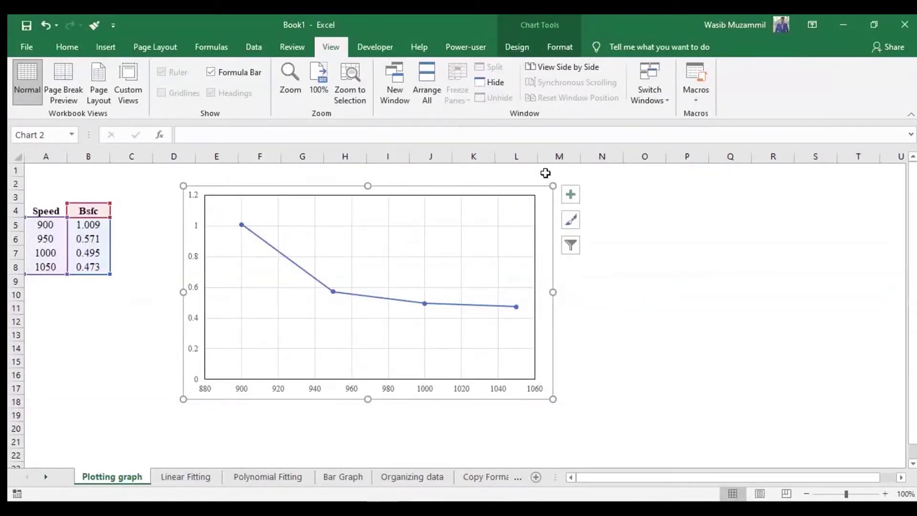
left_click(674, 282)
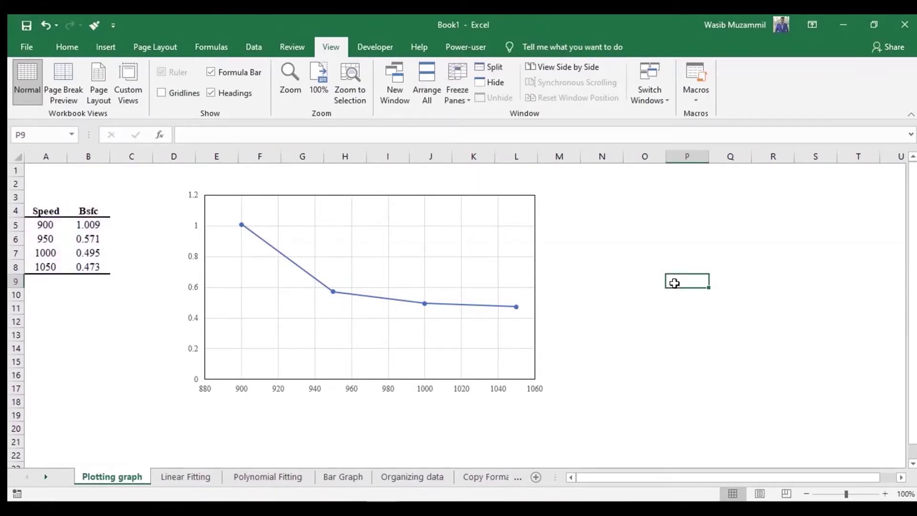
left_click(510, 268)
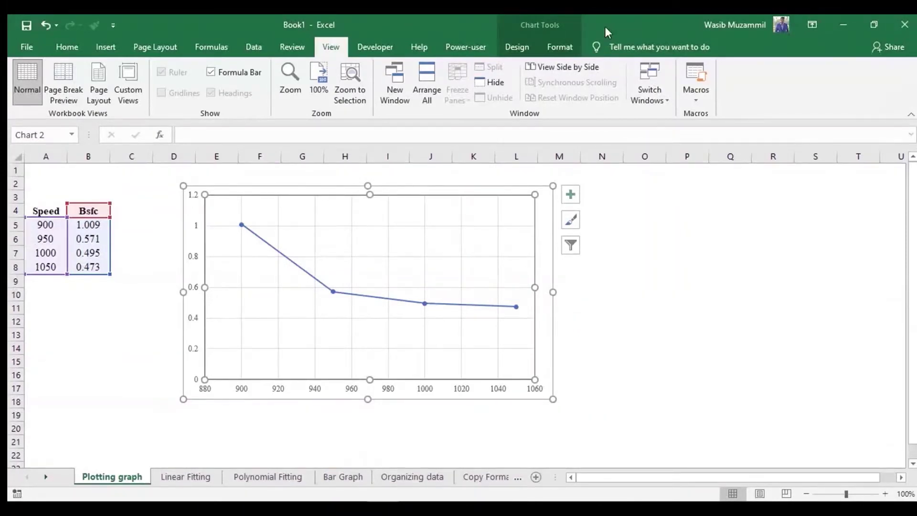
left_click(561, 46)
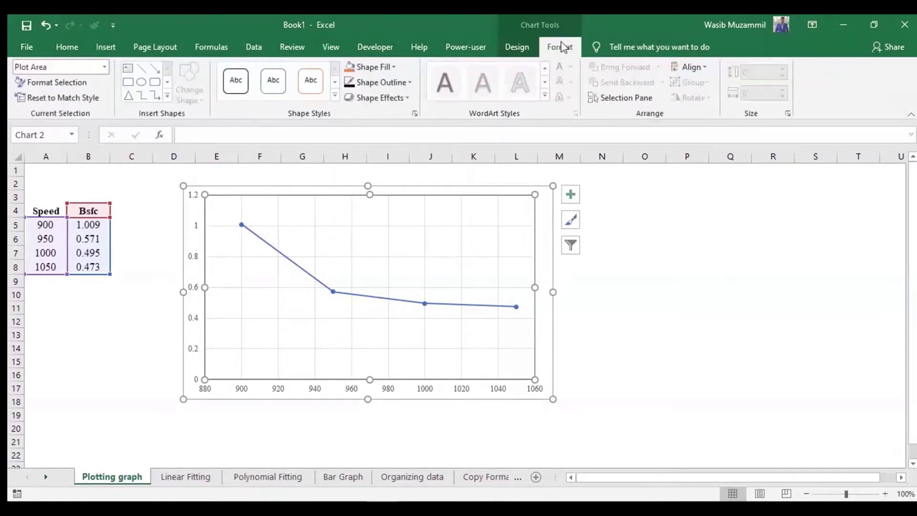
- From the chart Design tab, bring up Add Chart Element's Axis Titles options
left_click(518, 47)
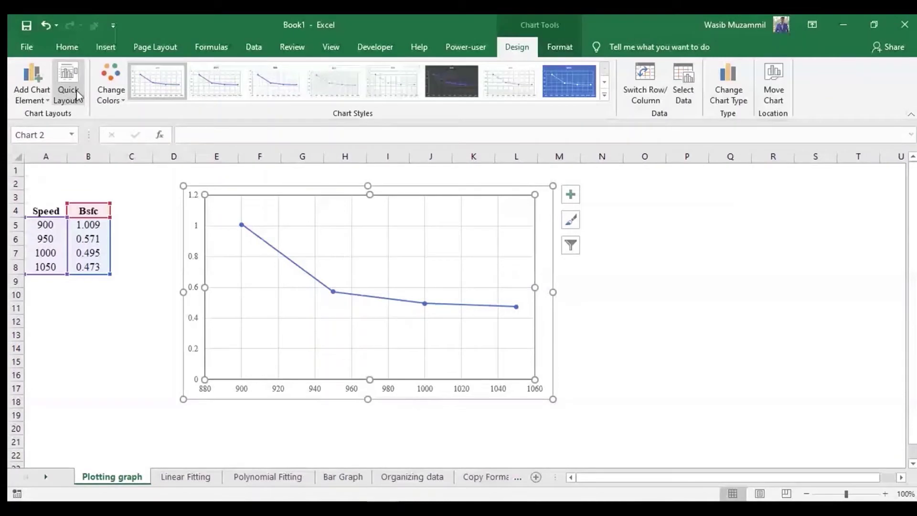
left_click(27, 83)
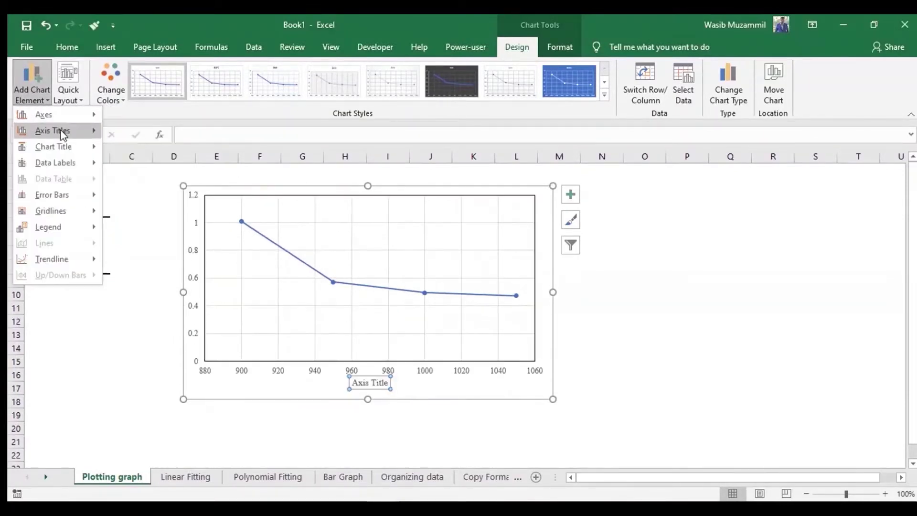
left_click(153, 164)
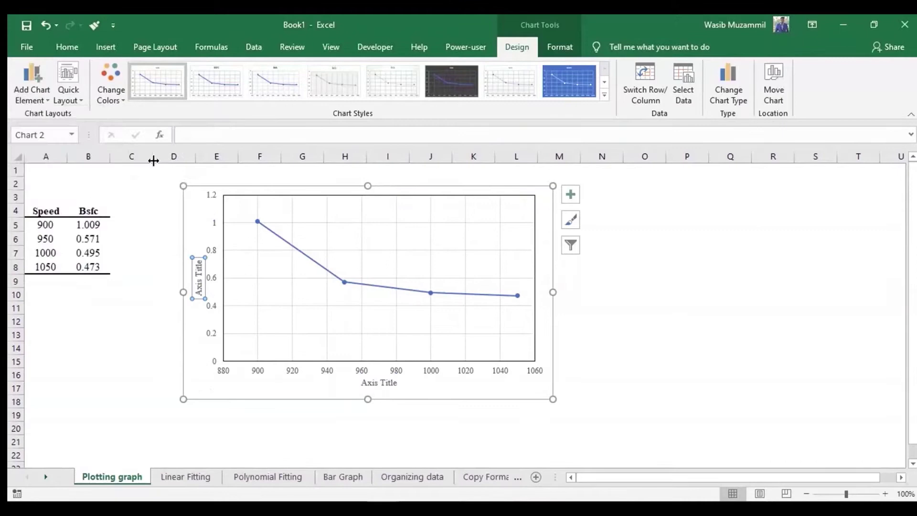
- Add axis titles and type 'Speed (rpm)' as the horizontal title, then undo it
left_click(755, 318)
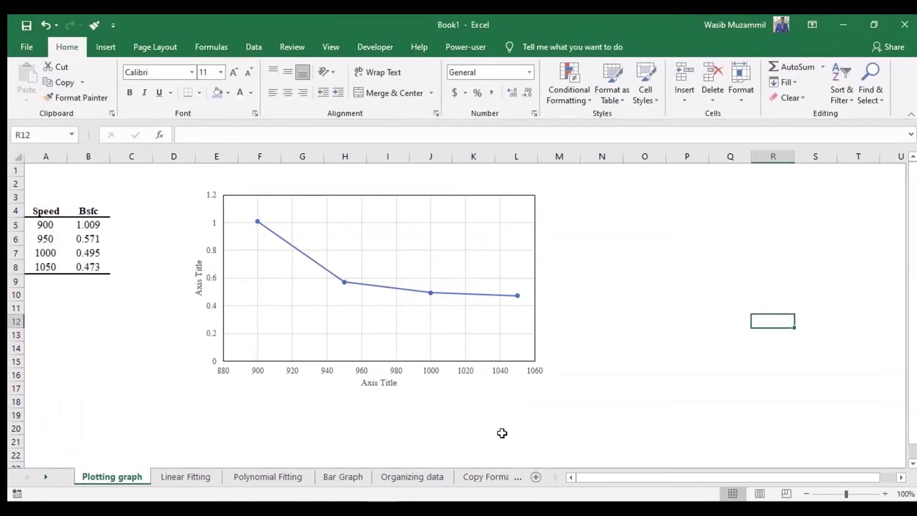
left_click(382, 384)
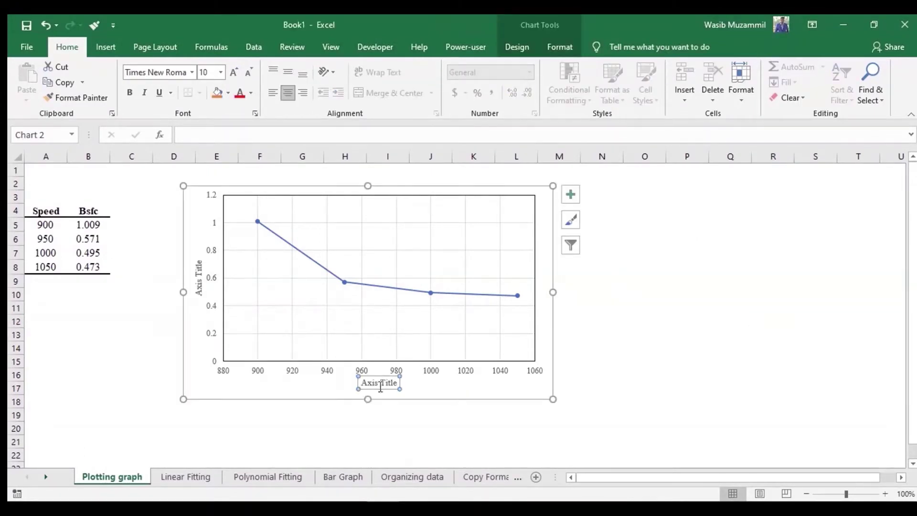
left_click(517, 417)
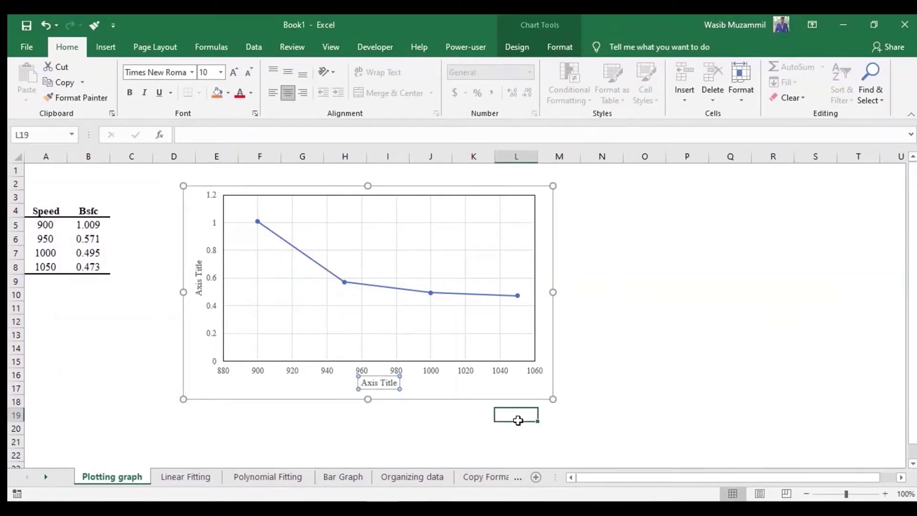
left_click(383, 384)
triple_click(383, 384)
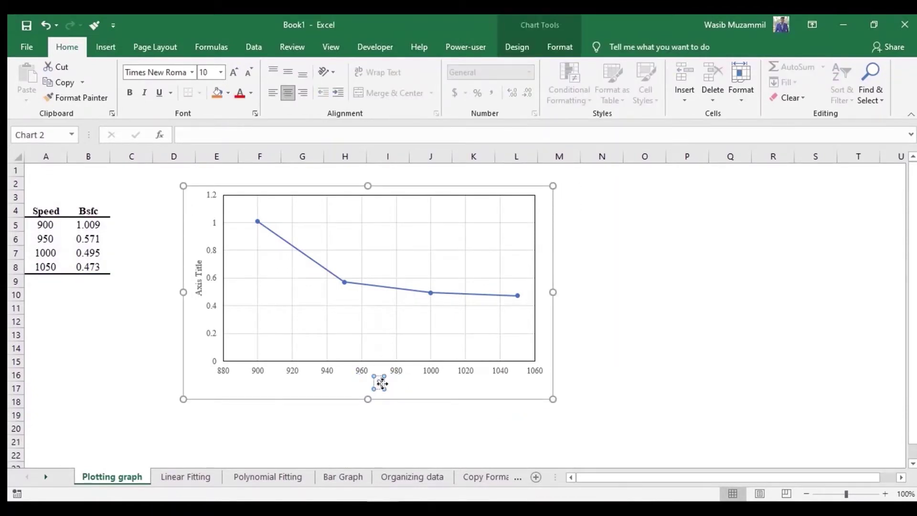
type("Speed (")
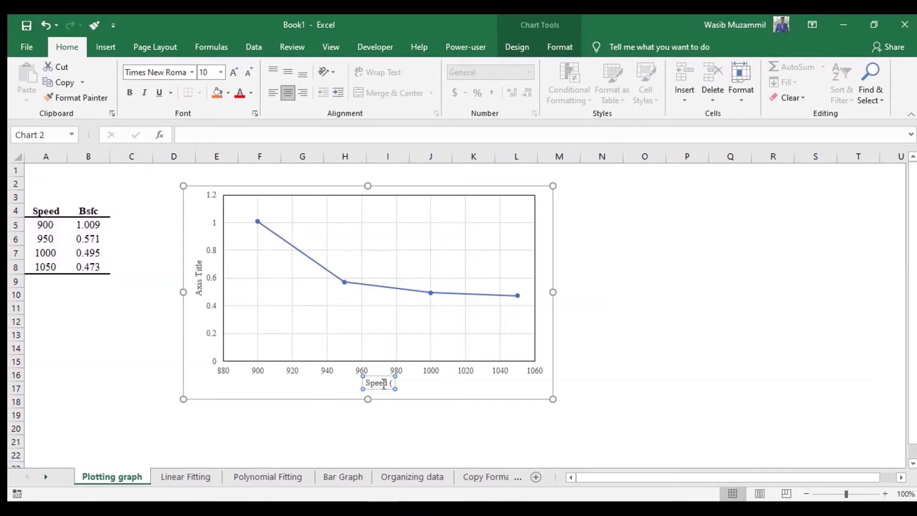
type("rpm)")
left_click(681, 374)
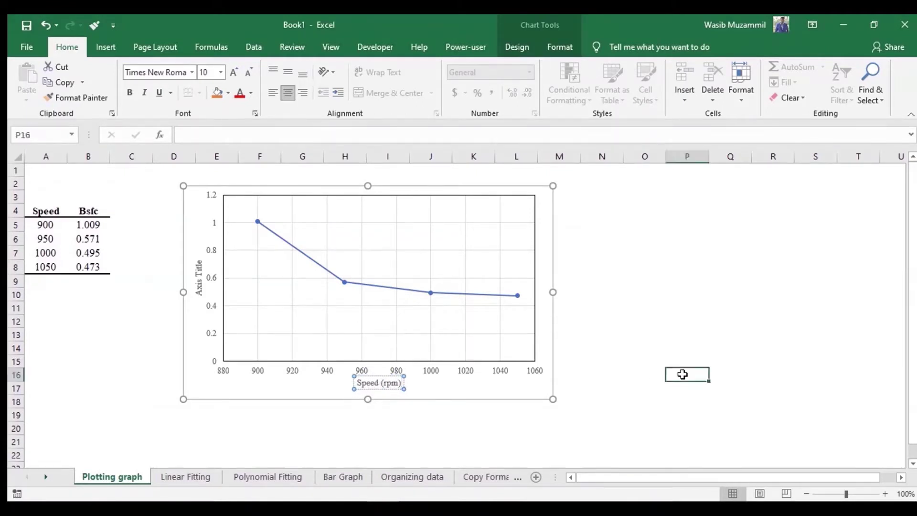
key("ctrl+z")
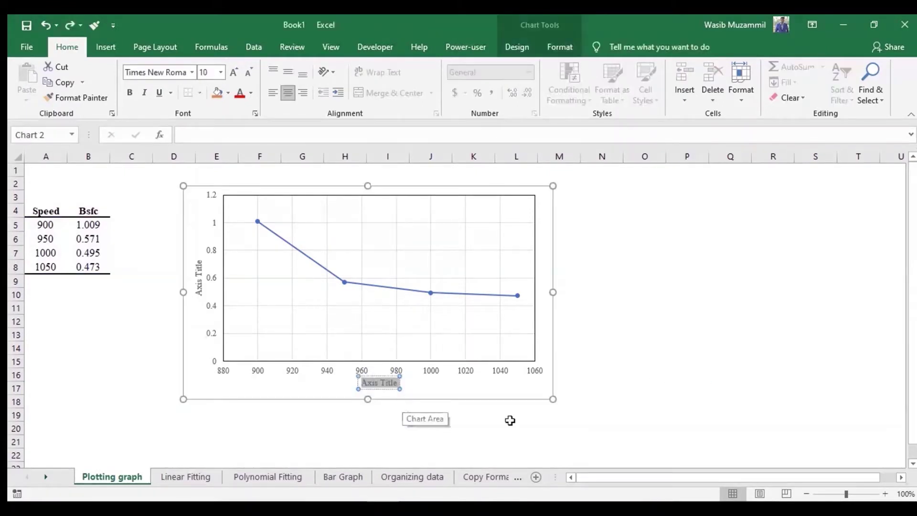
- Link the horizontal axis title to cell A4 with =, then undo the link
left_click(510, 421)
left_click(379, 382)
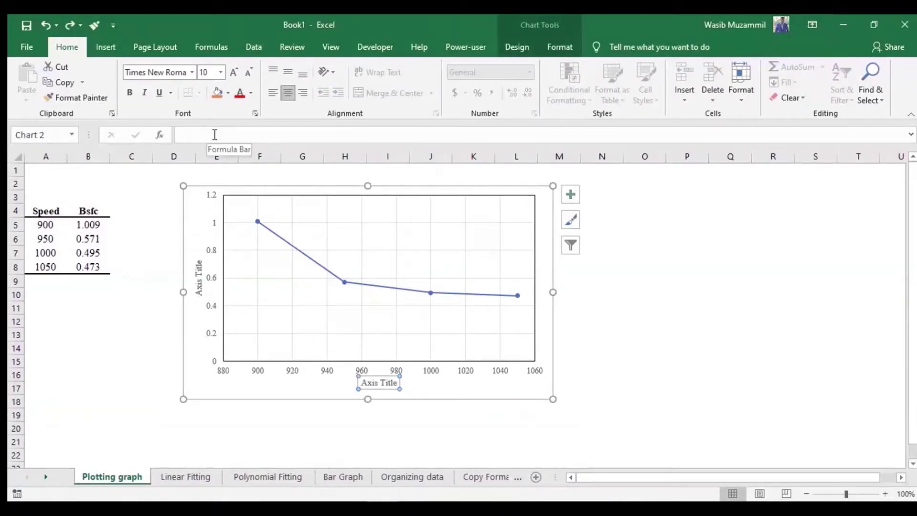
left_click(215, 134)
type("=")
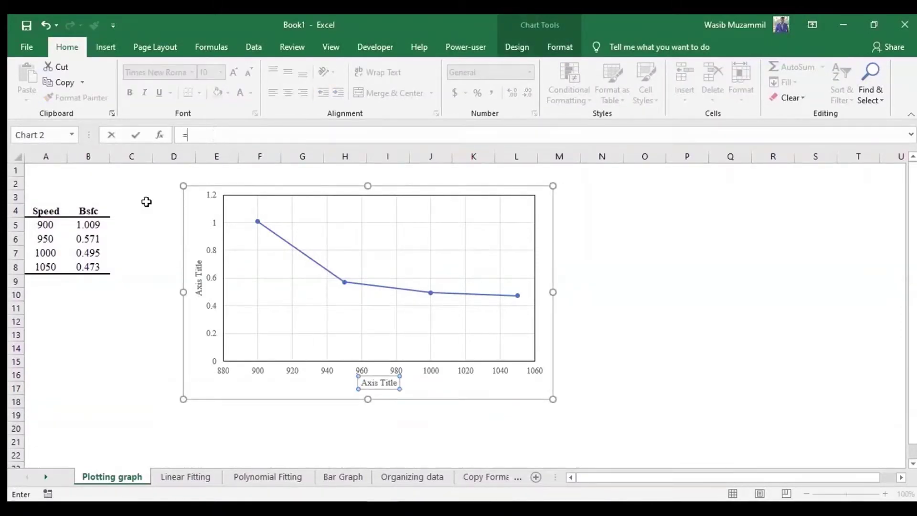
left_click(44, 208)
key("Return")
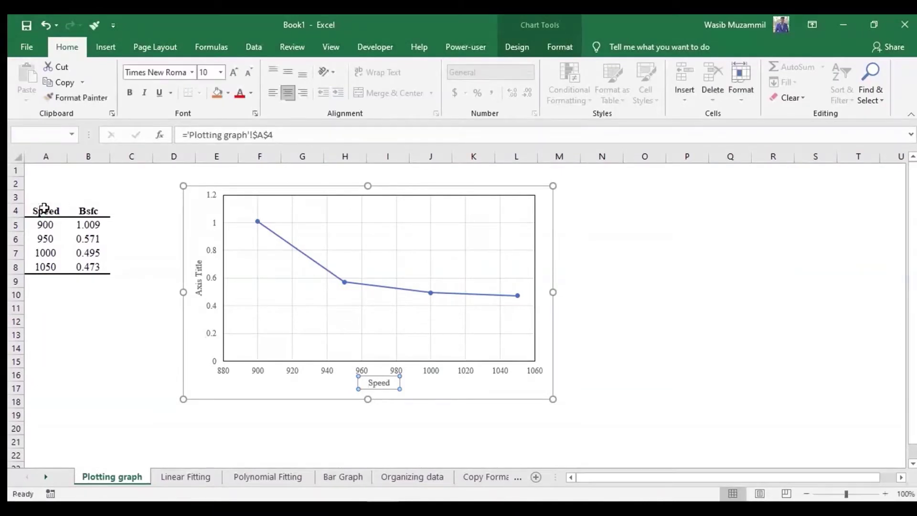
left_click(862, 298)
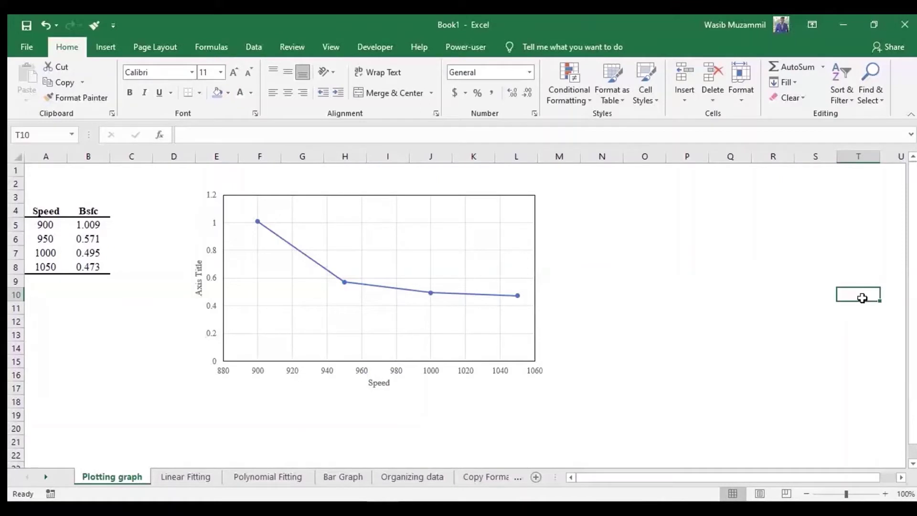
key("ctrl+z")
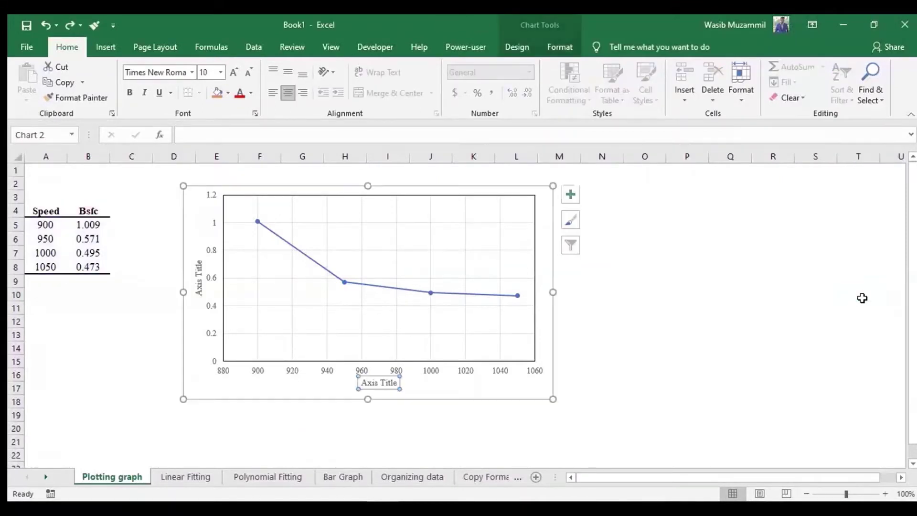
left_click(776, 321)
- Link the horizontal axis title to the Speed header in cell A4
left_click(374, 385)
left_click(196, 136)
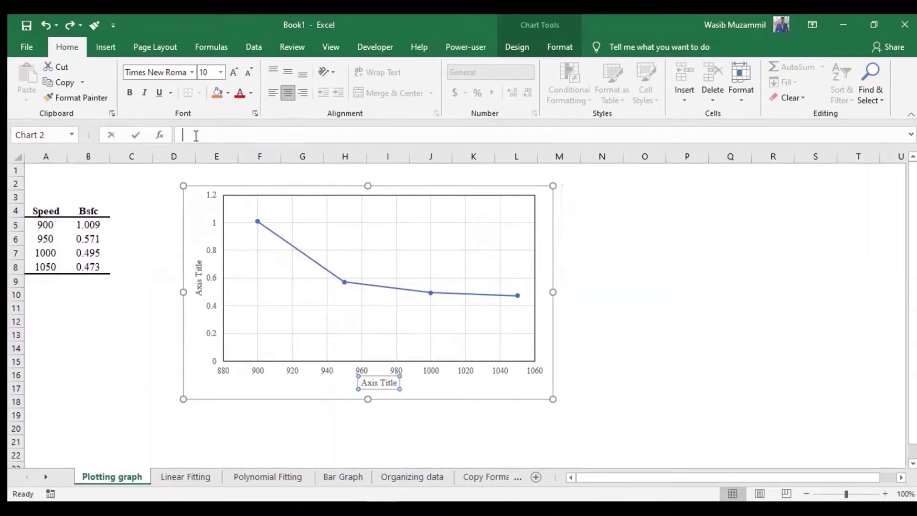
type("=")
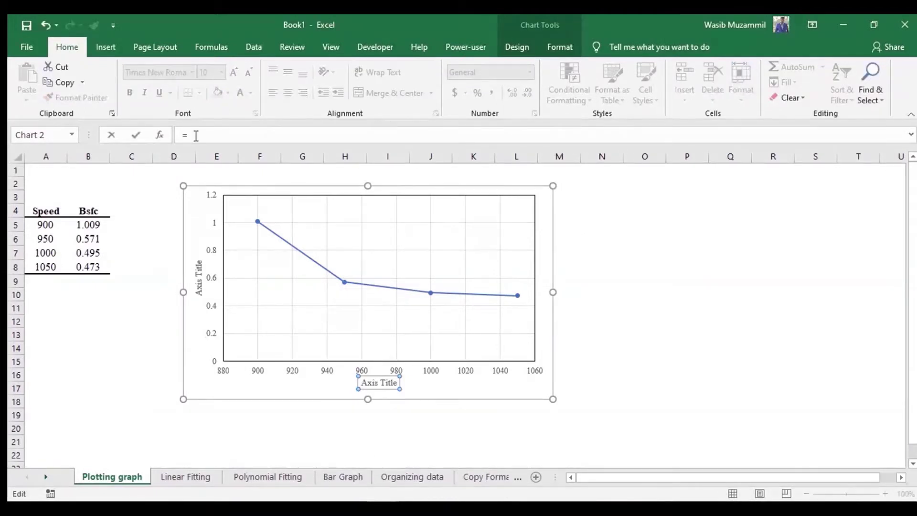
left_click(54, 209)
key("Return")
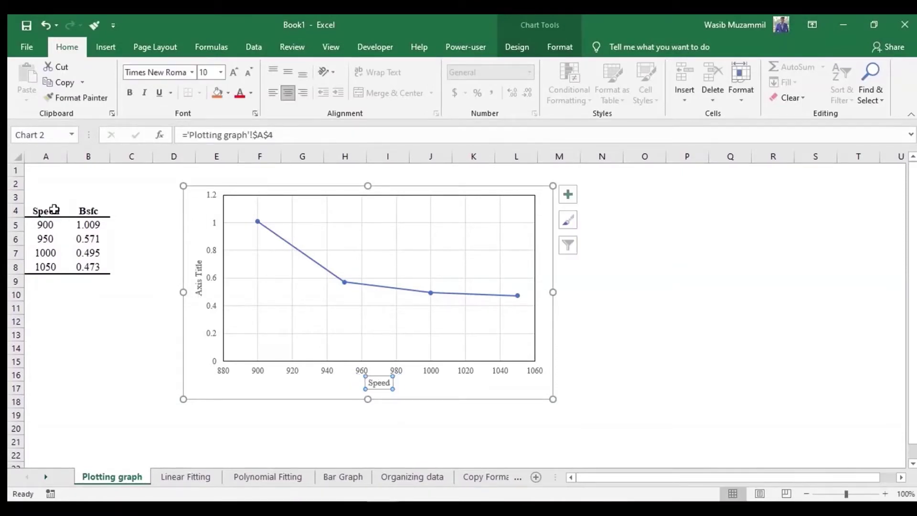
left_click(753, 374)
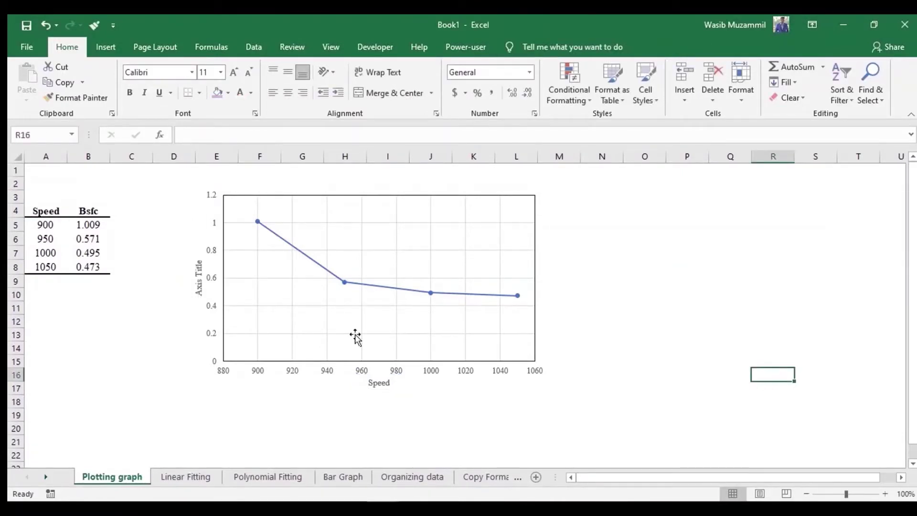
- Link the vertical axis title to the Bsfc header in cell B4
left_click(200, 271)
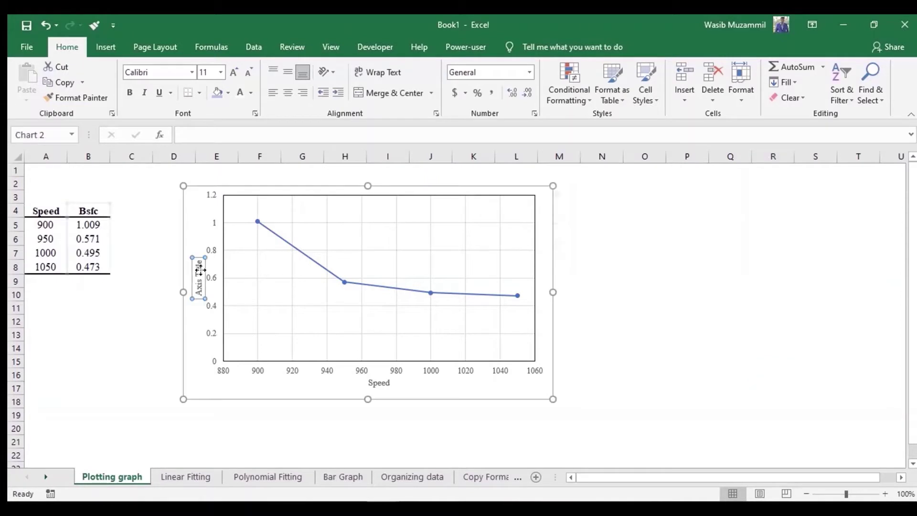
left_click(227, 137)
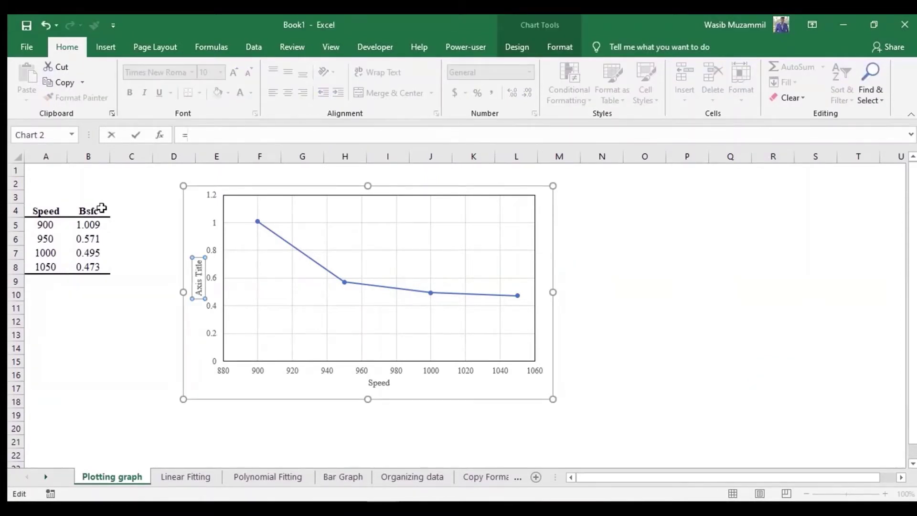
type("=")
left_click(100, 208)
key("Return")
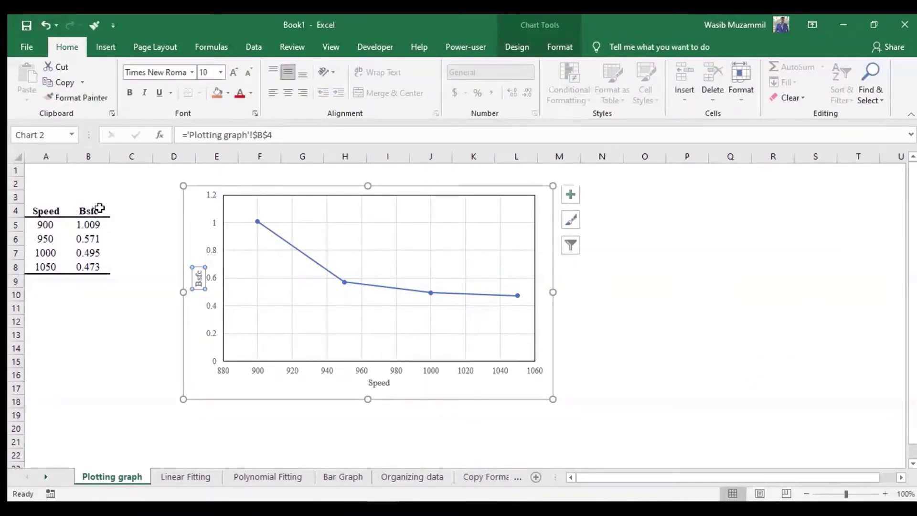
left_click(145, 366)
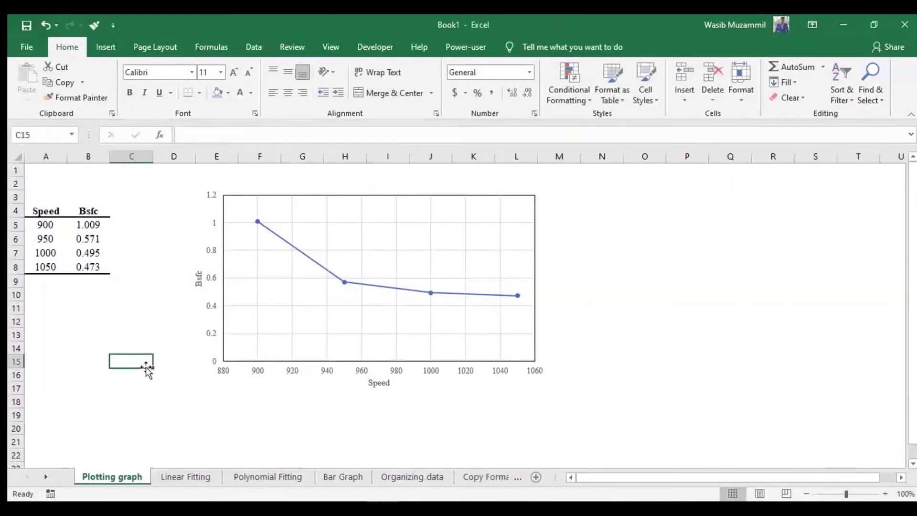
left_click(380, 380)
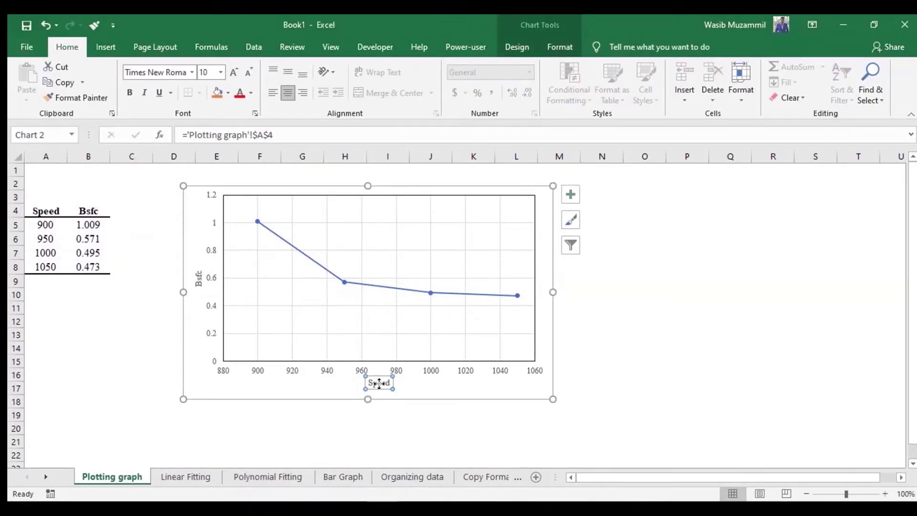
- Make the Speed axis title automatic black, bold and 10.5 pt
double_click(380, 383)
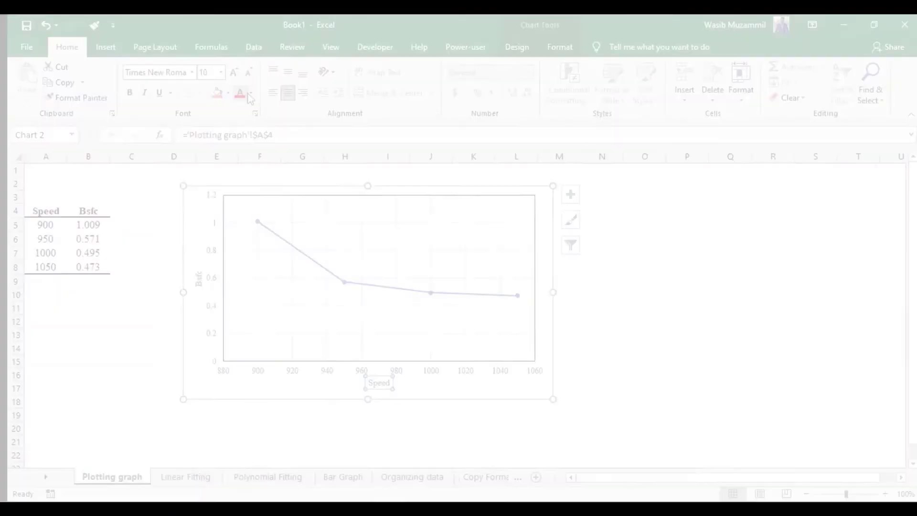
left_click(250, 94)
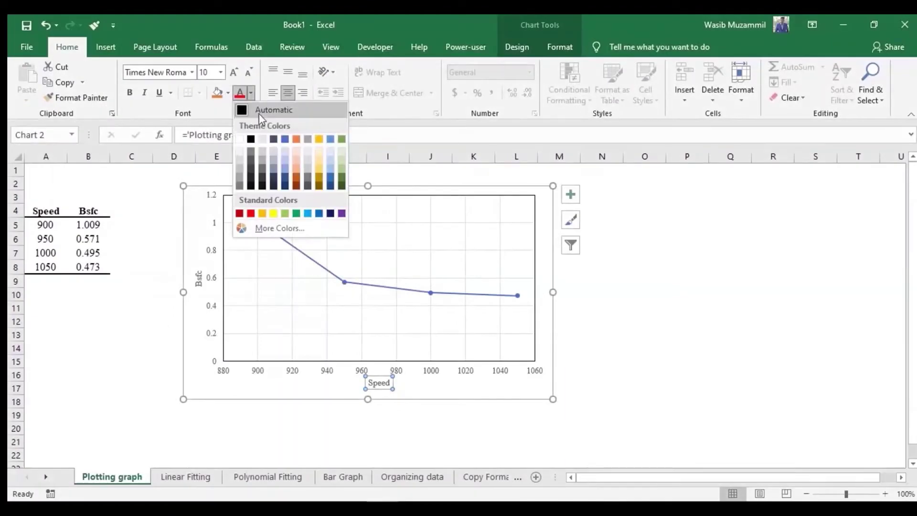
left_click(259, 113)
left_click(127, 94)
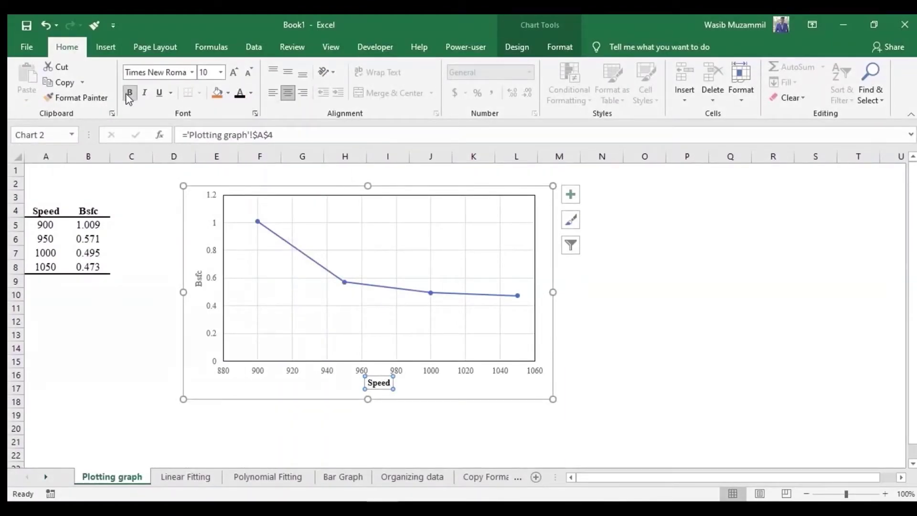
left_click(230, 74)
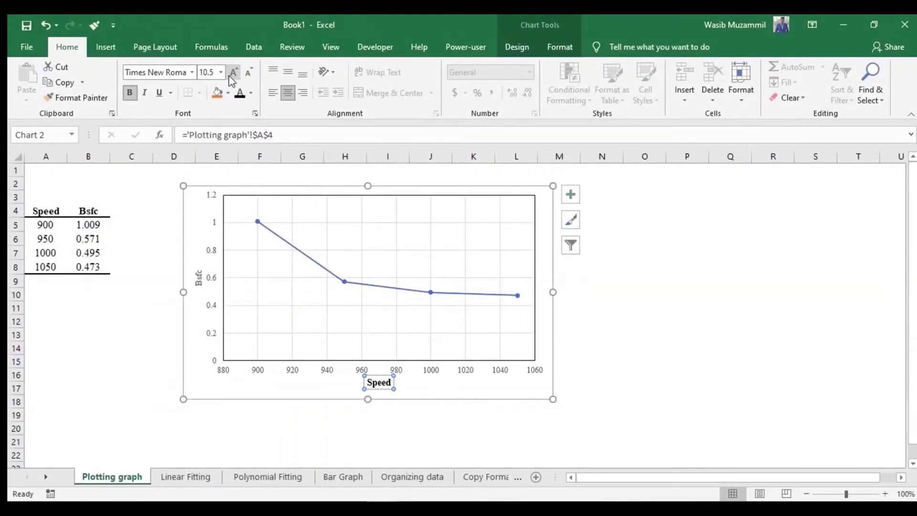
- Make the Bsfc axis title bold and enlarge it to 10.5 pt
left_click(199, 276)
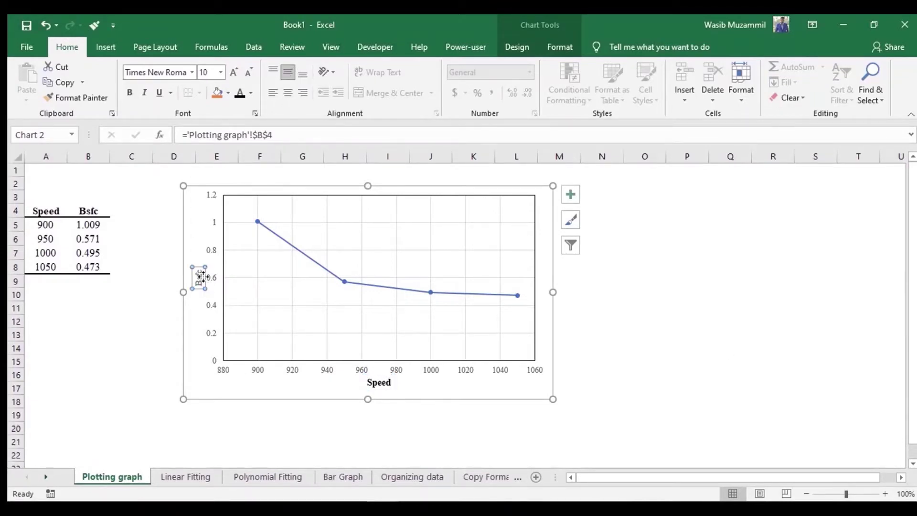
left_click(129, 92)
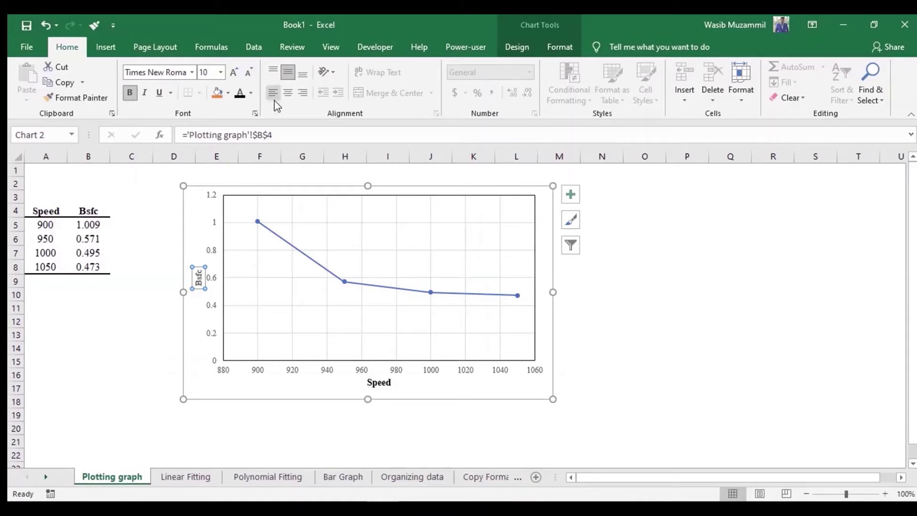
left_click(234, 72)
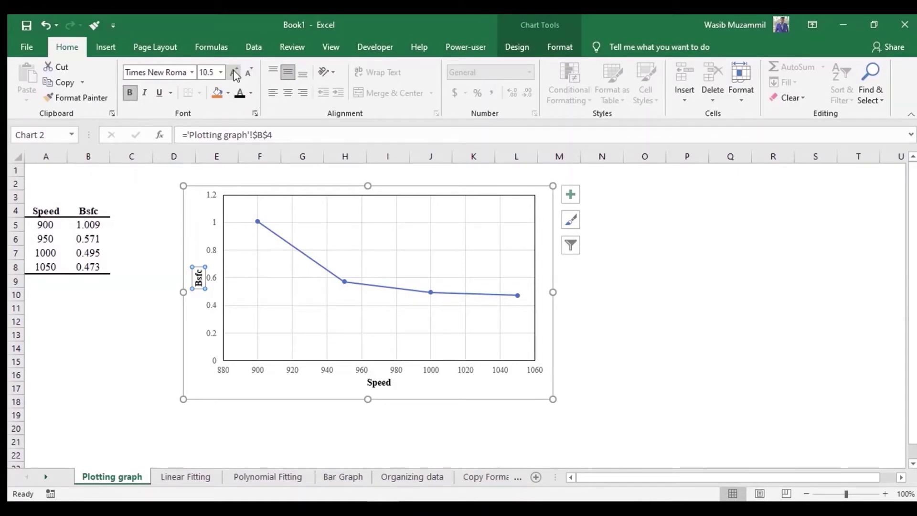
left_click(704, 305)
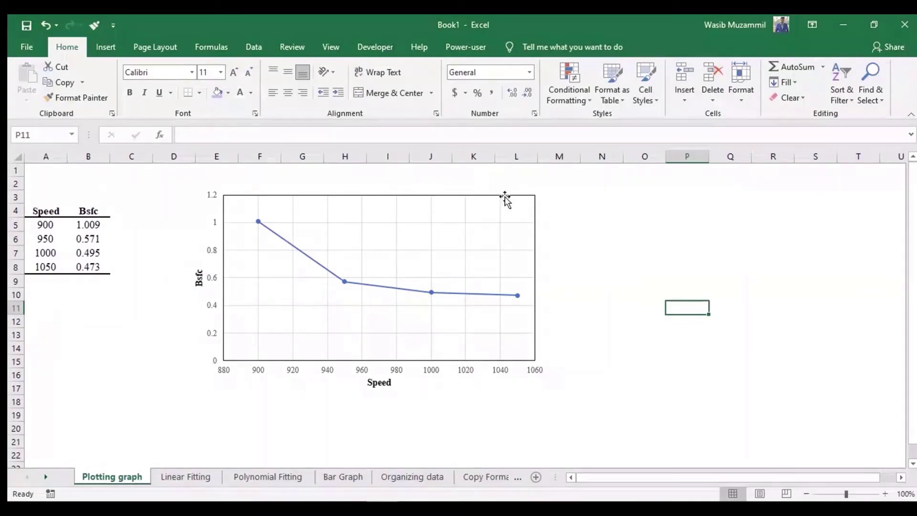
- Set the Bsfc series Shape Fill to black and Shape Outline to Automatic black
left_click(393, 289)
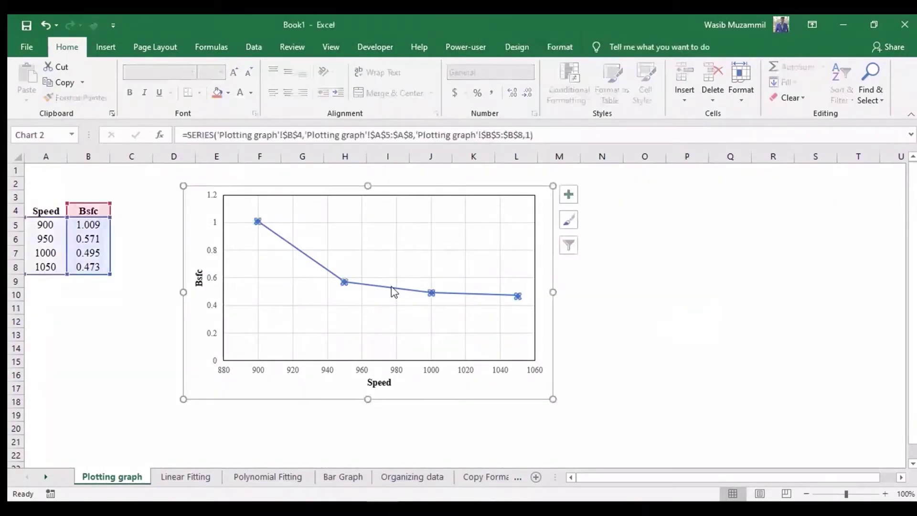
left_click(560, 46)
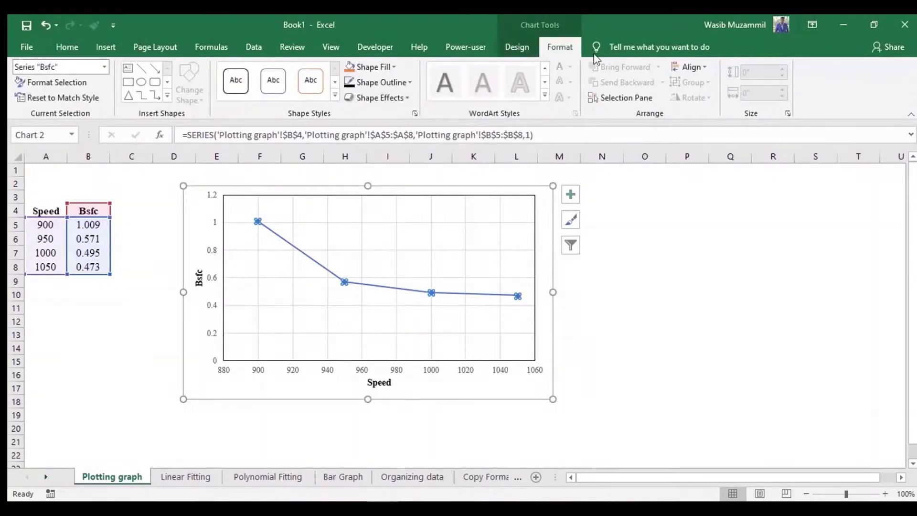
left_click(393, 67)
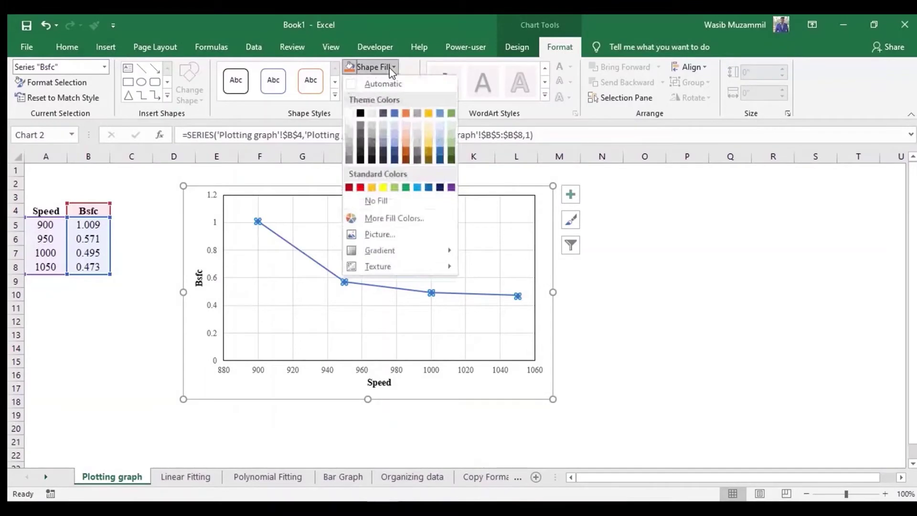
left_click(361, 114)
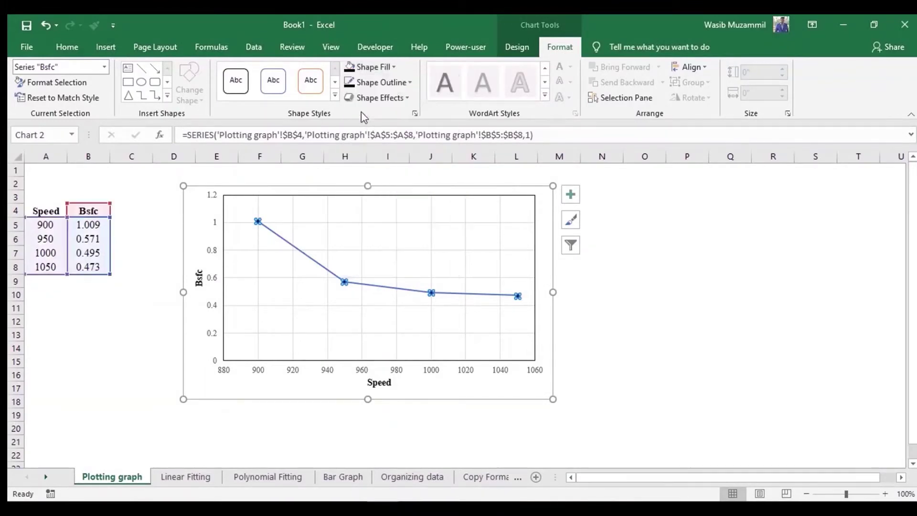
left_click(385, 82)
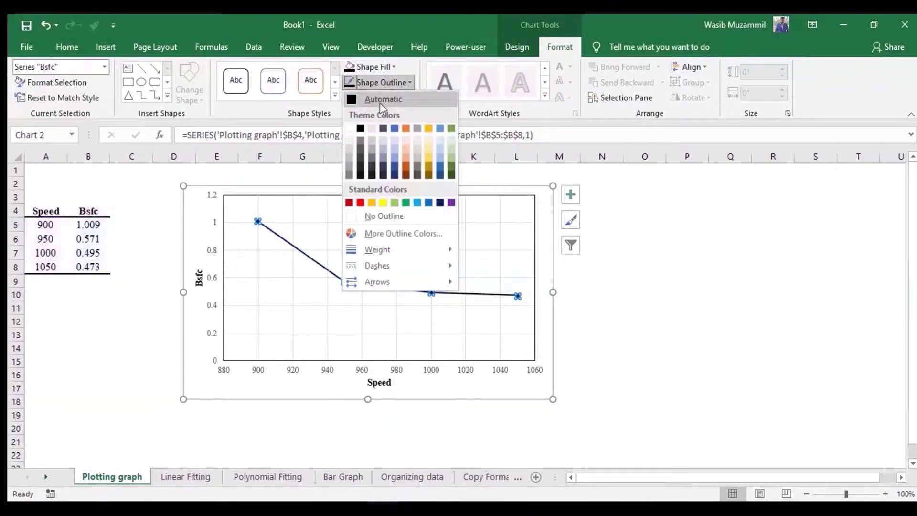
left_click(379, 100)
left_click(637, 325)
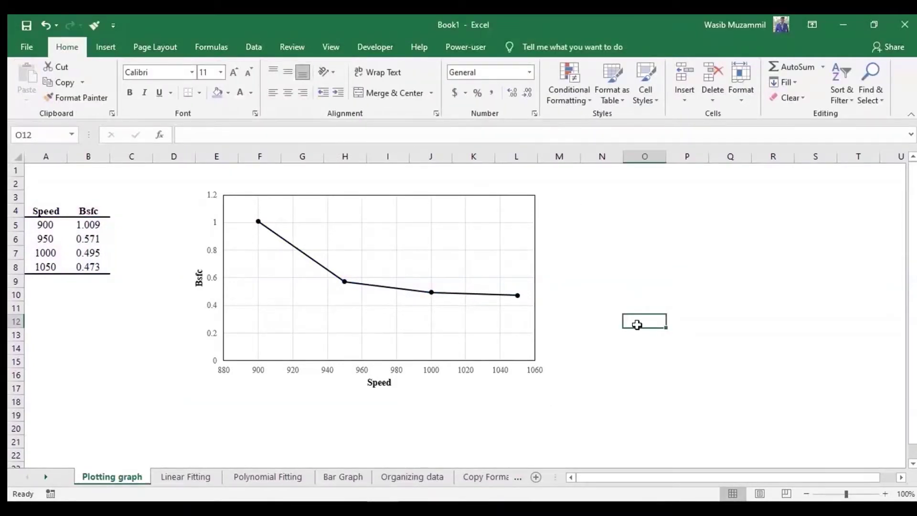
left_click(504, 241)
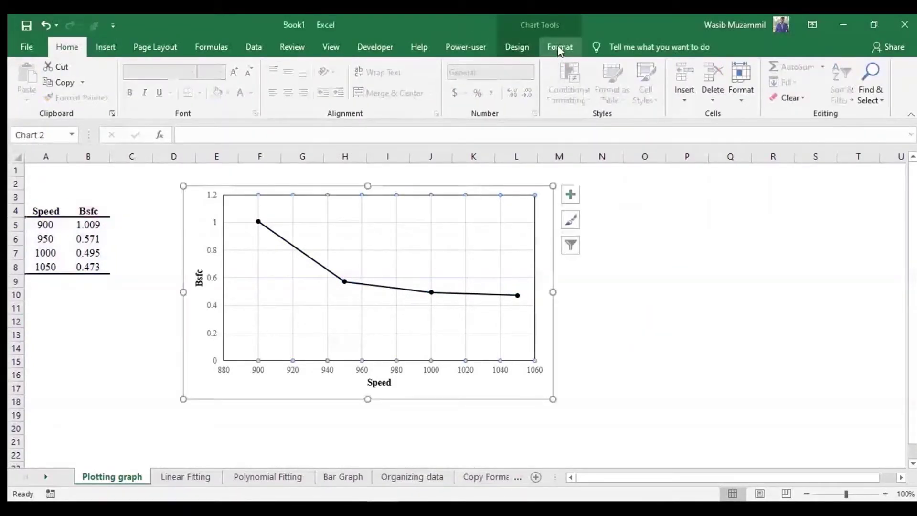
- Turn off Primary Major Horizontal and Primary Major Vertical gridlines on the chart
left_click(559, 47)
left_click(524, 45)
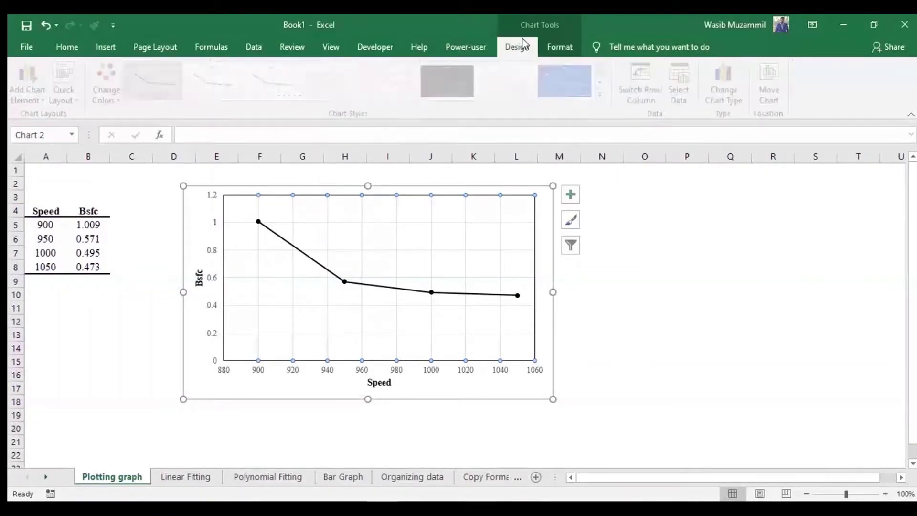
left_click(40, 93)
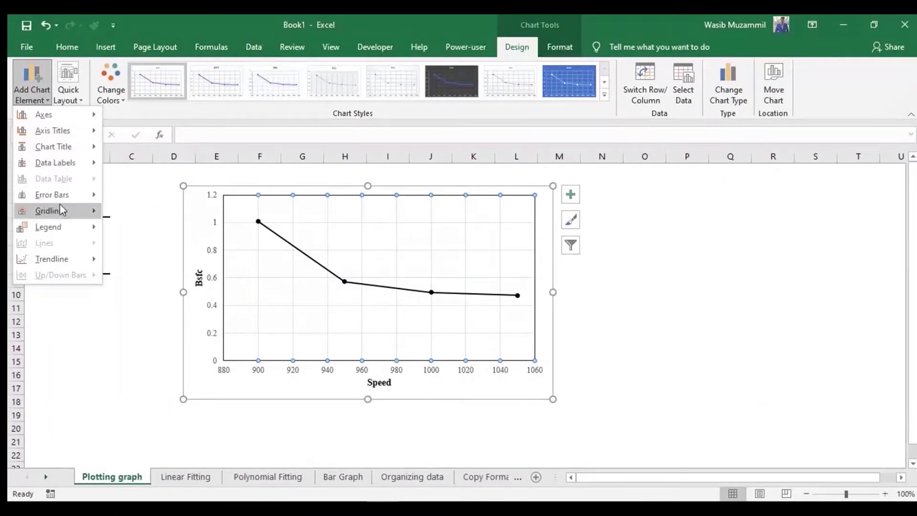
mouse_move(50, 211)
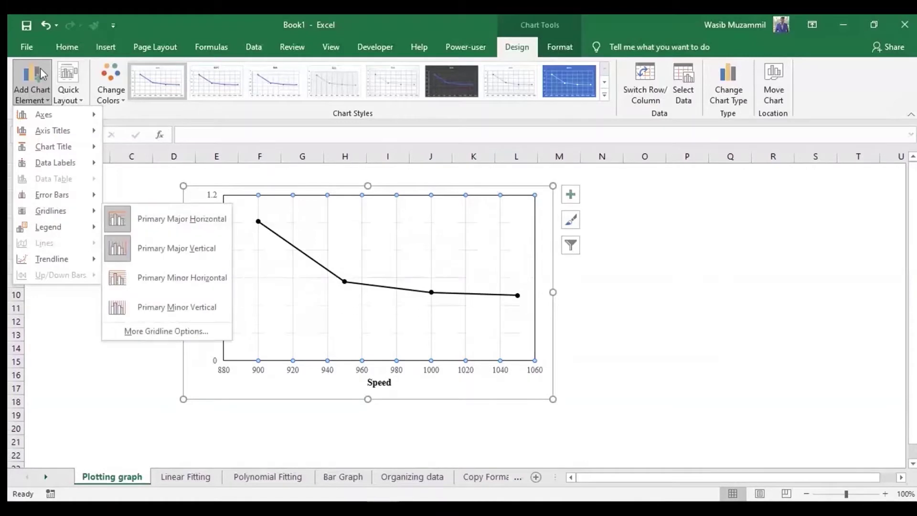
left_click(34, 82)
left_click(34, 82)
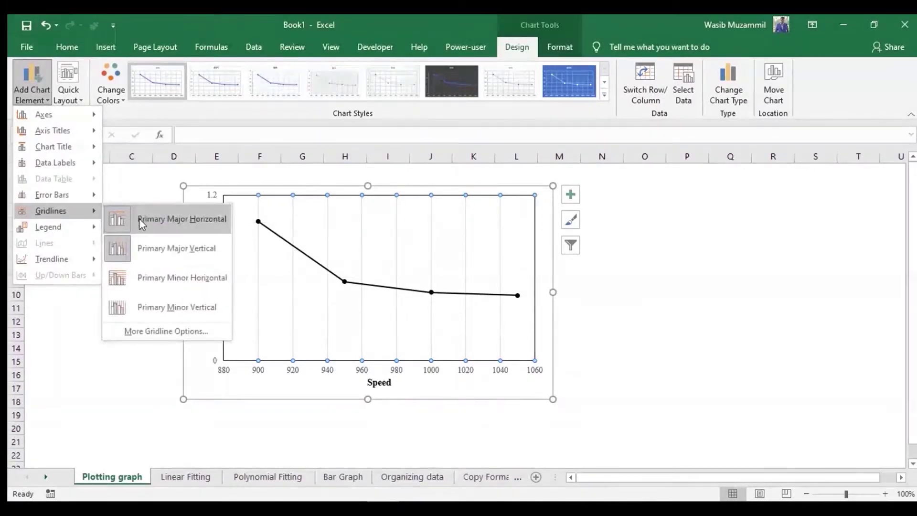
left_click(139, 219)
left_click(28, 96)
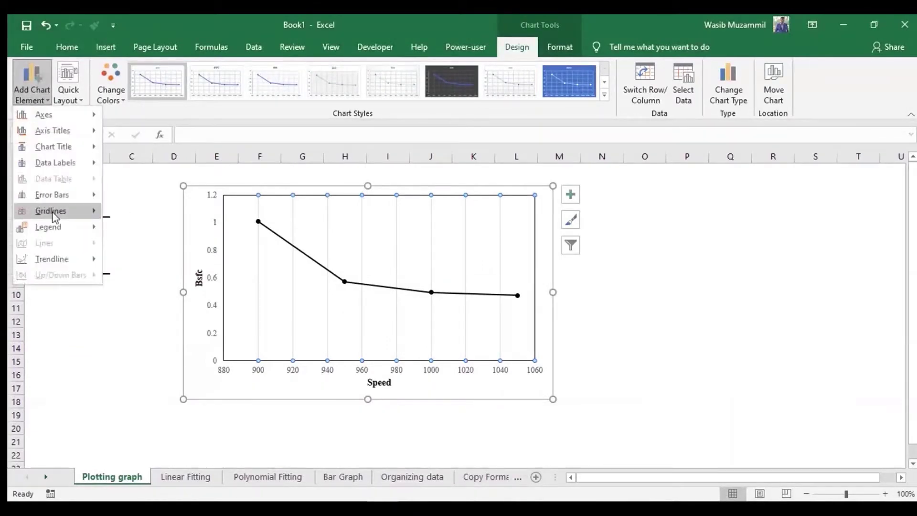
left_click(150, 248)
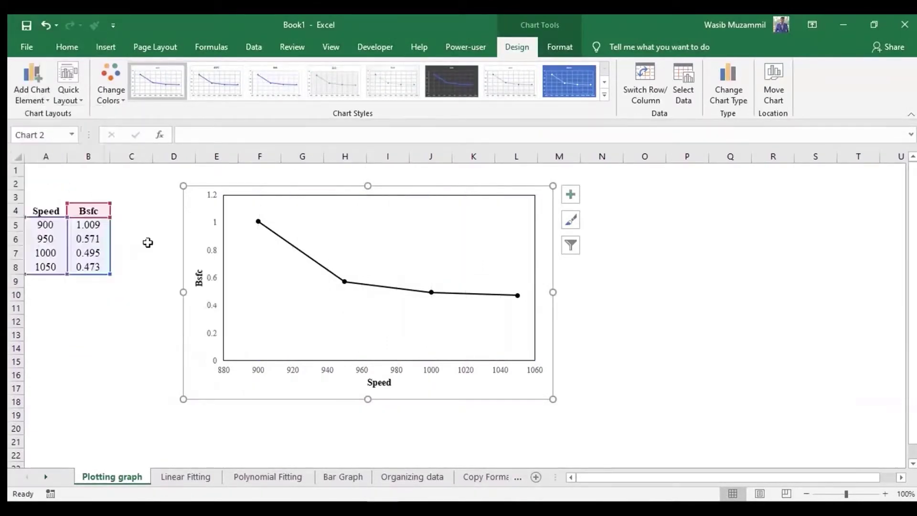
left_click(776, 255)
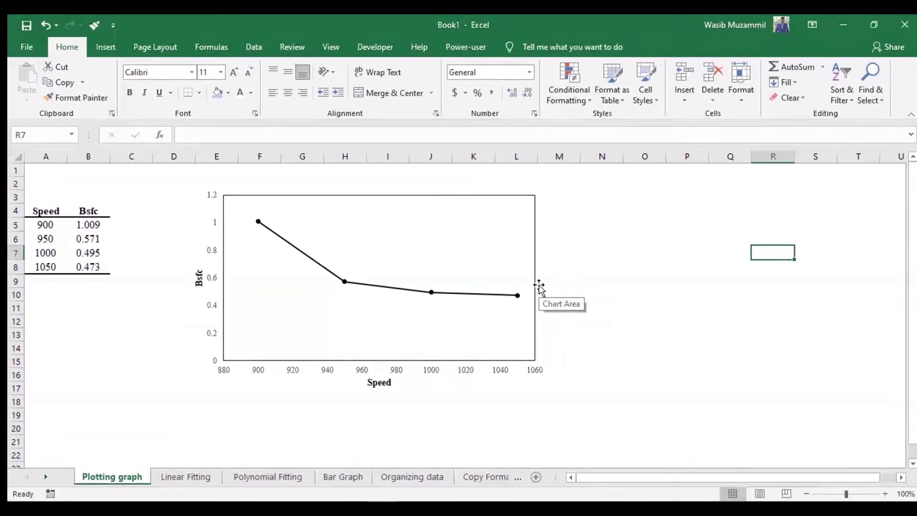
left_click(489, 238)
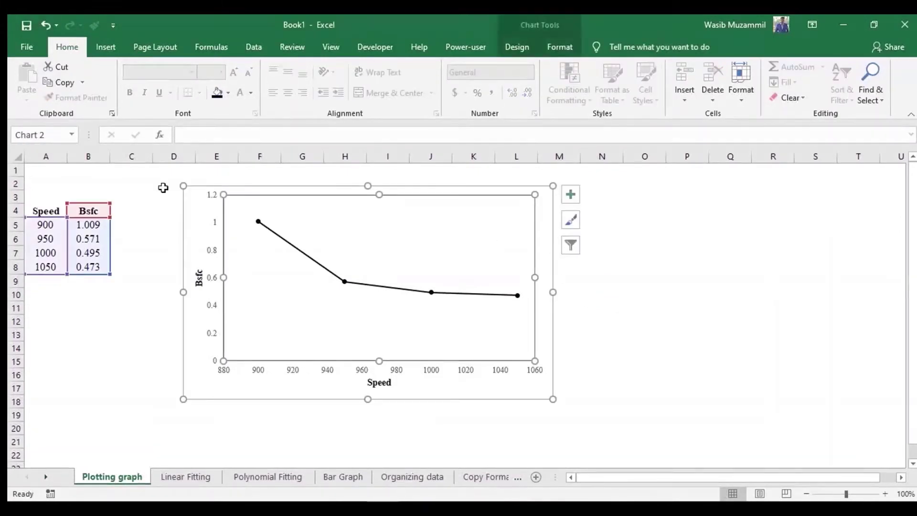
left_click(704, 376)
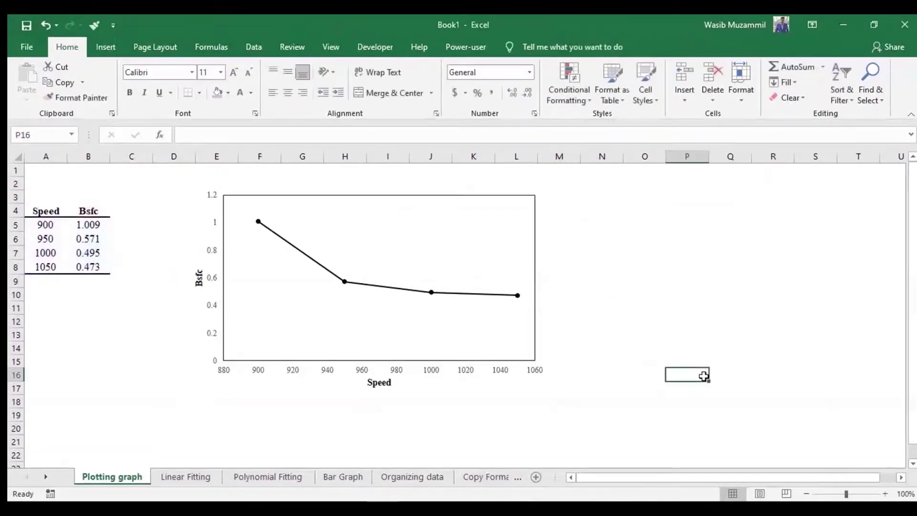
- Browse the Add Chart Element trendline choices and close them without adding a trendline
left_click(537, 262)
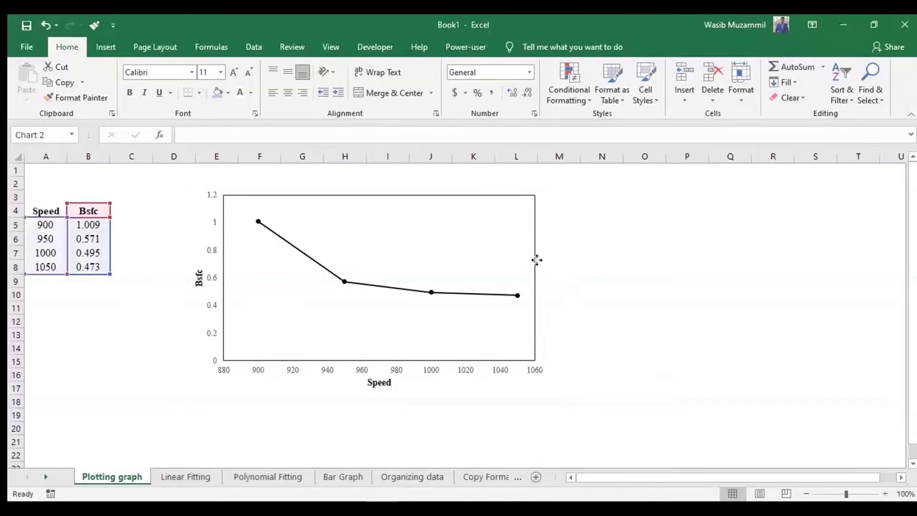
left_click(518, 50)
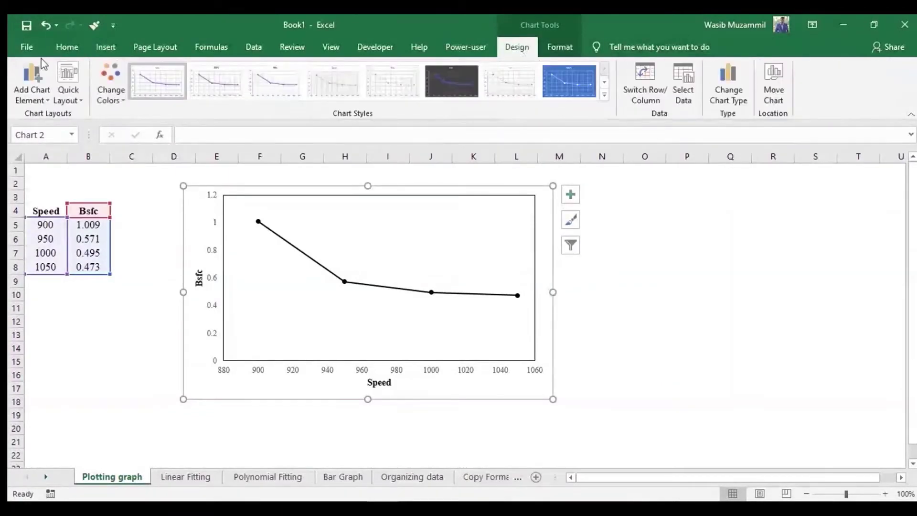
left_click(31, 79)
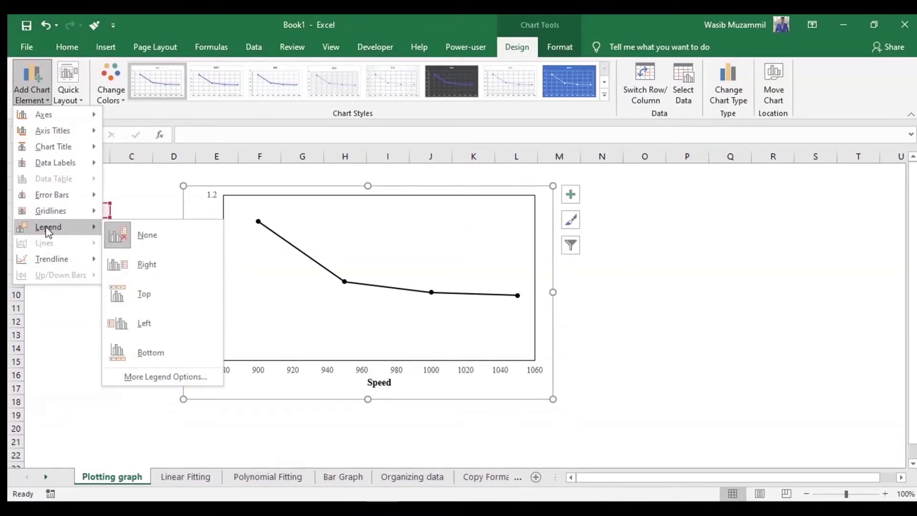
mouse_move(53, 259)
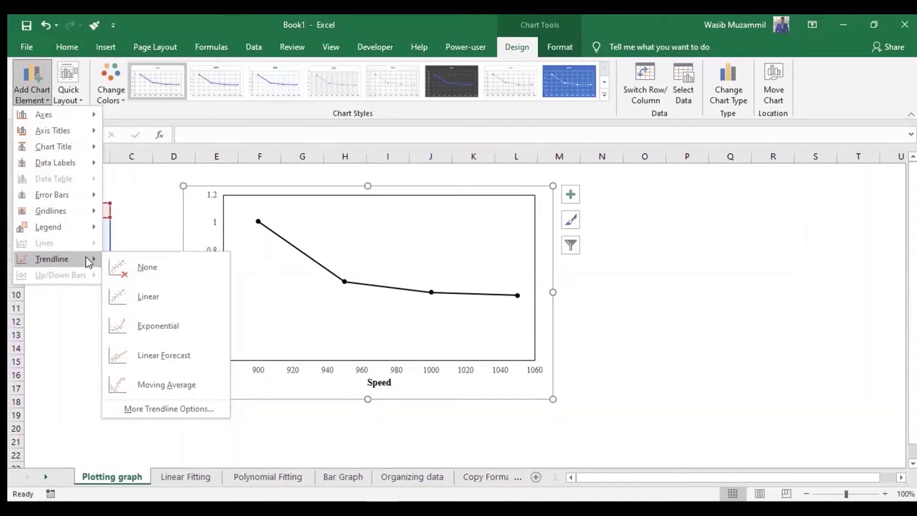
left_click(65, 365)
left_click(65, 364)
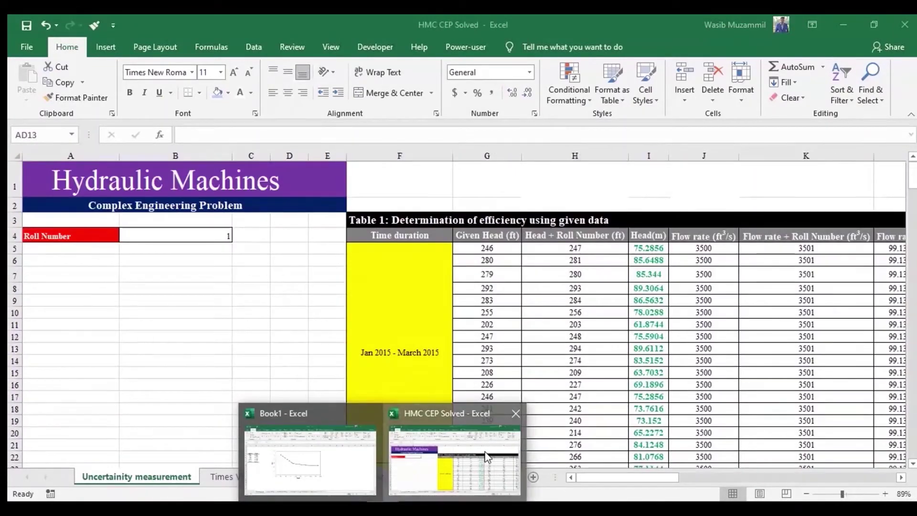
- Bring HMC CEP Solved forward and scroll through the chart on its ECDF sheet
left_click(486, 456)
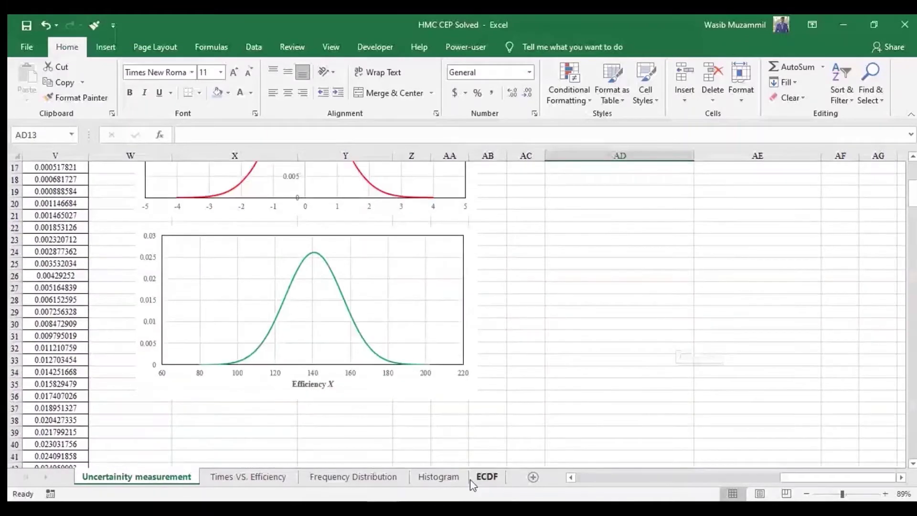
left_click(487, 476)
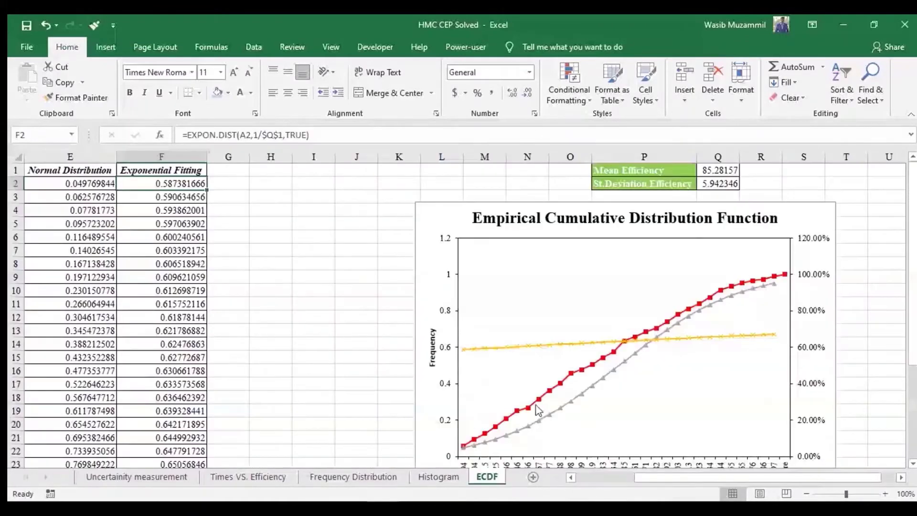
scroll(538, 410, "down", 2)
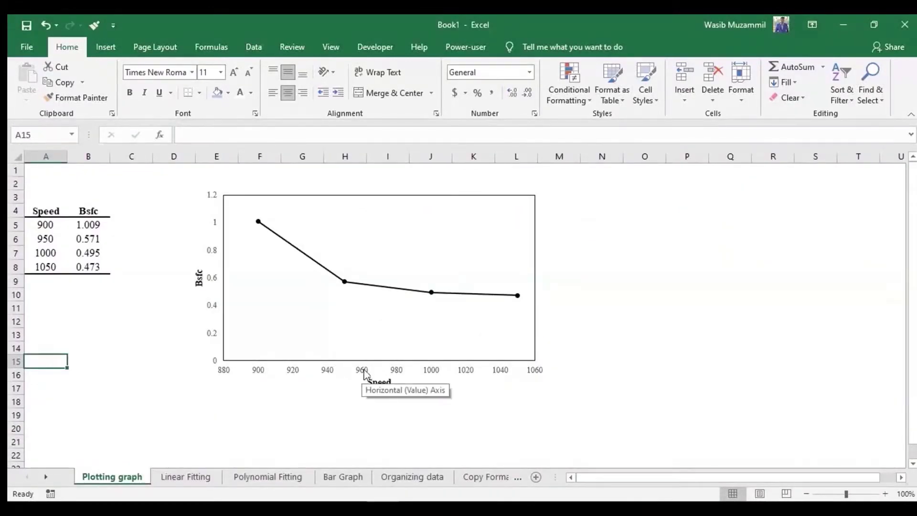
- Set the Speed axis major tick marks to Cross, leaving minor ticks at None
left_click(364, 371)
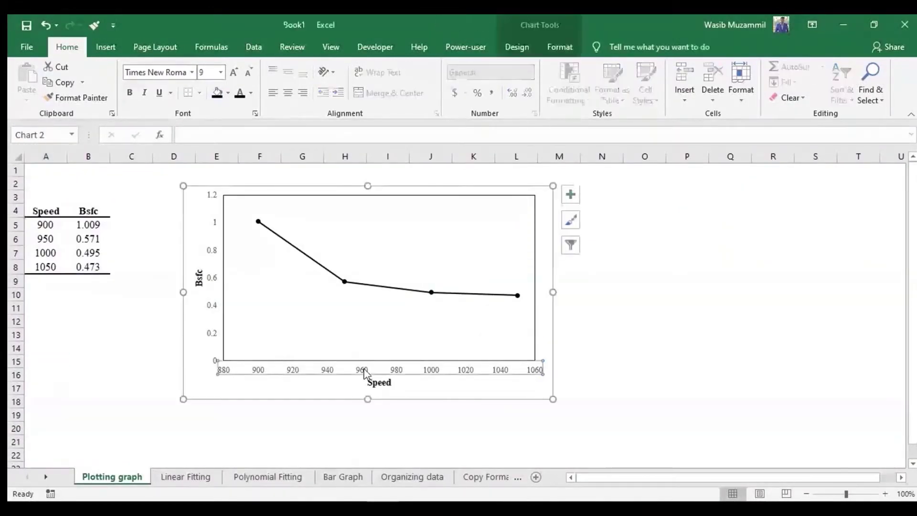
right_click(334, 372)
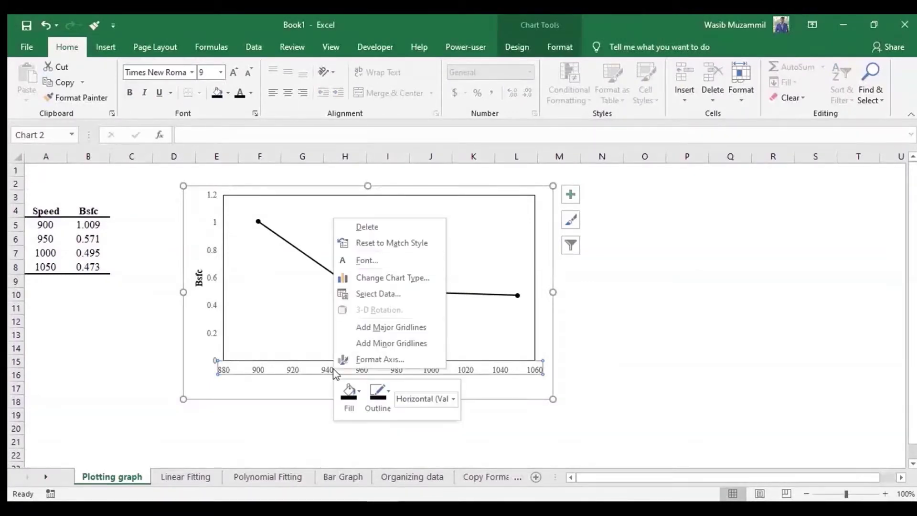
left_click(385, 361)
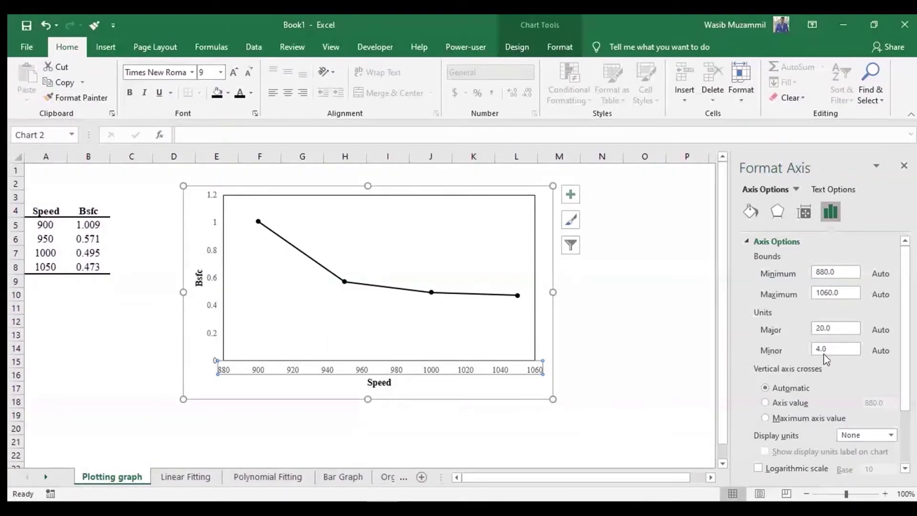
scroll(826, 359, "down", 3)
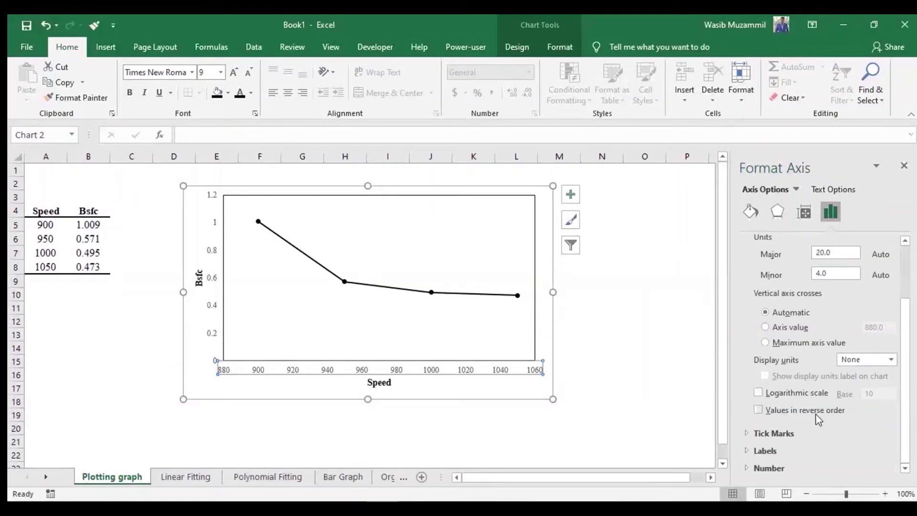
left_click(748, 434)
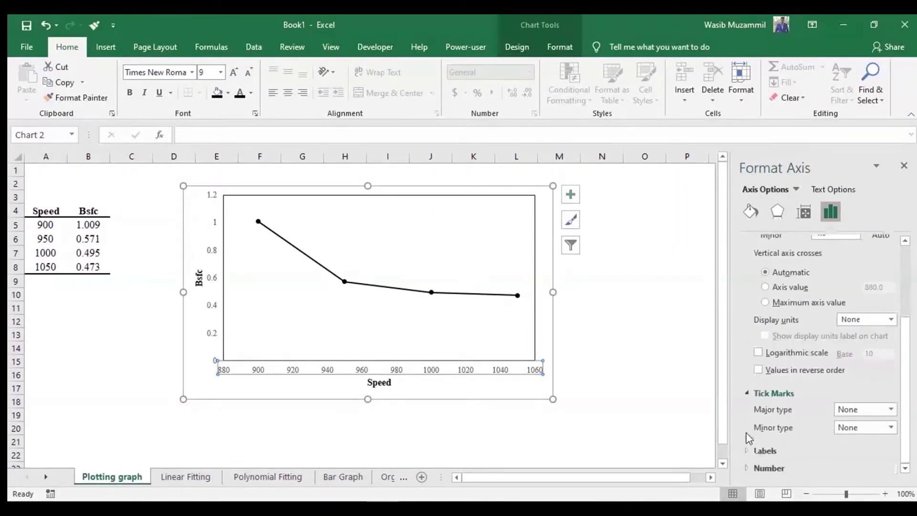
left_click(891, 409)
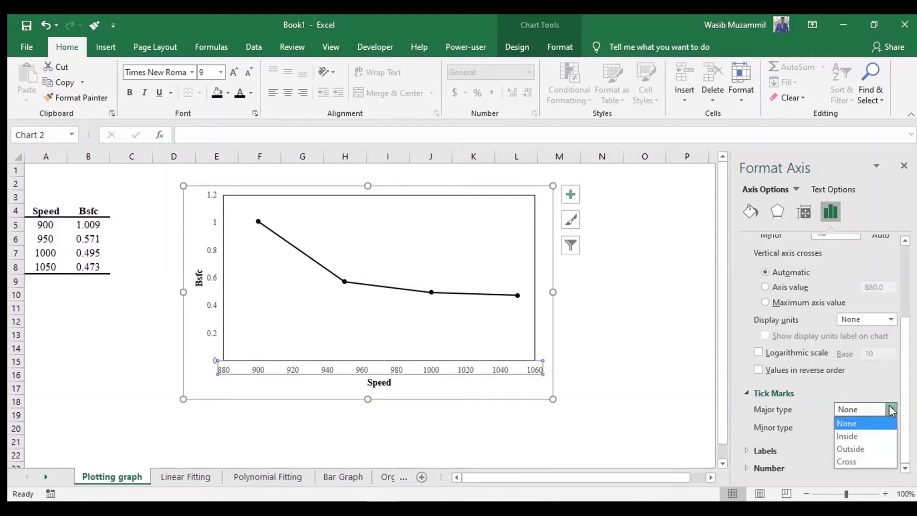
left_click(877, 437)
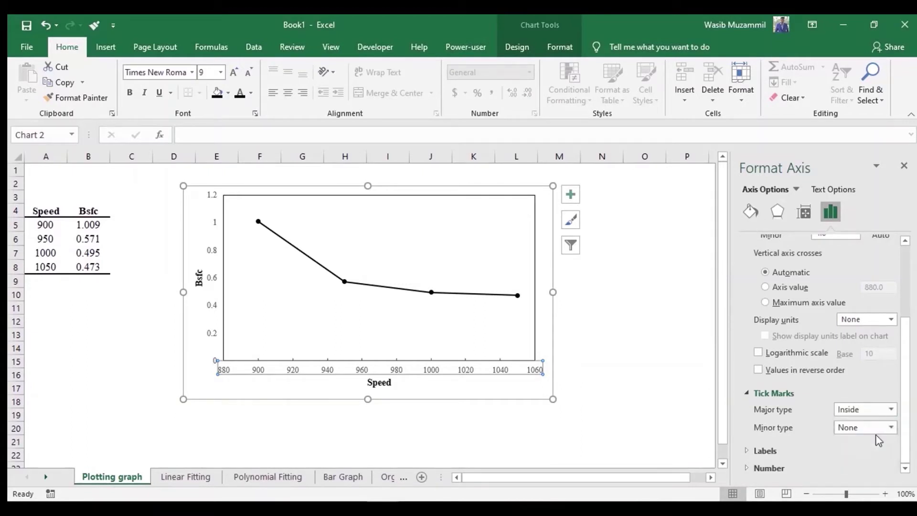
left_click(889, 409)
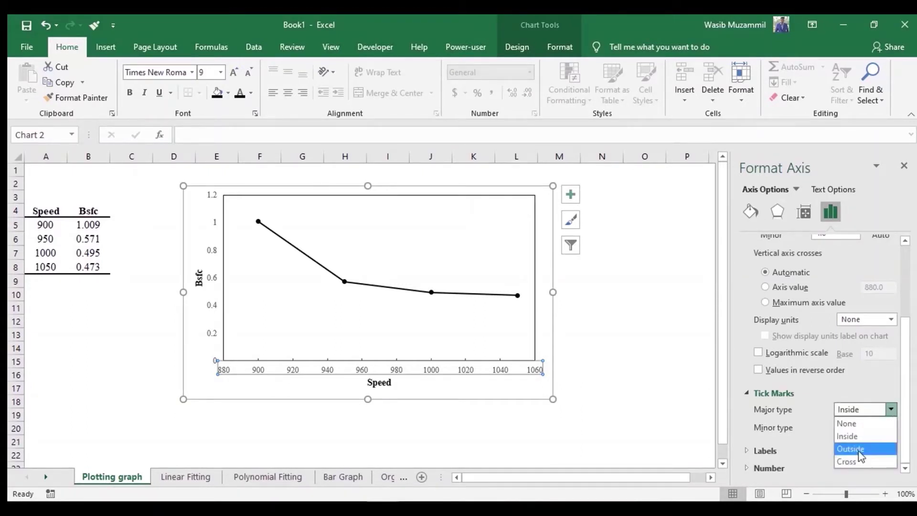
left_click(860, 449)
left_click(891, 409)
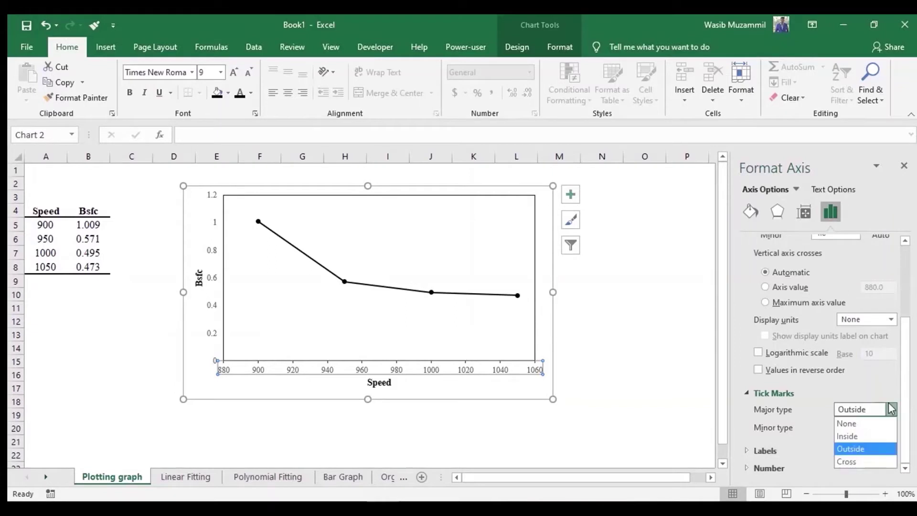
left_click(860, 462)
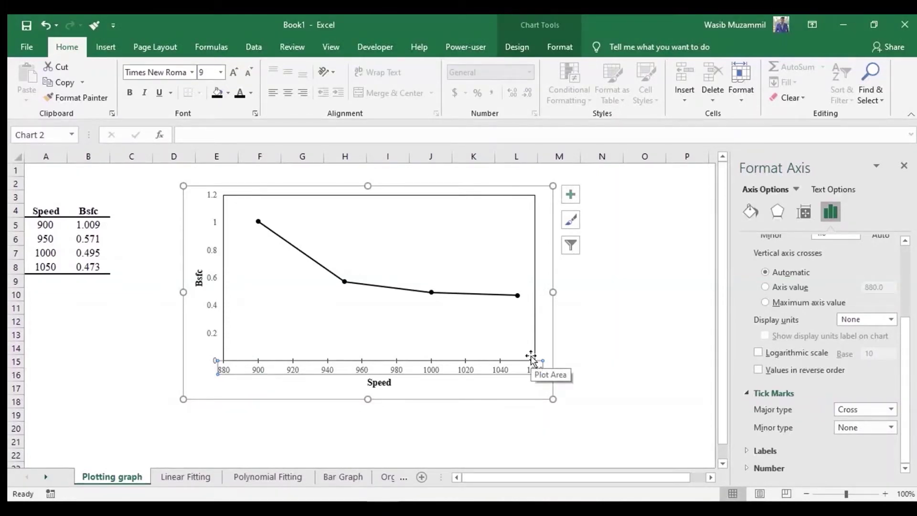
left_click(890, 428)
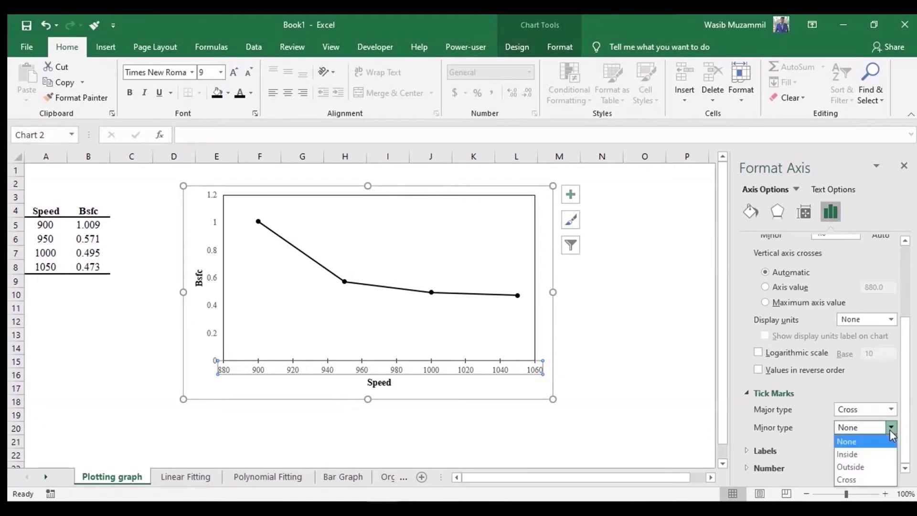
left_click(860, 480)
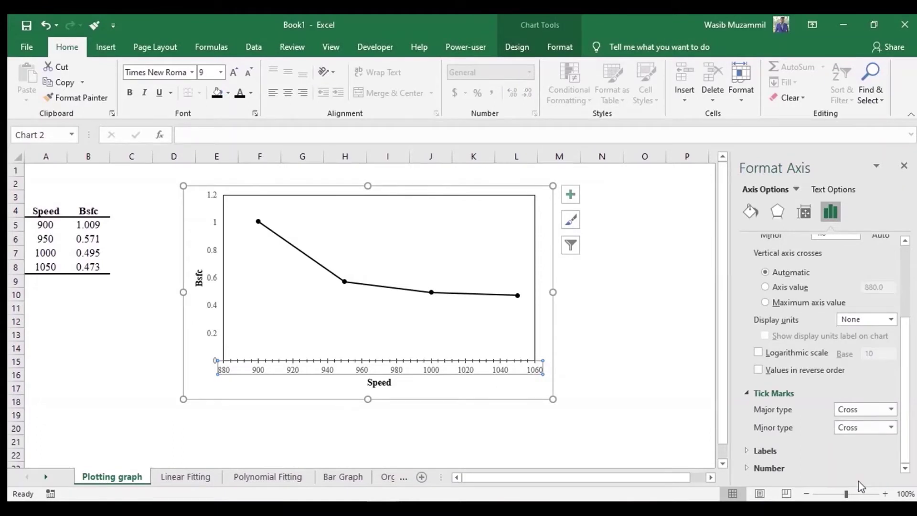
left_click(891, 427)
left_click(873, 442)
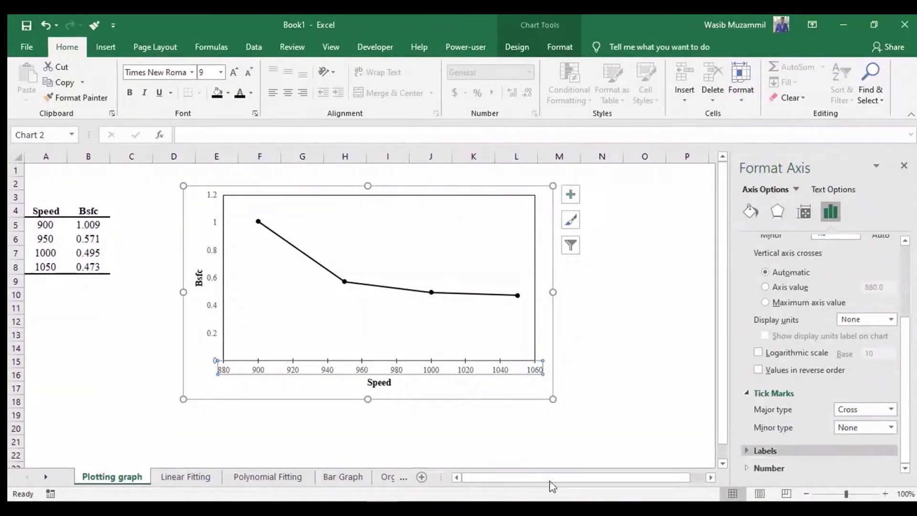
- Set the Bsfc axis major tick marks to Cross and close the Format Axis pane
left_click(213, 257)
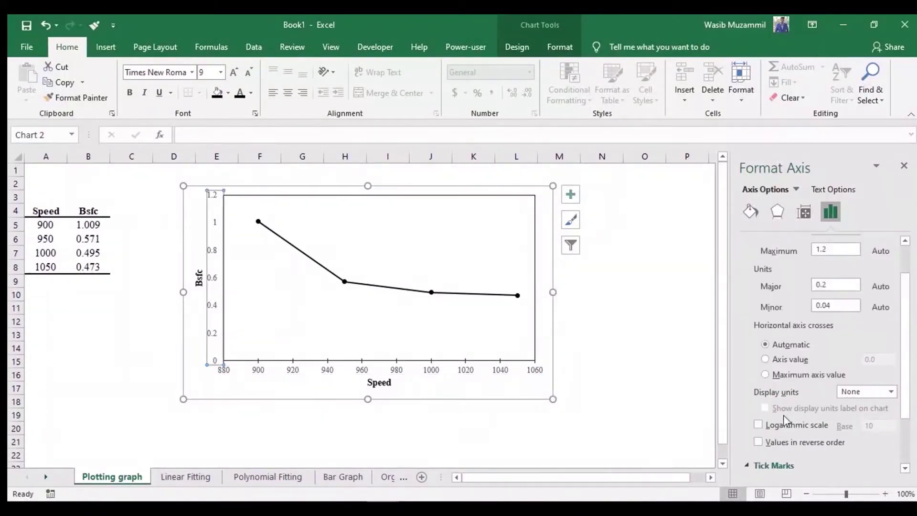
scroll(823, 394, "down", 3)
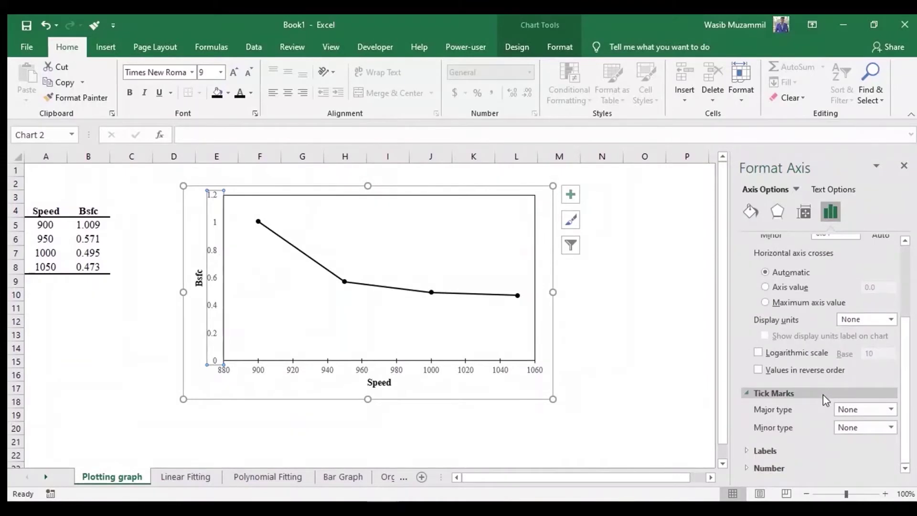
left_click(891, 409)
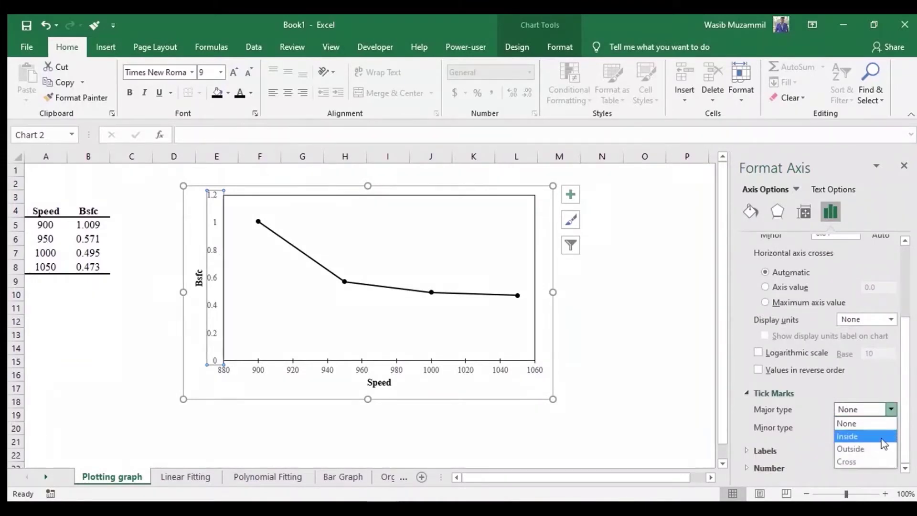
left_click(872, 462)
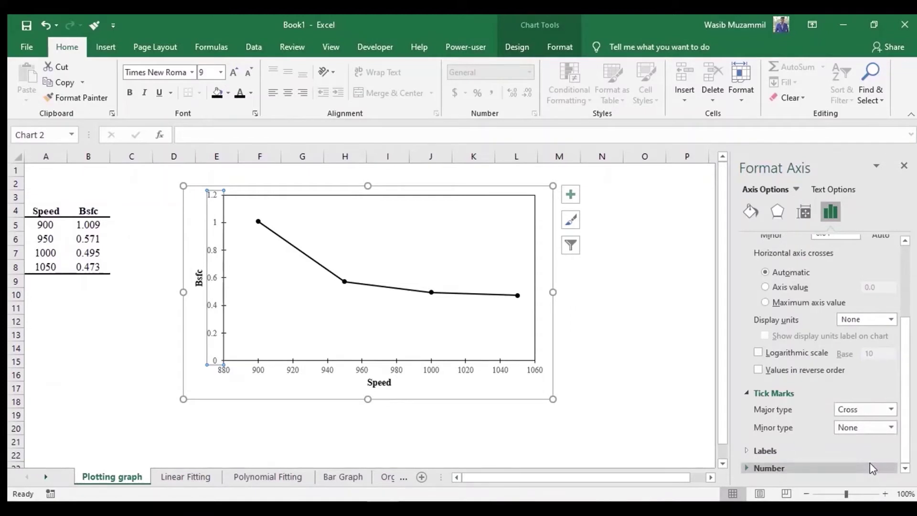
left_click(903, 166)
left_click(657, 333)
- Open and dismiss the chart element list and plot area shortcut menu without changes
left_click(446, 239)
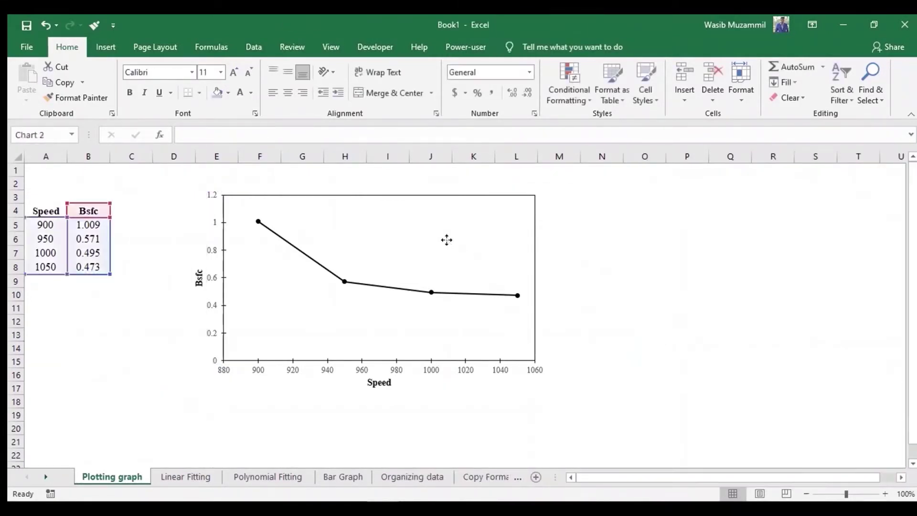
left_click(520, 43)
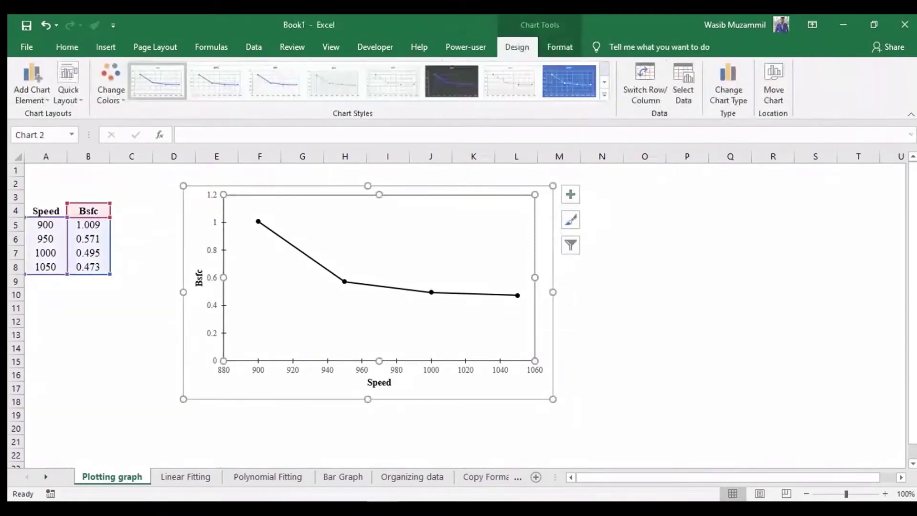
left_click(43, 78)
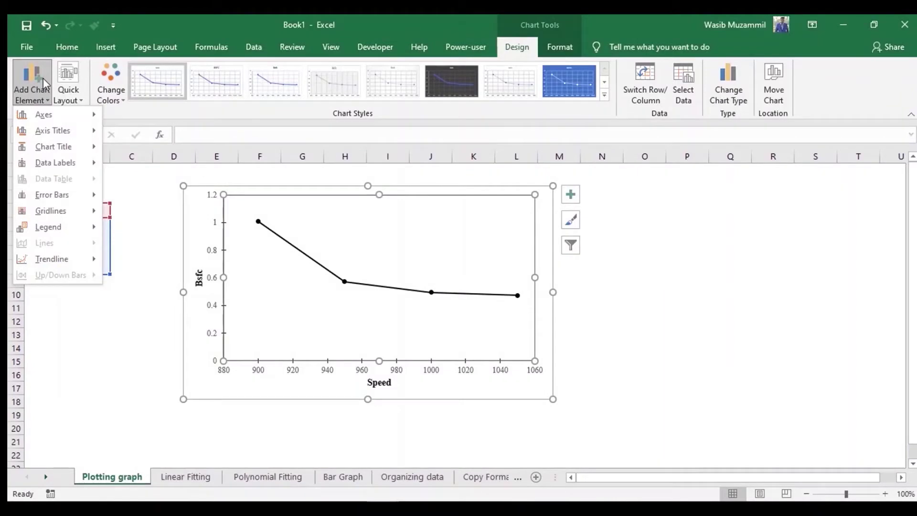
left_click(701, 212)
right_click(473, 220)
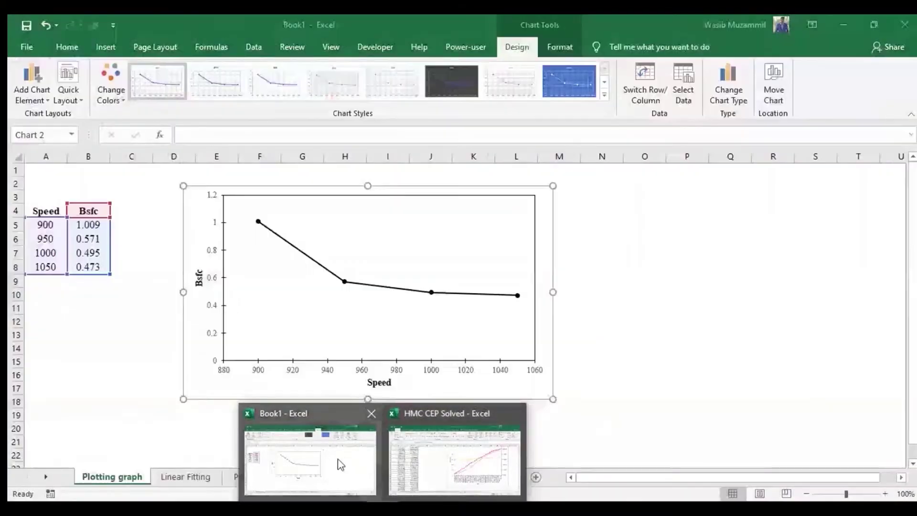
- Return to the Book1 - Excel window from the taskbar preview
left_click(329, 441)
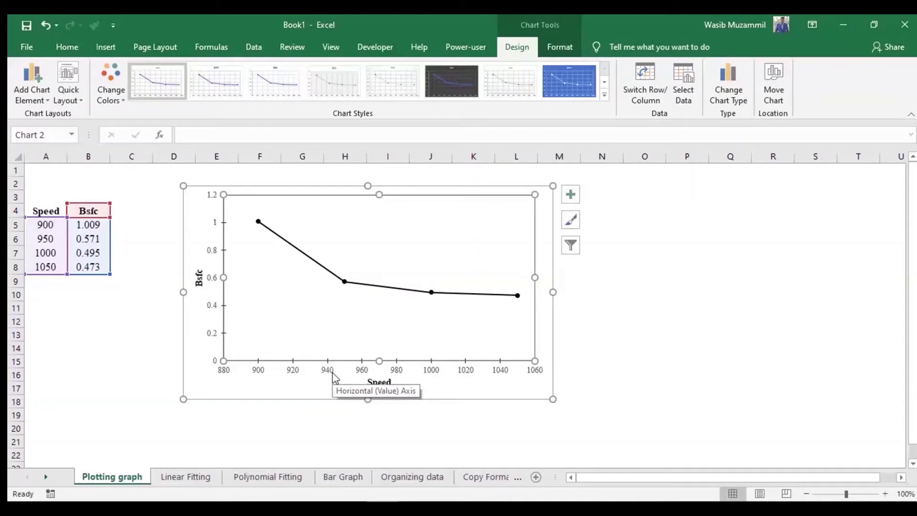
- Open Format Axis for the Speed axis and change the minimum bound to 900
left_click(295, 371)
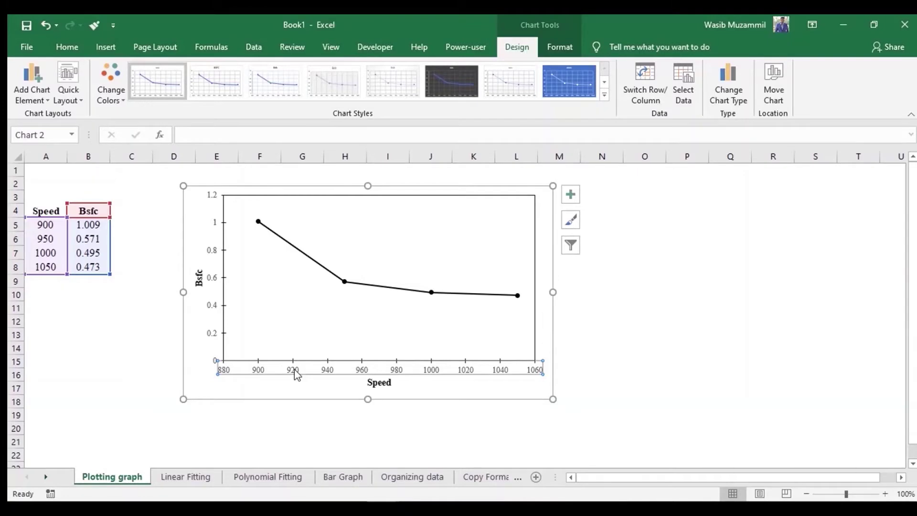
right_click(296, 374)
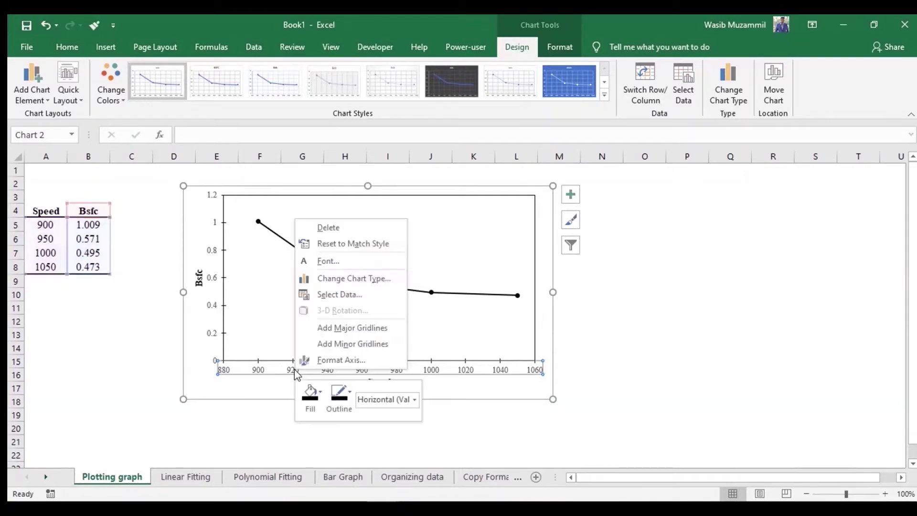
left_click(324, 365)
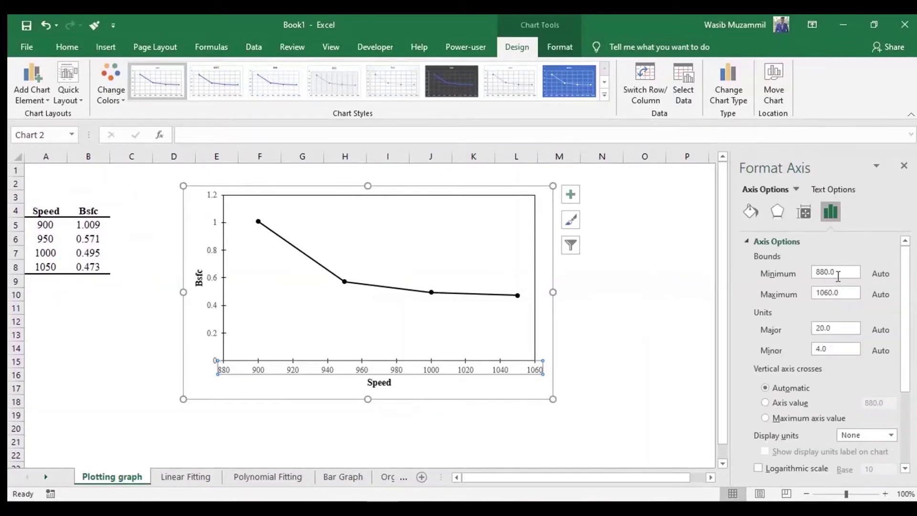
left_click_drag(842, 274, 802, 277)
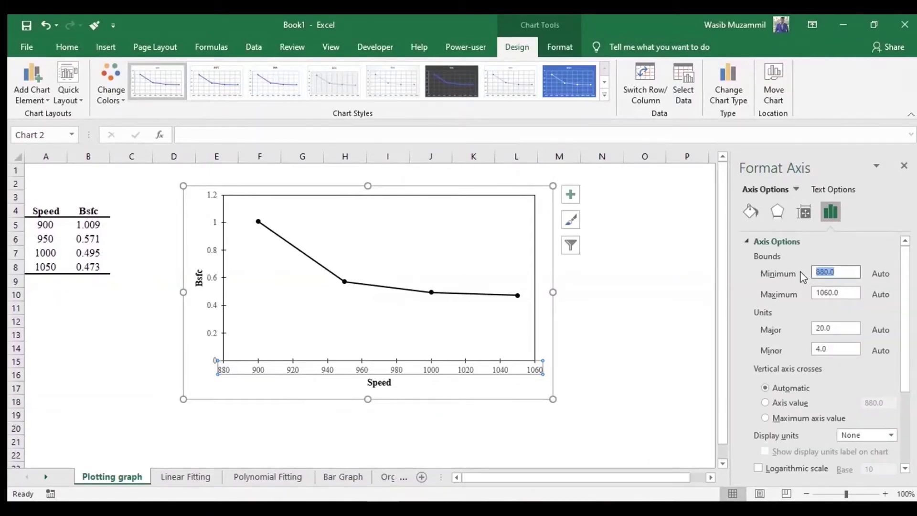
type("900")
left_click(663, 302)
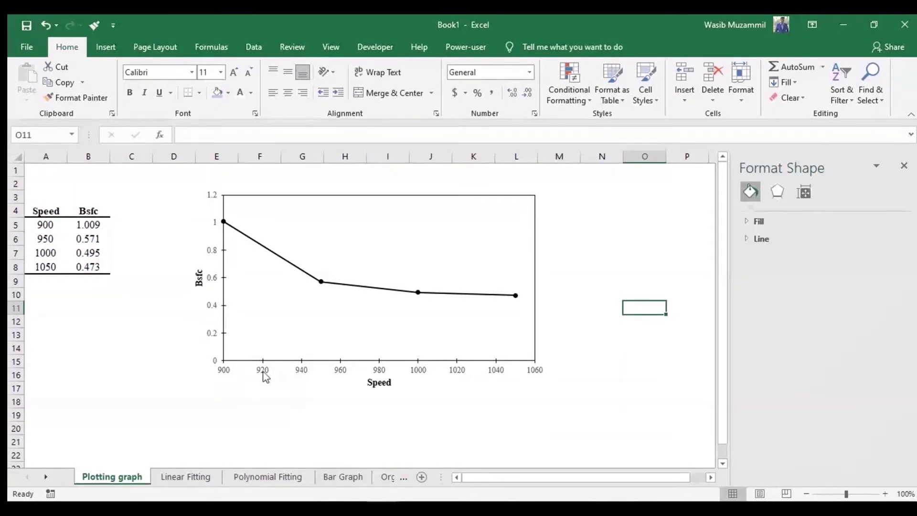
- Try an 850 minimum bound, then set the Speed axis minimum back to 880
left_click(262, 372)
right_click(263, 372)
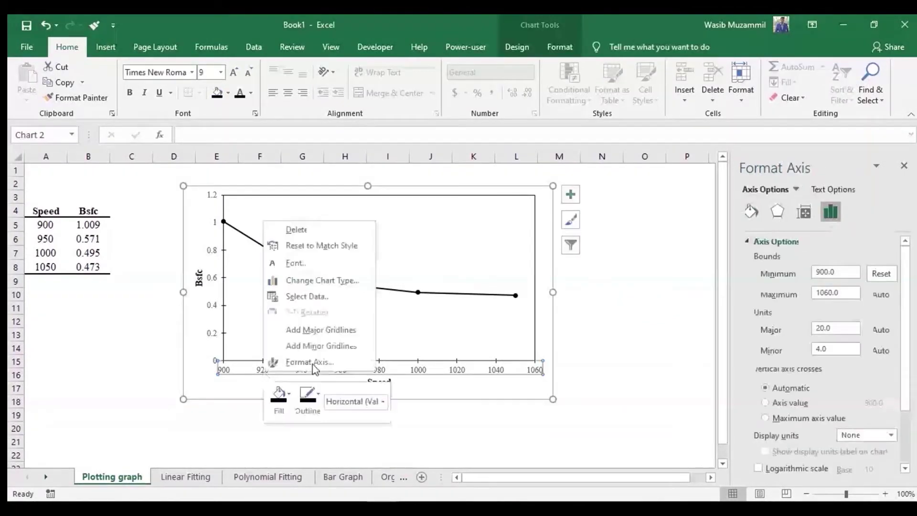
left_click(844, 271)
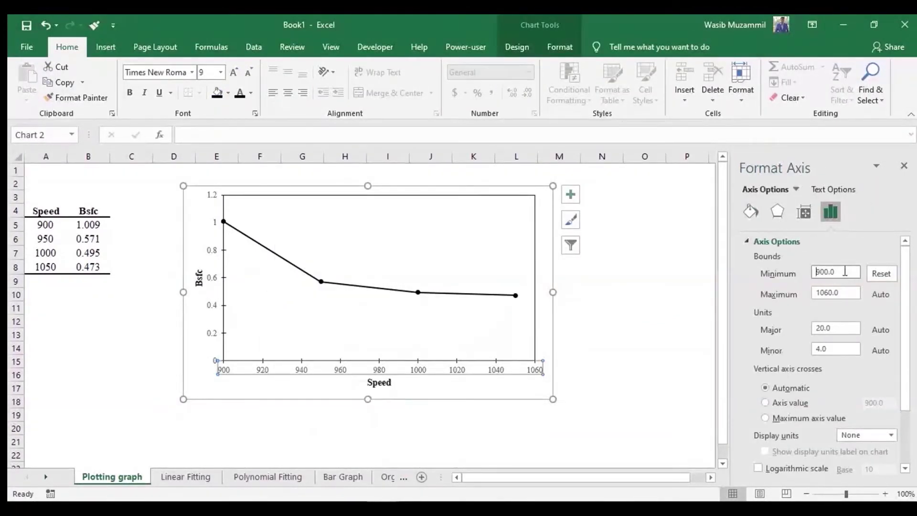
left_click_drag(844, 271, 805, 274)
type("850")
key("Return")
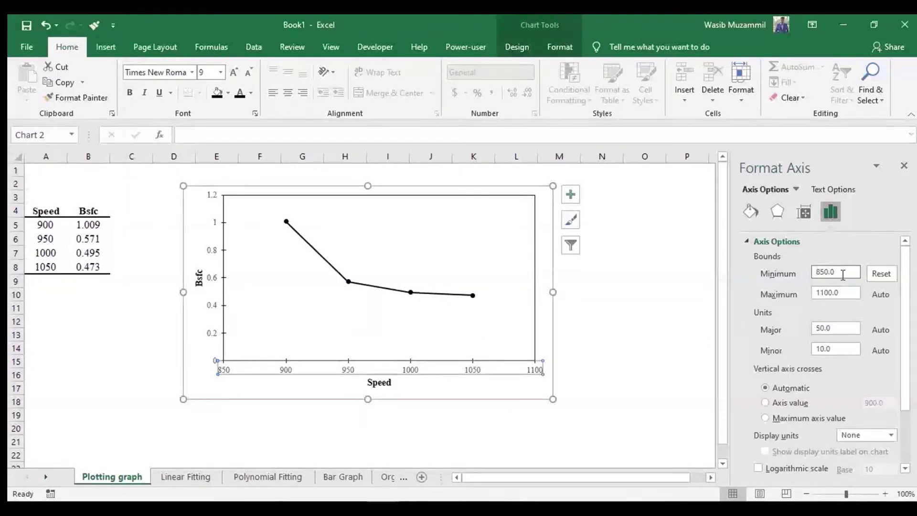
left_click_drag(858, 273, 809, 277)
type("88")
key("BackSpace")
type("80")
key("Return")
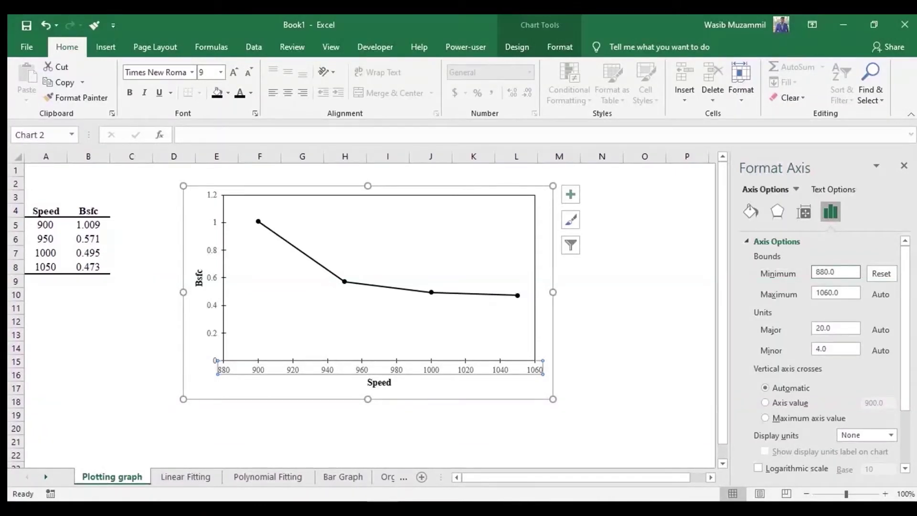
- Reopen Speed axis settings to review bounds 880–1060, major unit 20, minor unit 4
left_click(592, 454)
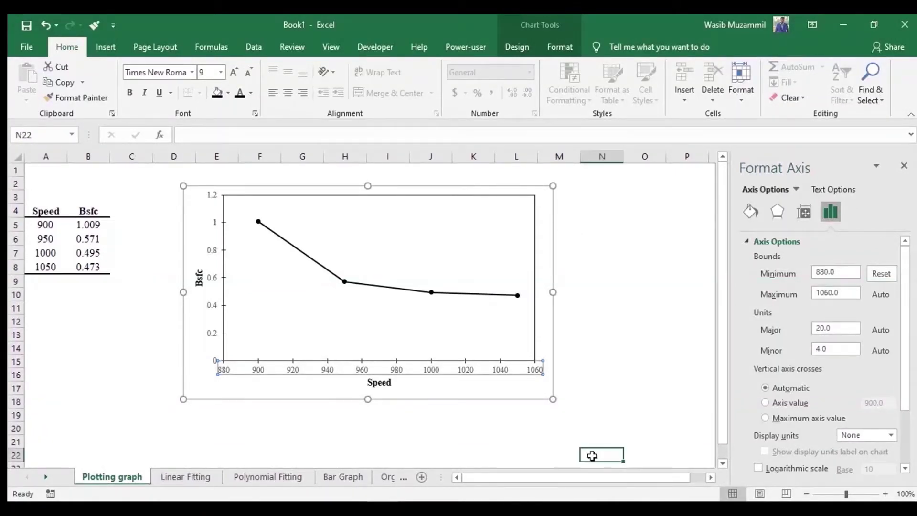
left_click(467, 376)
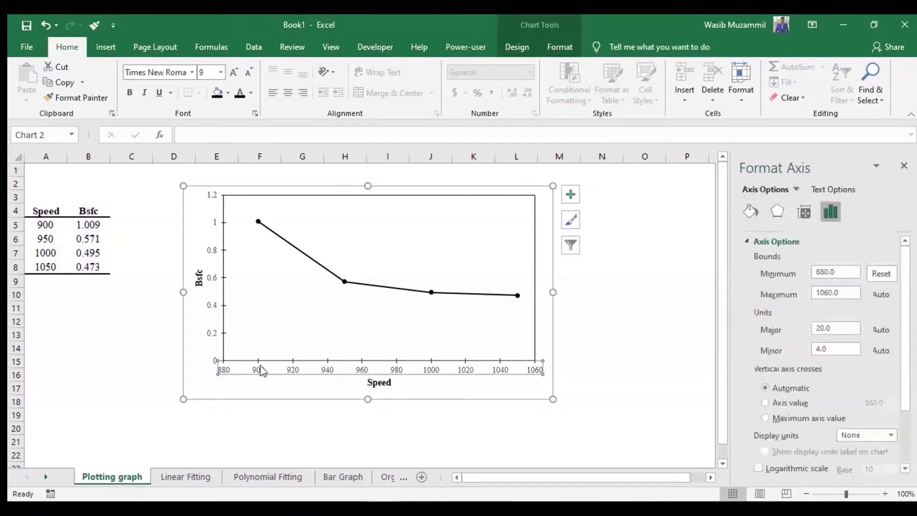
left_click(288, 413)
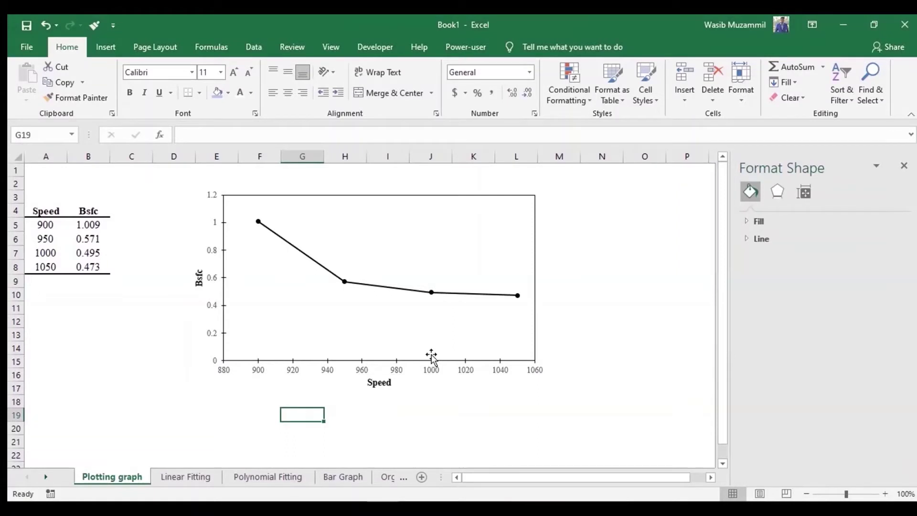
left_click(903, 165)
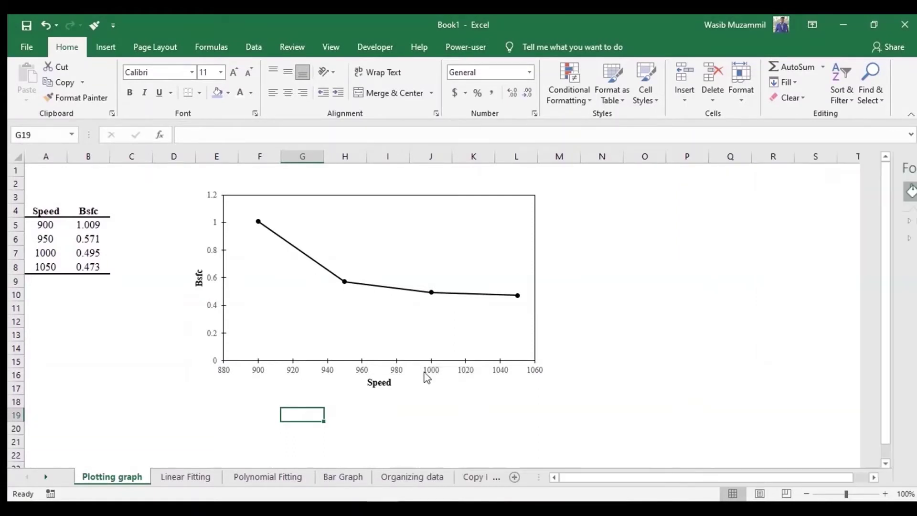
left_click(349, 367)
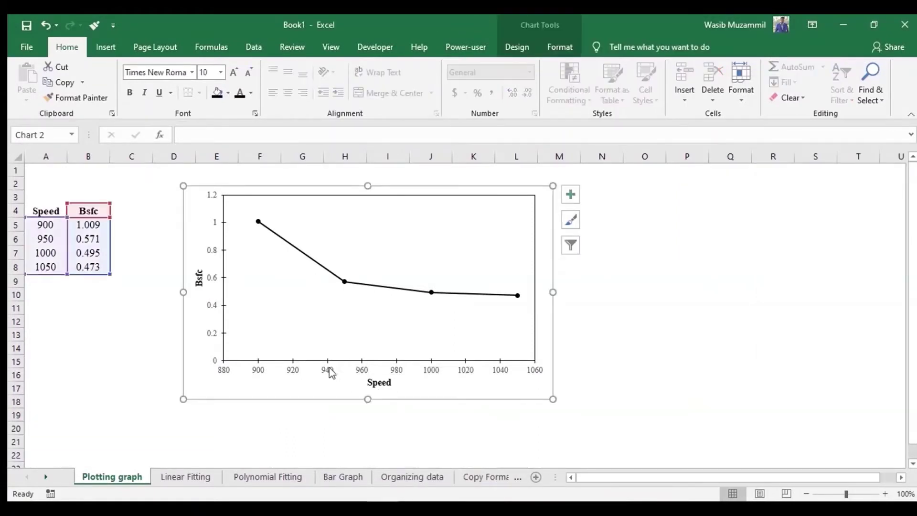
left_click(328, 372)
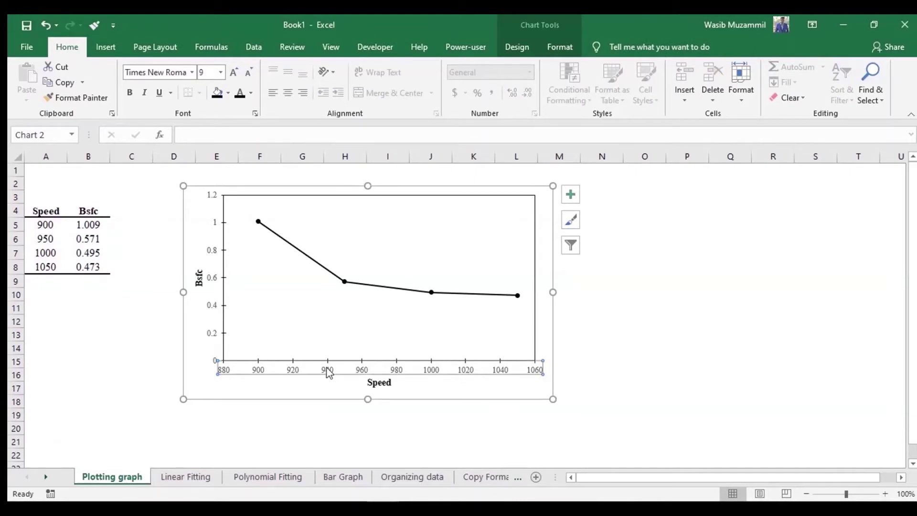
right_click(329, 372)
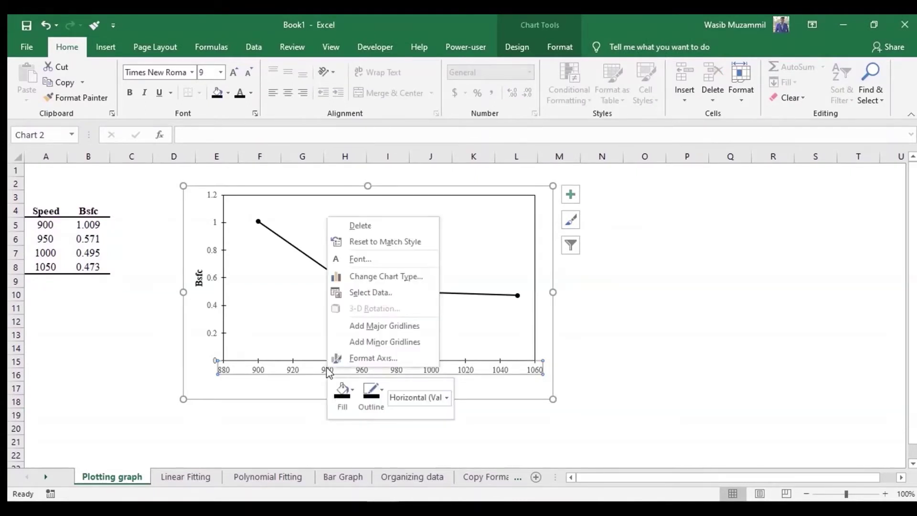
left_click(363, 358)
scroll(621, 382, "down", 2)
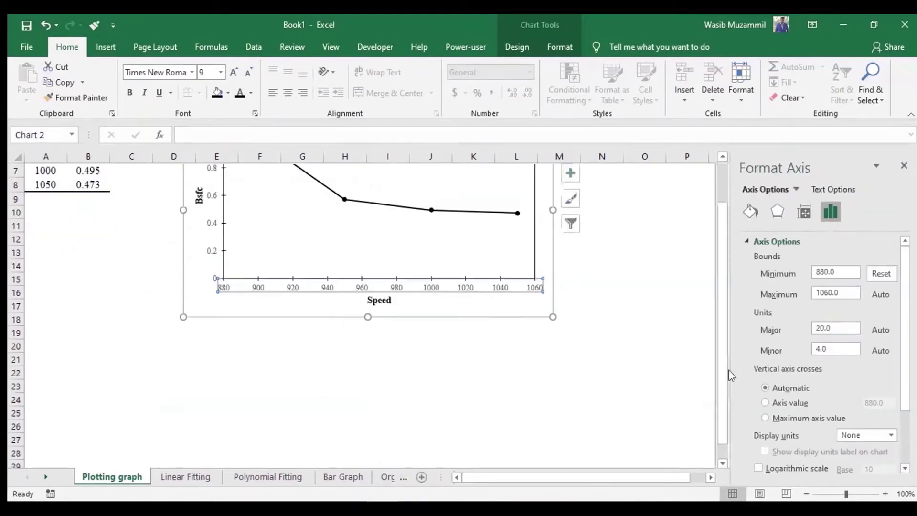
scroll(621, 382, "down", 1)
scroll(783, 401, "down", 3)
scroll(415, 296, "up", 1)
scroll(416, 301, "up", 2)
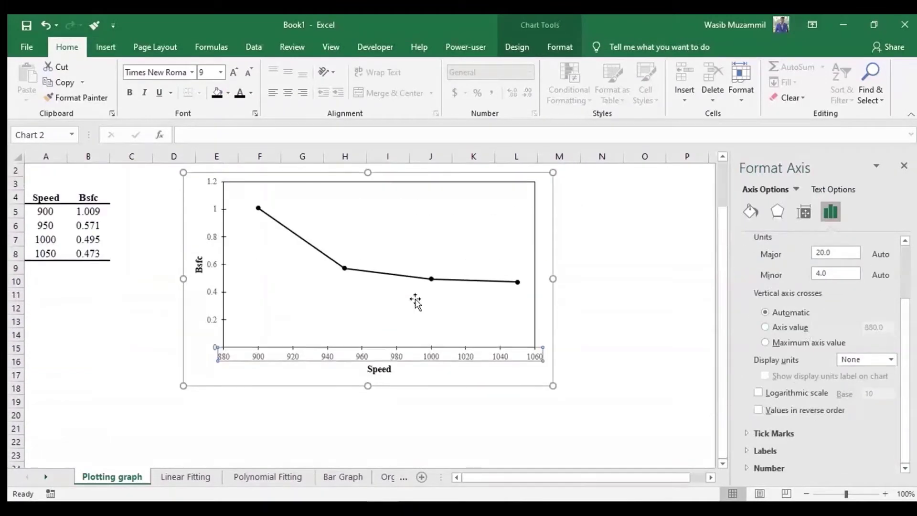
- Set both major and minor tick marks on the Bsfc chart's Speed axis to Cross
left_click(745, 433)
scroll(749, 431, "down", 1)
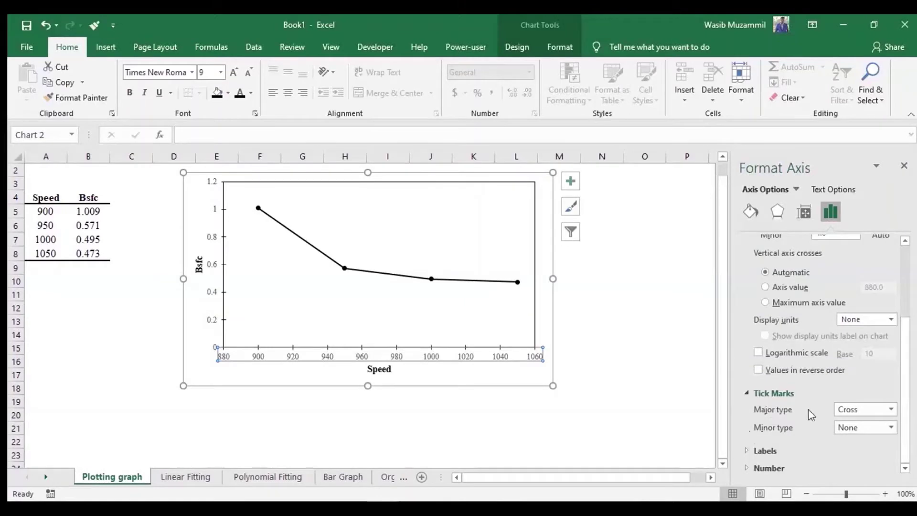
left_click(890, 409)
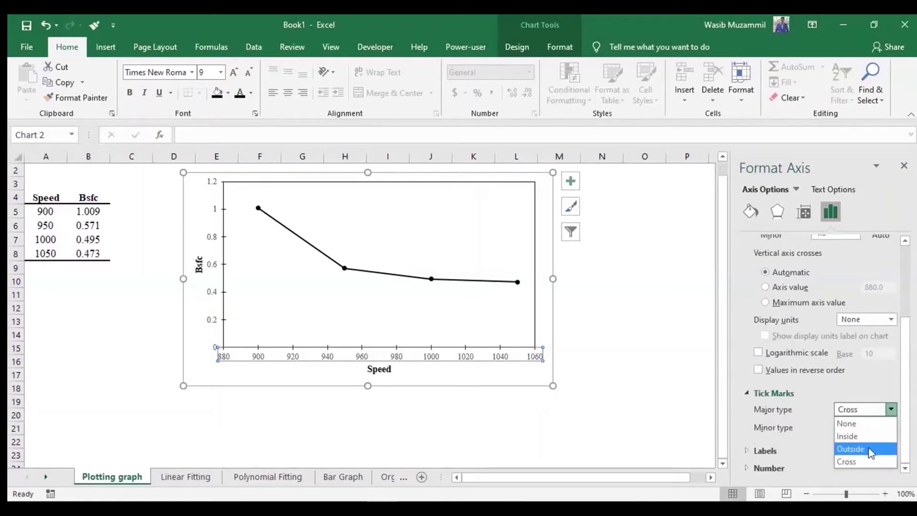
left_click(868, 447)
left_click(894, 413)
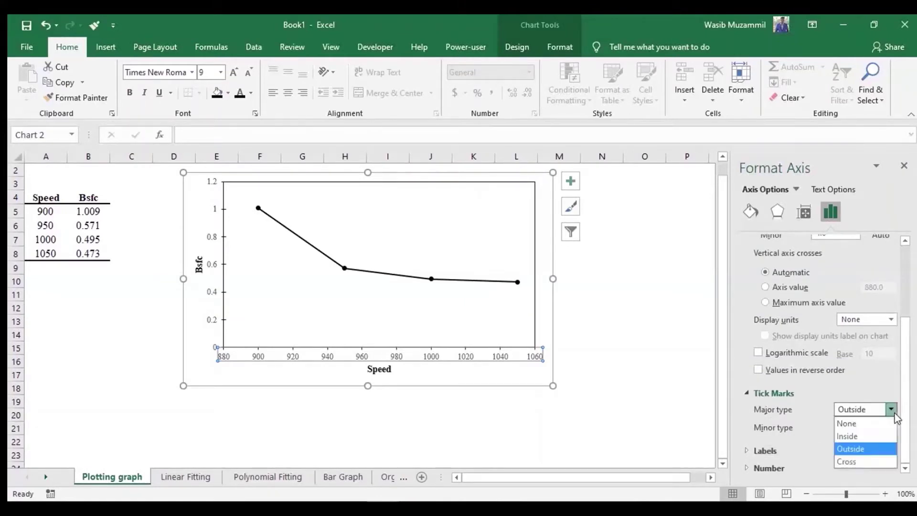
left_click(859, 460)
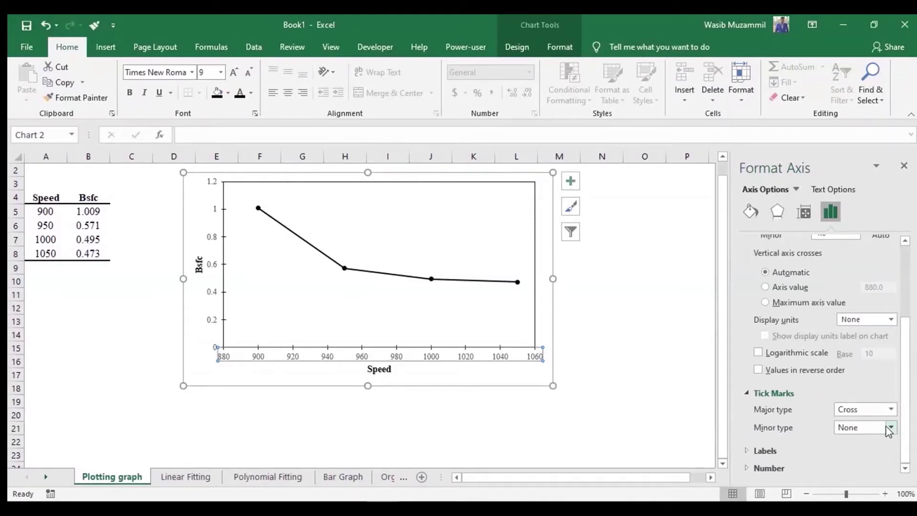
left_click(891, 427)
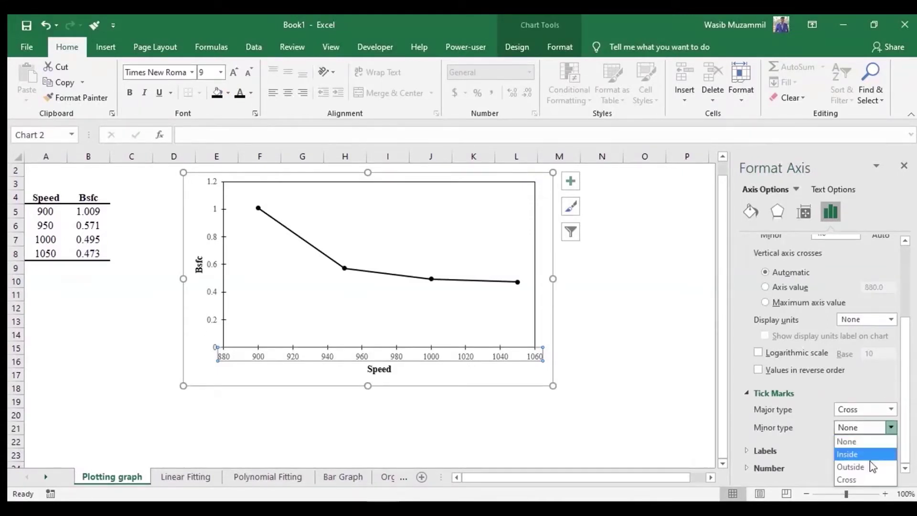
left_click(844, 480)
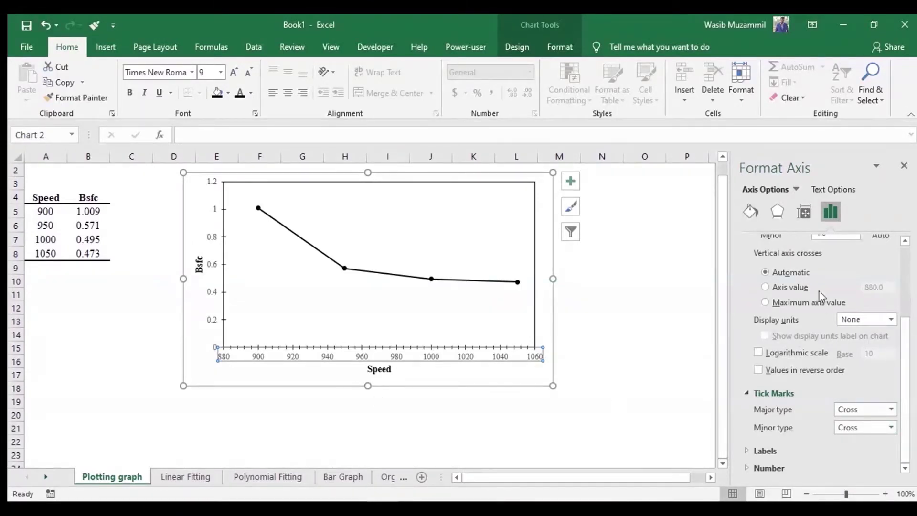
- Set the Speed axis minor unit to 10 and close the Format Axis pane
scroll(768, 291, "up", 1)
scroll(772, 299, "up", 1)
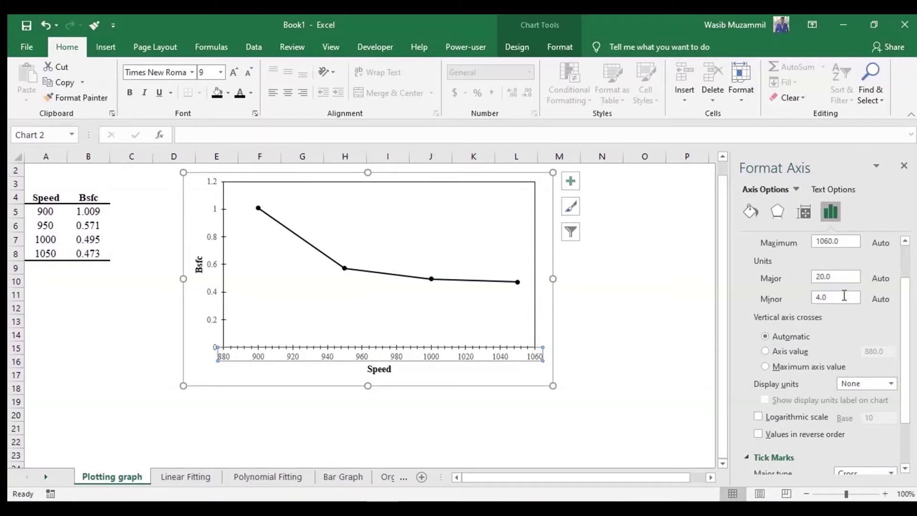
left_click_drag(833, 297, 806, 304)
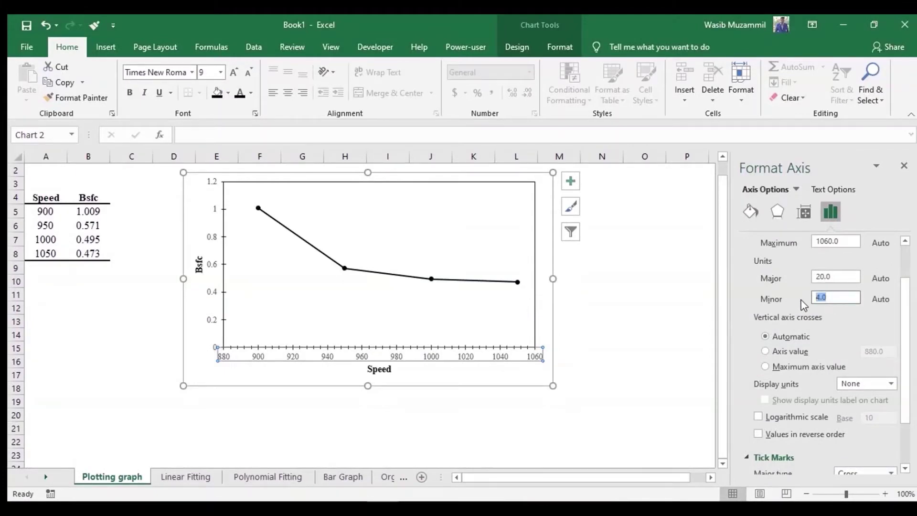
type("10")
key("Return")
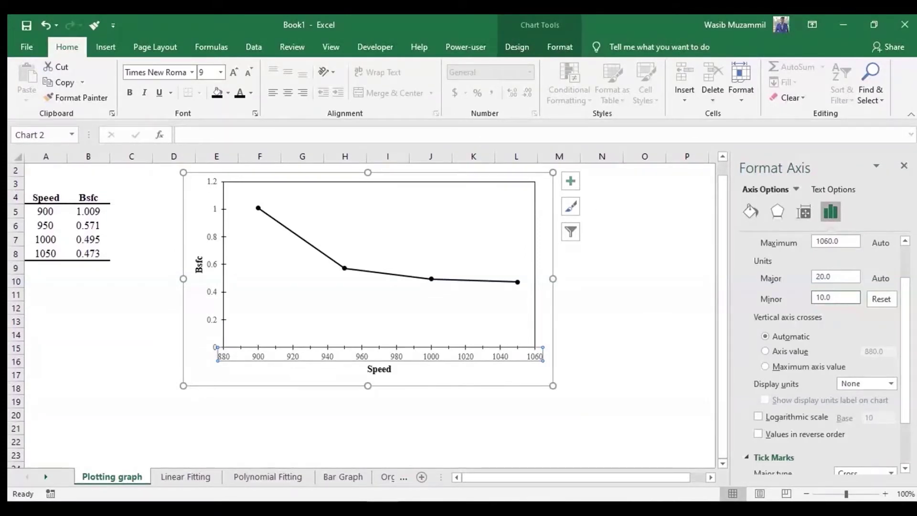
left_click(904, 164)
left_click(446, 236)
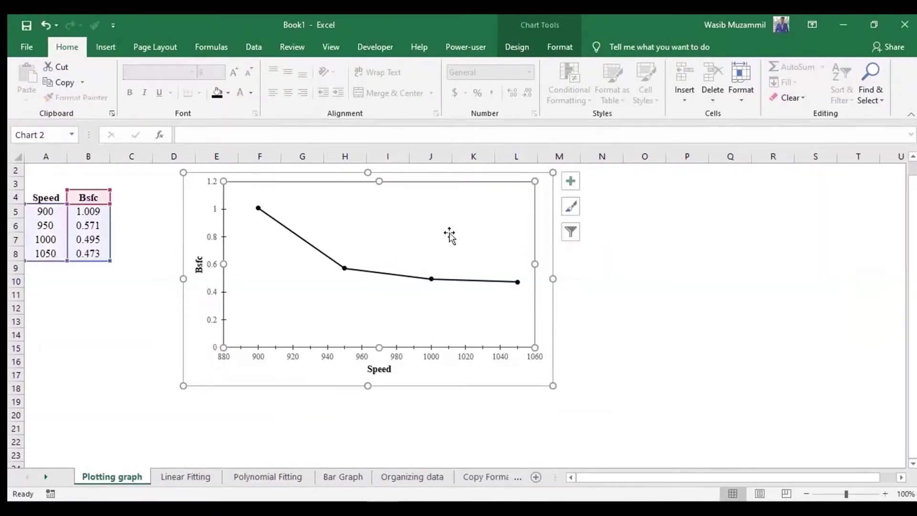
left_click(563, 46)
left_click(514, 52)
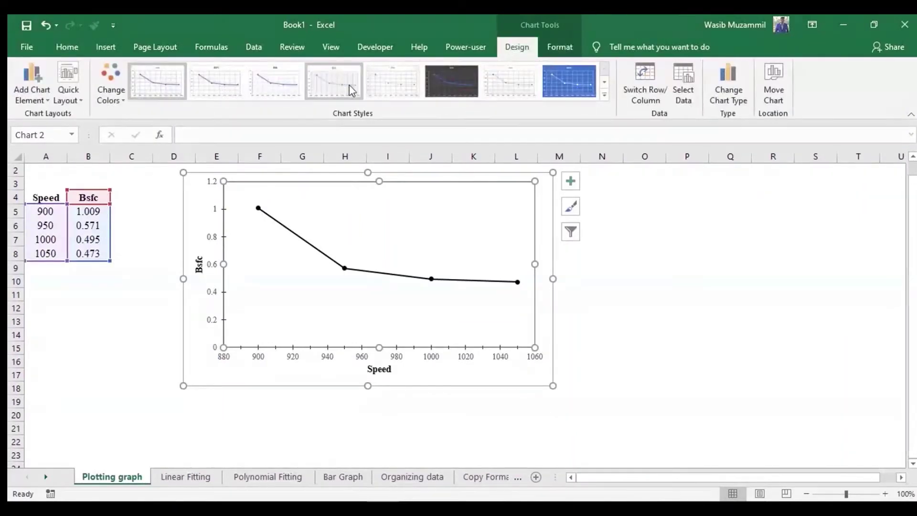
left_click(392, 85)
left_click(439, 84)
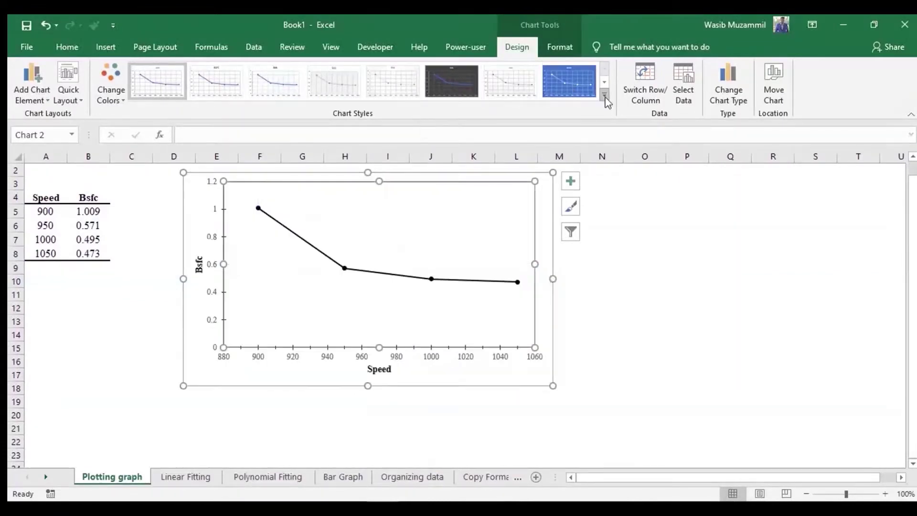
left_click(604, 95)
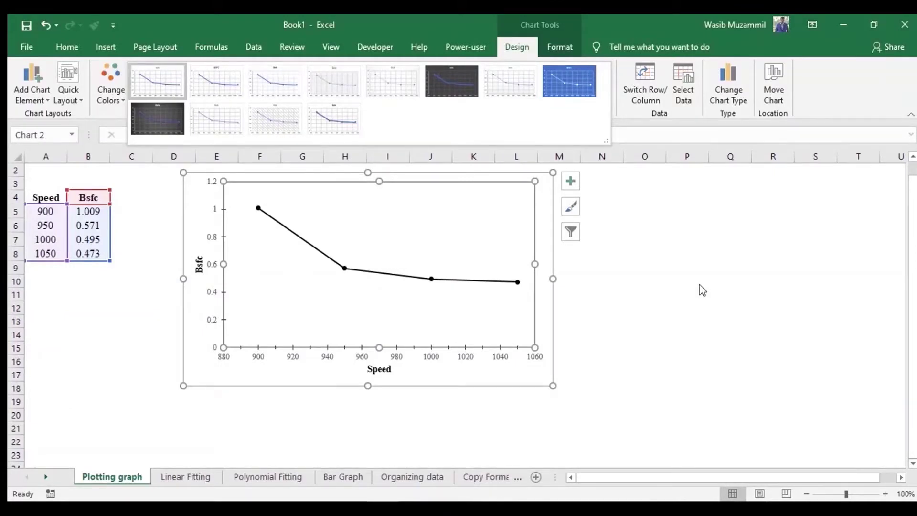
left_click(700, 286)
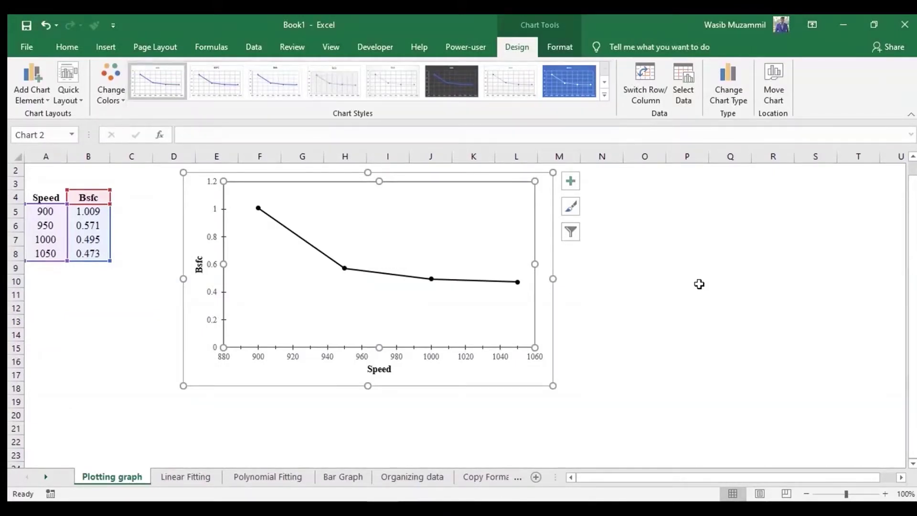
scroll(699, 284, "up", 1)
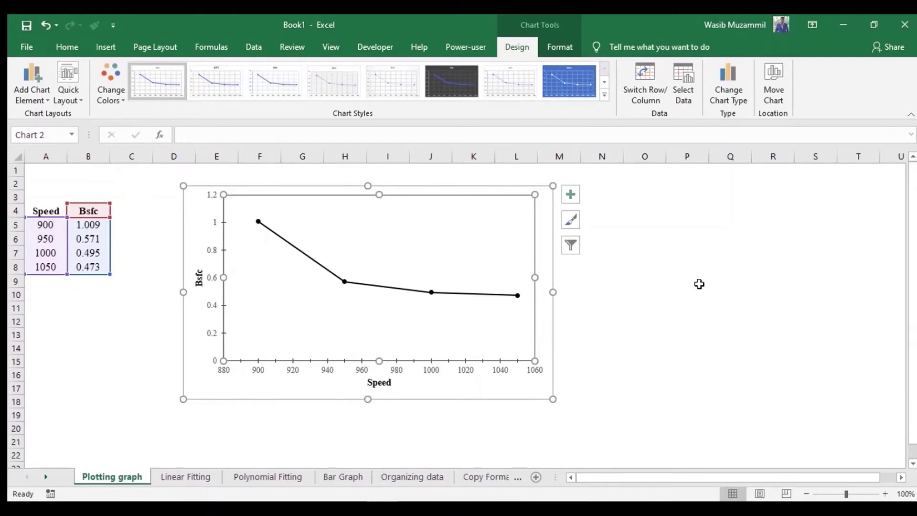
left_click(699, 284)
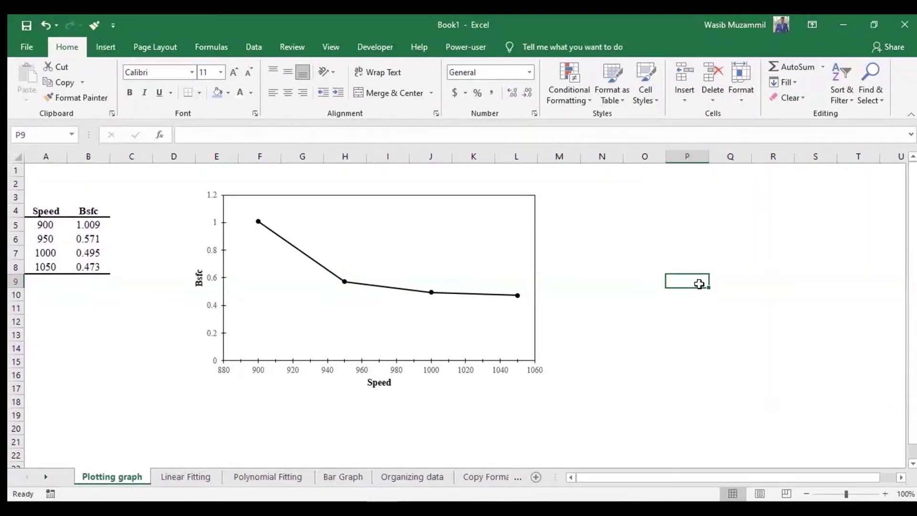
- On Linear Fitting, chart A9:B14 as a Scatter with Smooth Lines and Markers
left_click(201, 477)
left_click(443, 374)
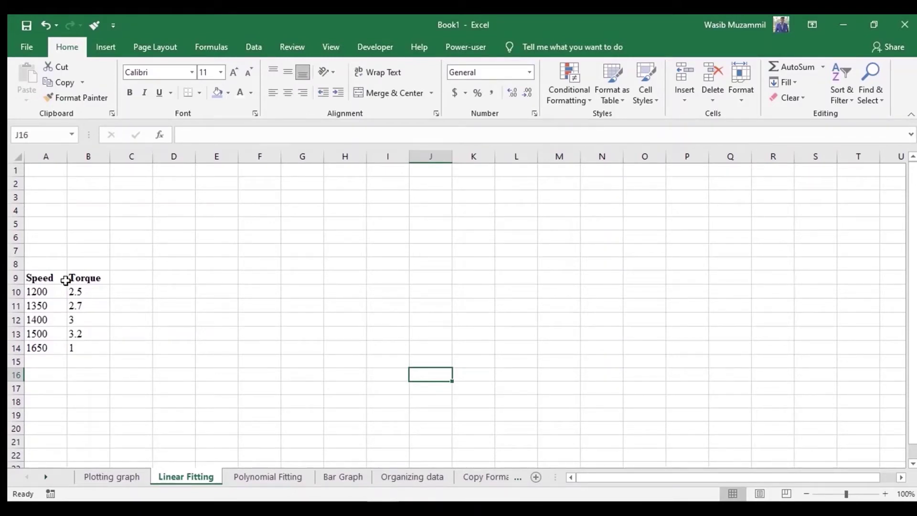
left_click_drag(43, 278, 85, 349)
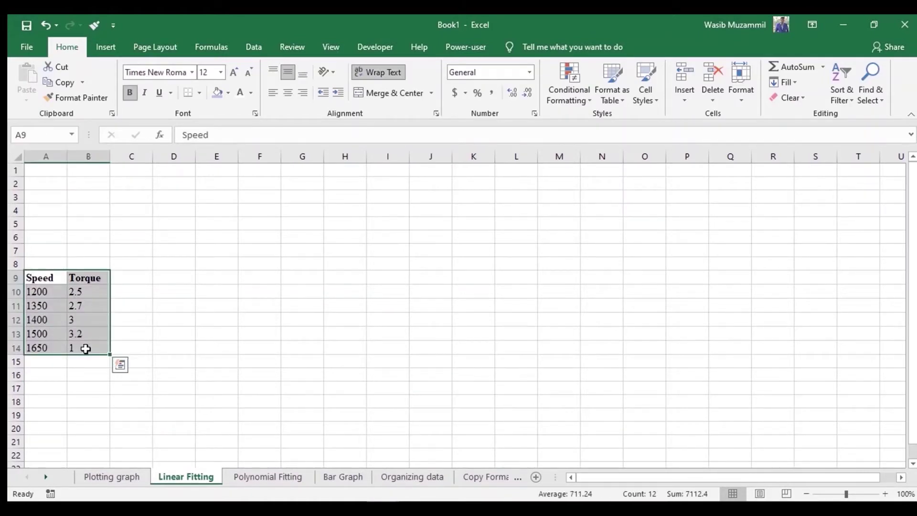
left_click(103, 50)
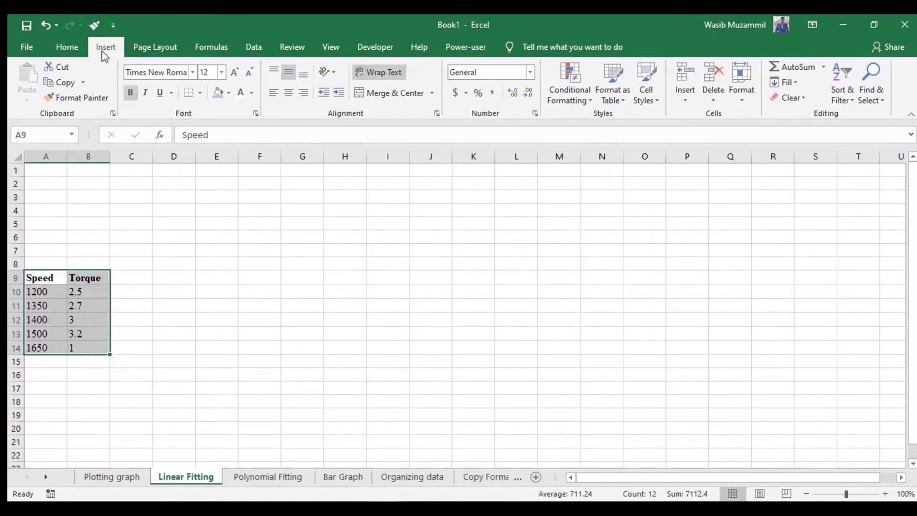
left_click(440, 98)
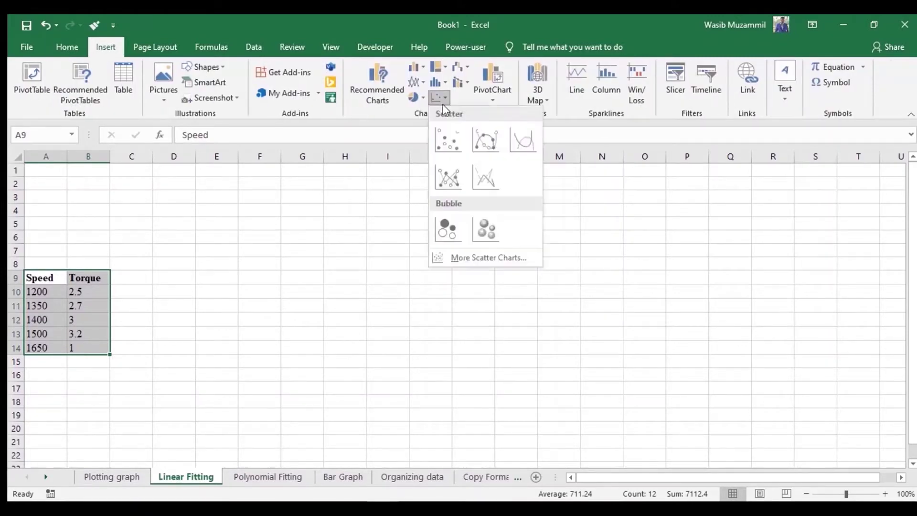
left_click(497, 156)
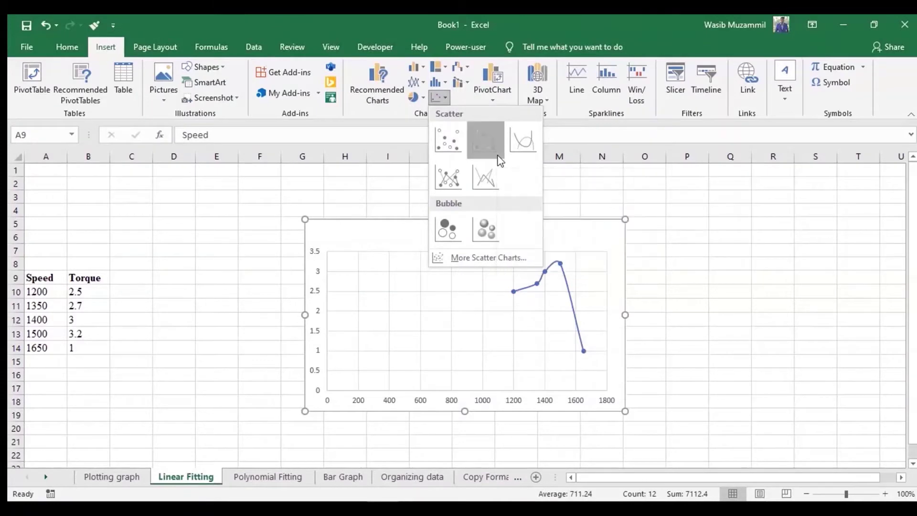
left_click(845, 428)
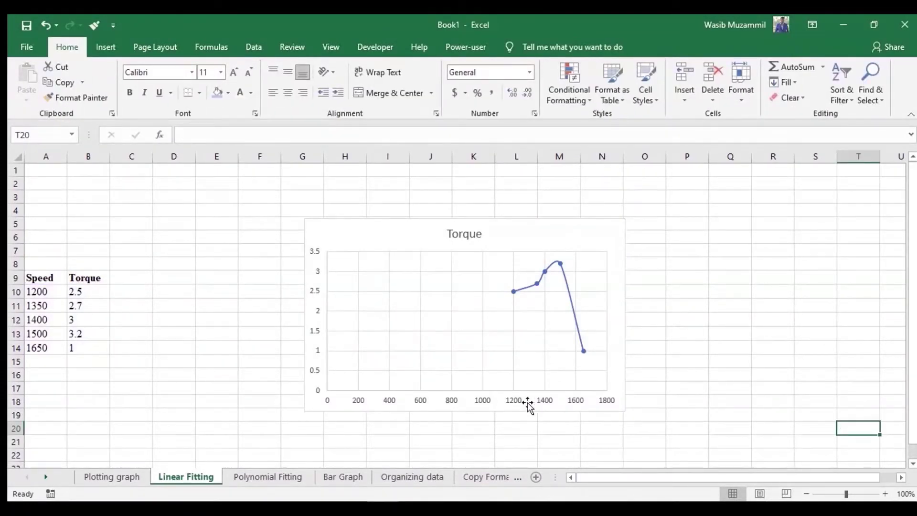
- Set the Torque chart's horizontal axis Minimum bound to 1150 and Maximum bound to 1700
right_click(385, 402)
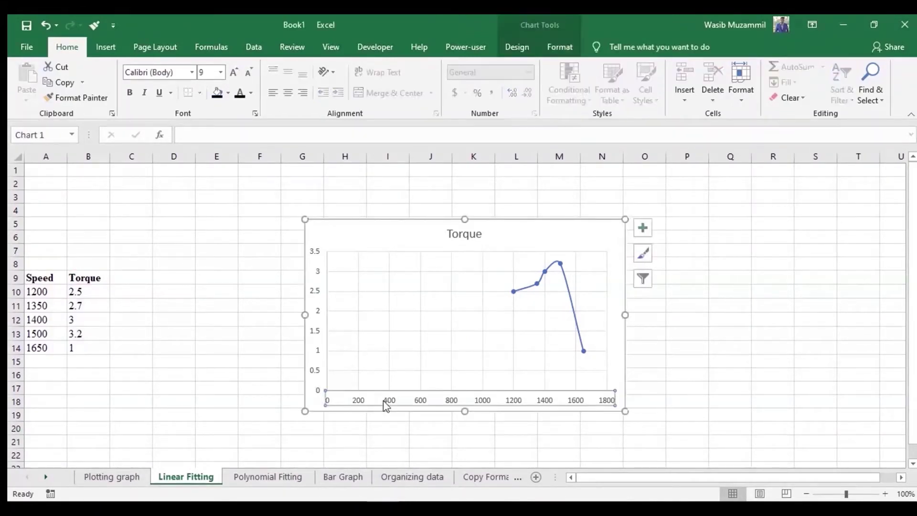
left_click(420, 391)
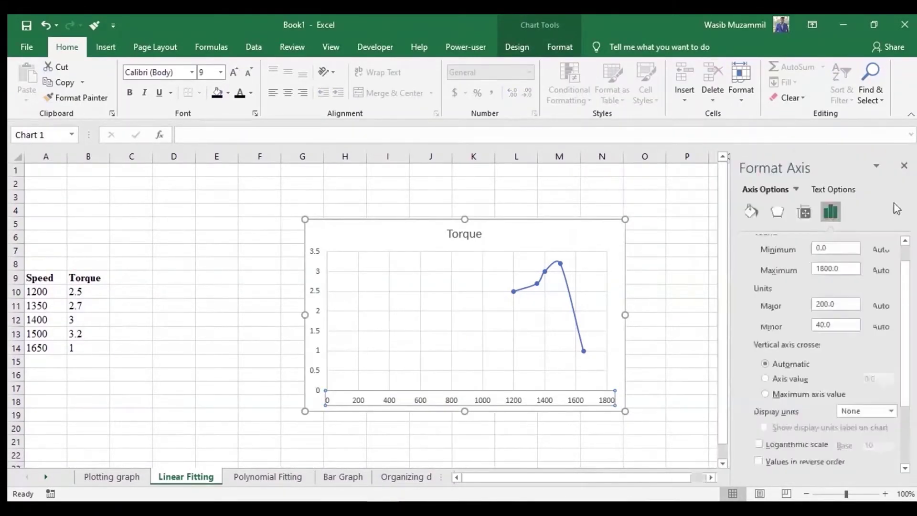
left_click(836, 272)
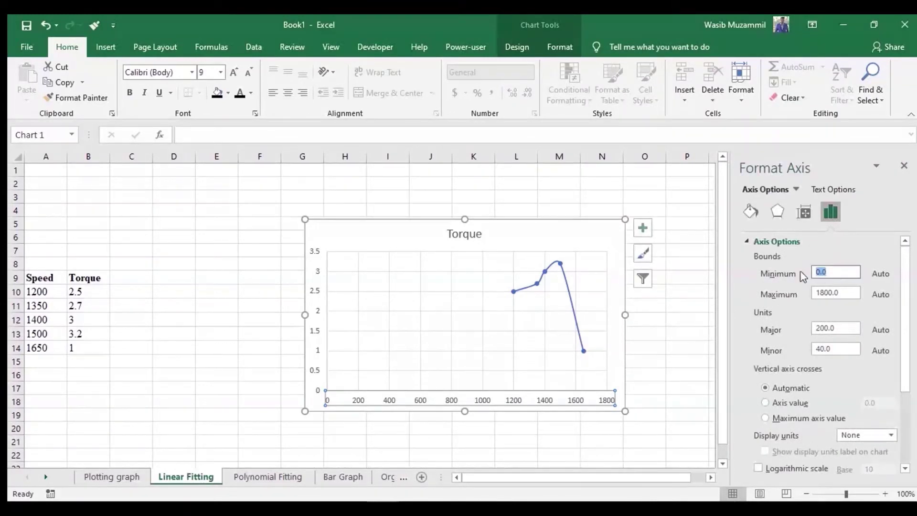
type("11")
type("50")
key("Return")
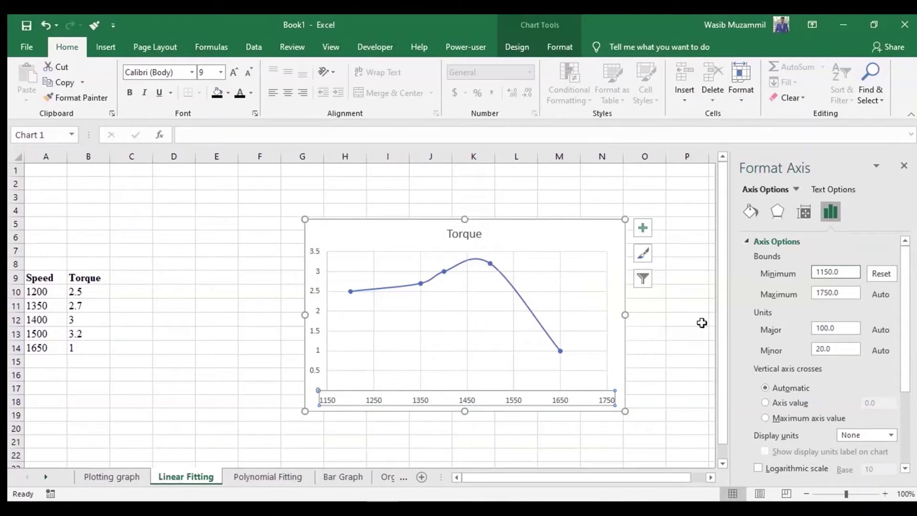
left_click(845, 292)
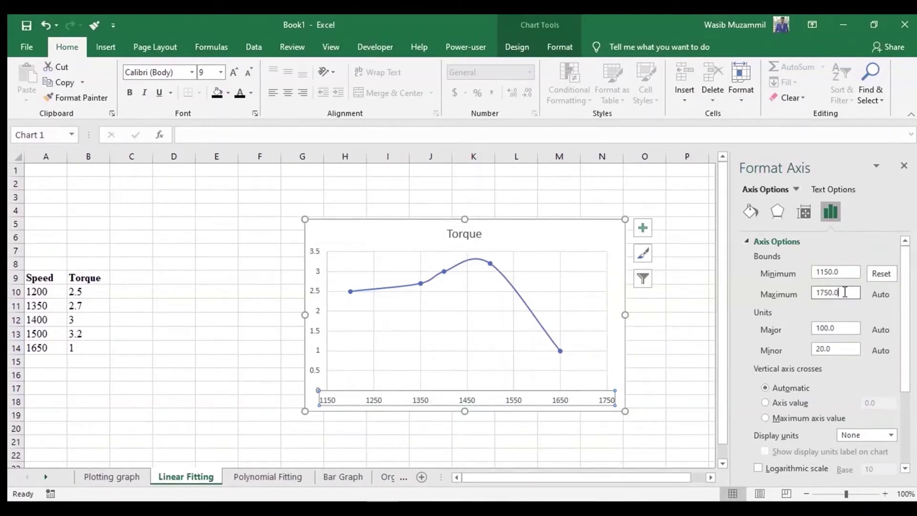
type("17")
type("00")
key("Return")
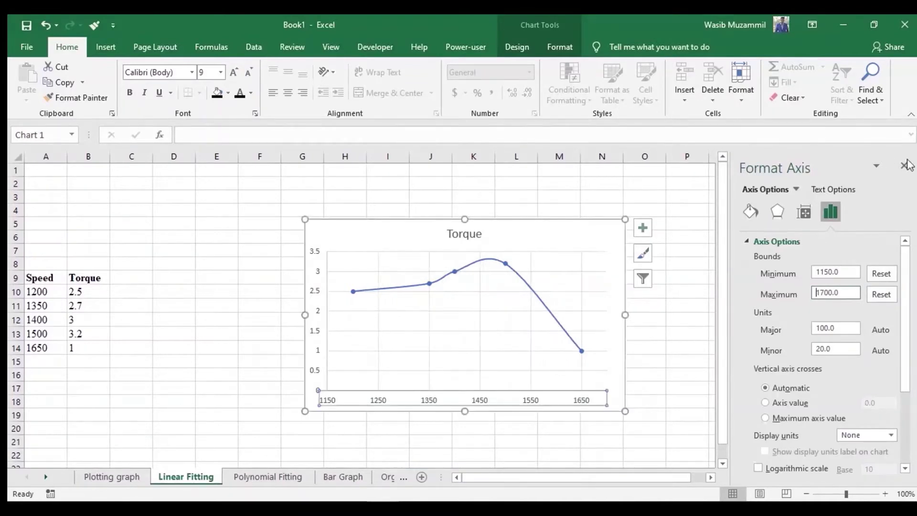
left_click(904, 165)
left_click(788, 348)
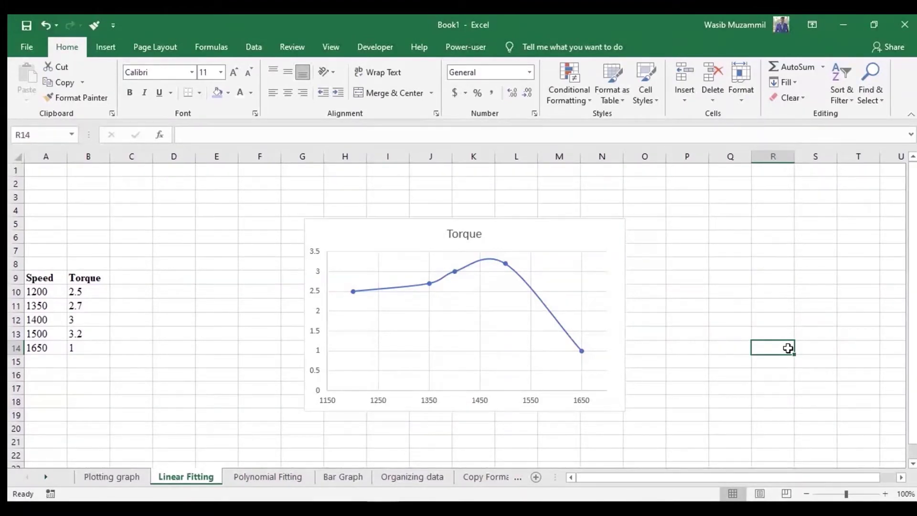
- Select the Torque chart and open Design > Add Chart Element to reach the Trendline choices
left_click(580, 243)
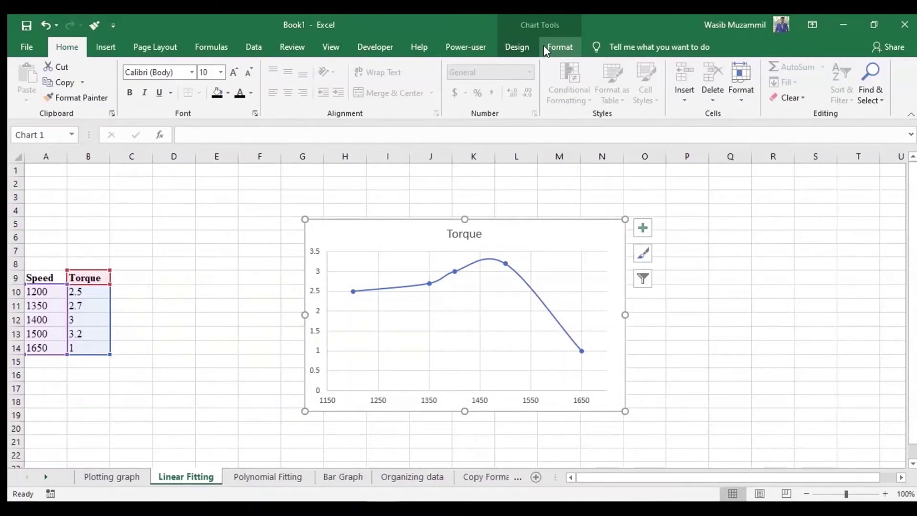
left_click(524, 46)
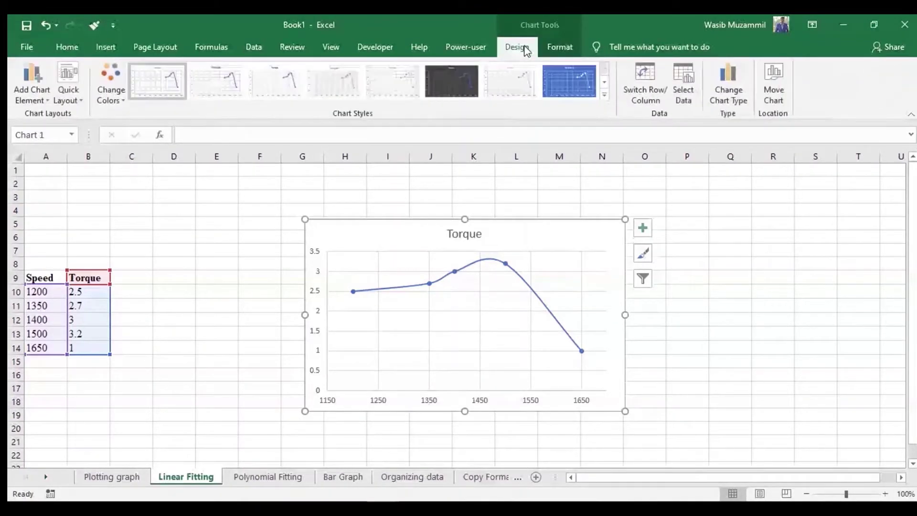
left_click(39, 90)
mouse_move(52, 258)
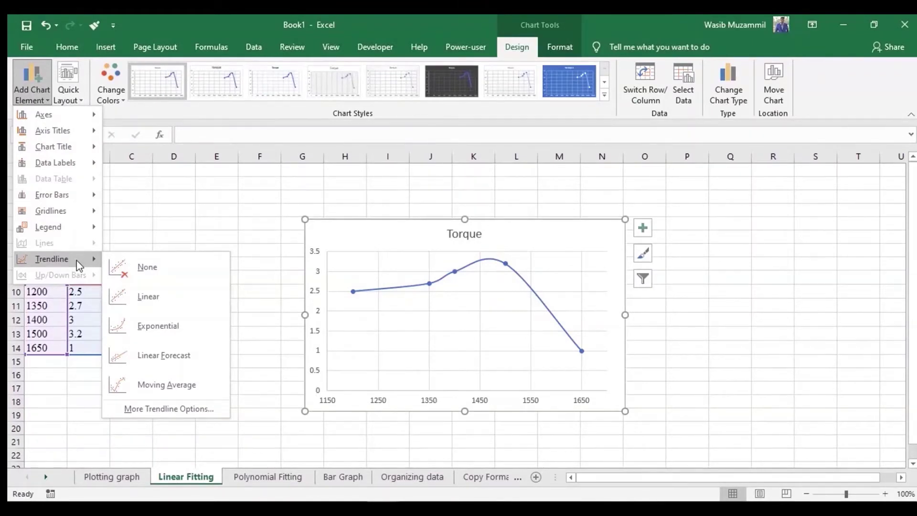
- Add a Linear trendline to the Torque chart
left_click(148, 296)
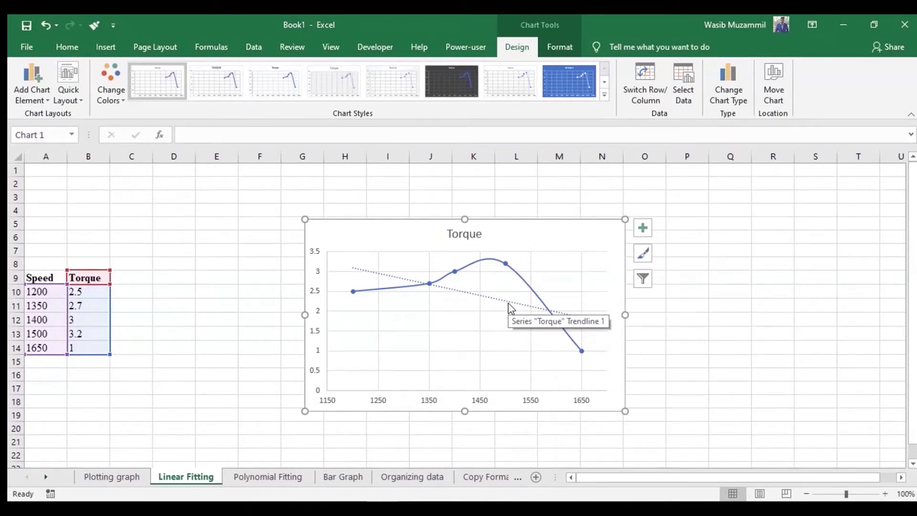
left_click(508, 302)
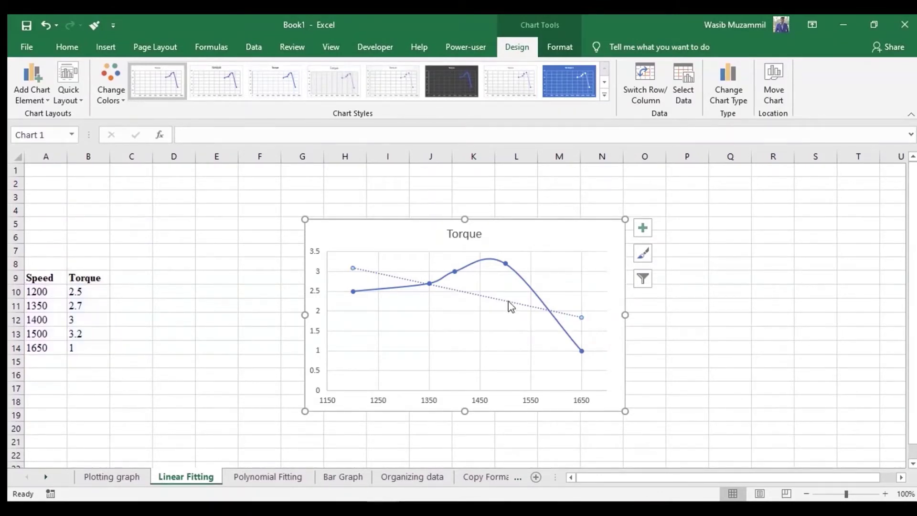
left_click(80, 44)
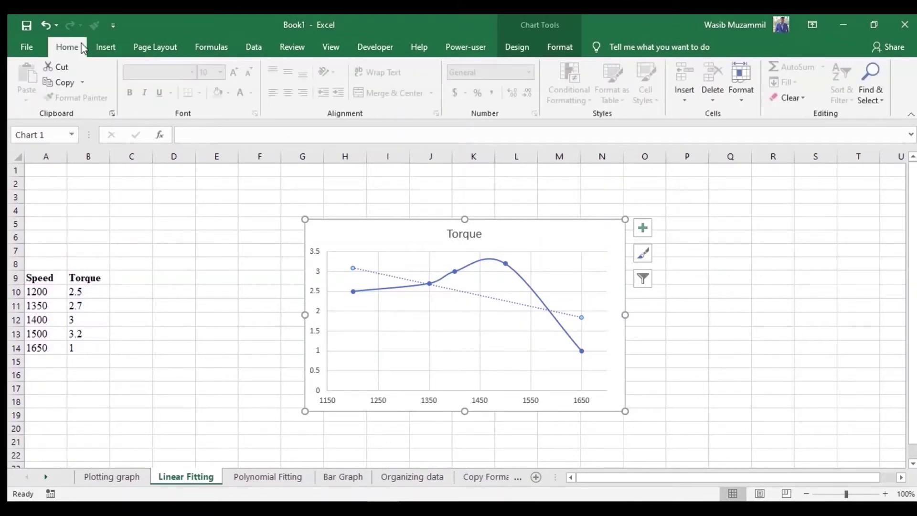
left_click(517, 47)
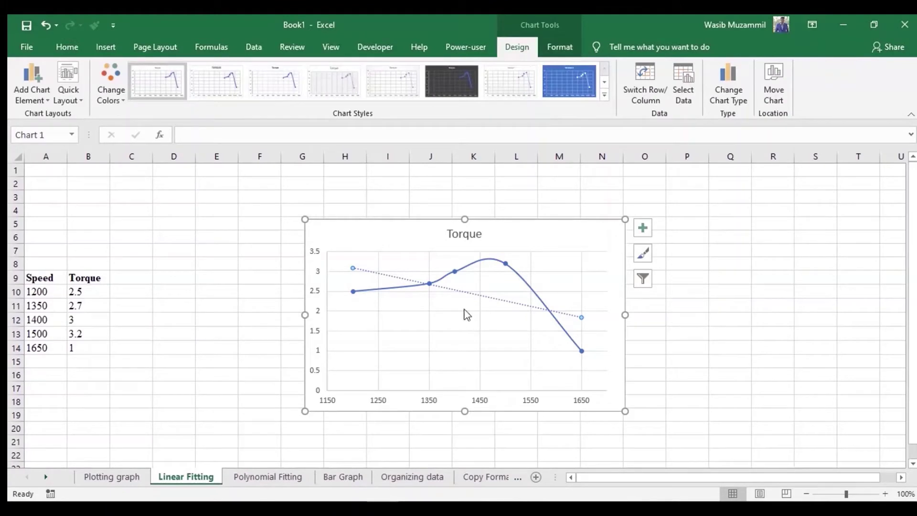
- Change the trendline's outline colour to red
right_click(473, 296)
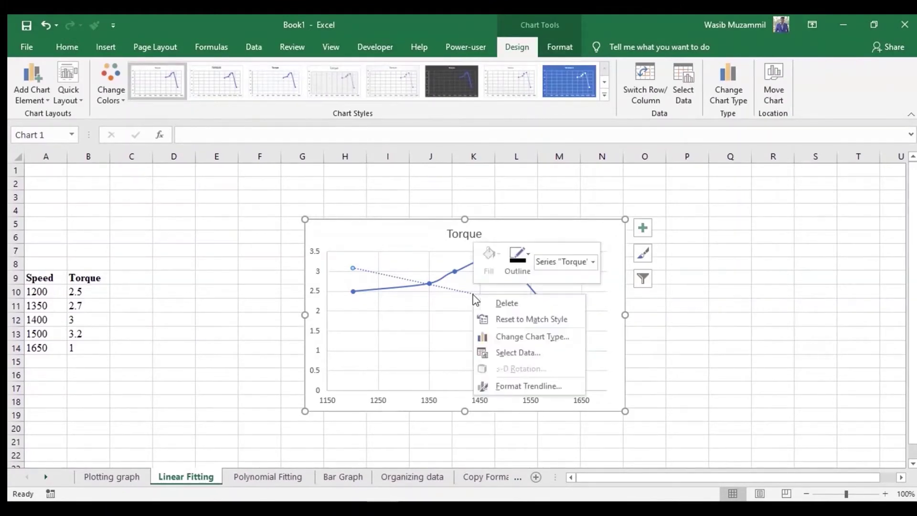
left_click(518, 259)
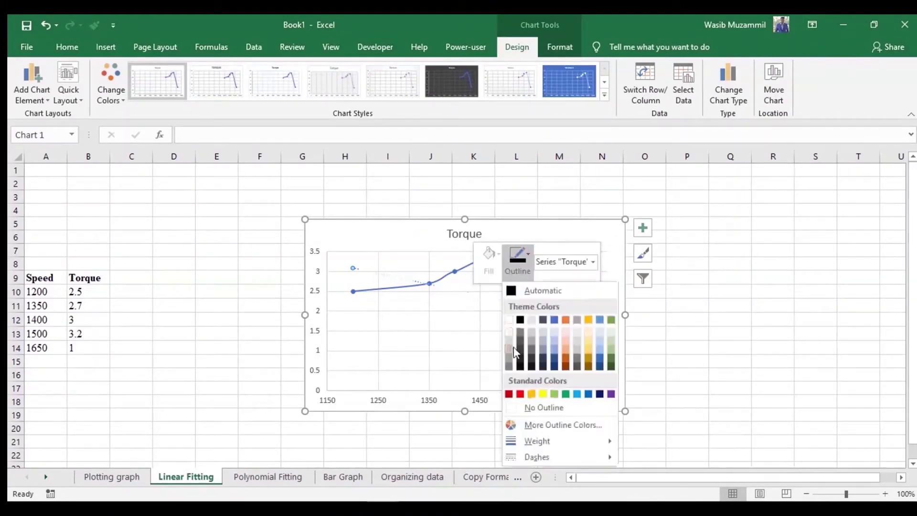
left_click(520, 393)
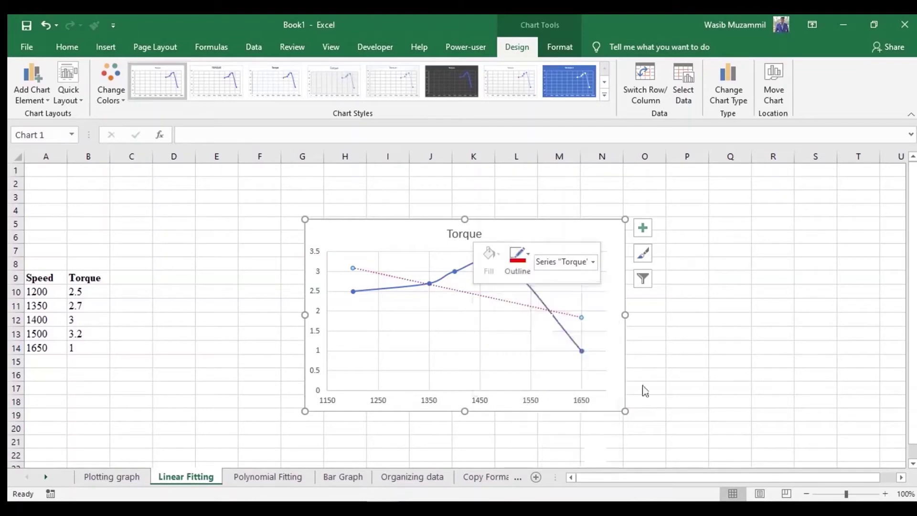
left_click(738, 341)
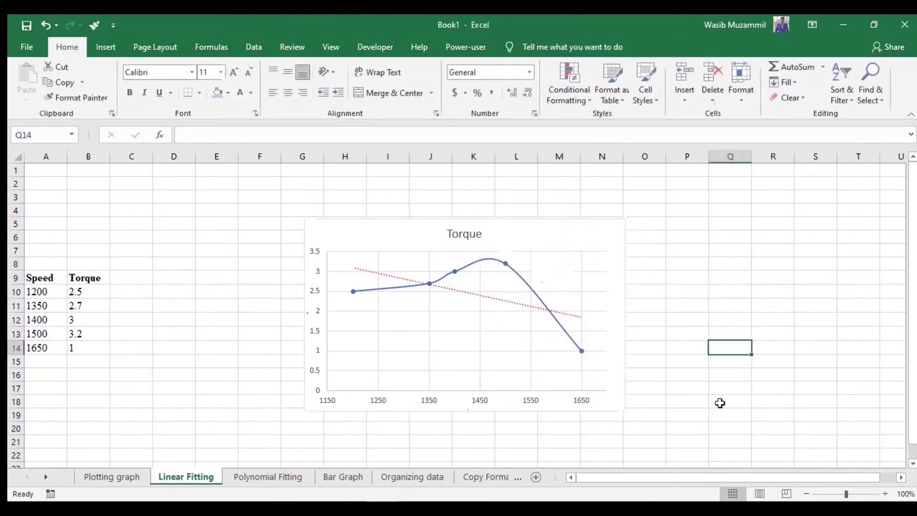
- In Format Trendline, turn on Display Equation on chart
left_click(504, 303)
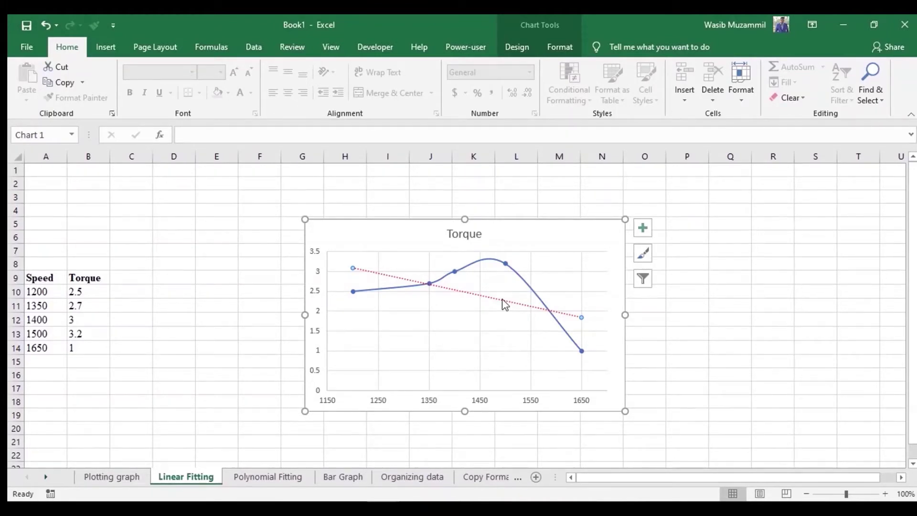
right_click(504, 304)
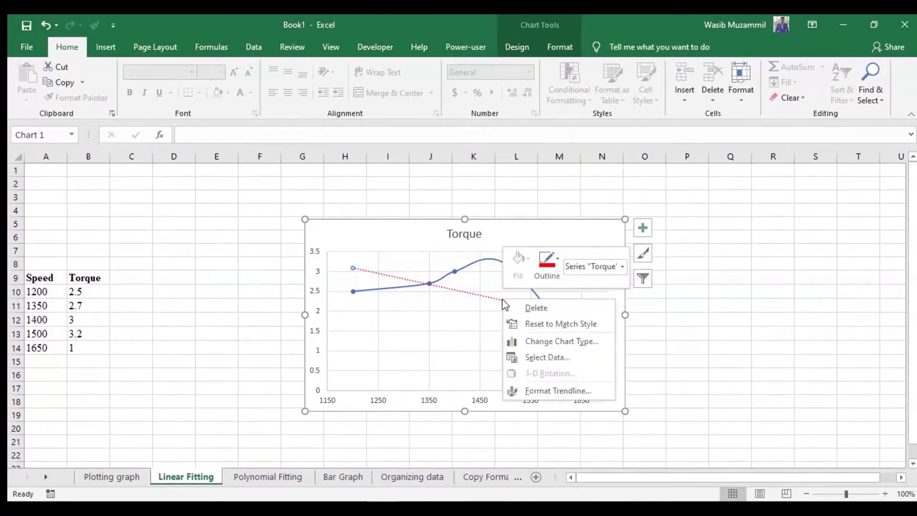
left_click(528, 389)
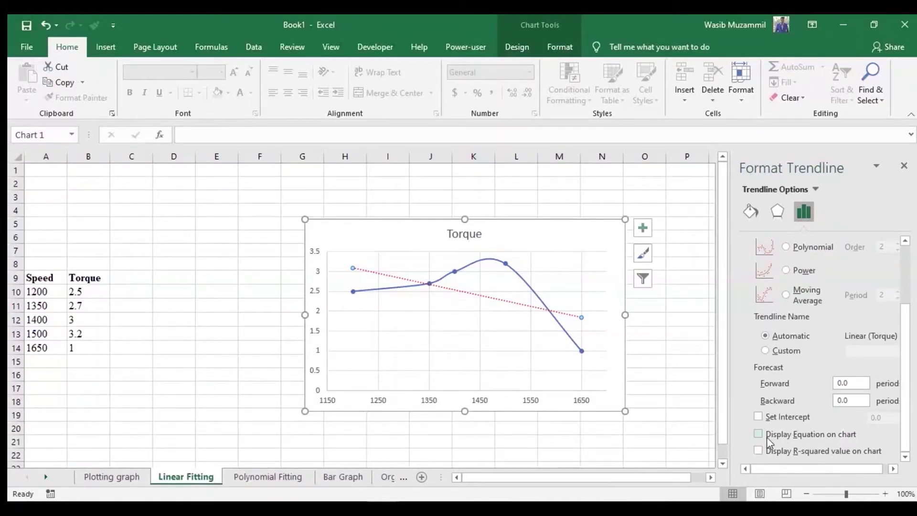
left_click(767, 437)
- Move the equation label to the plot's lower left and set its font size to 11
left_click(525, 317)
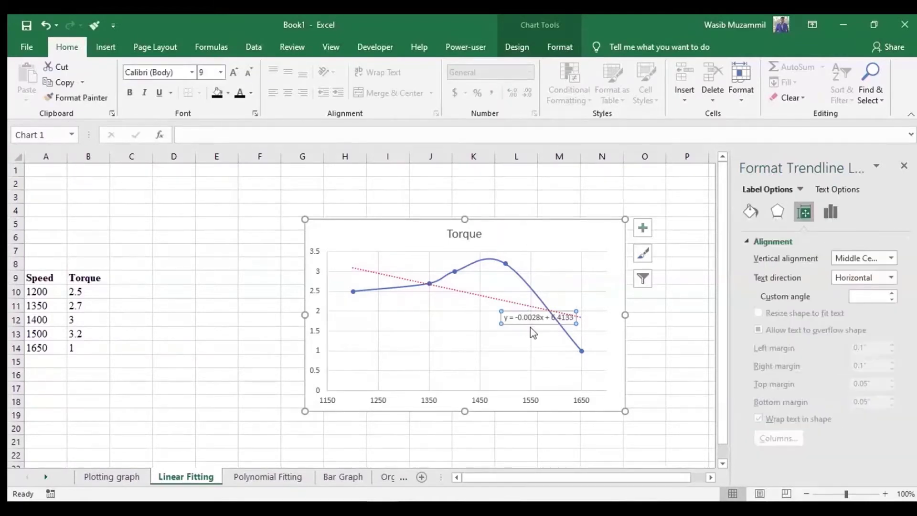
left_click(530, 328)
left_click(534, 318)
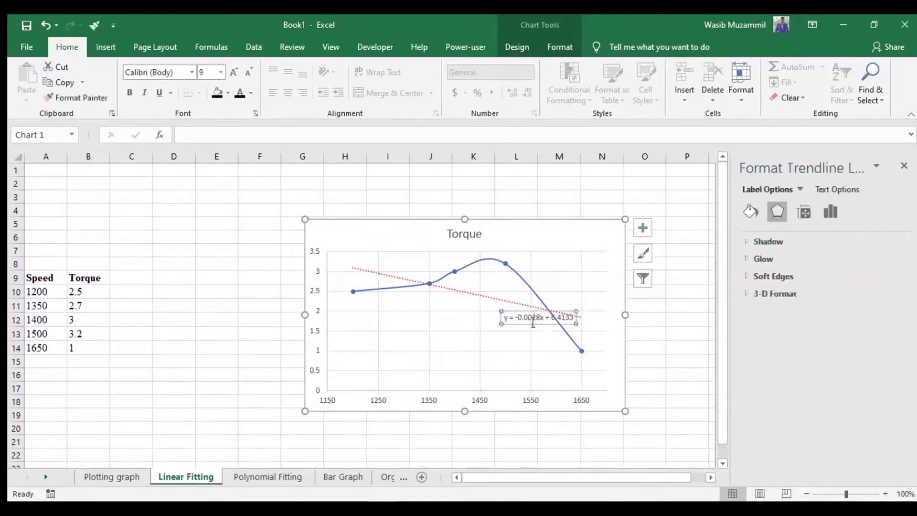
left_click_drag(530, 326, 376, 364)
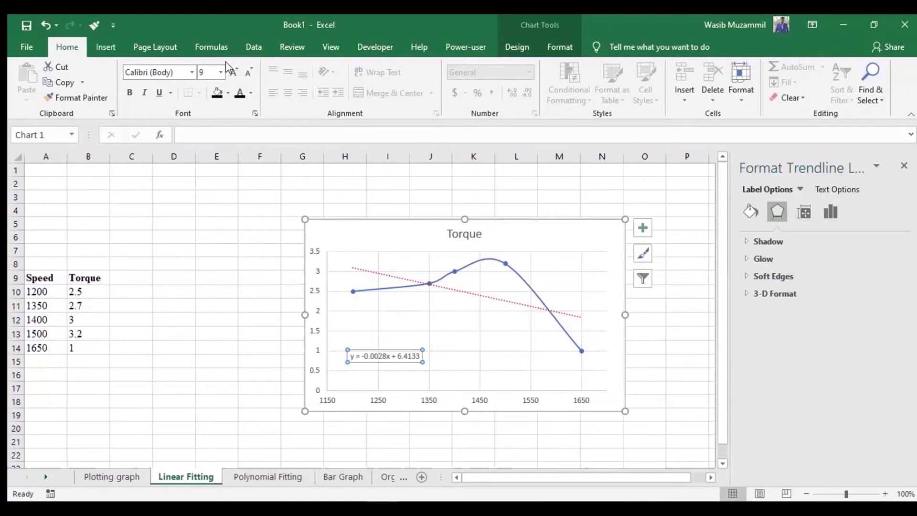
left_click(232, 71)
left_click(233, 71)
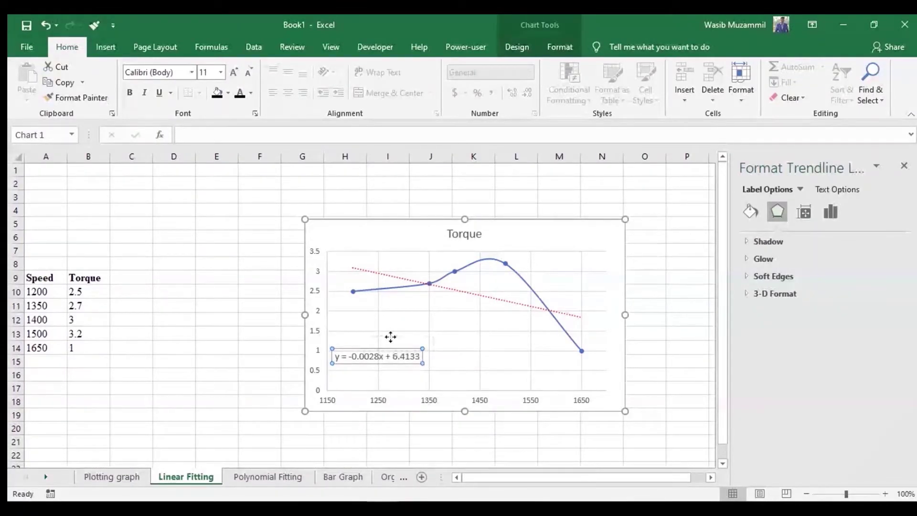
left_click_drag(391, 355, 402, 343)
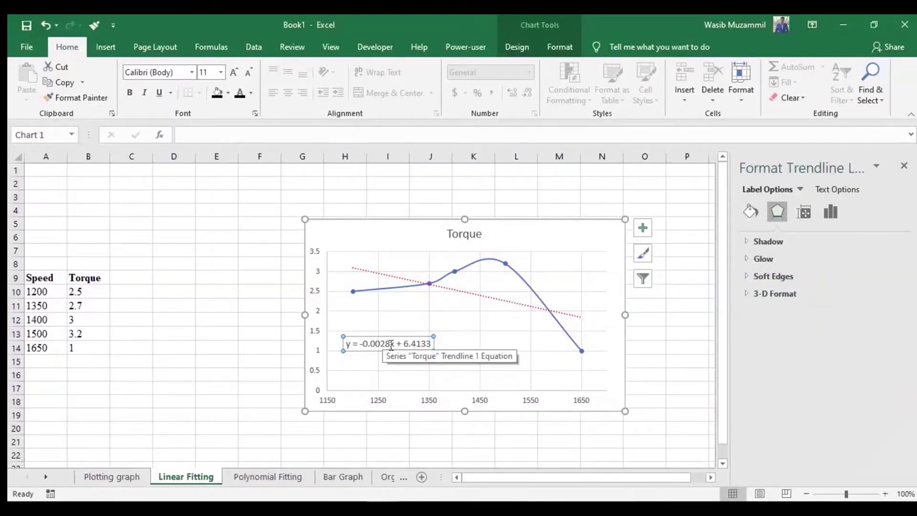
left_click_drag(395, 343, 356, 343)
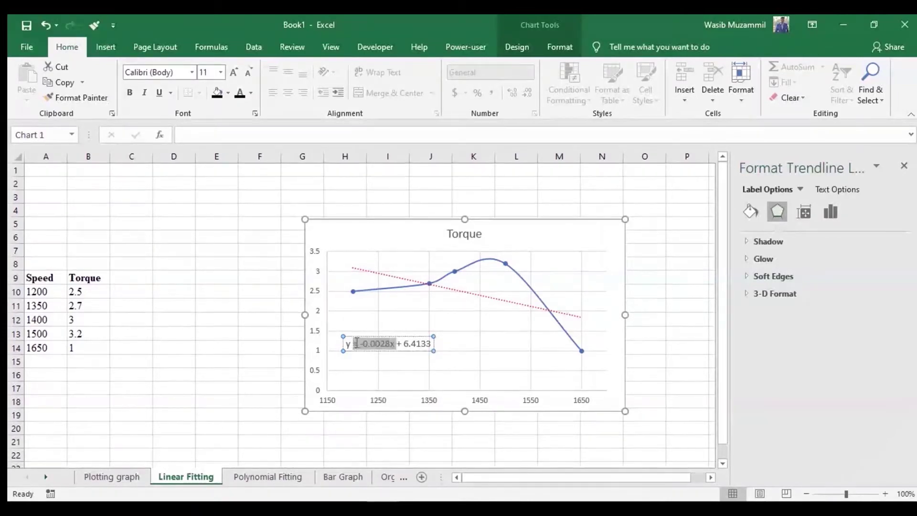
left_click(240, 359)
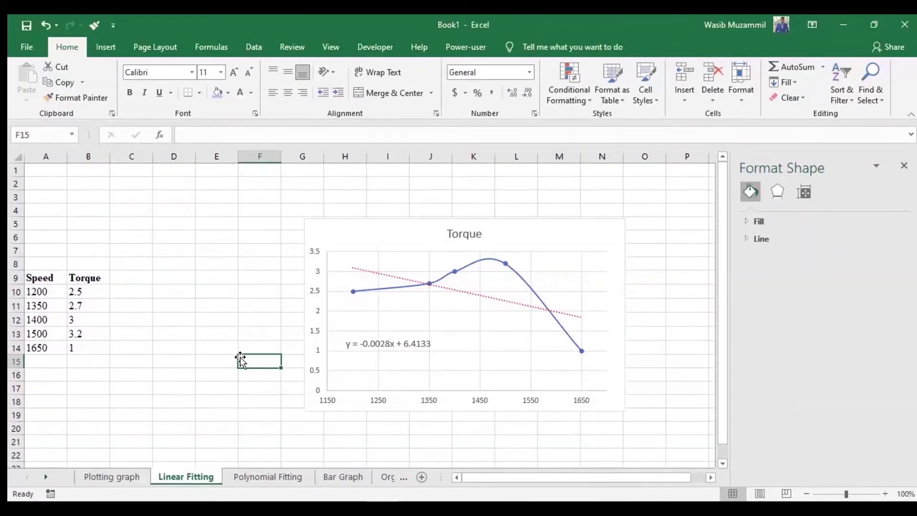
left_click(411, 351)
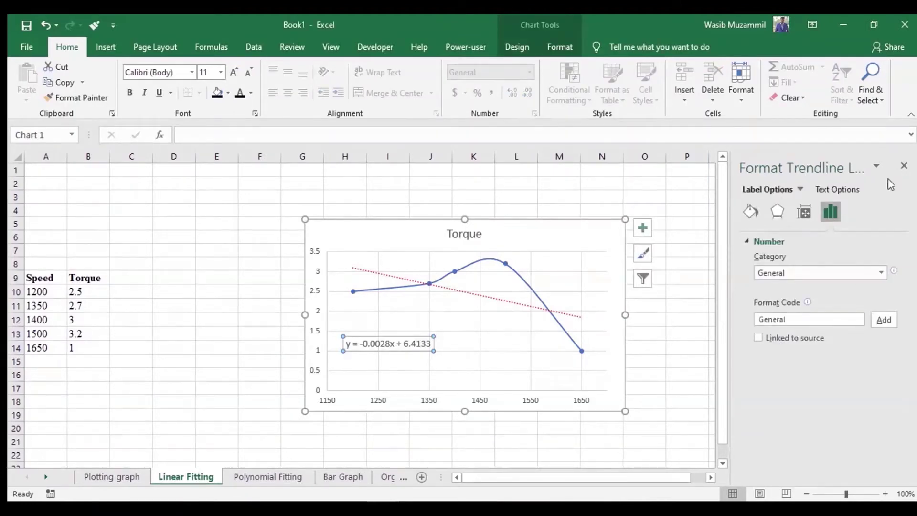
left_click(903, 165)
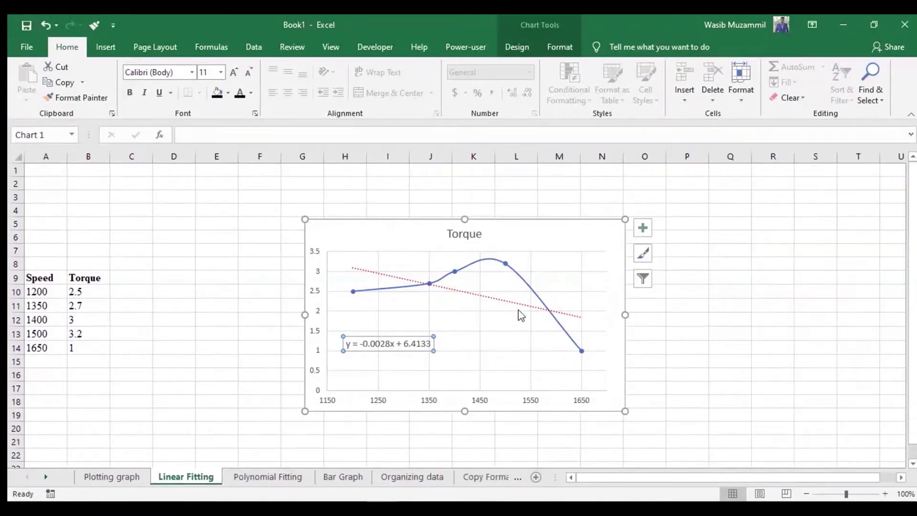
left_click(521, 305)
- In Format Trendline, enable Display R-squared value on chart to show R² = 0.2863
right_click(523, 309)
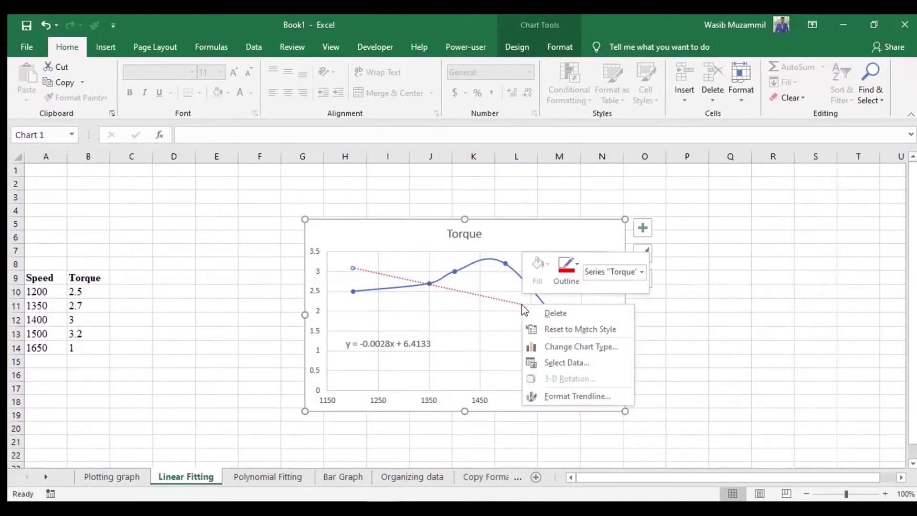
left_click(582, 401)
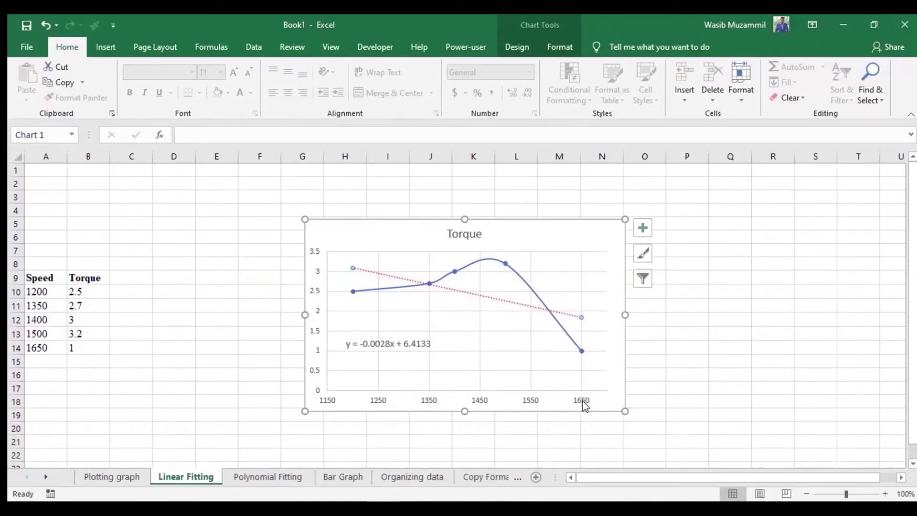
scroll(876, 407, "down", 3)
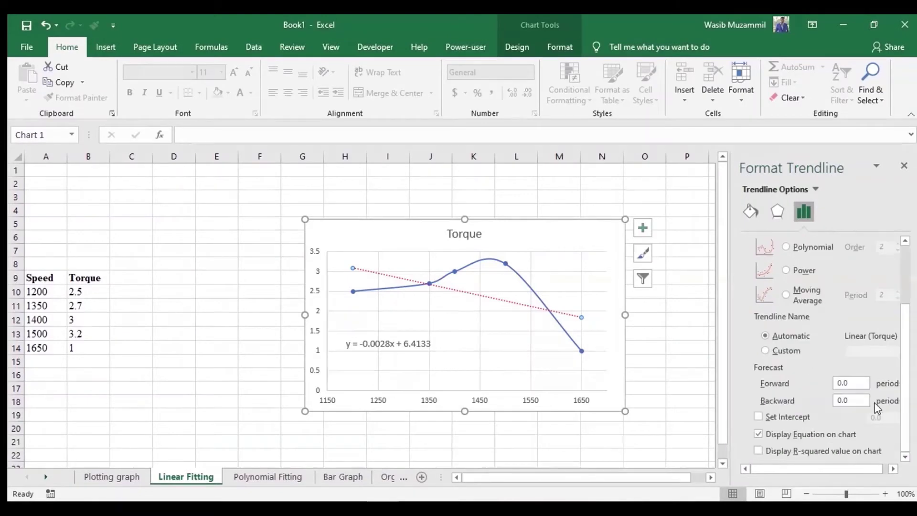
scroll(876, 407, "up", 3)
scroll(882, 377, "down", 3)
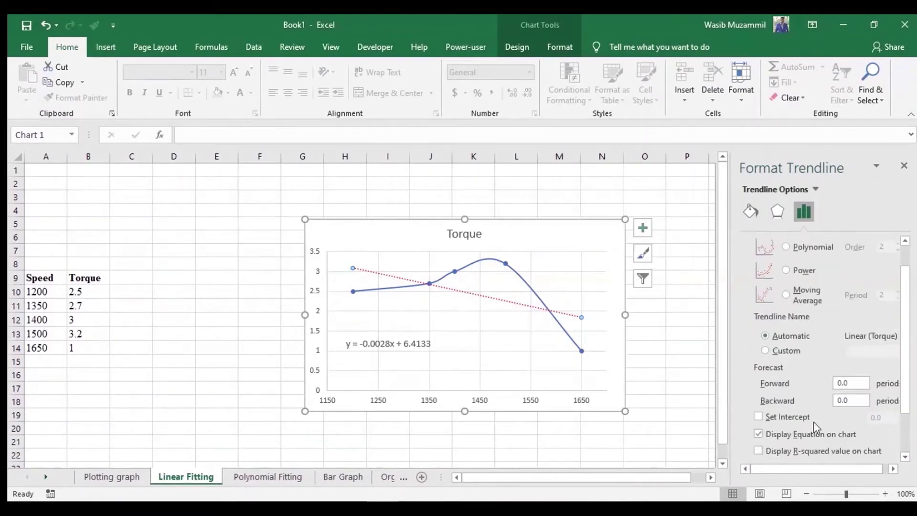
left_click(758, 450)
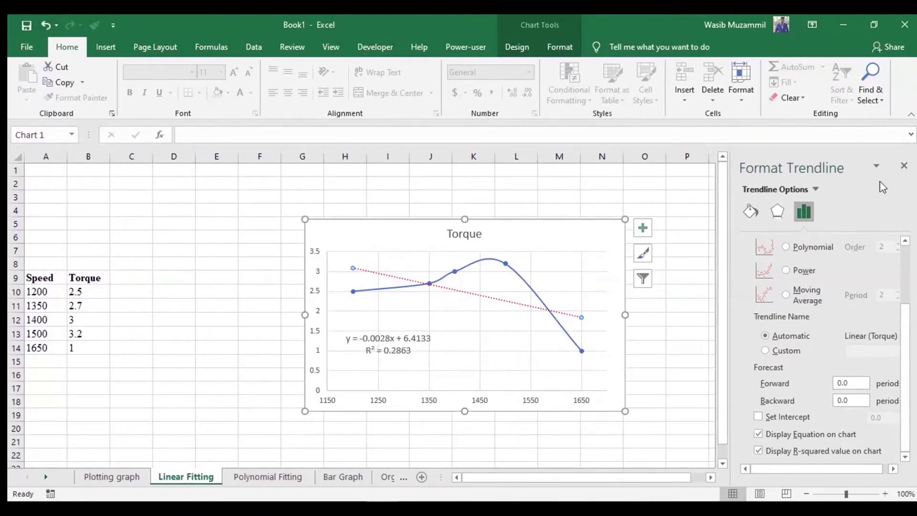
left_click(903, 165)
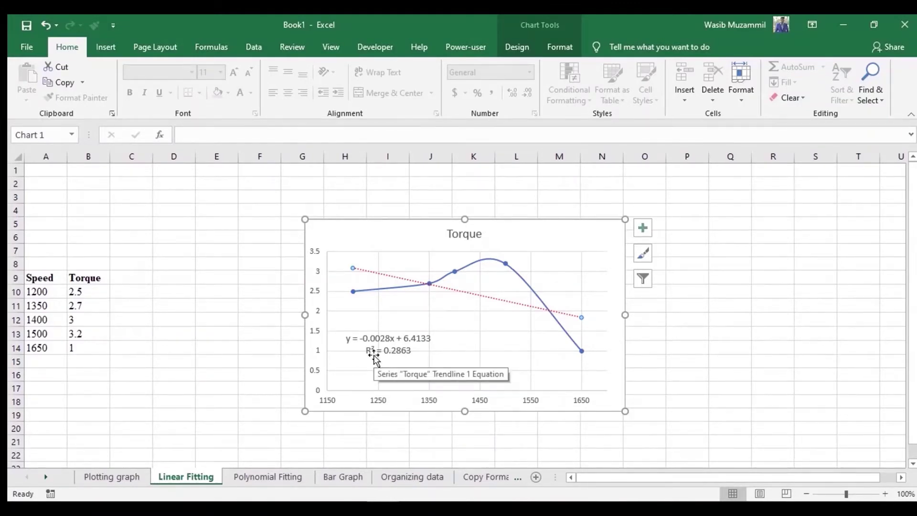
mouse_move(387, 350)
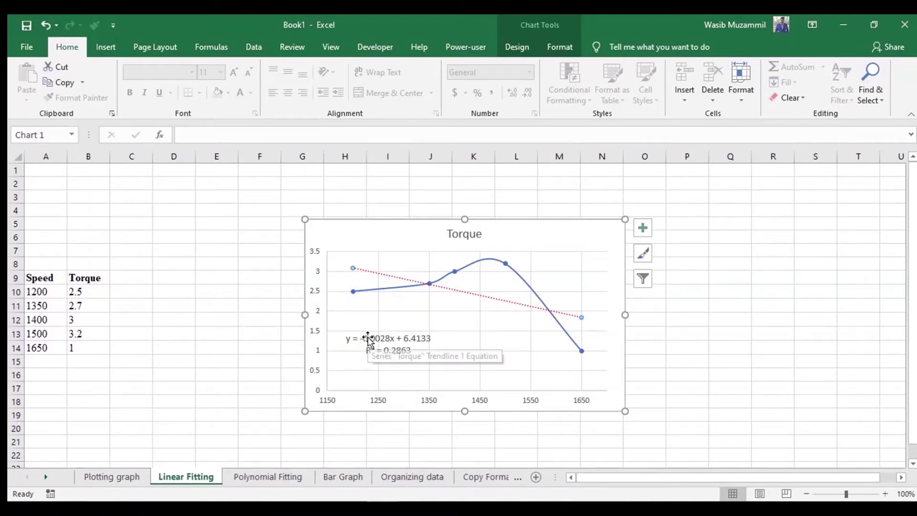
left_click(385, 356)
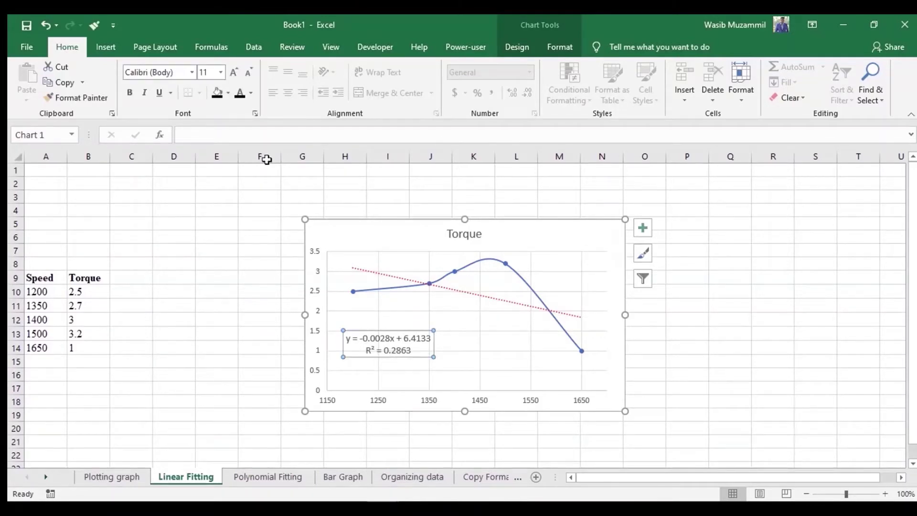
left_click(192, 73)
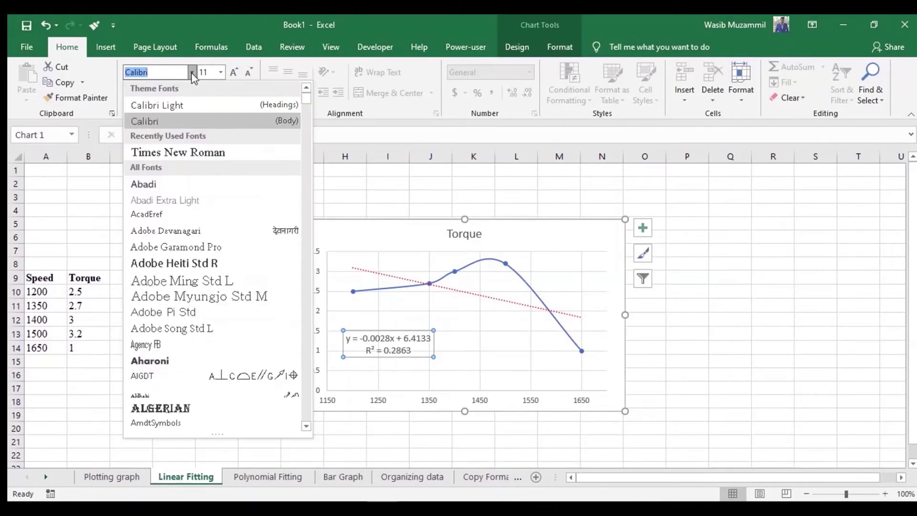
left_click(195, 151)
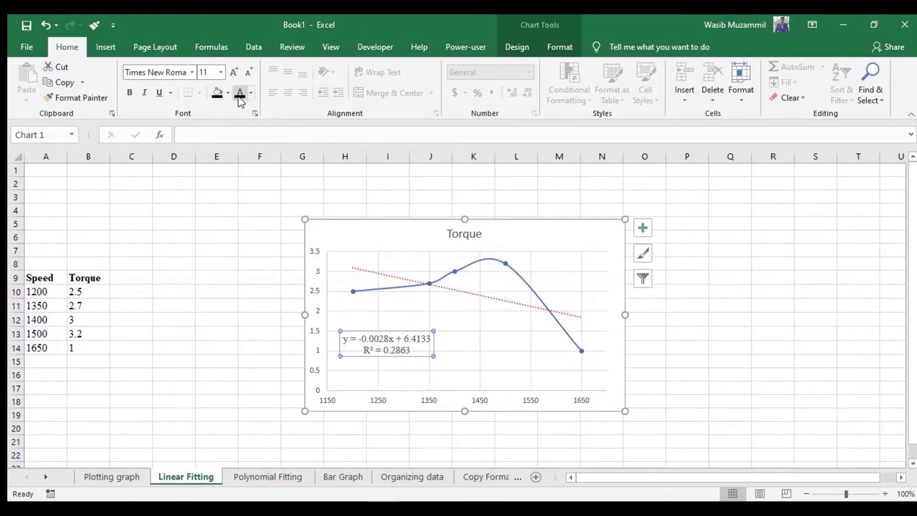
left_click(217, 289)
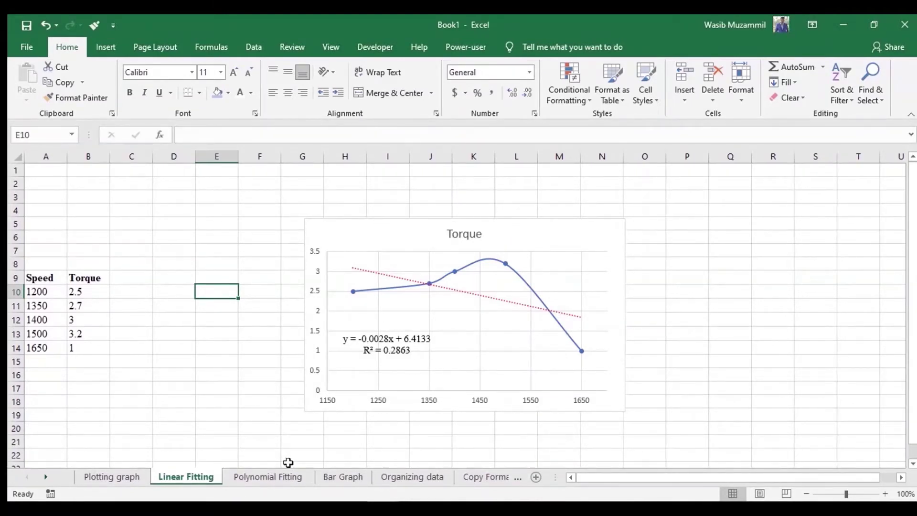
- On Polynomial Fitting, chart A4:B18 as a Scatter with Smooth Lines and Markers
left_click(286, 476)
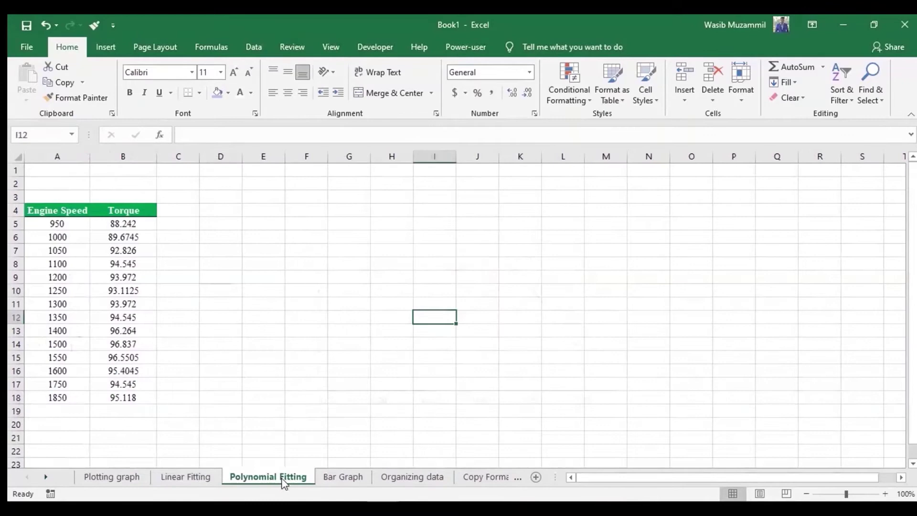
left_click(340, 369)
left_click_drag(54, 210, 111, 397)
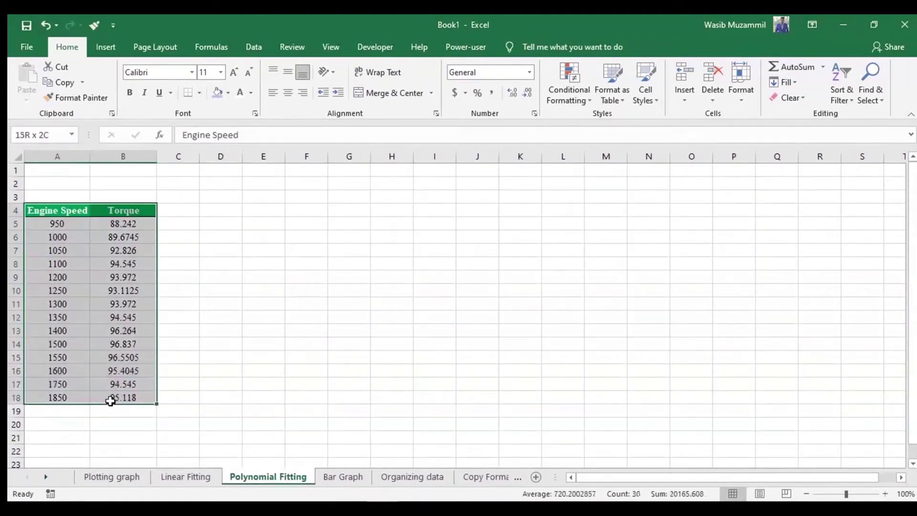
left_click(98, 48)
left_click(447, 98)
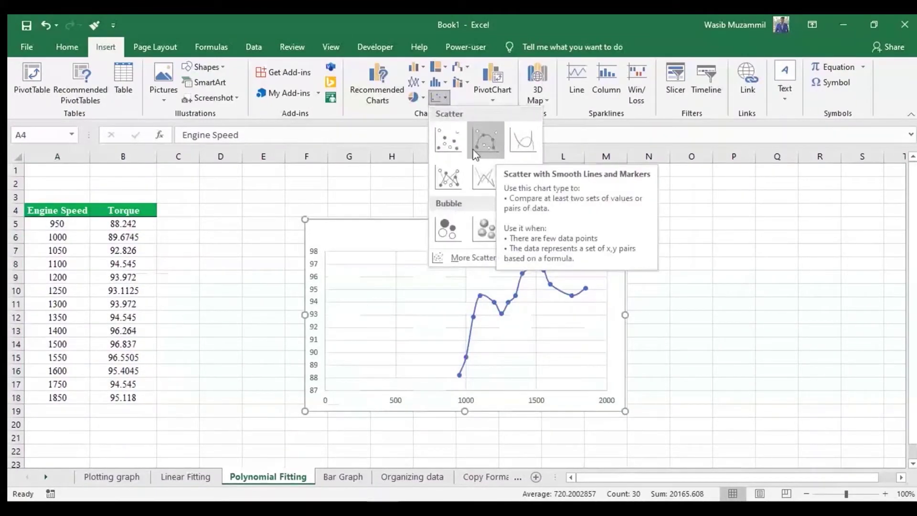
left_click(480, 140)
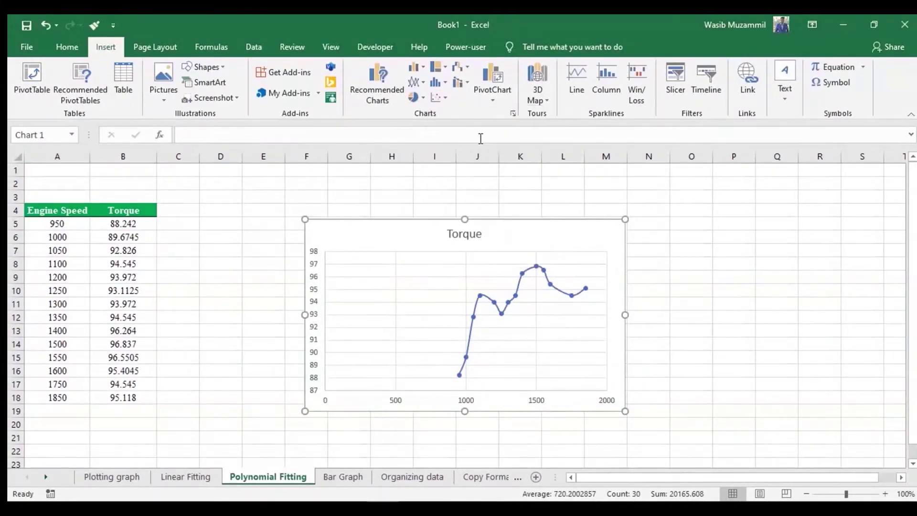
- Set the chart's horizontal axis Minimum bound to 900
left_click(472, 405)
right_click(472, 405)
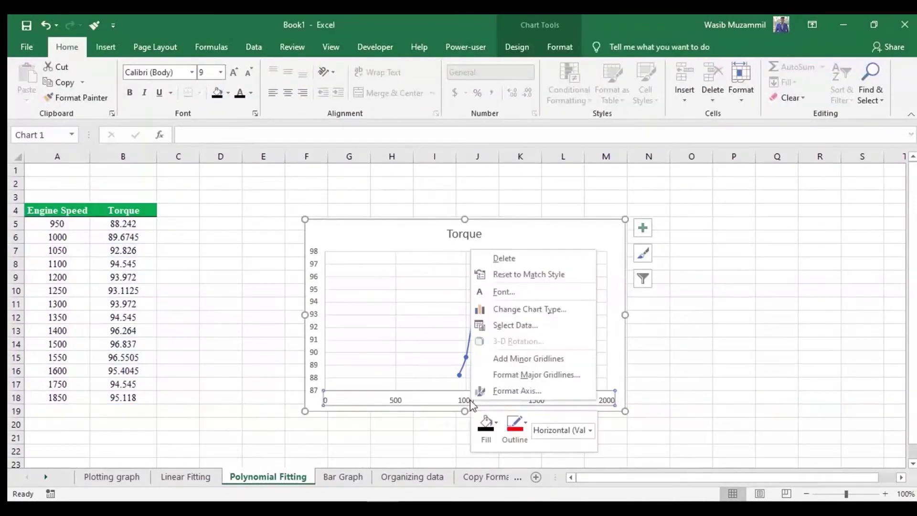
key("Escape")
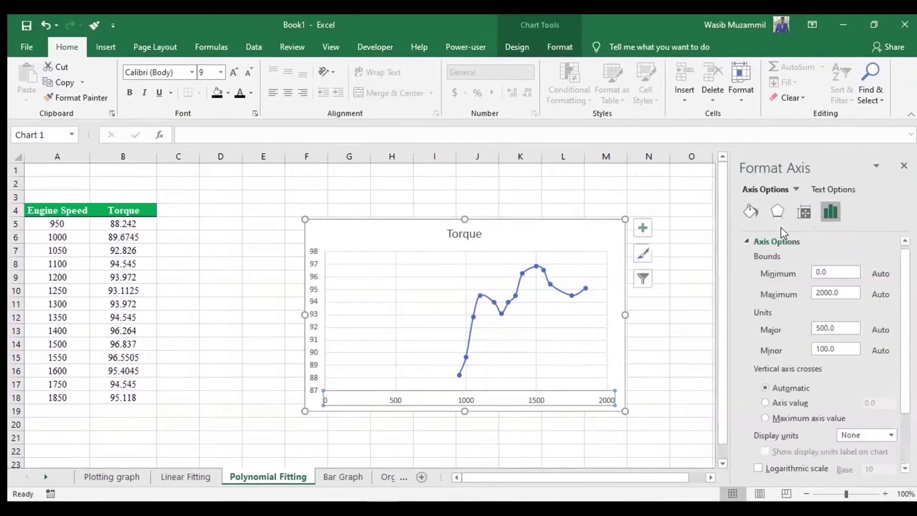
left_click(828, 272)
left_click_drag(828, 273, 781, 272)
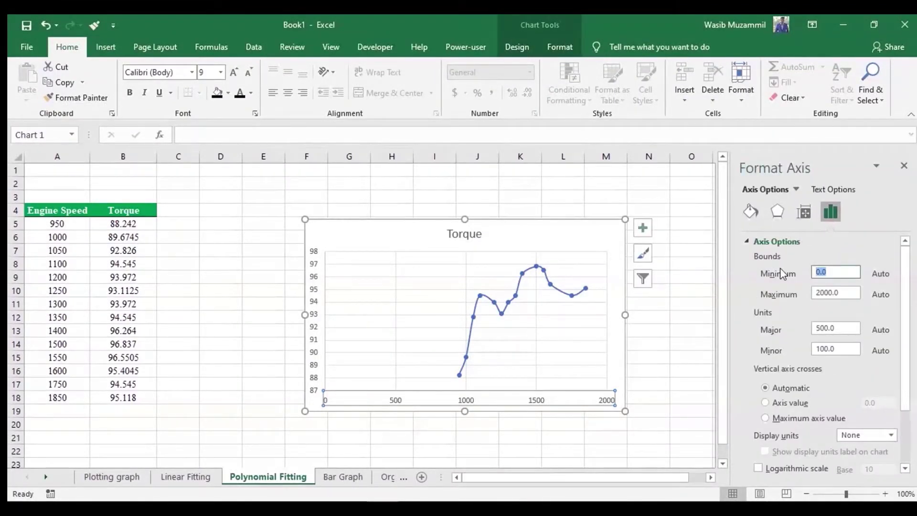
type("900")
key("Return")
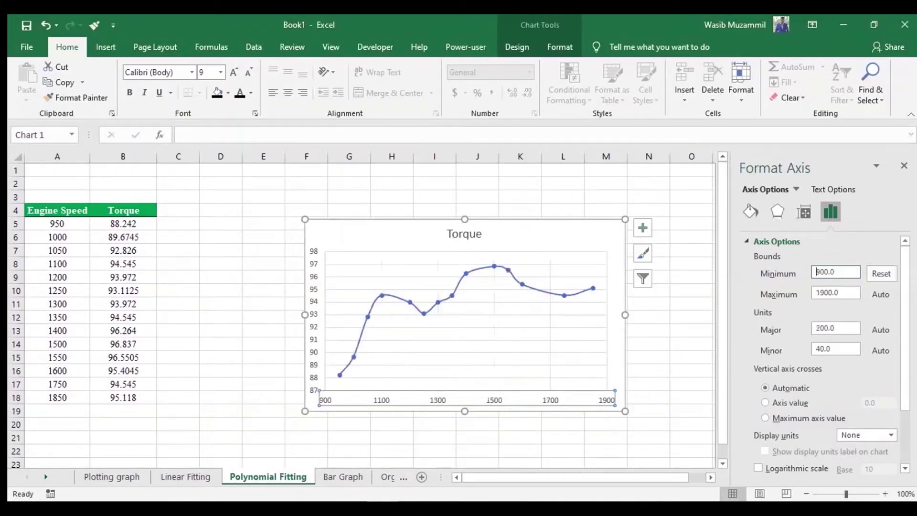
left_click(904, 166)
left_click(715, 362)
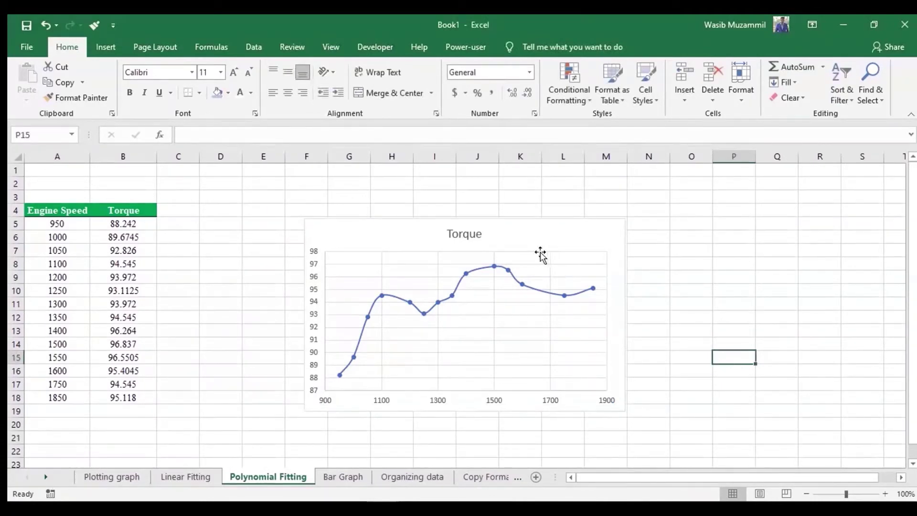
left_click(560, 225)
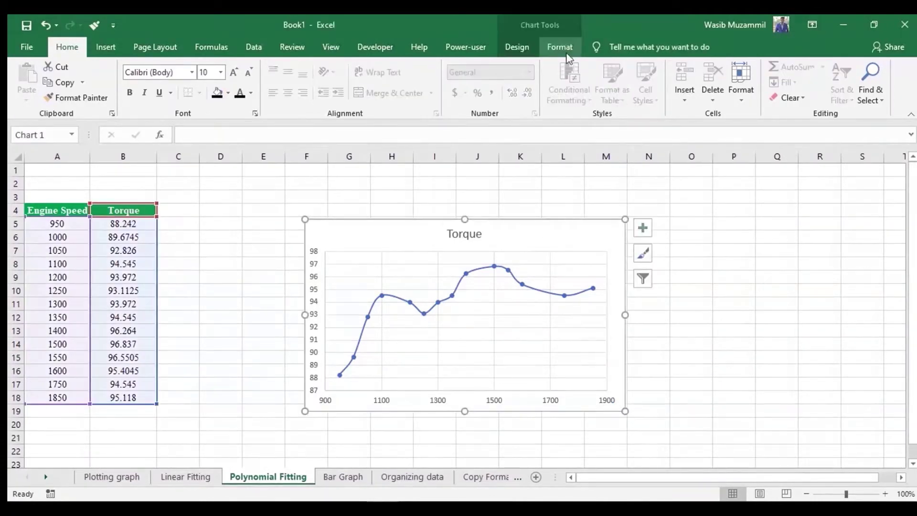
- Use Add Chart Element > Trendline > Linear to put a dotted linear trendline on the chart
left_click(563, 50)
left_click(521, 50)
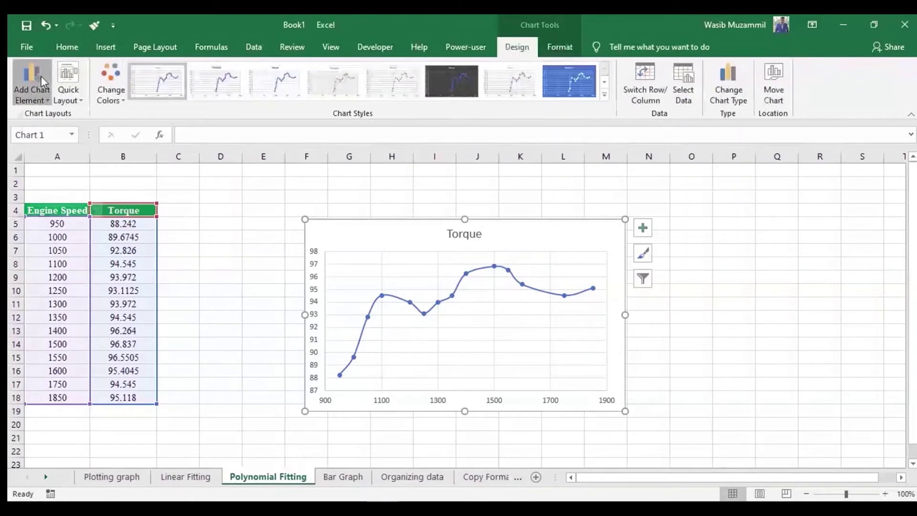
left_click(41, 76)
mouse_move(51, 259)
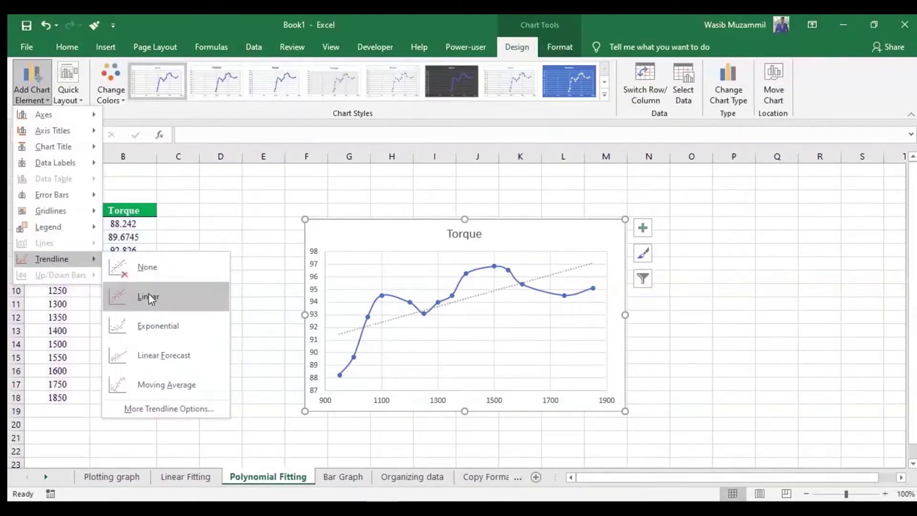
left_click(148, 293)
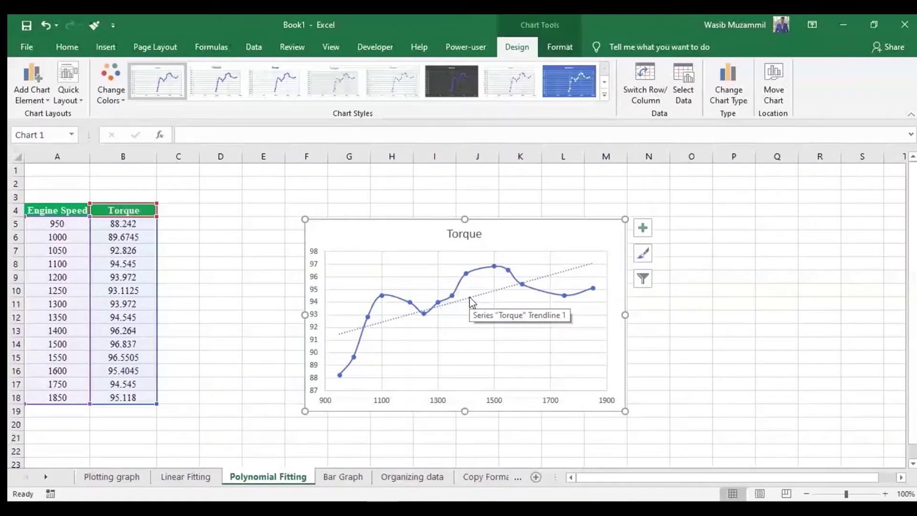
left_click(472, 301)
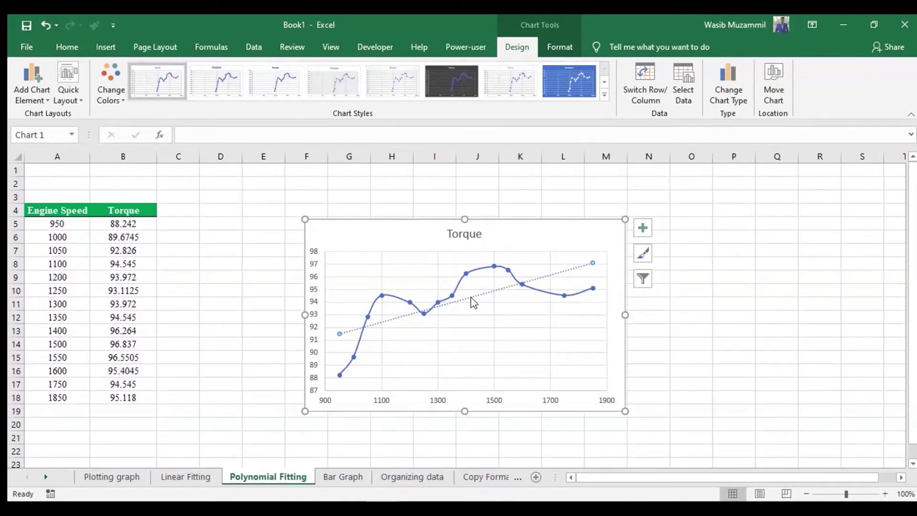
- In Format Trendline, switch the trendline type to Polynomial
right_click(471, 301)
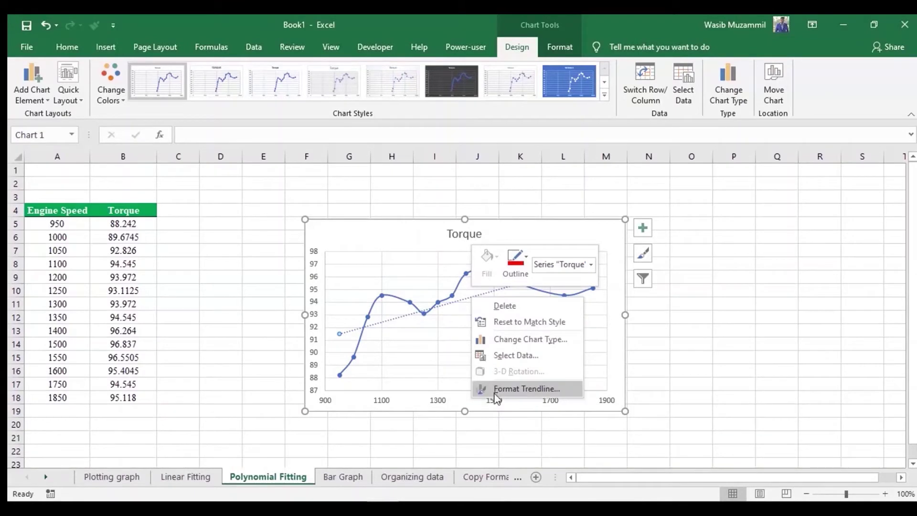
left_click(525, 388)
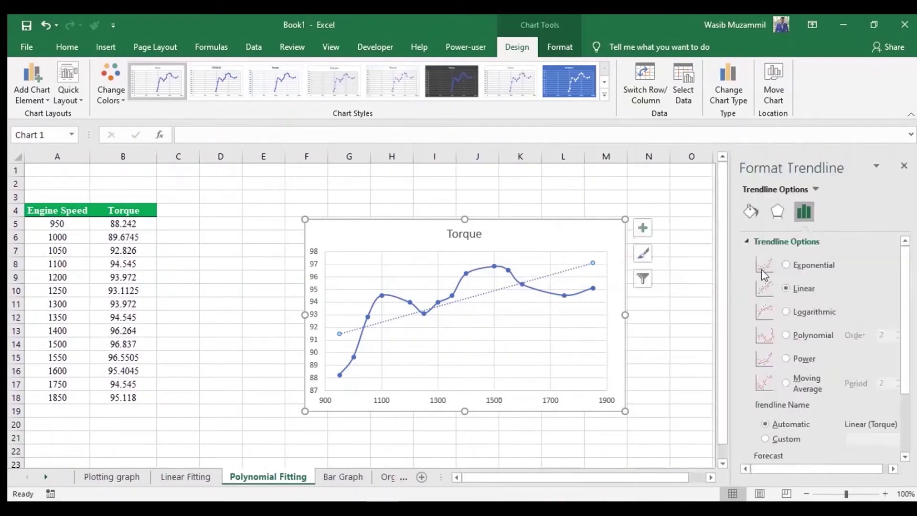
scroll(777, 340, "down", 3)
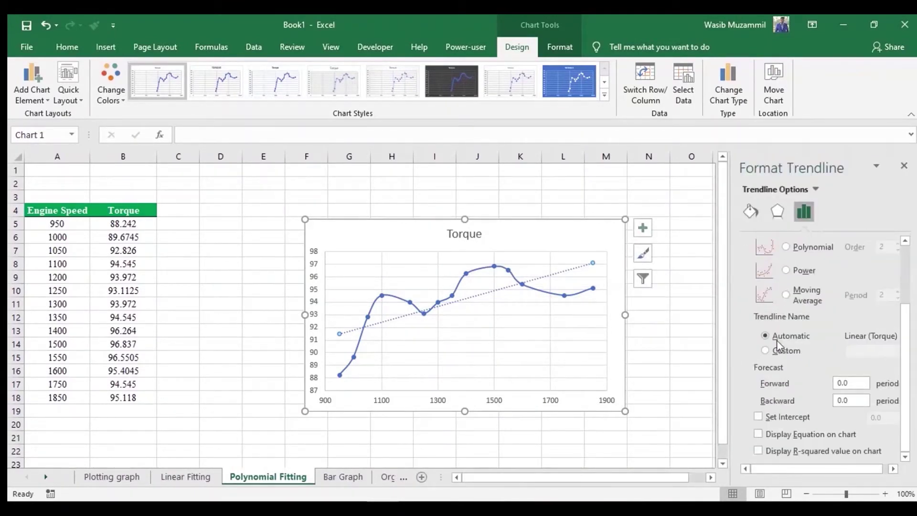
scroll(777, 343, "up", 3)
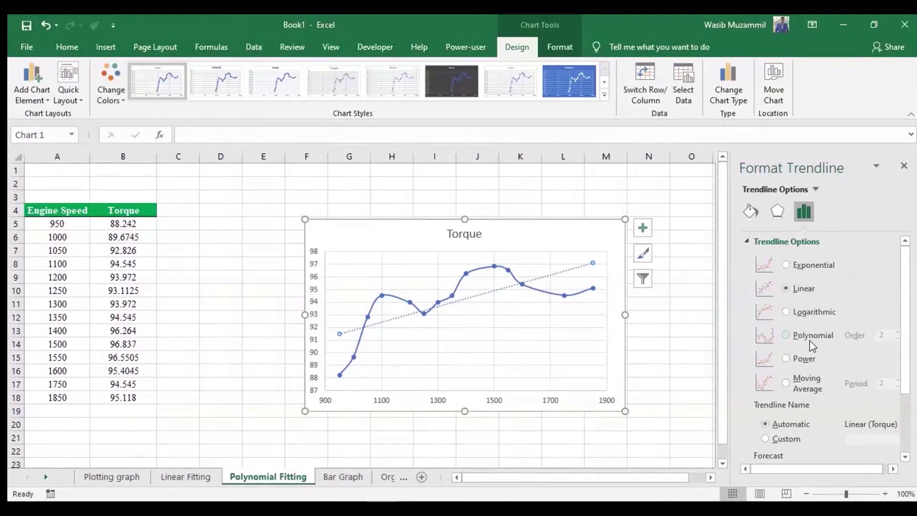
left_click(785, 335)
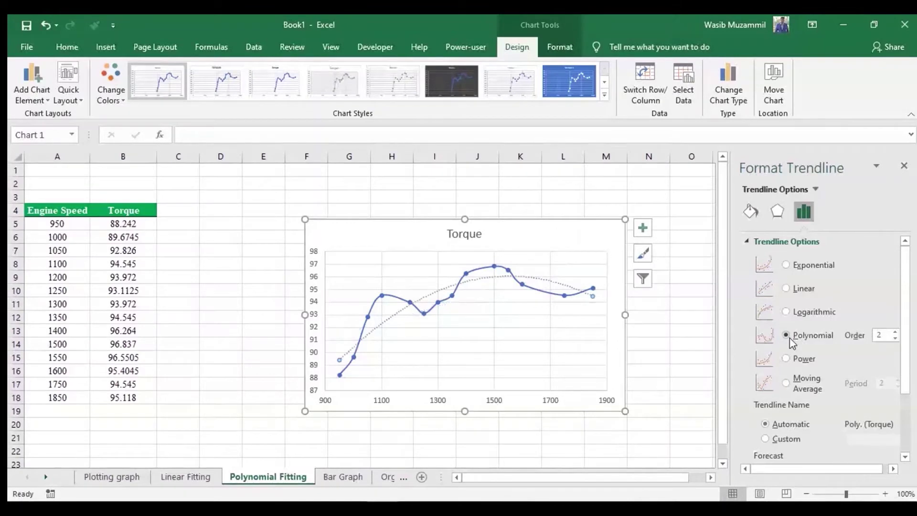
- Try polynomial orders up to 6, then settle on Order 2
left_click(895, 333)
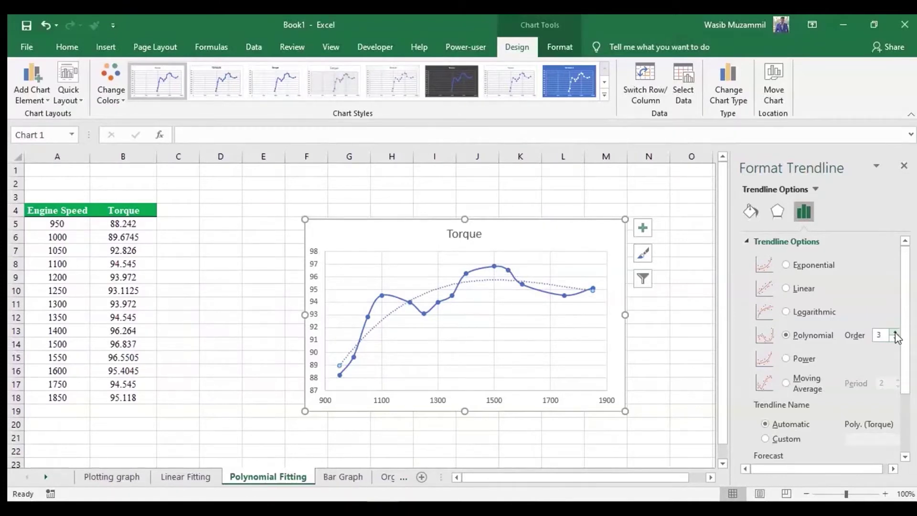
left_click(895, 333)
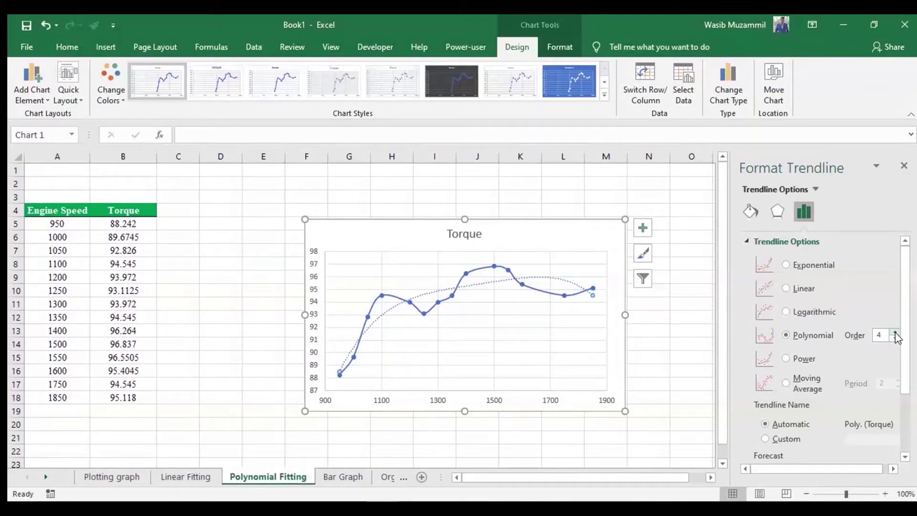
left_click(895, 333)
left_click(895, 333)
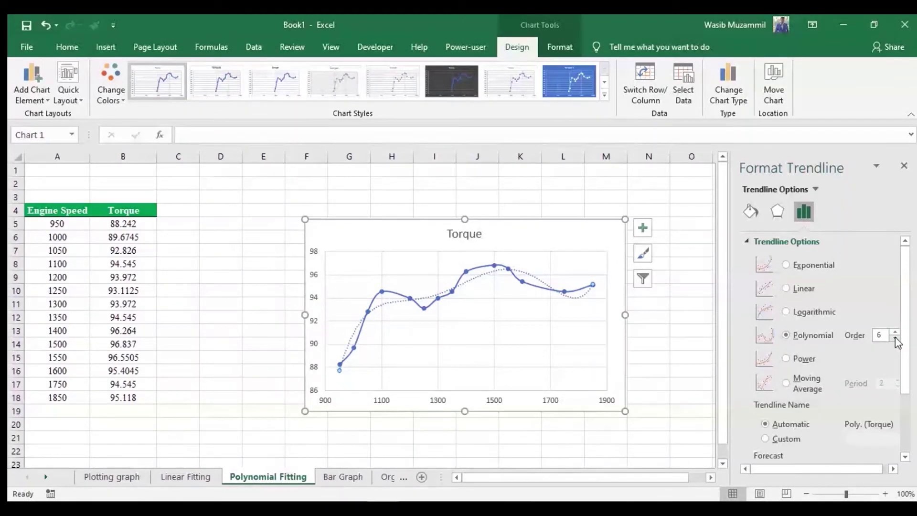
left_click(895, 339)
left_click(895, 339)
left_click(895, 339)
left_click(895, 339)
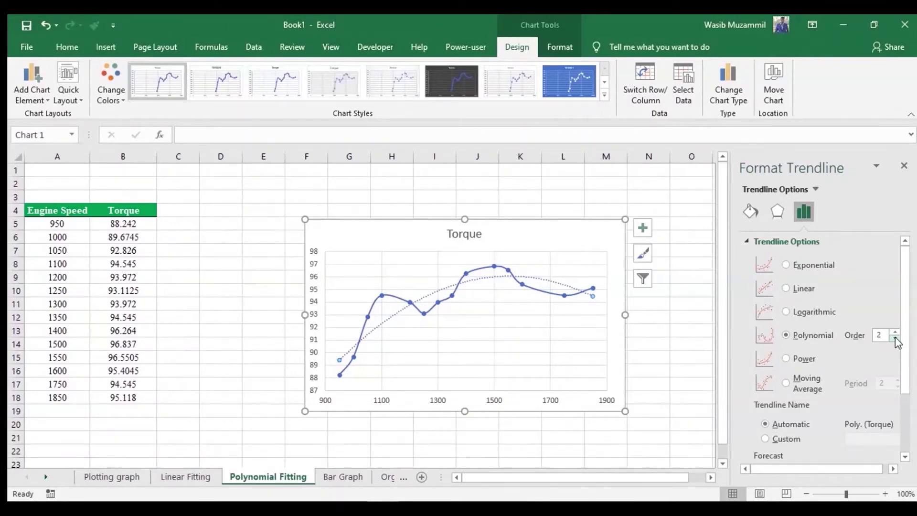
scroll(896, 340, "down", 2)
scroll(896, 338, "down", 3)
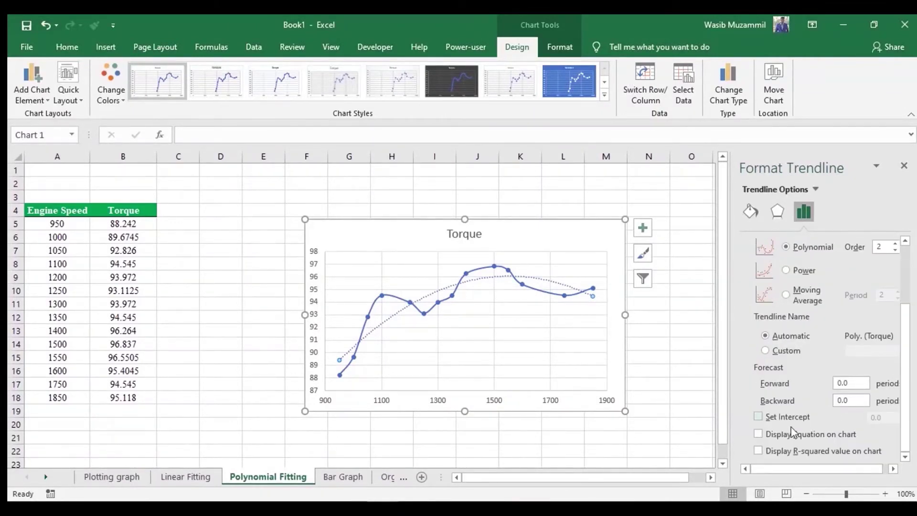
- Display the polynomial fit's equation y = -2E-05x² + 0.0568x + 51.95 and R² = 0.8097, moved below the curve
left_click(760, 436)
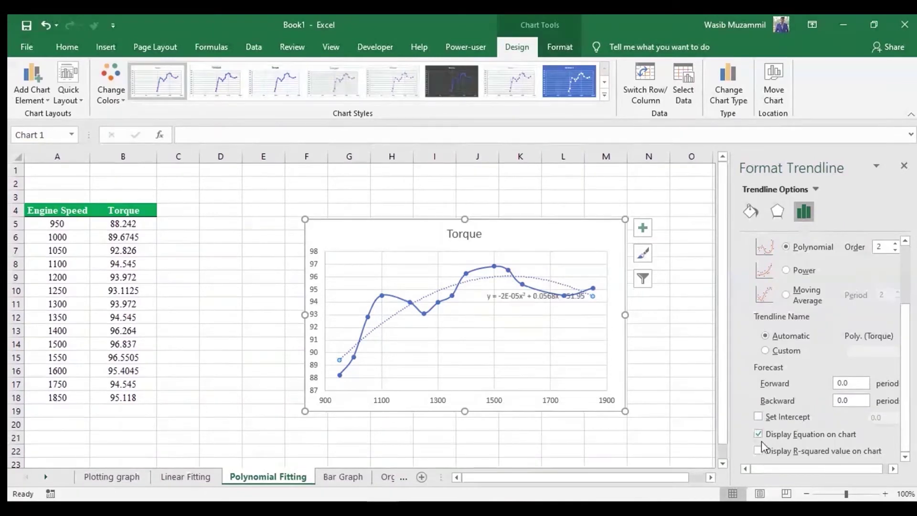
left_click(761, 451)
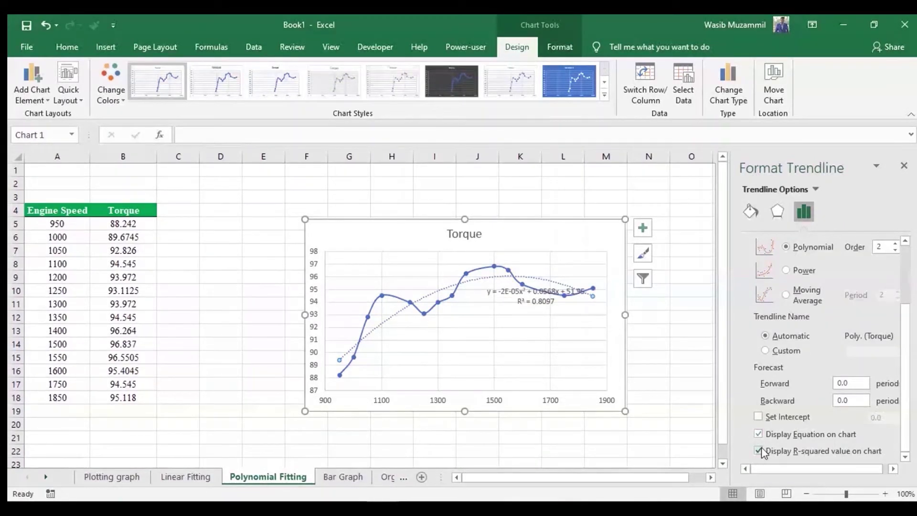
left_click_drag(522, 299, 524, 350)
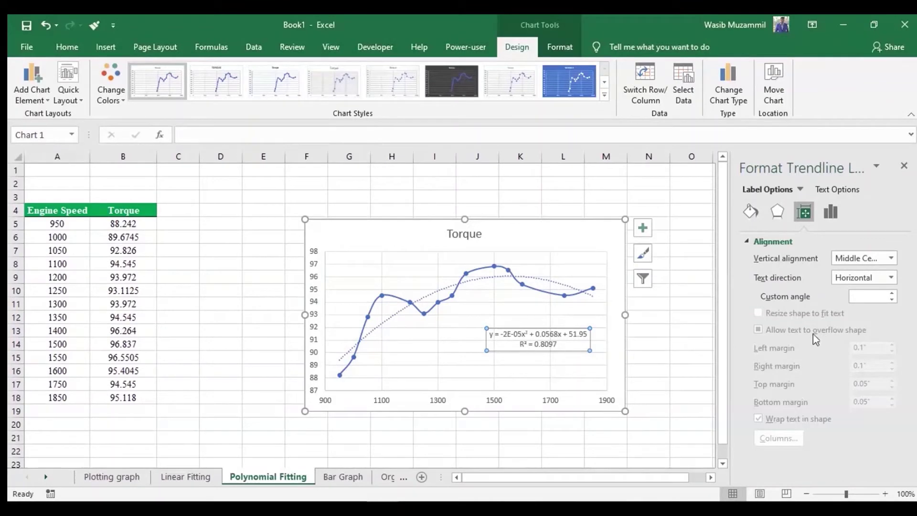
left_click(904, 165)
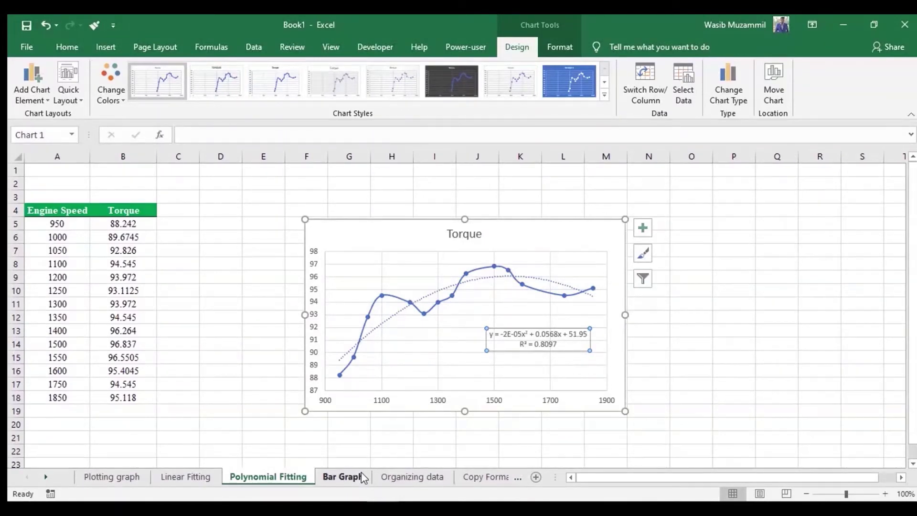
- Rename the heat-energy 'Bar Graph' sheet tab to 'Pie chart'
left_click(342, 477)
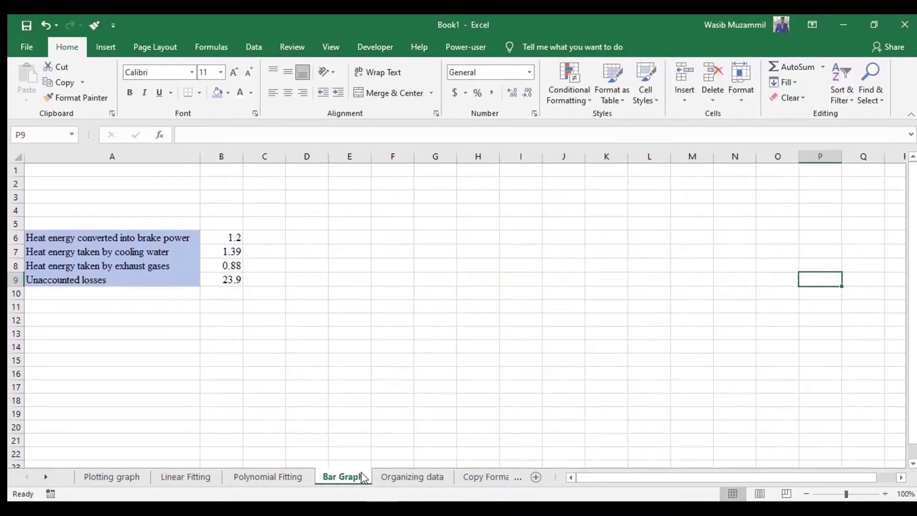
double_click(361, 476)
type("P")
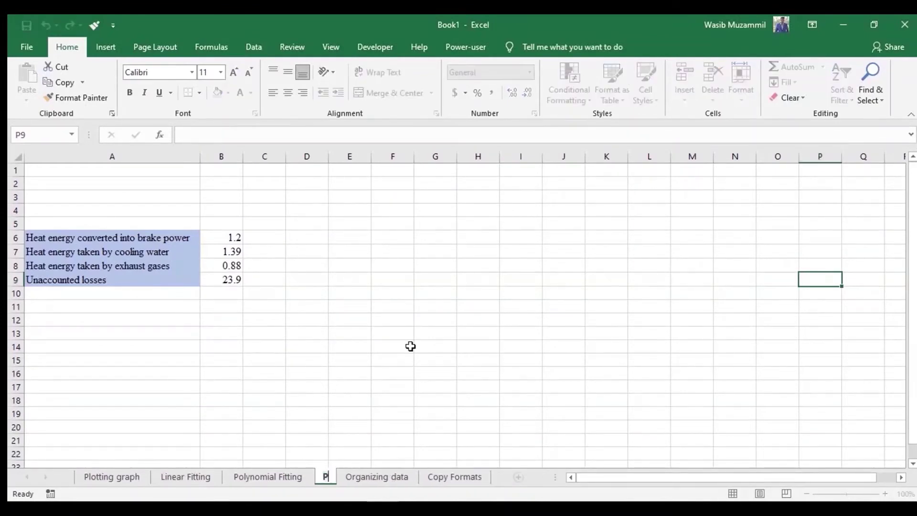
type("ie chart")
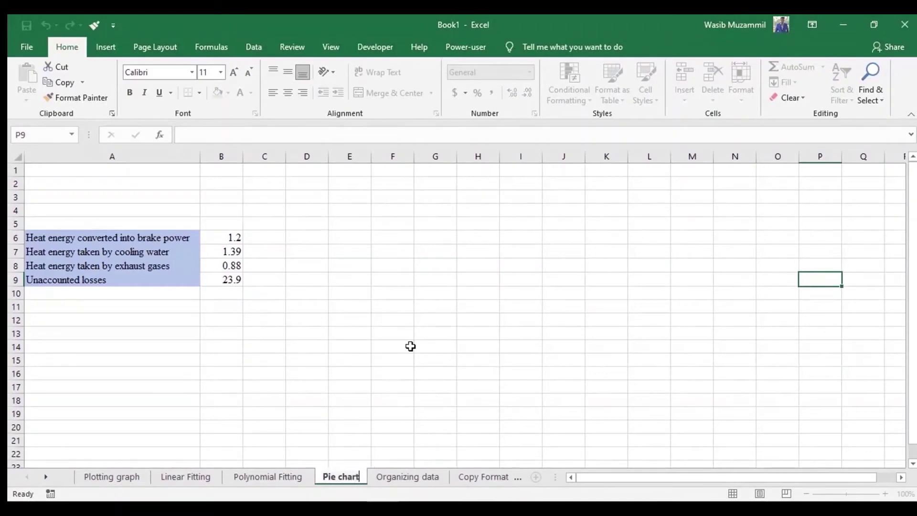
key("Return")
left_click(418, 380)
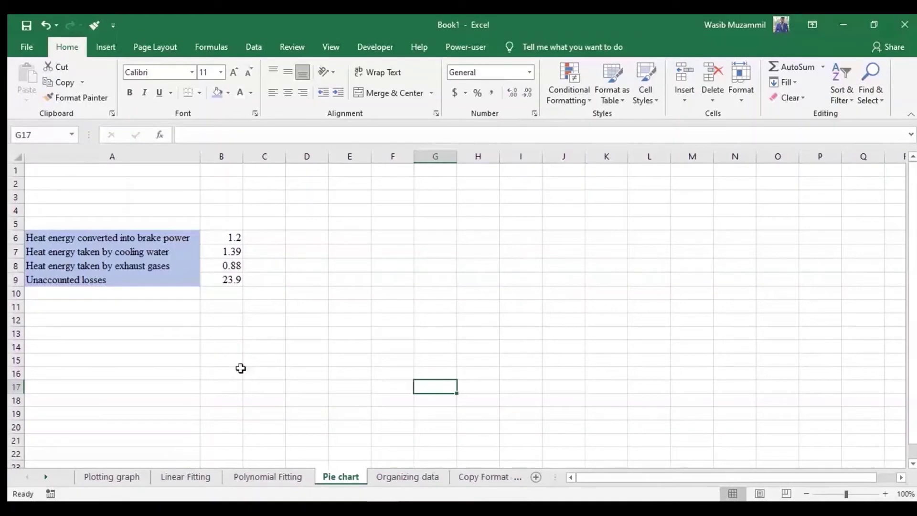
- Insert a Pie chart of the heat energy data A6:B9 from Recommended Charts
mouse_move(120, 239)
left_mouse_down()
mouse_move(148, 268)
mouse_move(214, 280)
left_mouse_up()
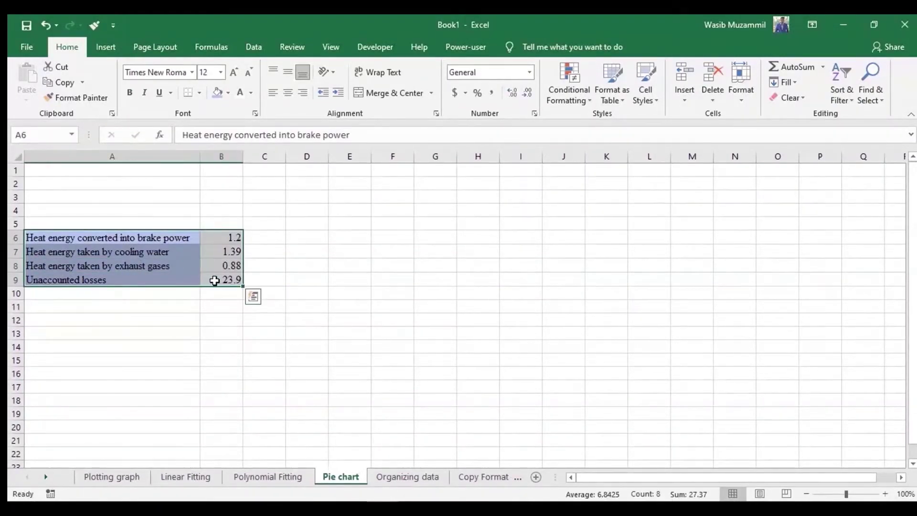
left_click(116, 60)
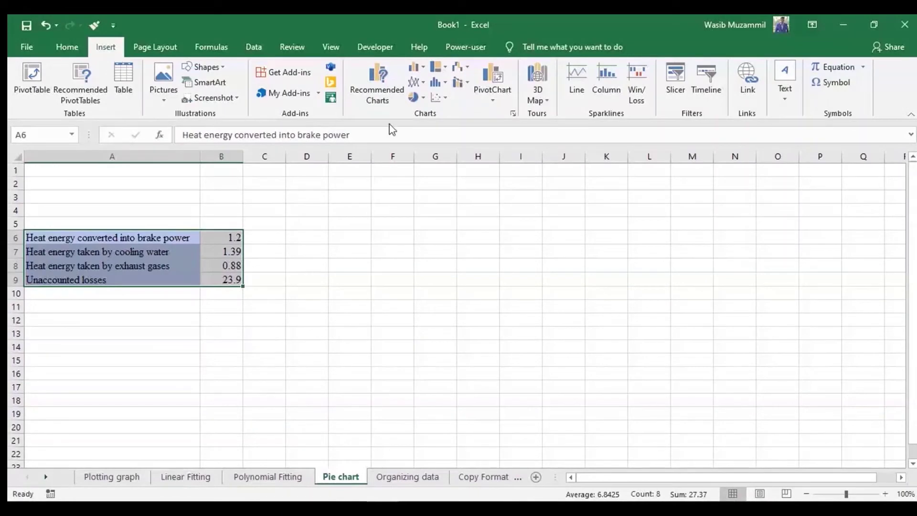
left_click(384, 84)
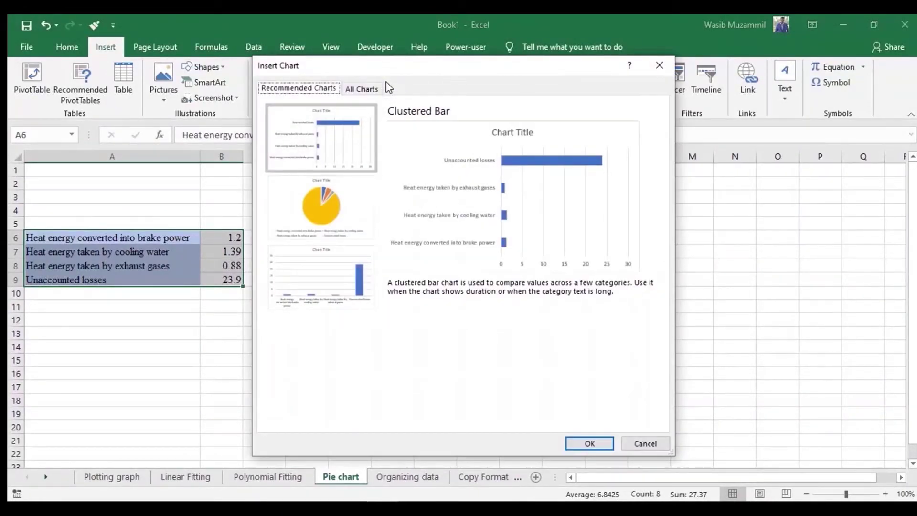
left_click(301, 195)
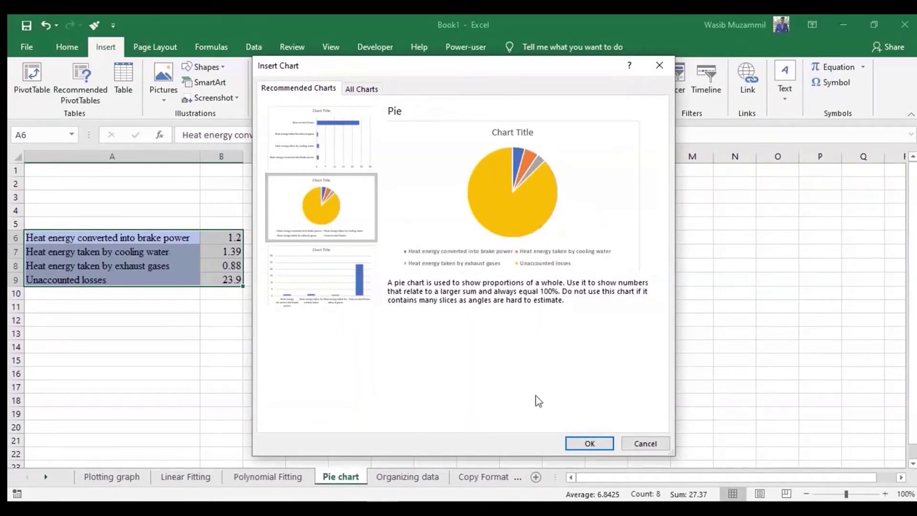
left_click(589, 444)
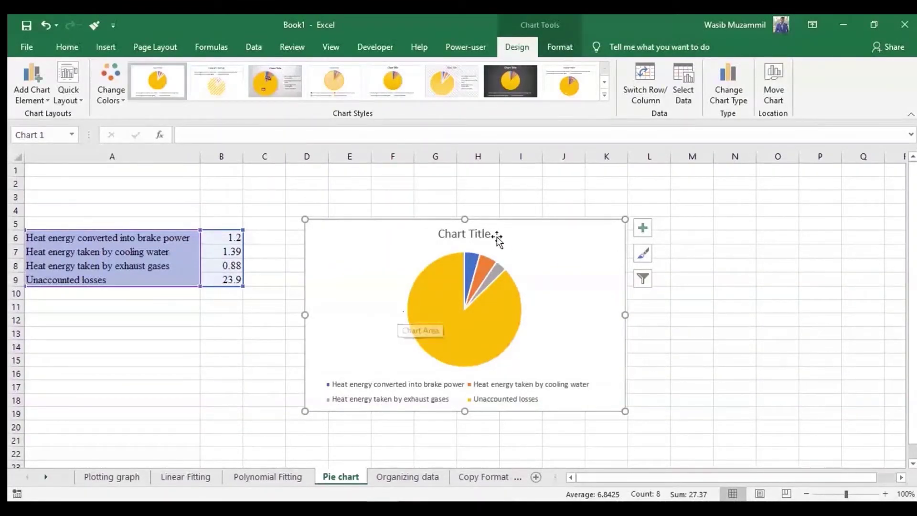
- Recolour the pie slices with a blue shades palette
left_click_drag(473, 234, 470, 245)
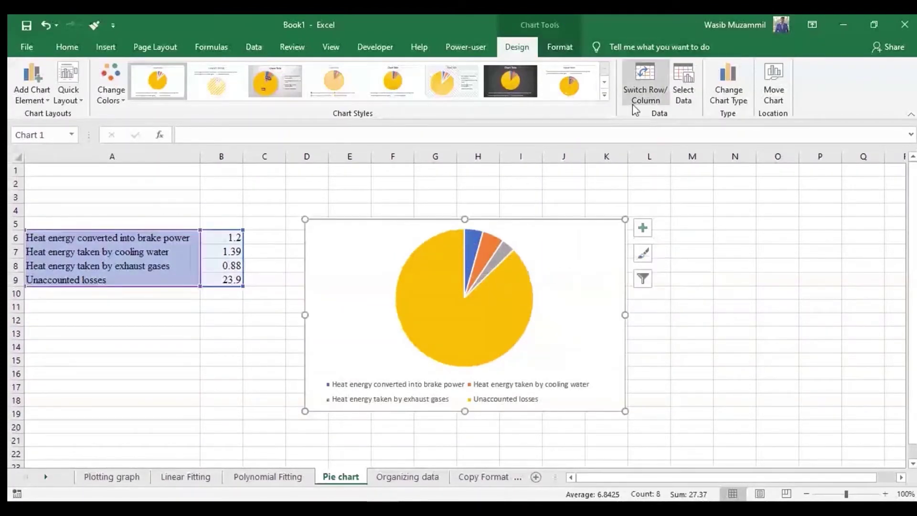
left_click(111, 89)
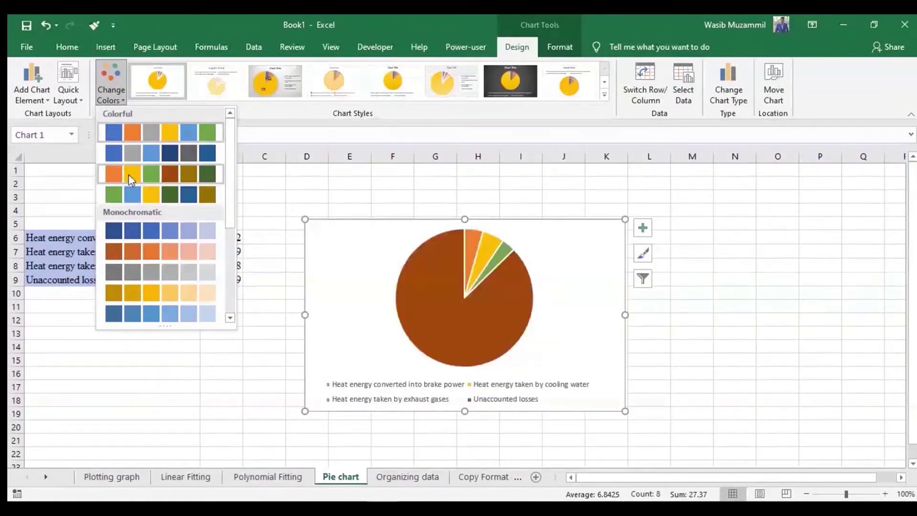
left_click(128, 160)
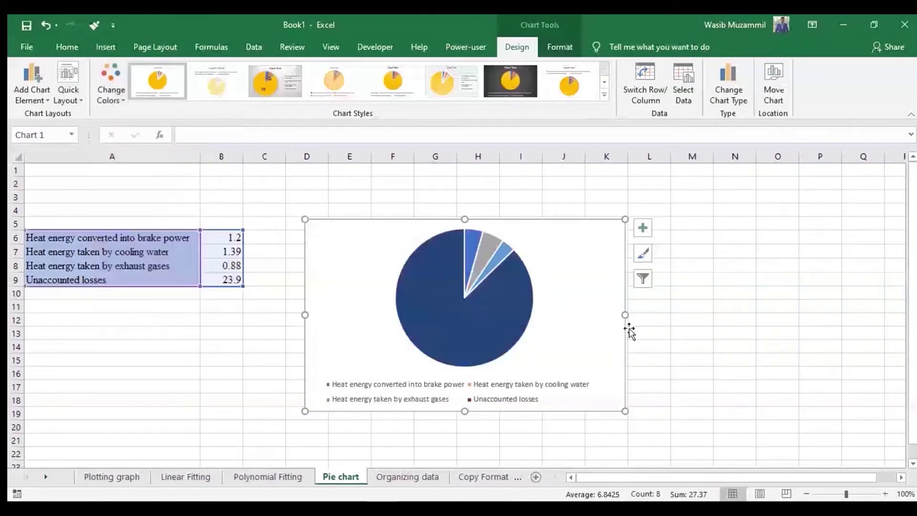
left_click(746, 371)
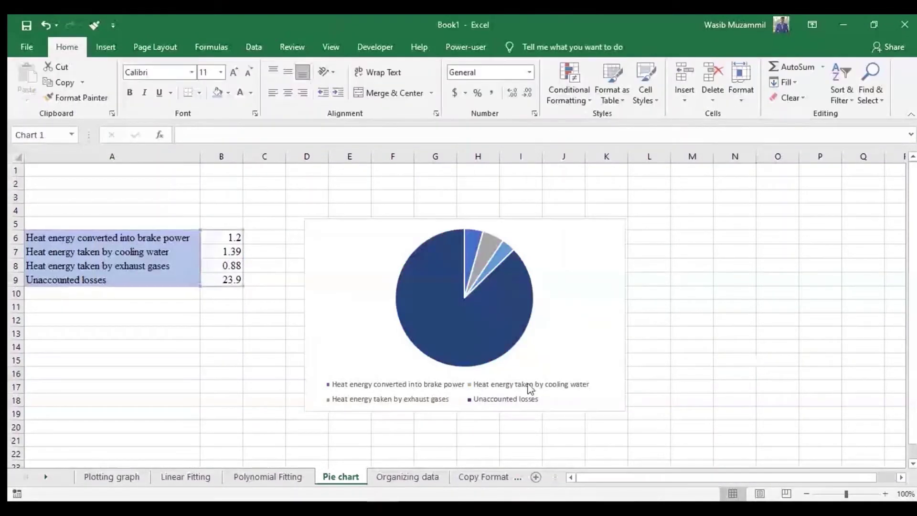
left_click(591, 221)
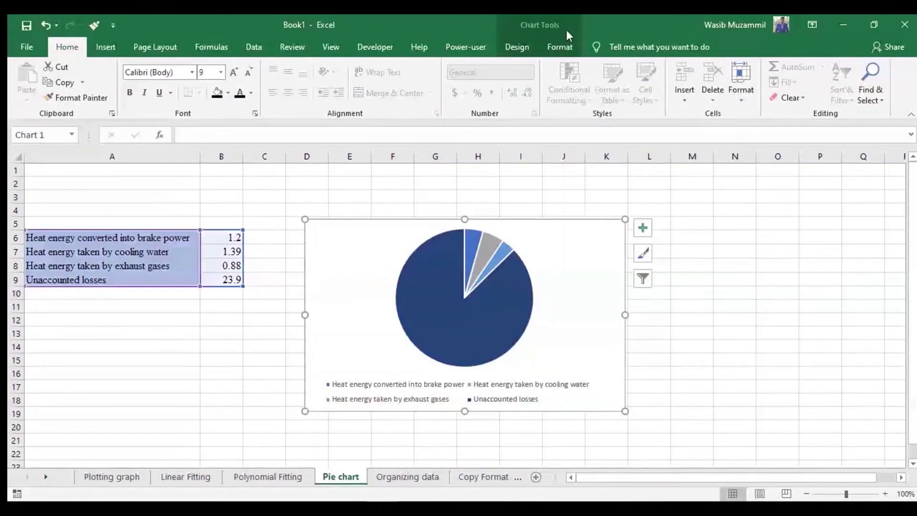
- Add Outside End data labels to the slices and move the legend to the left
left_click(559, 45)
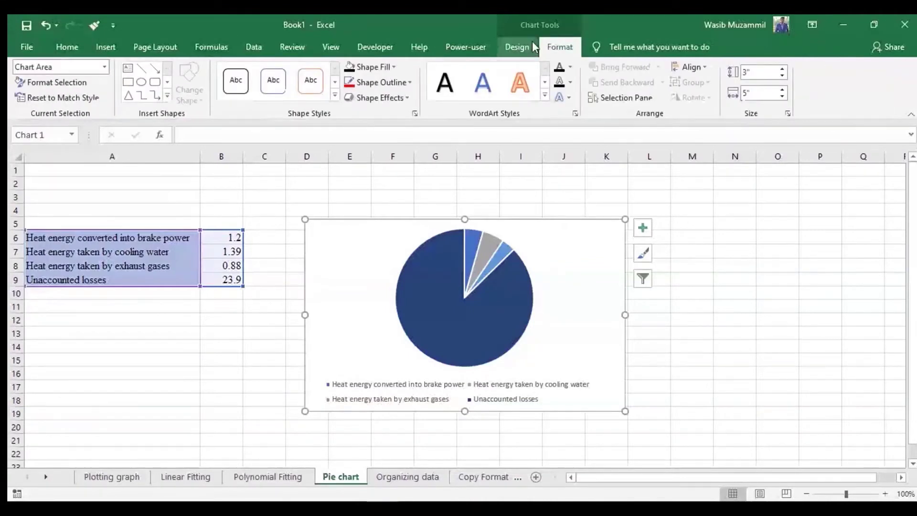
left_click(532, 42)
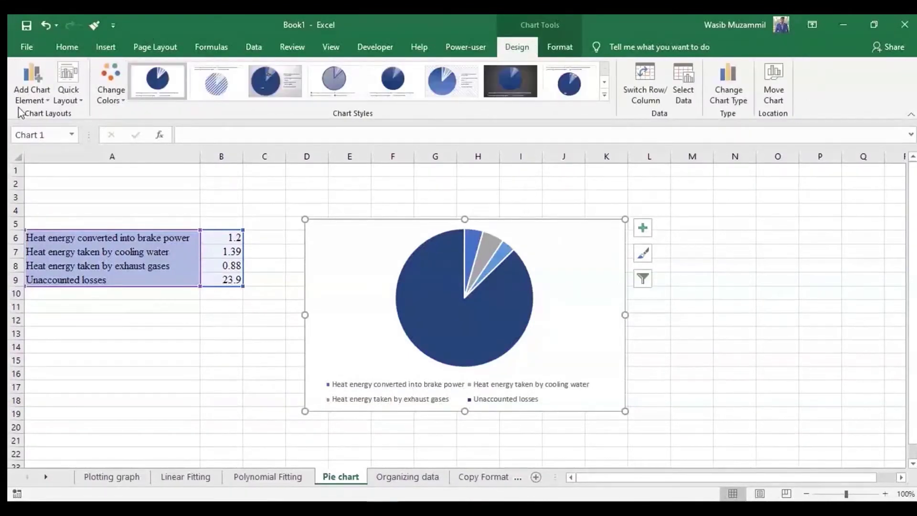
left_click(30, 93)
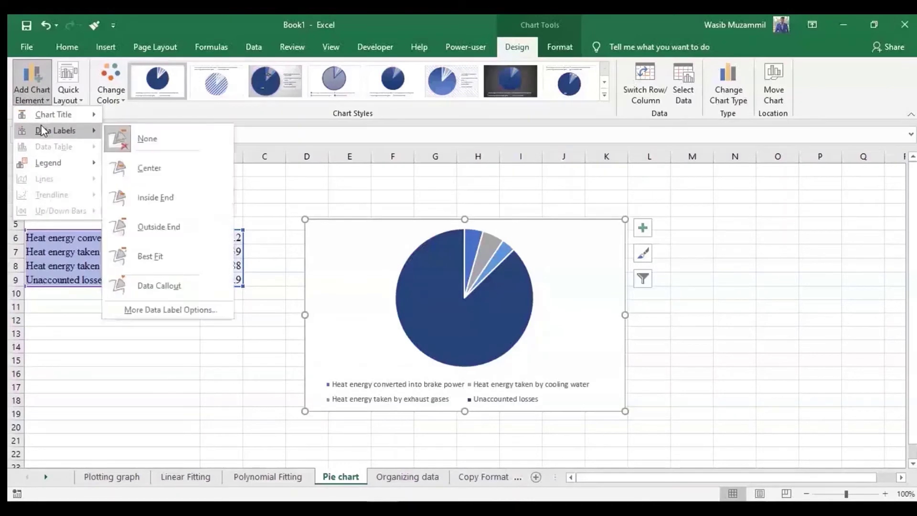
mouse_move(55, 130)
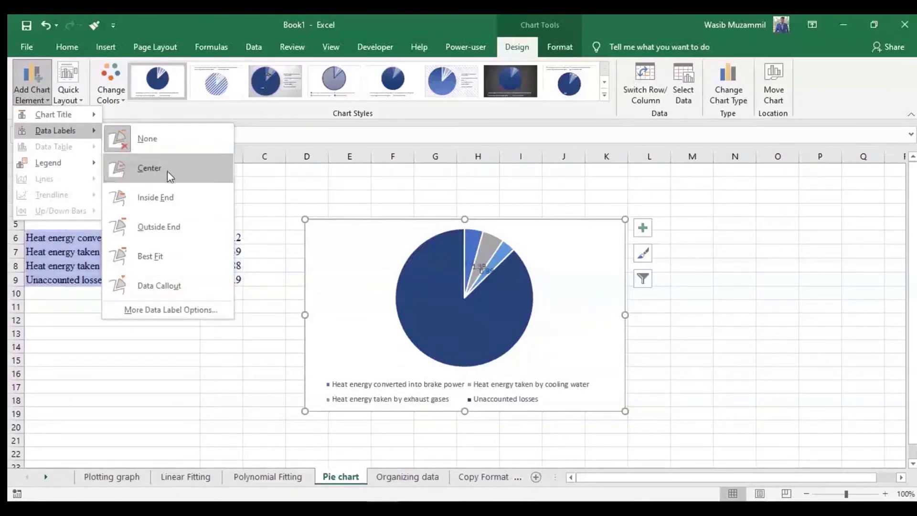
left_click(159, 227)
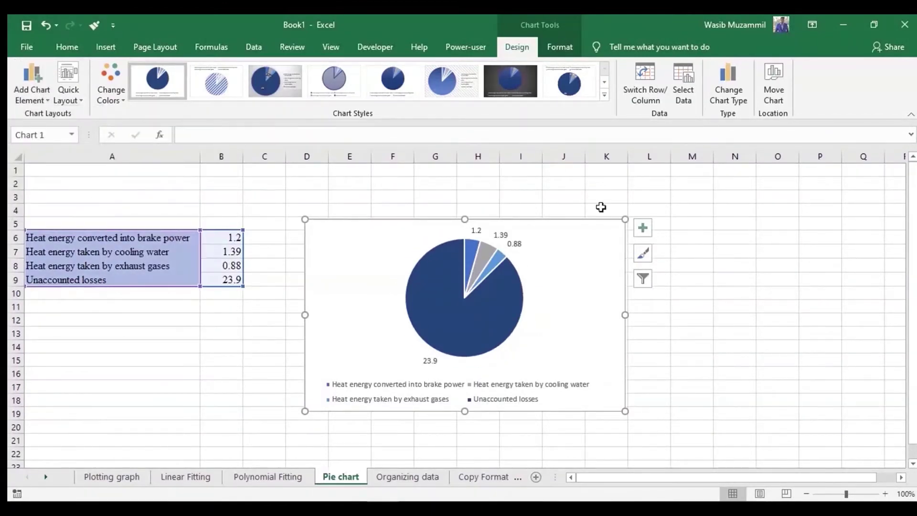
left_click(14, 84)
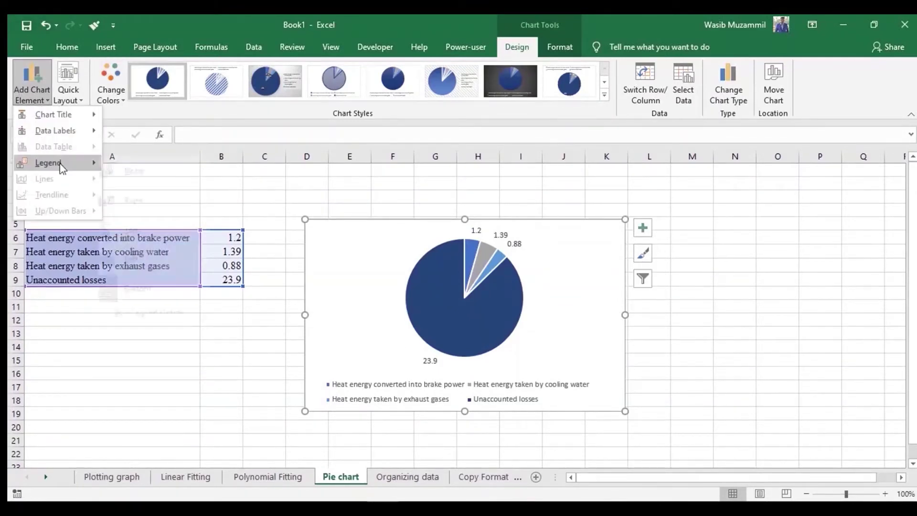
mouse_move(47, 163)
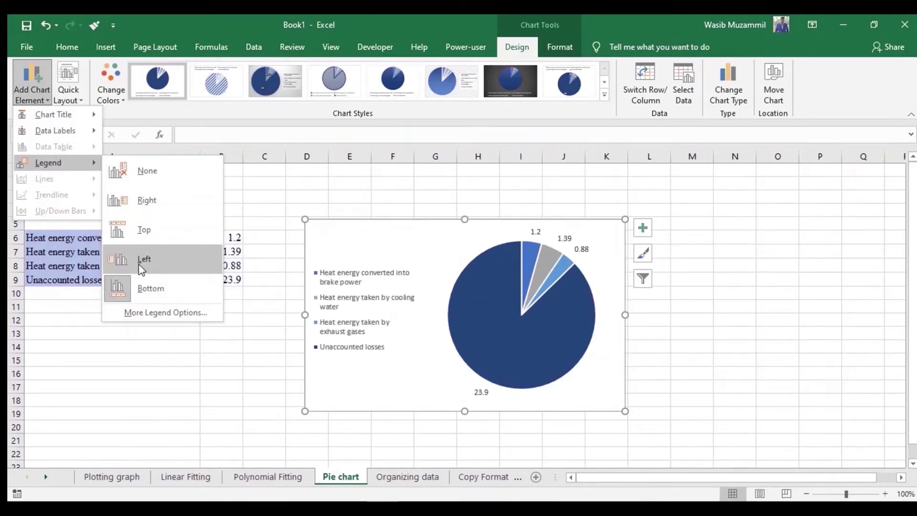
key("Escape")
key("Escape")
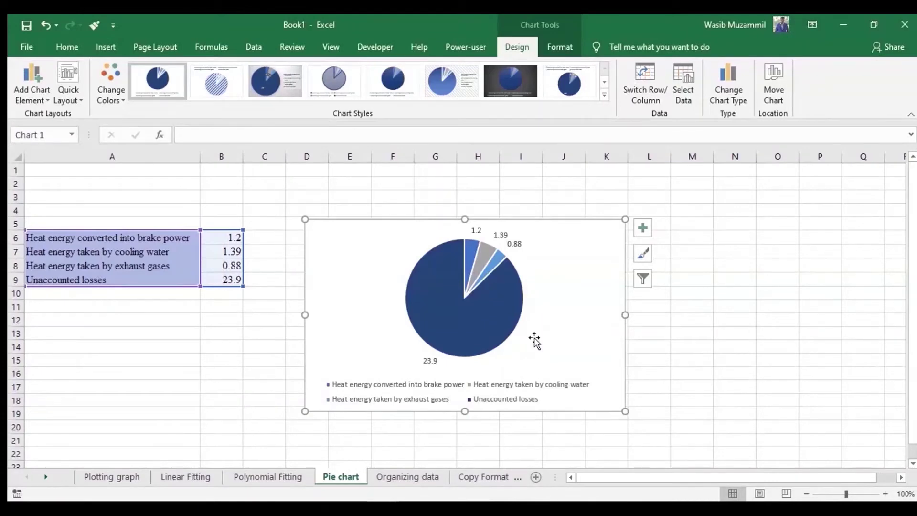
left_click(29, 79)
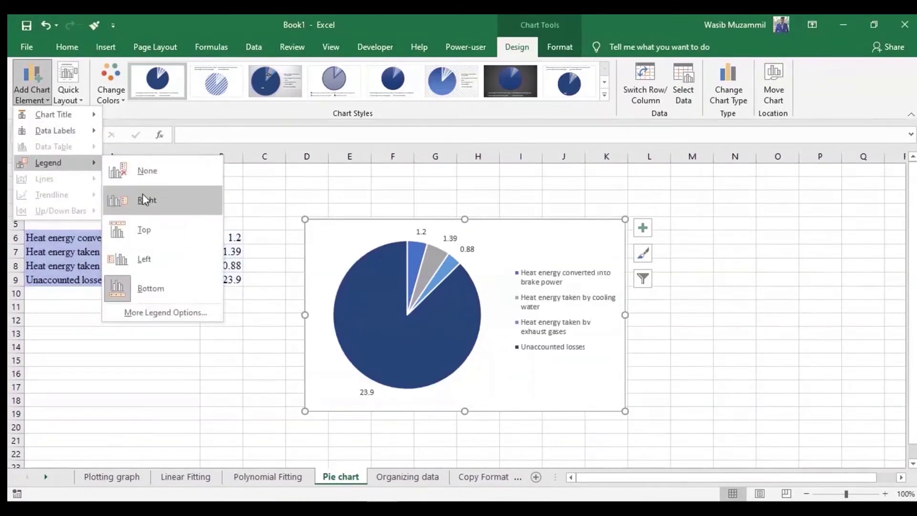
left_click(153, 260)
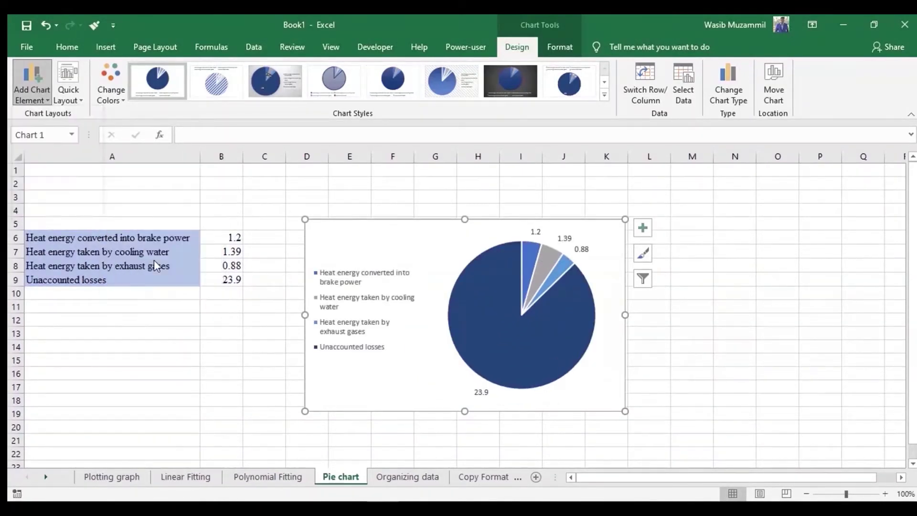
- Set the chart text to Times New Roman and move the chart nearer the A6:B9 data
left_click(54, 54)
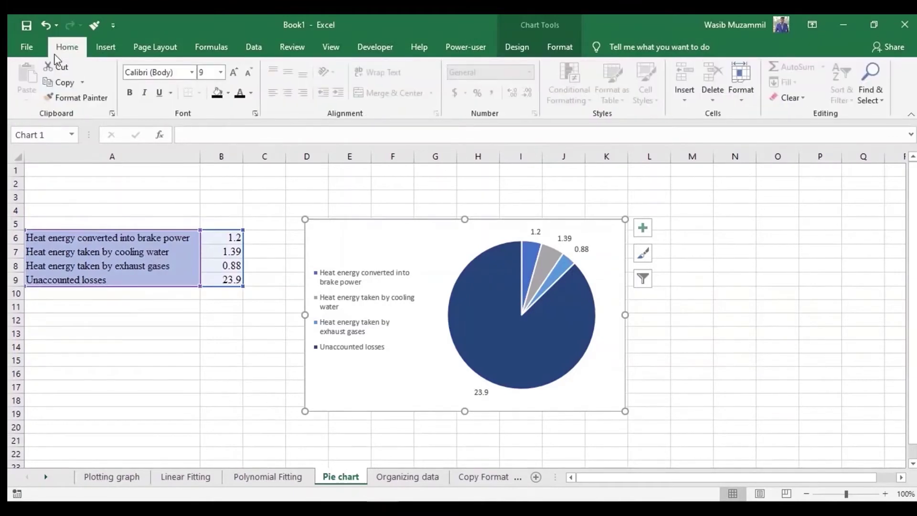
left_click(191, 72)
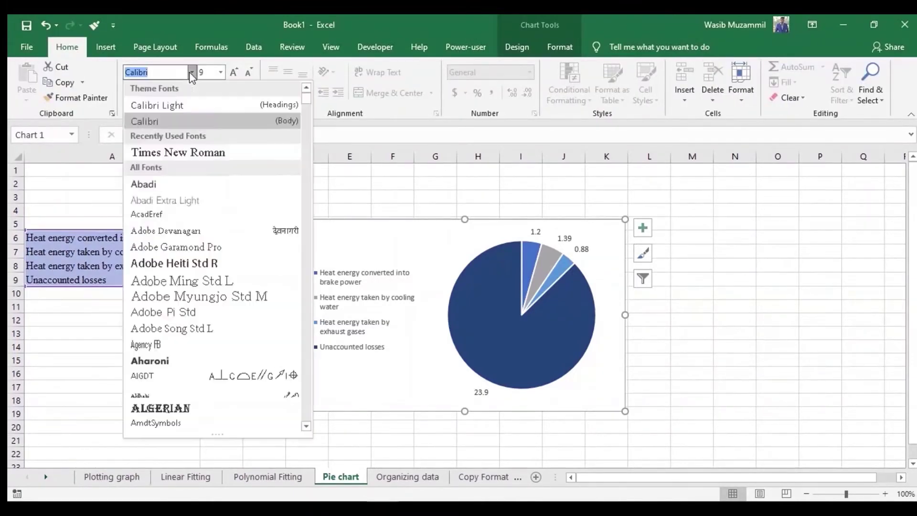
left_click(184, 148)
left_click(722, 349)
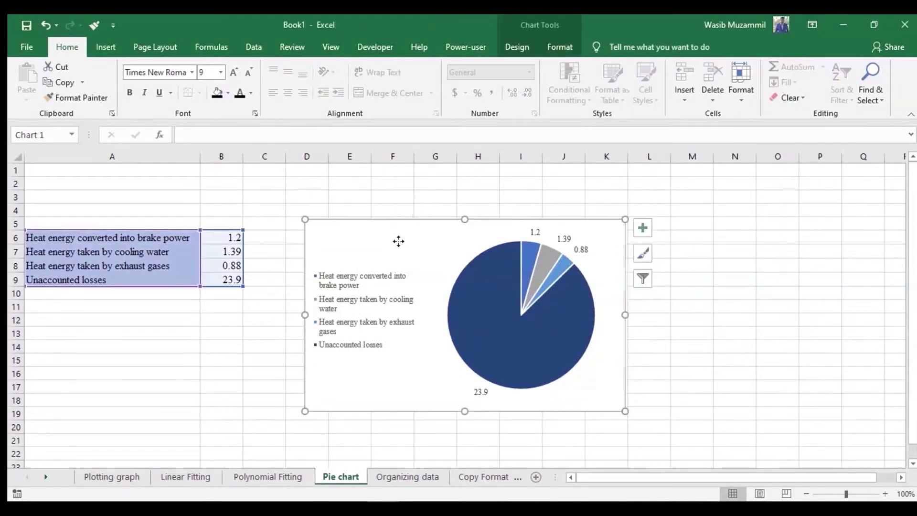
left_click_drag(400, 245, 373, 215)
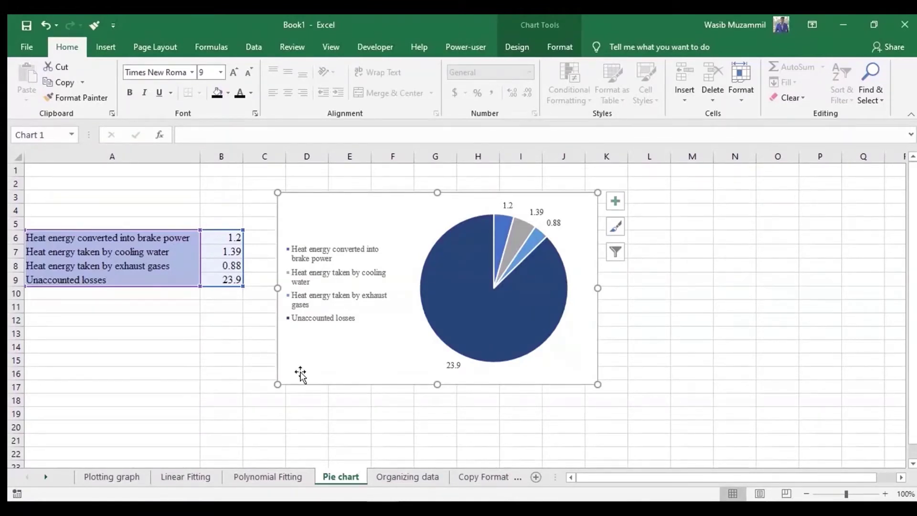
left_click_drag(72, 238, 224, 284)
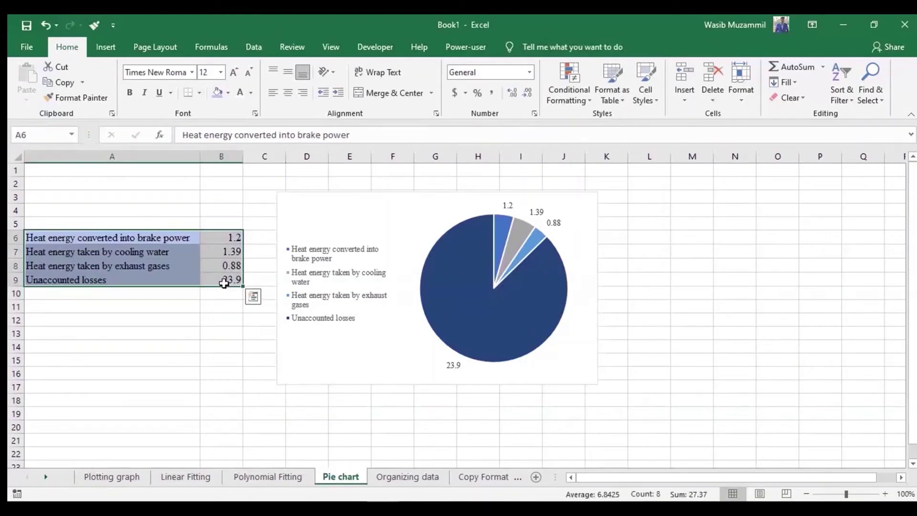
- Insert a clustered column chart of the heat energy data
left_click(106, 46)
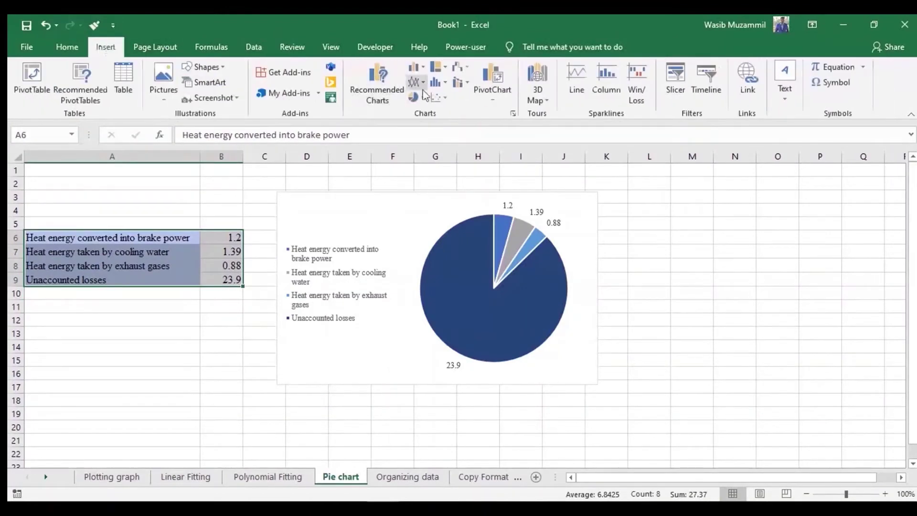
left_click(414, 98)
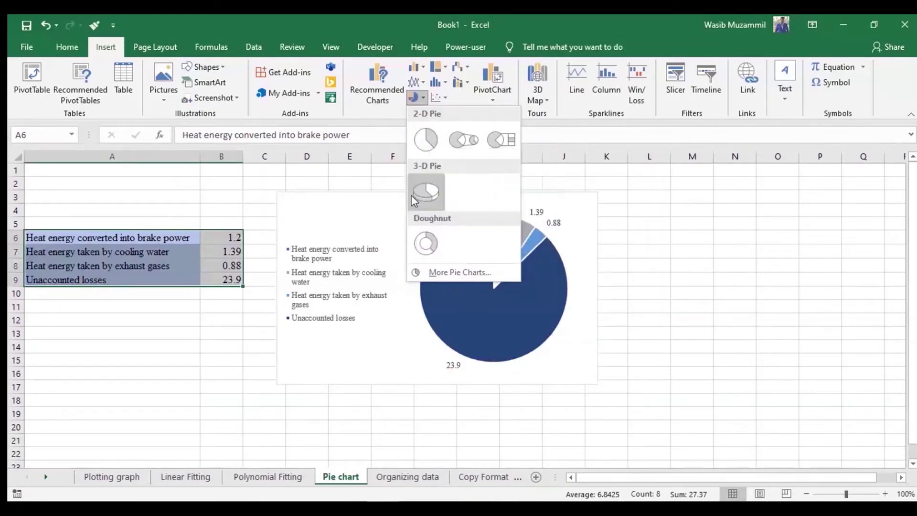
left_click(687, 270)
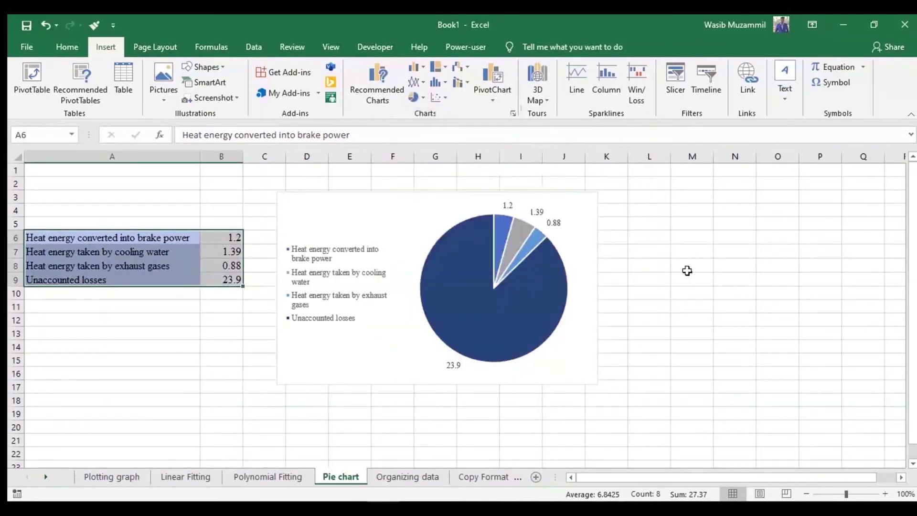
left_click(419, 69)
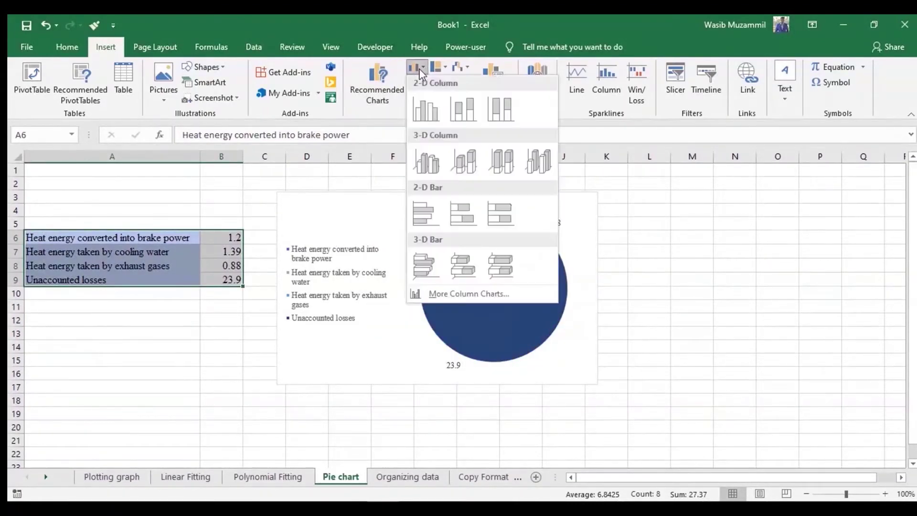
left_click(420, 112)
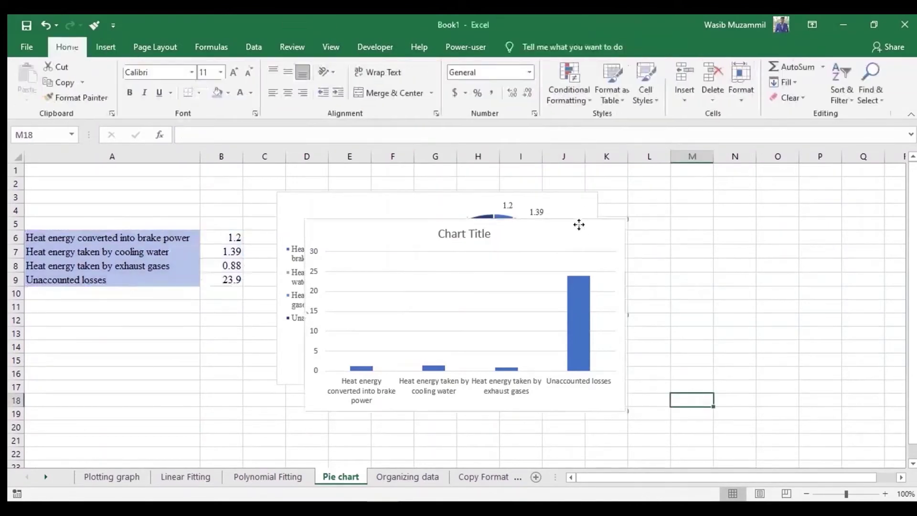
- Delete the column chart's title and place the chart beside the pie chart
mouse_move(585, 225)
left_mouse_down()
mouse_move(854, 181)
mouse_move(385, 205)
left_mouse_up()
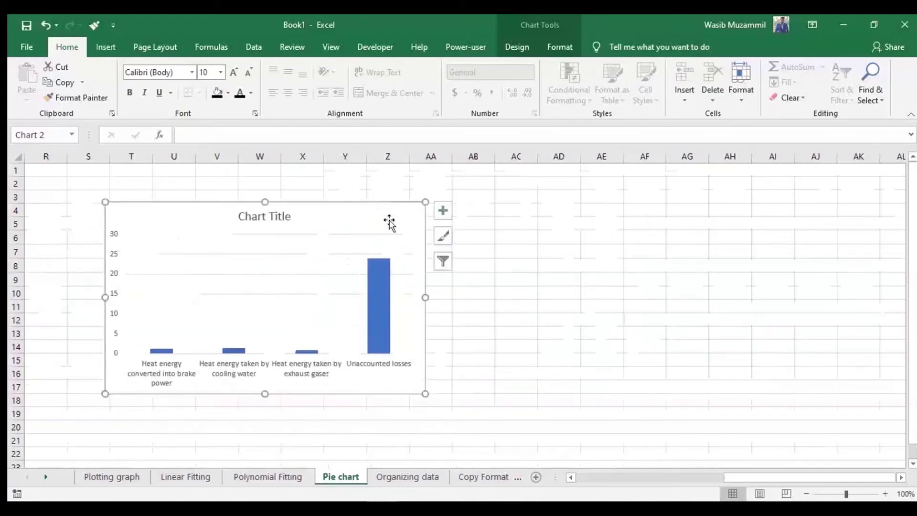
left_click(285, 220)
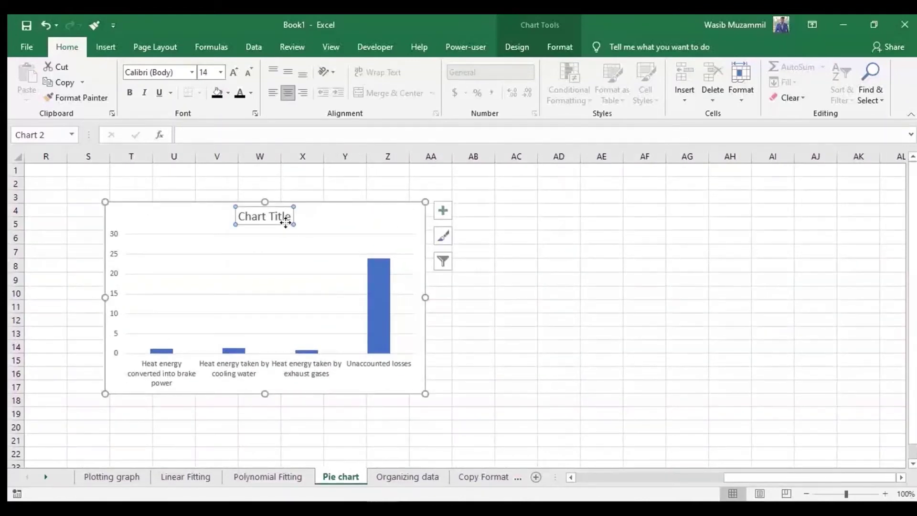
key("Delete")
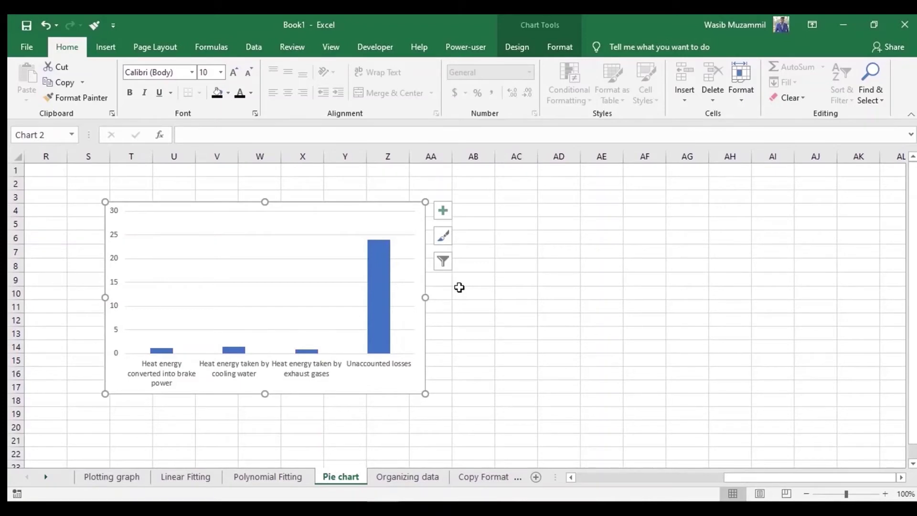
scroll(460, 287, "left", 3)
mouse_move(450, 208)
left_mouse_down()
mouse_move(159, 212)
mouse_move(143, 200)
left_mouse_up()
scroll(143, 201, "left", 3)
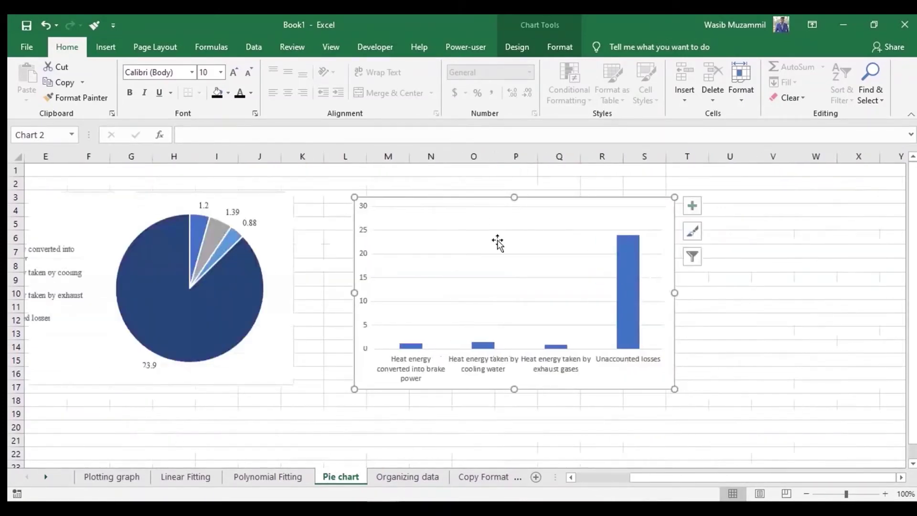
left_click_drag(421, 204, 385, 198)
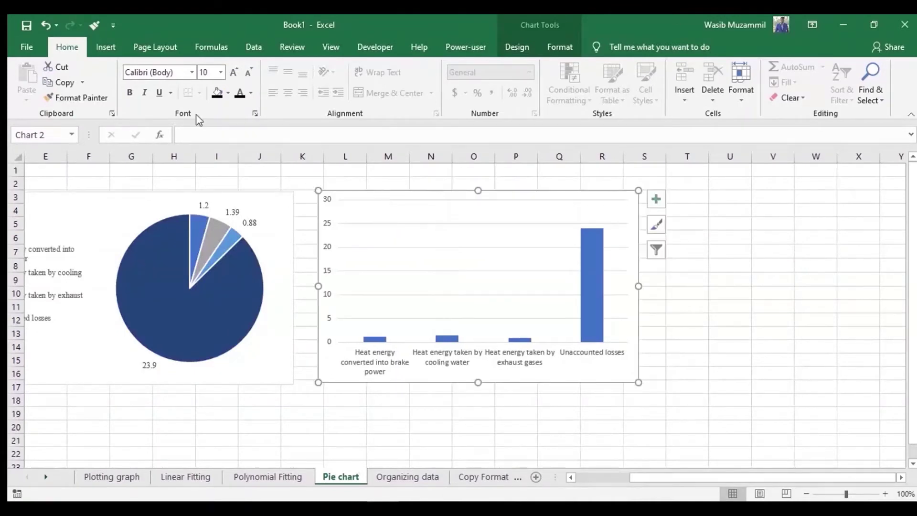
- Apply Times New Roman to the column chart's text
left_click(191, 73)
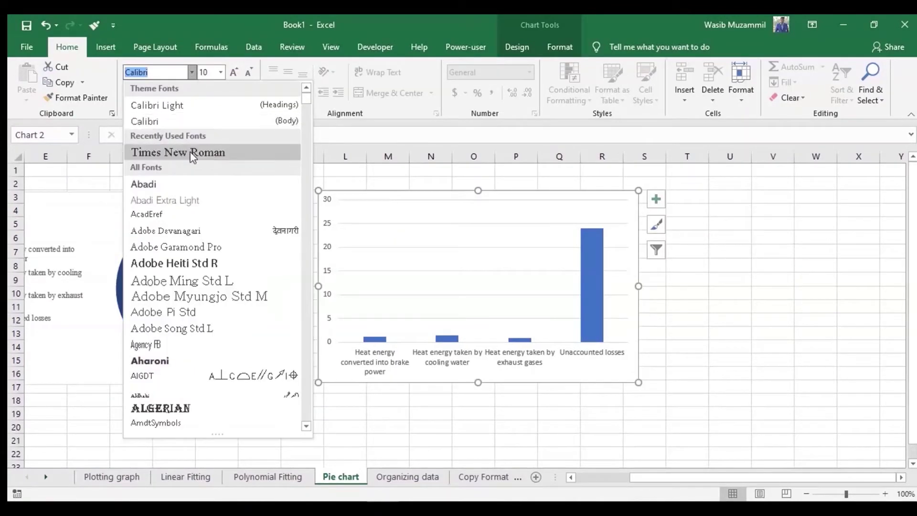
left_click(193, 152)
left_click(788, 333)
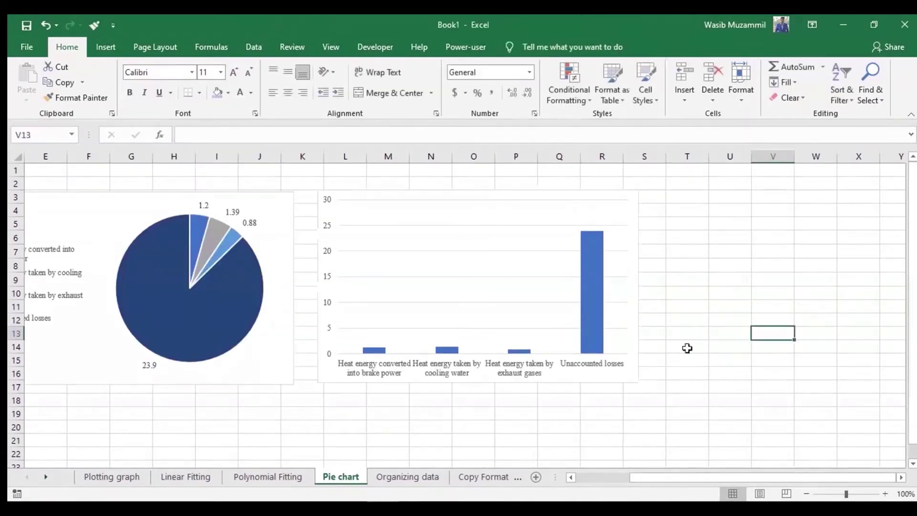
scroll(618, 339, "left", 4)
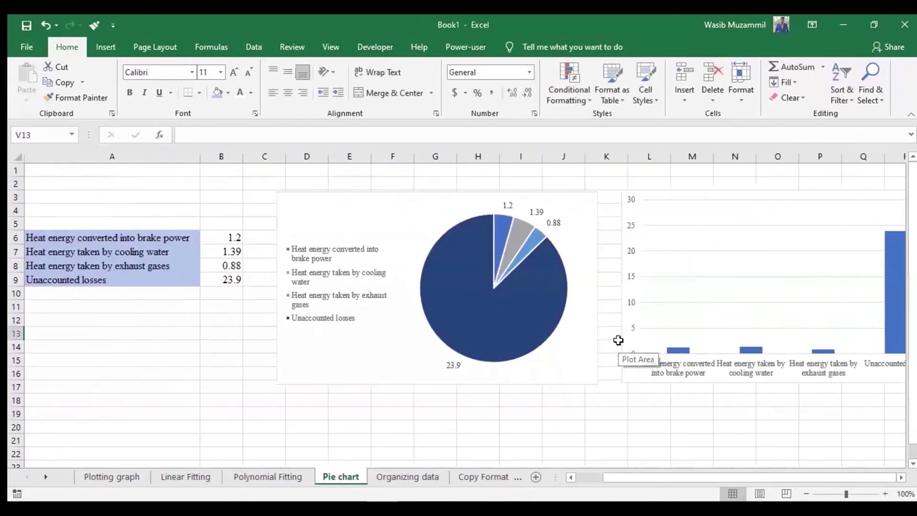
scroll(618, 340, "right", 1)
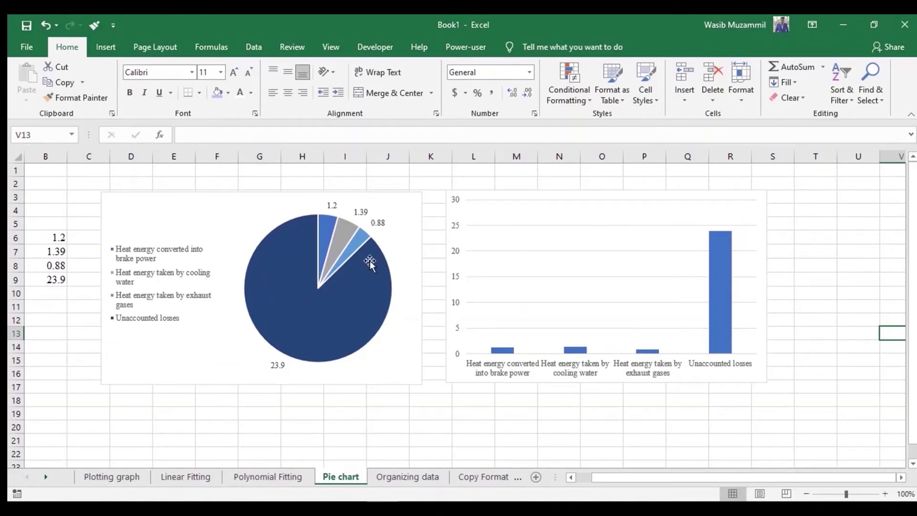
- Review the column chart's Change Colors palettes and close them without changes
left_click(594, 231)
left_click(722, 287)
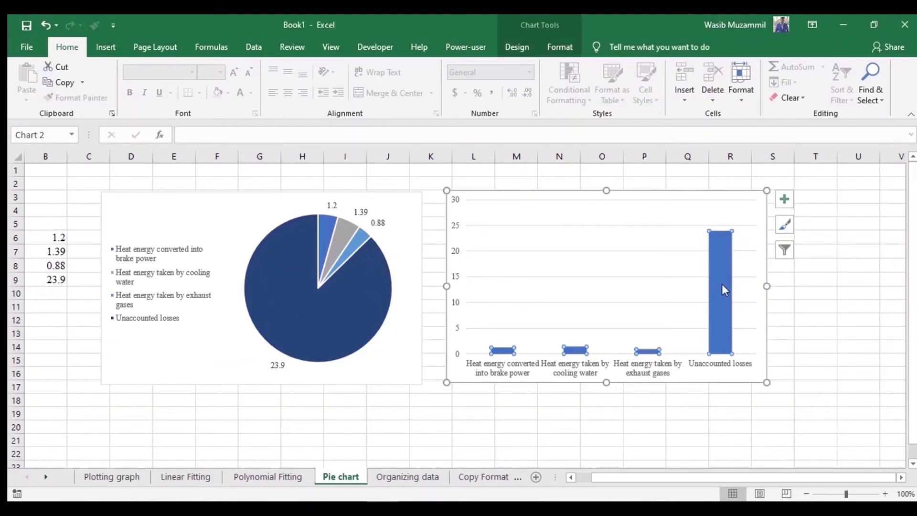
left_click(520, 48)
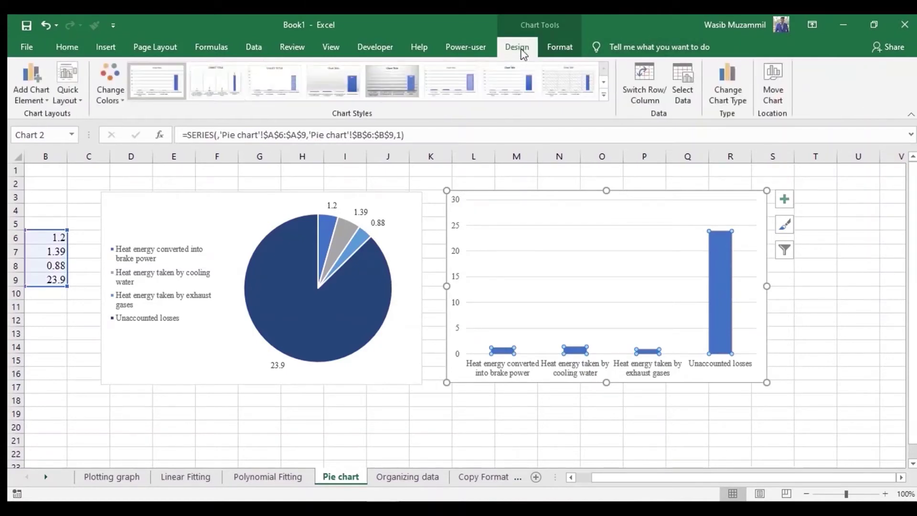
left_click(110, 83)
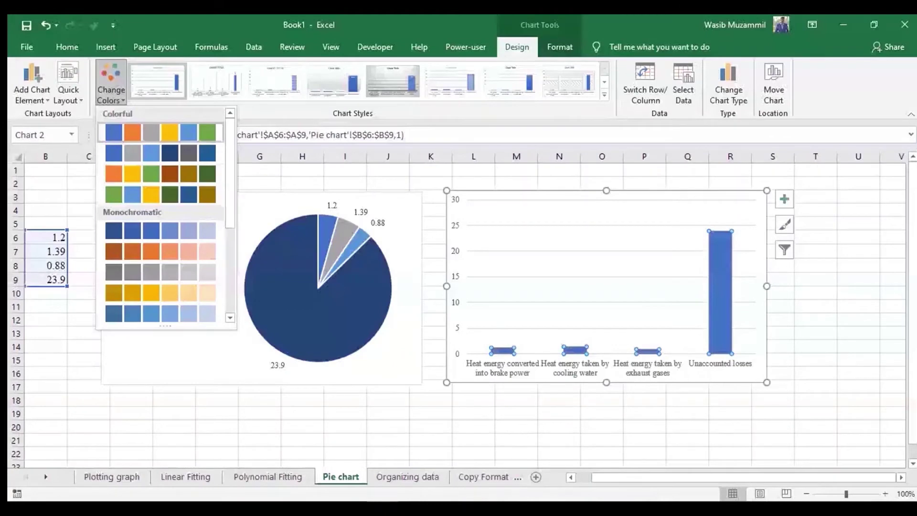
left_click(596, 404)
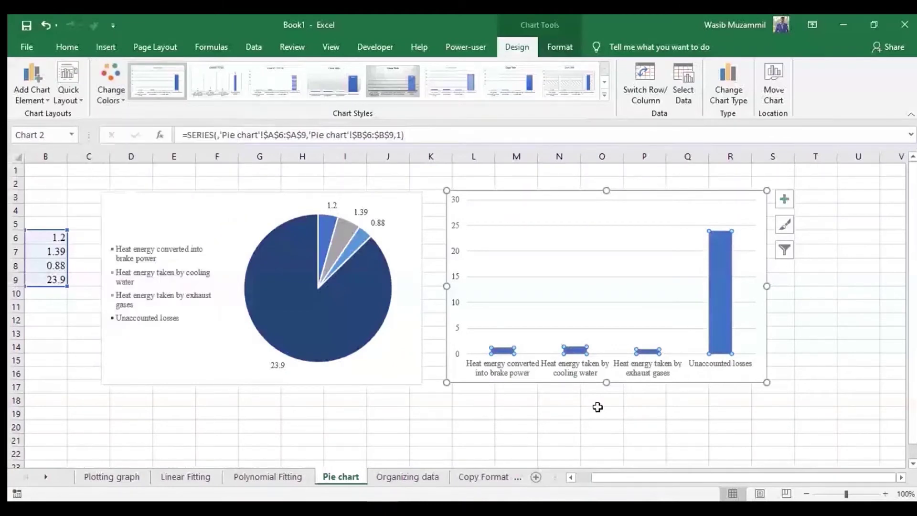
left_click(528, 420)
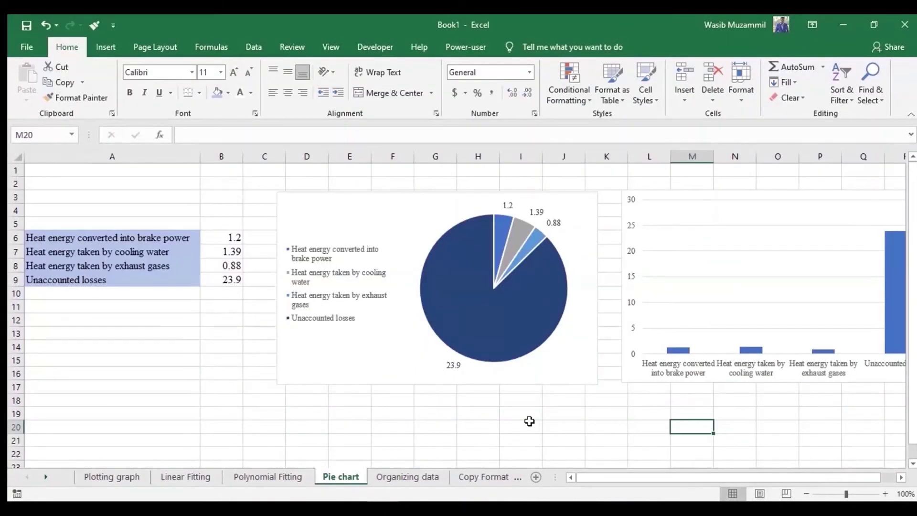
- Browse the hierarchy and waterfall chart galleries, then close them without inserting anything
left_click(119, 50)
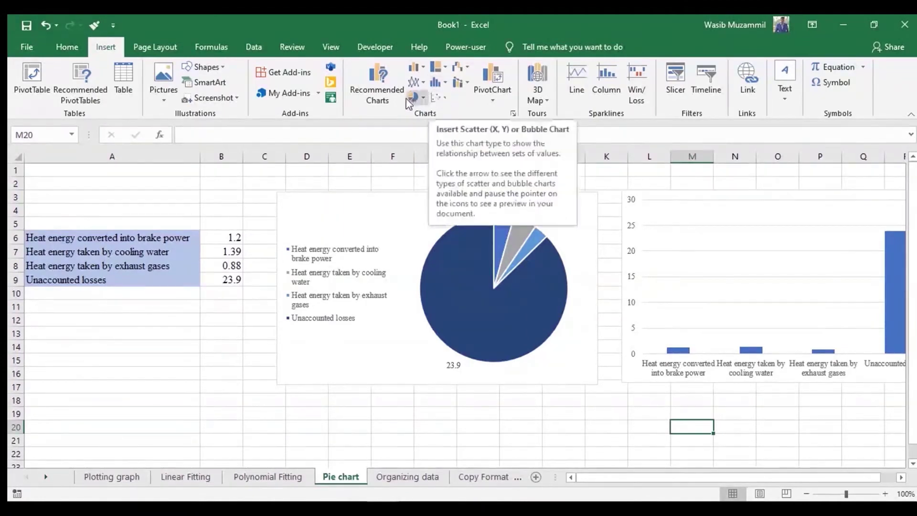
left_click(445, 69)
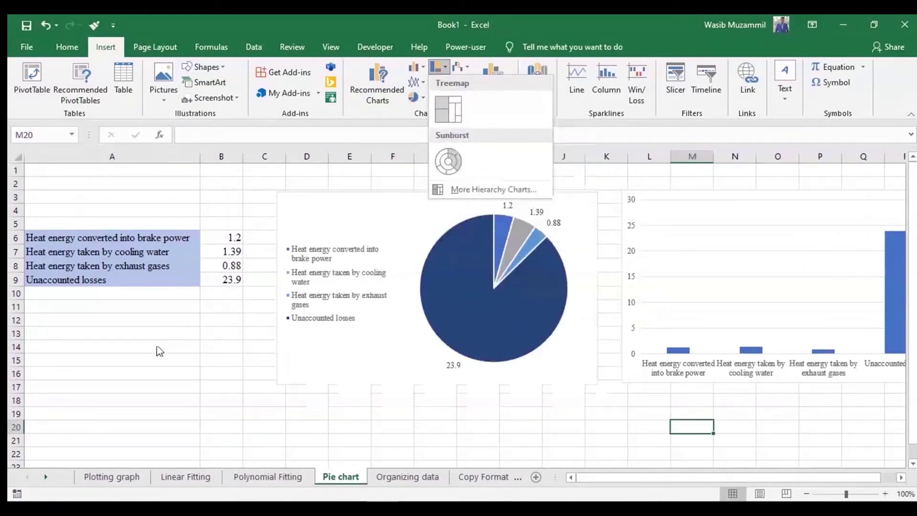
left_click(466, 71)
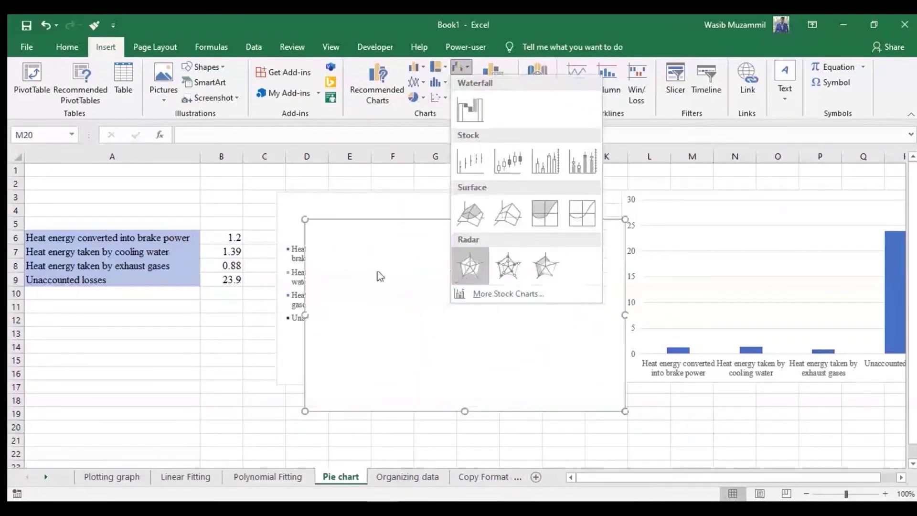
left_click(205, 337)
left_click(149, 377)
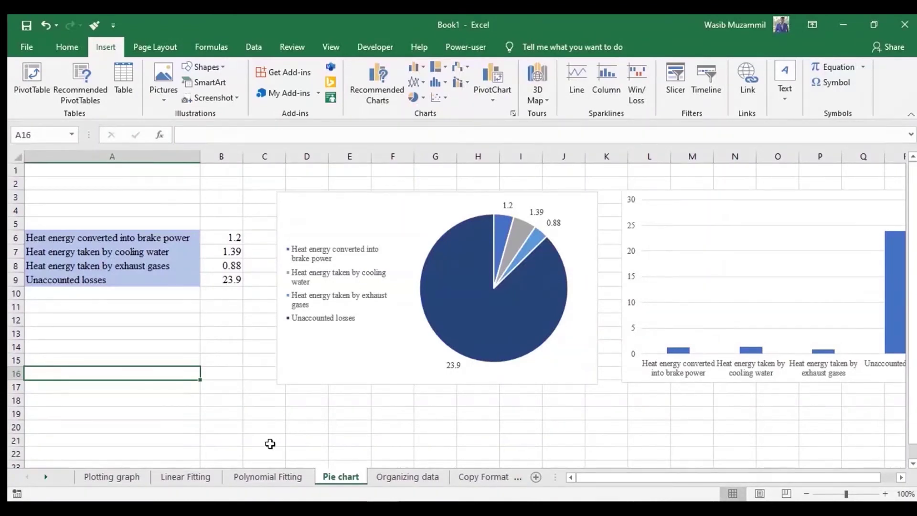
left_click(420, 477)
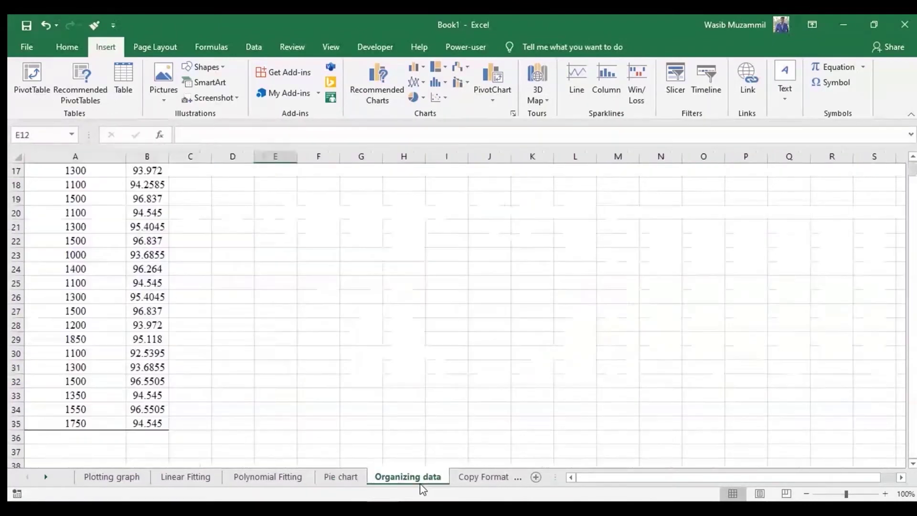
scroll(357, 405, "up", 5)
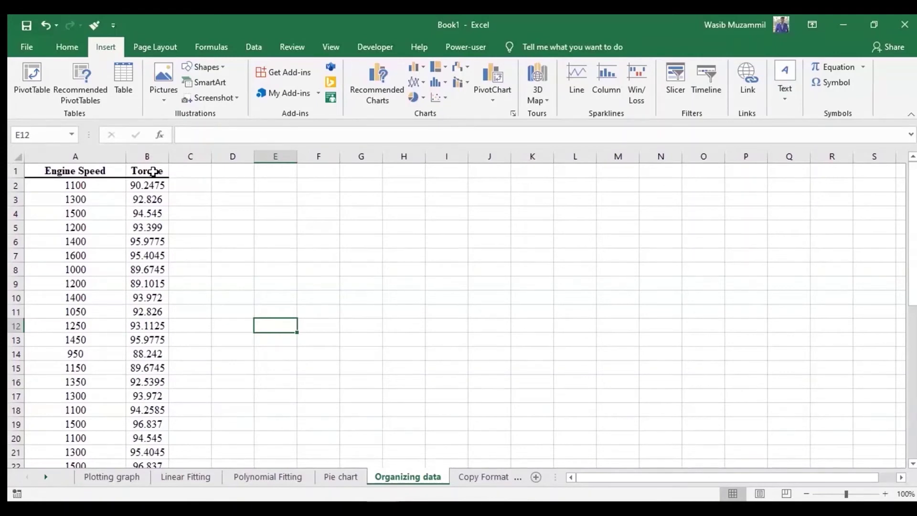
left_click(189, 212)
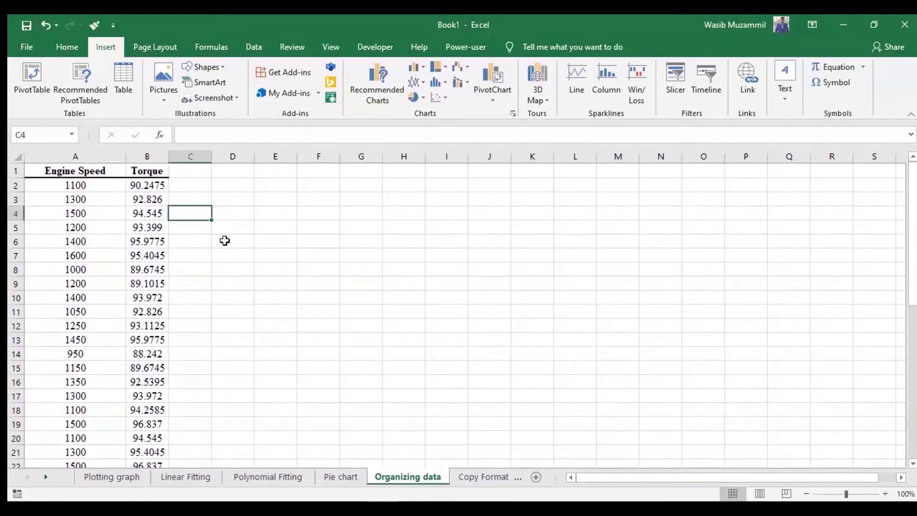
left_click(291, 265)
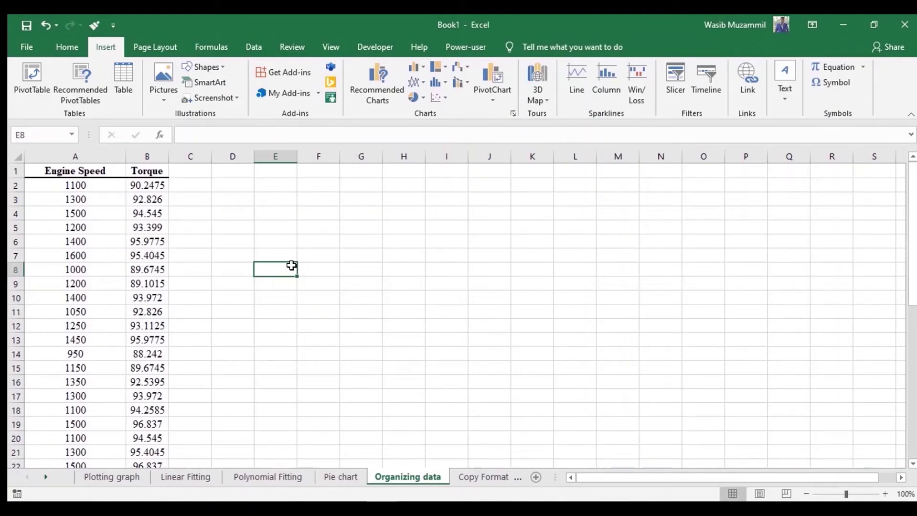
left_click(83, 173)
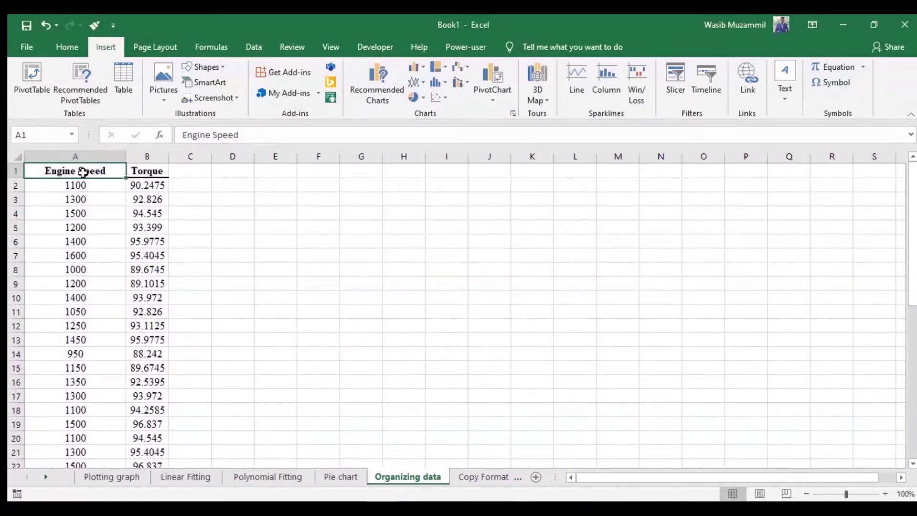
left_click(311, 173)
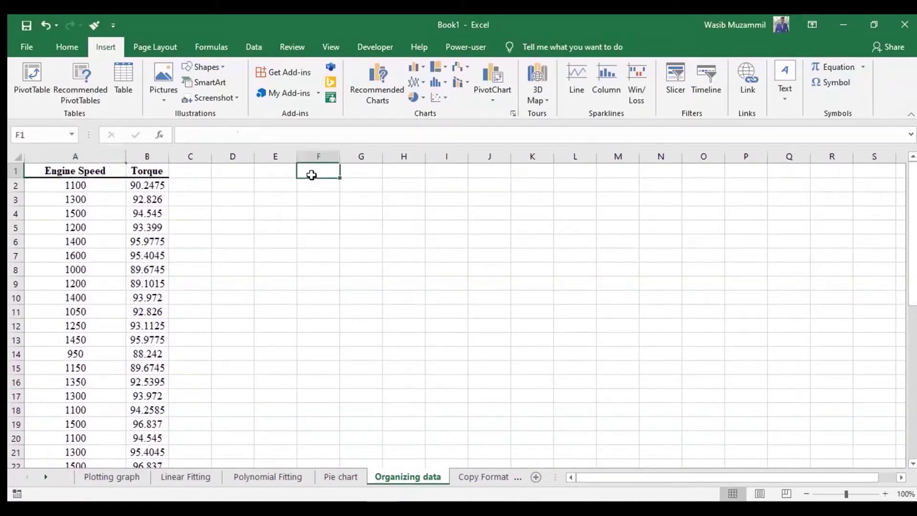
left_click(98, 173)
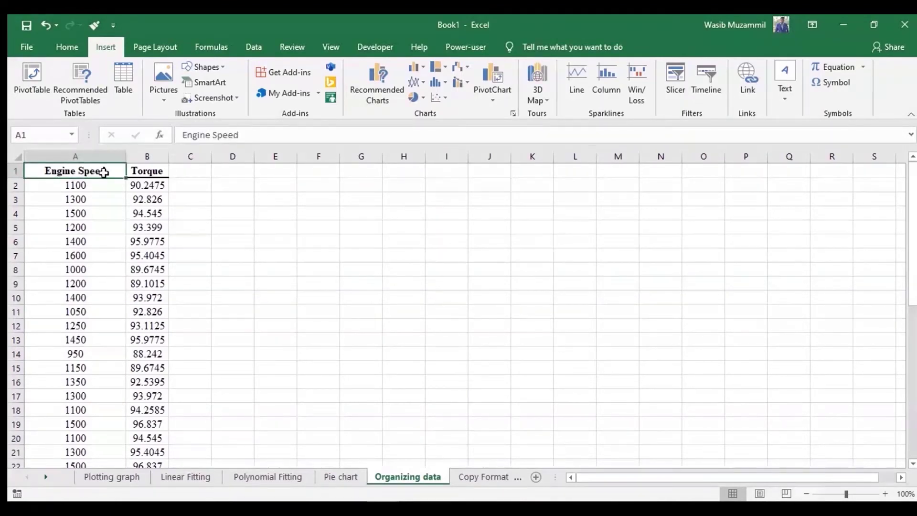
mouse_move(104, 172)
left_mouse_down()
mouse_move(88, 472)
mouse_move(157, 436)
left_mouse_up()
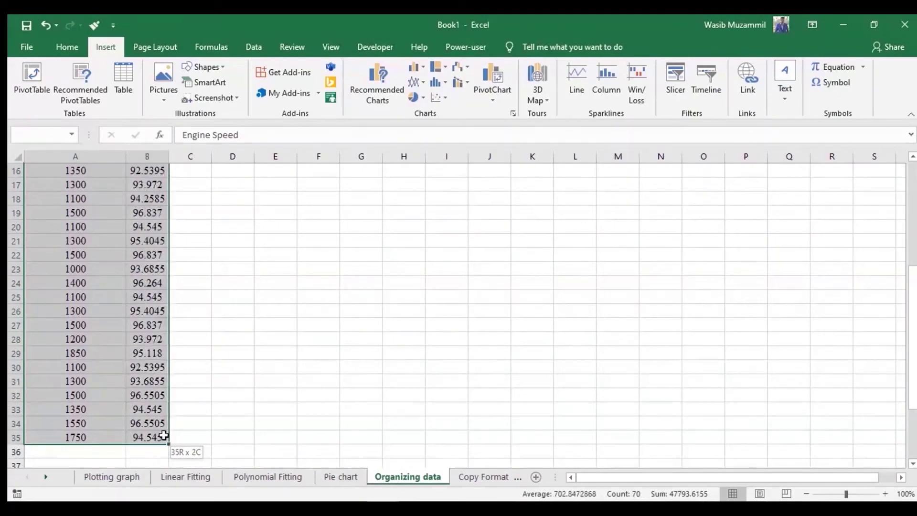
scroll(164, 435, "up", 5)
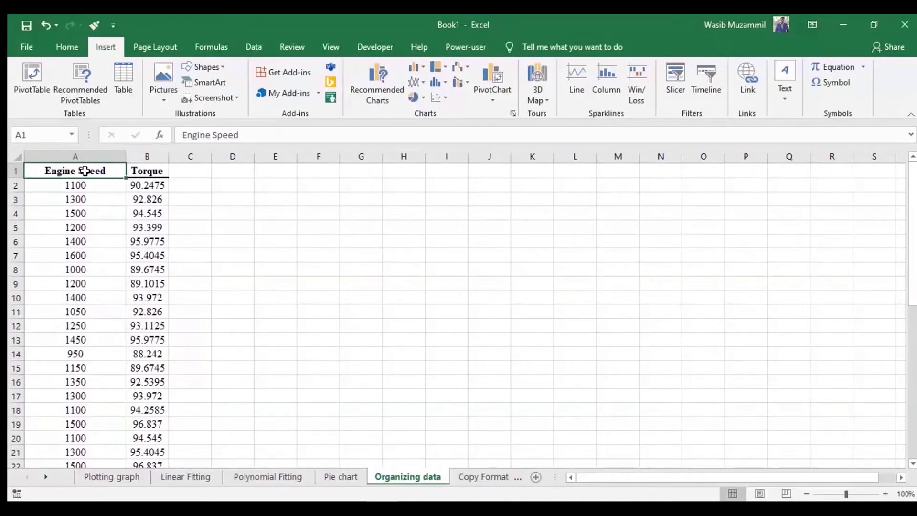
scroll(85, 170, "down", 5)
scroll(85, 171, "up", 5)
key("ctrl+shift+Down")
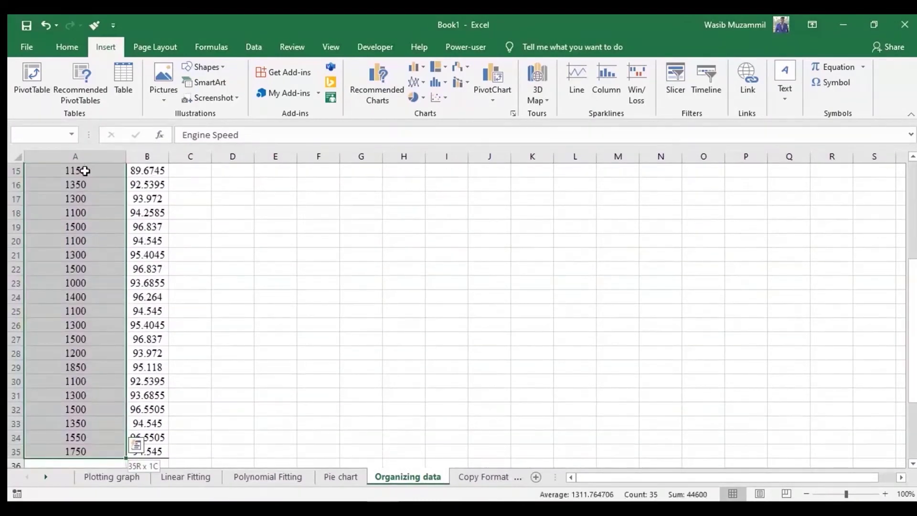
scroll(85, 170, "up", 5)
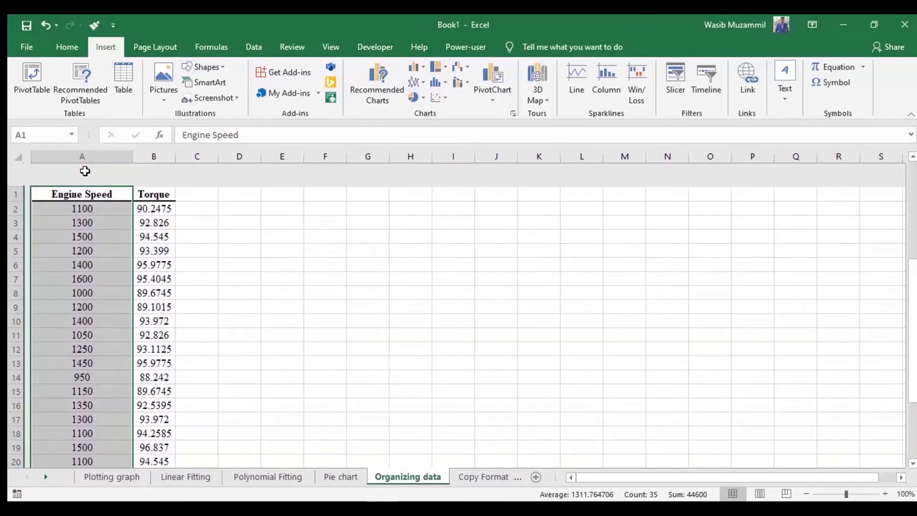
left_click(368, 207)
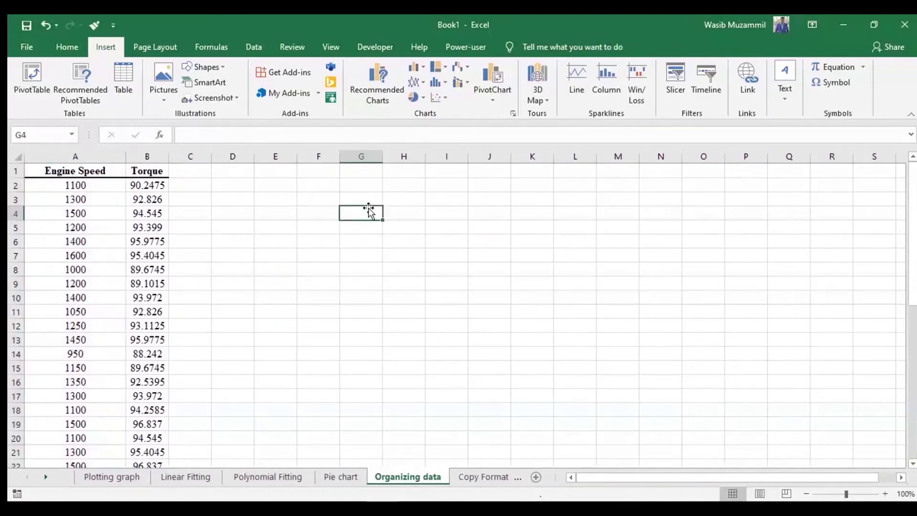
- Enter 'Ctrl+Shift+Down arrow' in G4, correcting the 'aror' typo to 'arrow'
type("Ctrl")
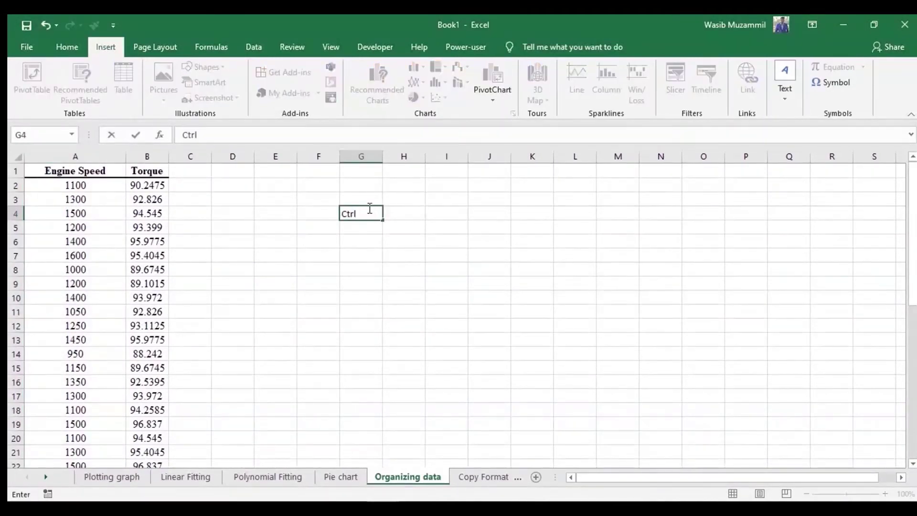
type("+Shif")
type("t+Do")
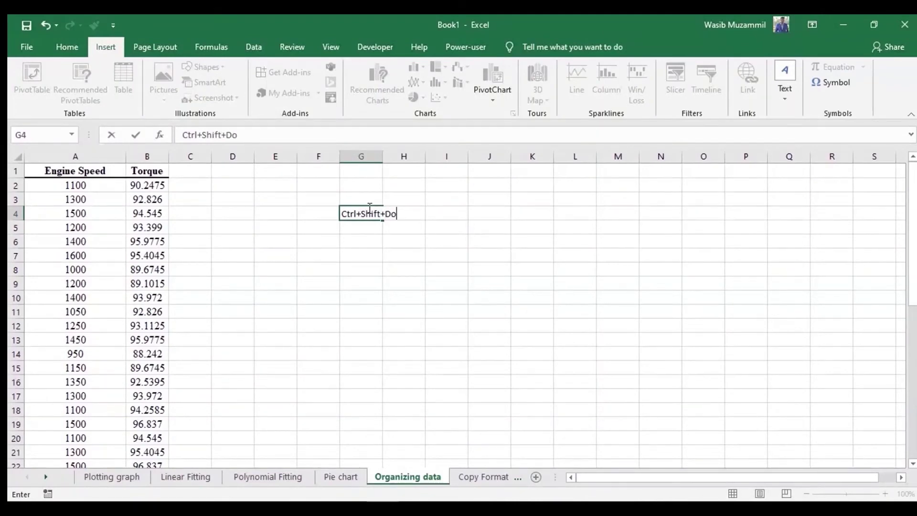
type("wn aror")
key("Return")
left_click(421, 216)
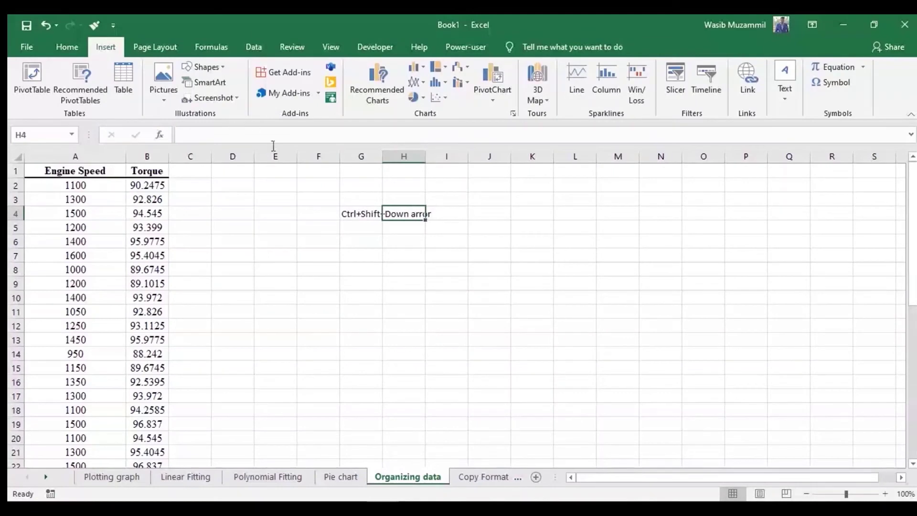
left_click(373, 216)
left_click(282, 134)
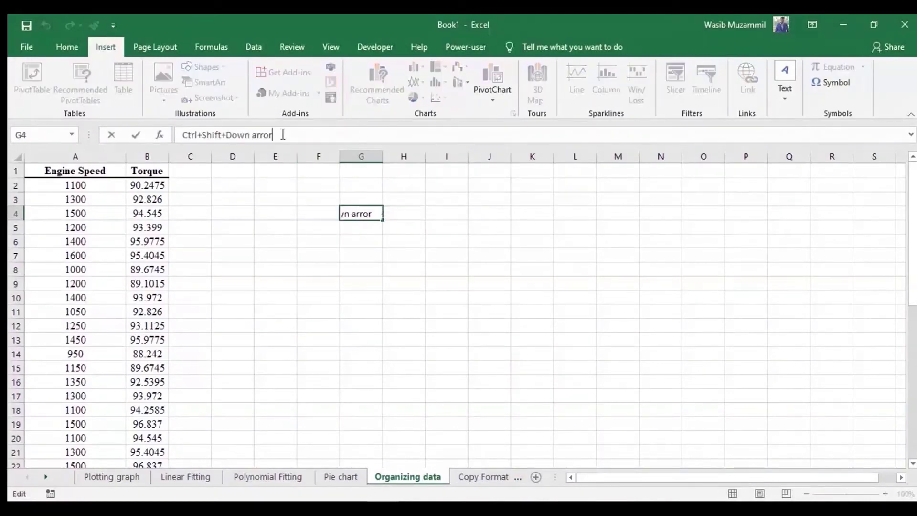
key("BackSpace")
type("w")
key("Return")
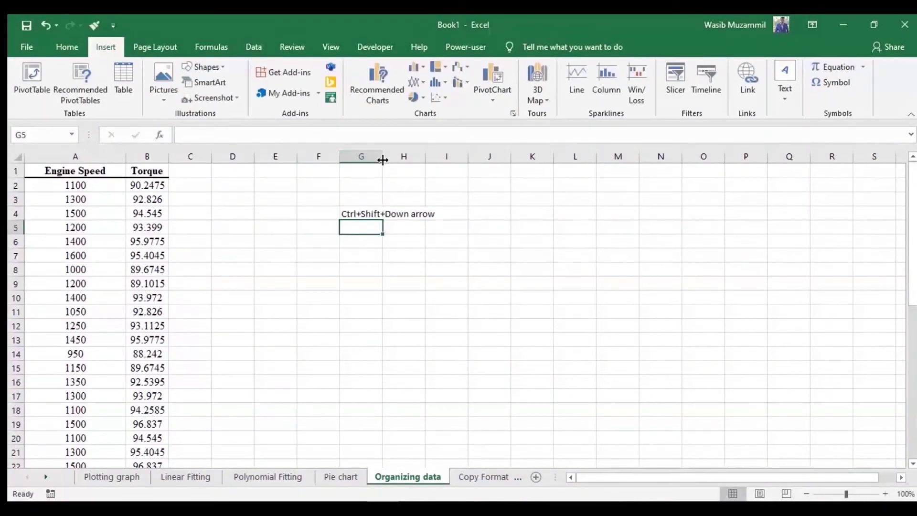
- Autofit column G to the note and return to header cell A1
double_click(379, 158)
left_click(422, 300)
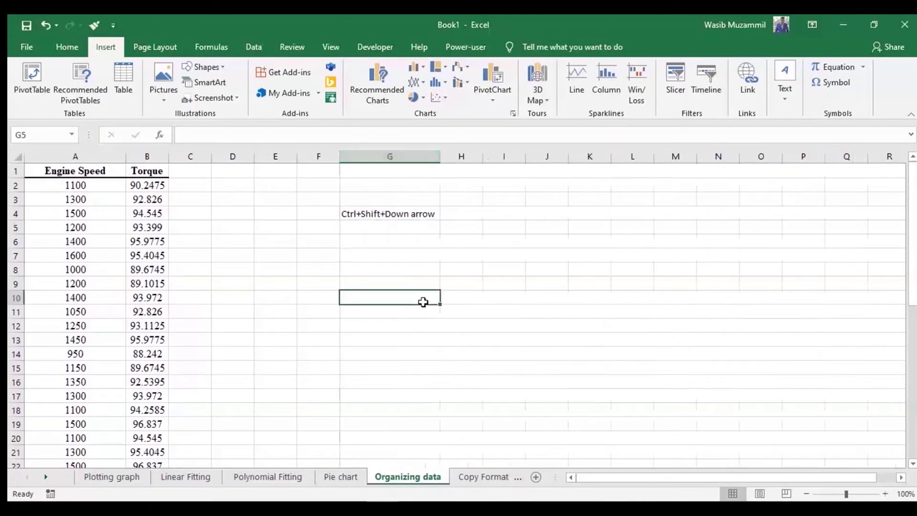
left_click(83, 174)
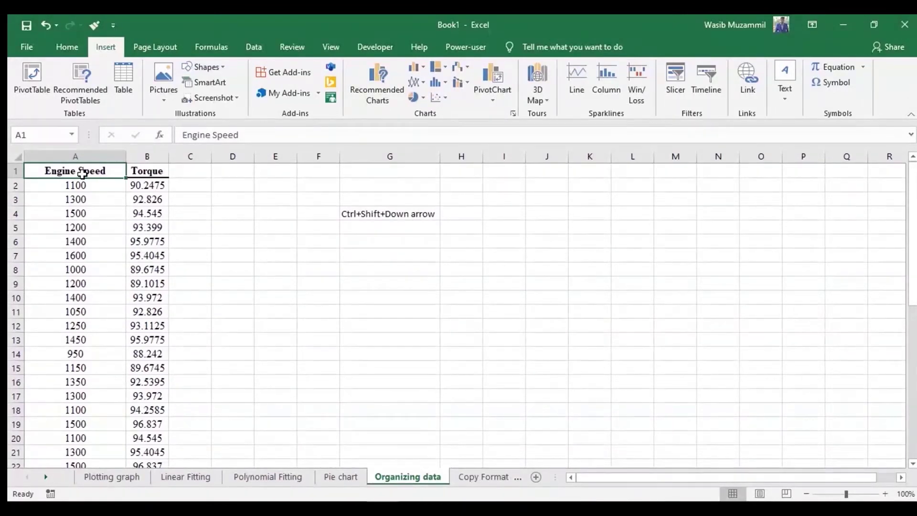
- Dismiss the outline warning and select A1:B35 with Ctrl+Shift+Right and Ctrl+Shift+Down
key("ctrl+8")
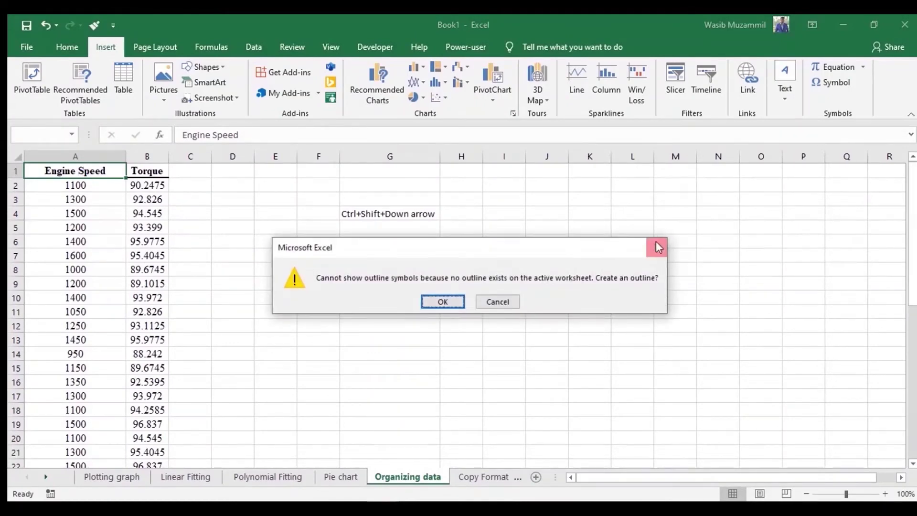
left_click(656, 247)
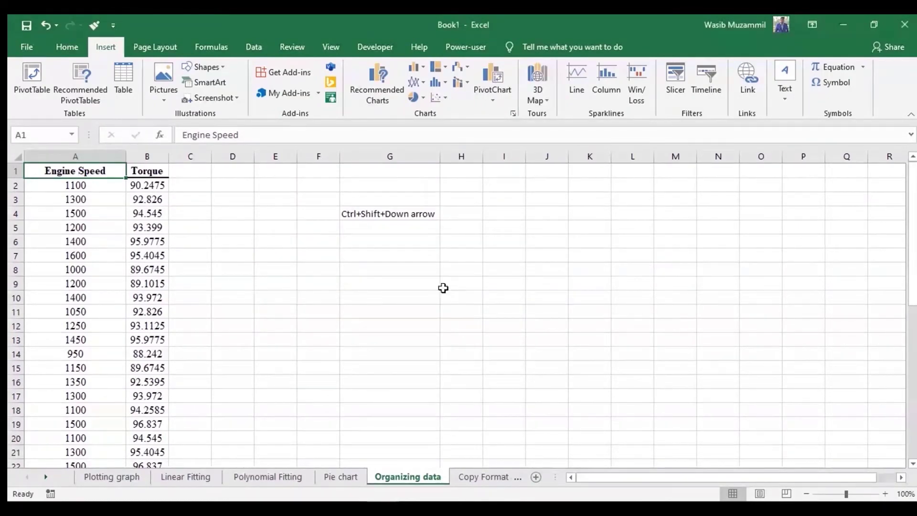
left_click(443, 288)
left_click(108, 173)
key("ctrl+shift+Right")
key("ctrl+shift+Down")
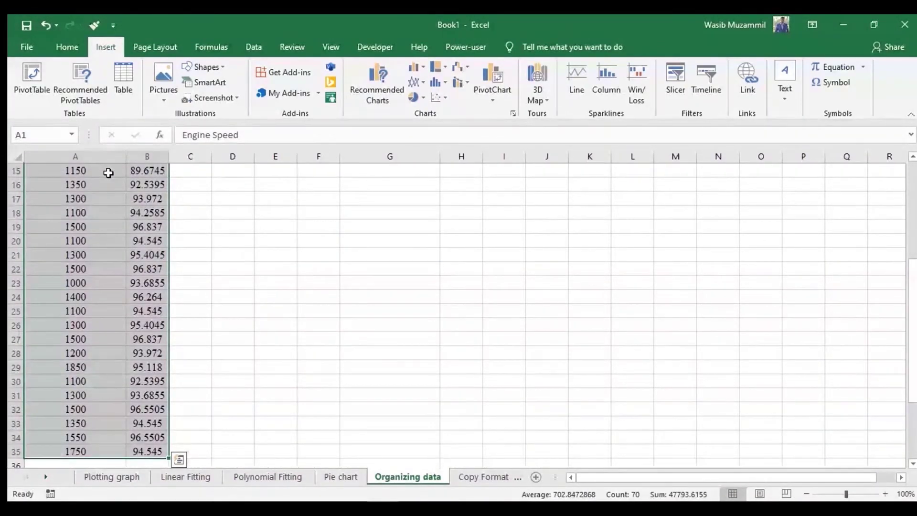
scroll(211, 253, "up", 5)
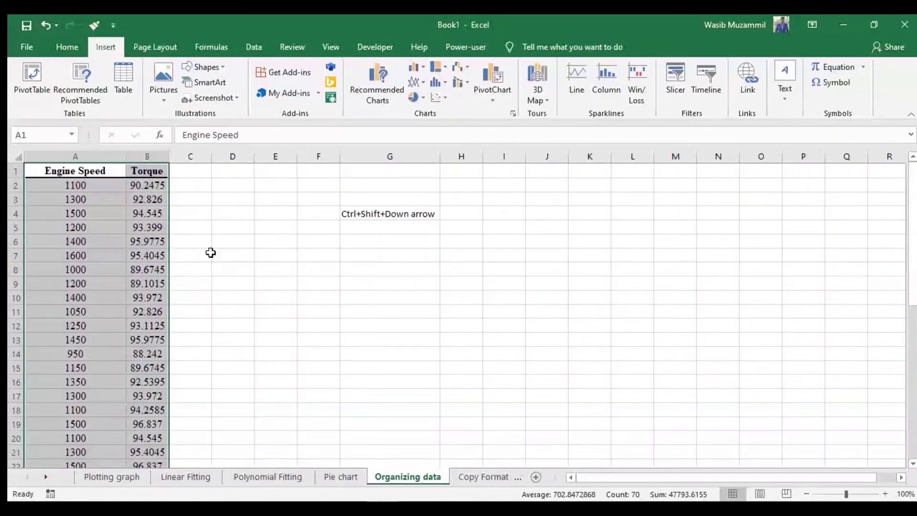
left_click(211, 252)
left_click(102, 170)
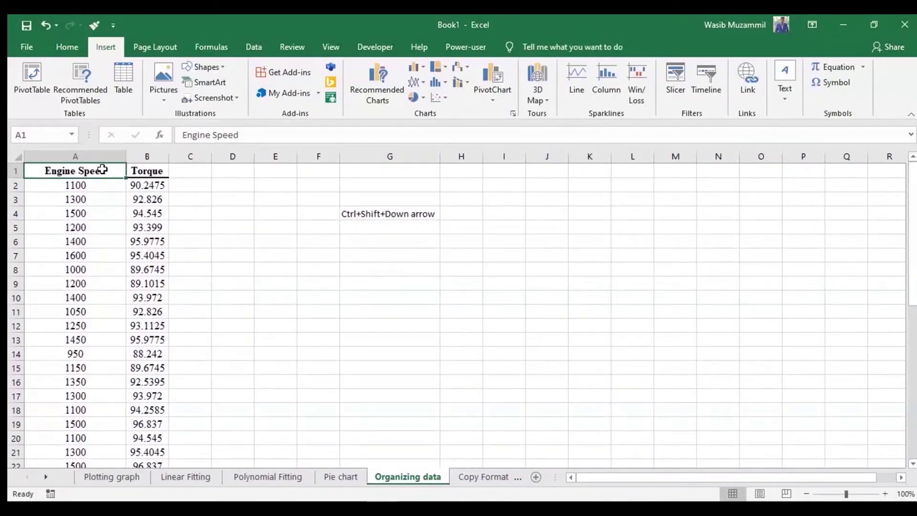
key("ctrl+shift+Right")
key("ctrl+shift+Down")
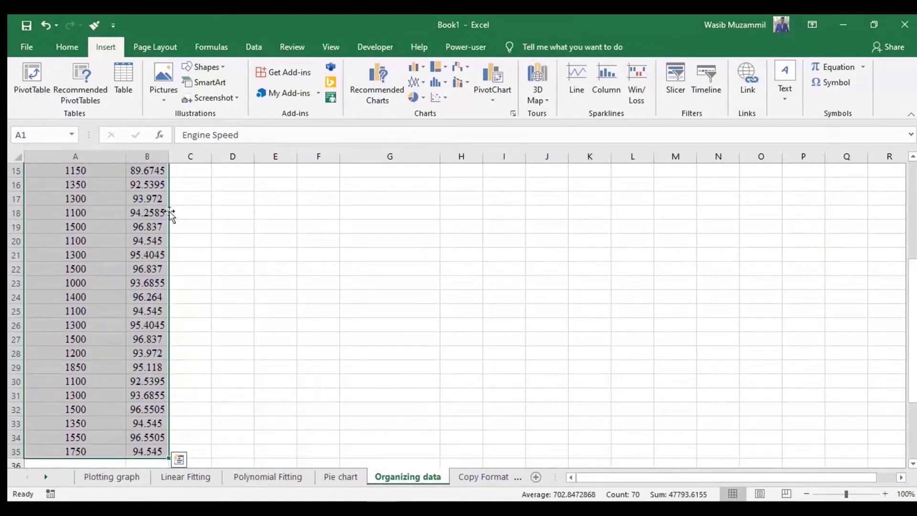
- Reselect A1:B35 using Ctrl+Shift+Down plus Shift+Right, then by shortcuts again
scroll(371, 303, "up", 5)
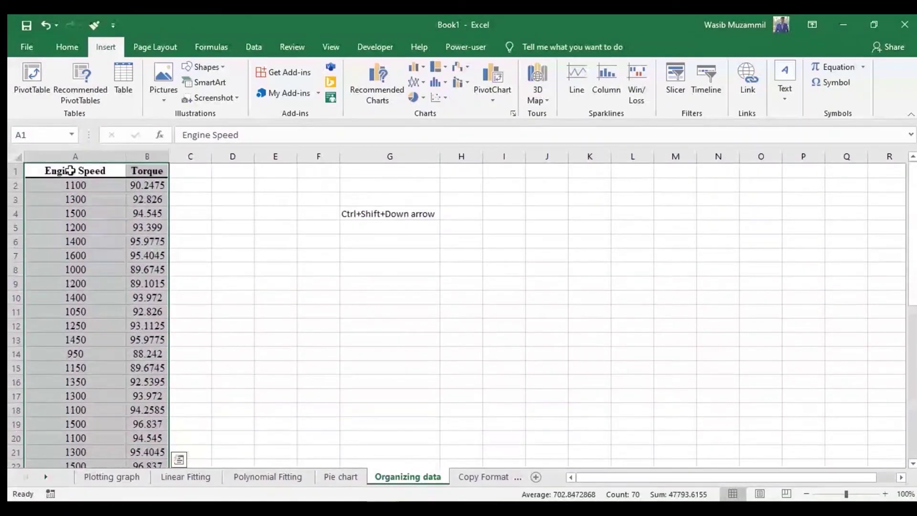
left_click(70, 170)
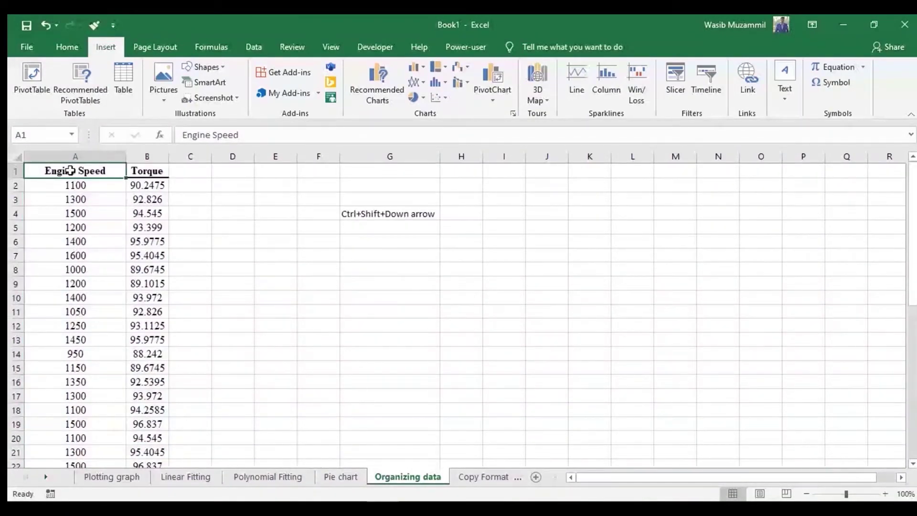
key("ctrl+shift+Down")
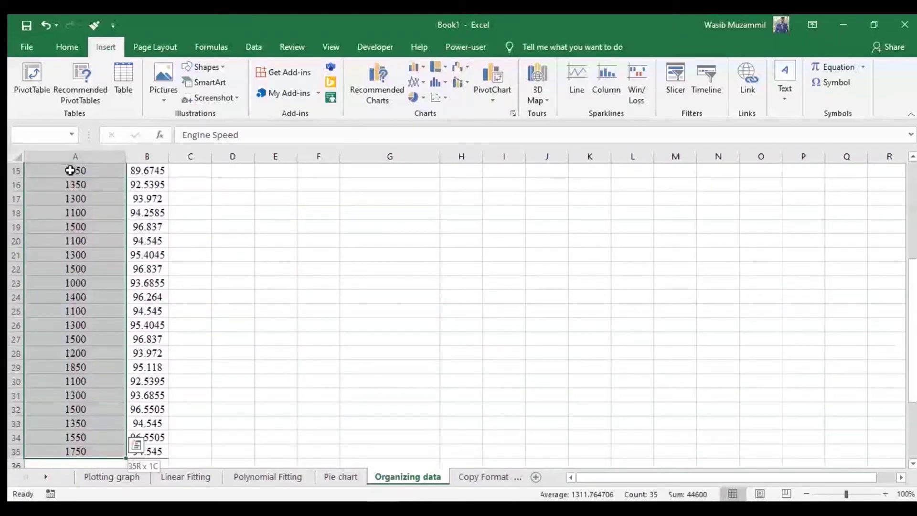
key("shift+Right")
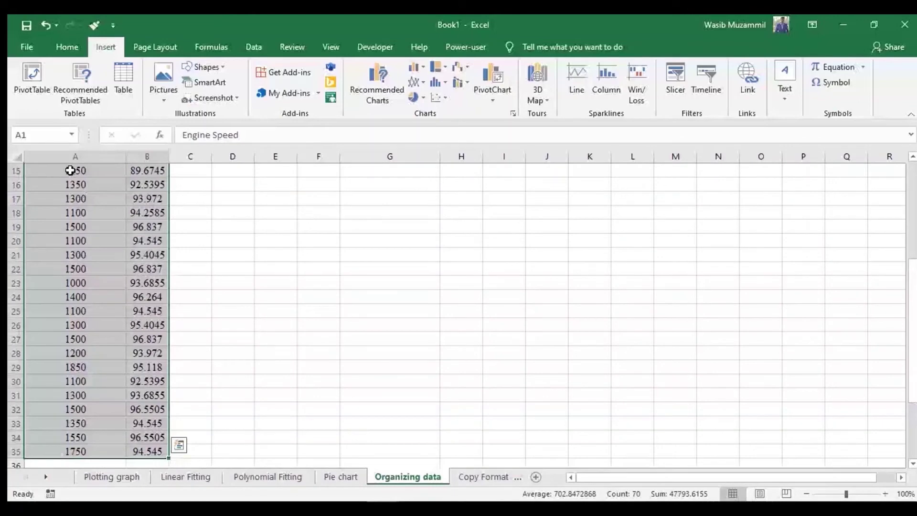
scroll(71, 170, "up", 5)
left_click(341, 239)
left_click(74, 177)
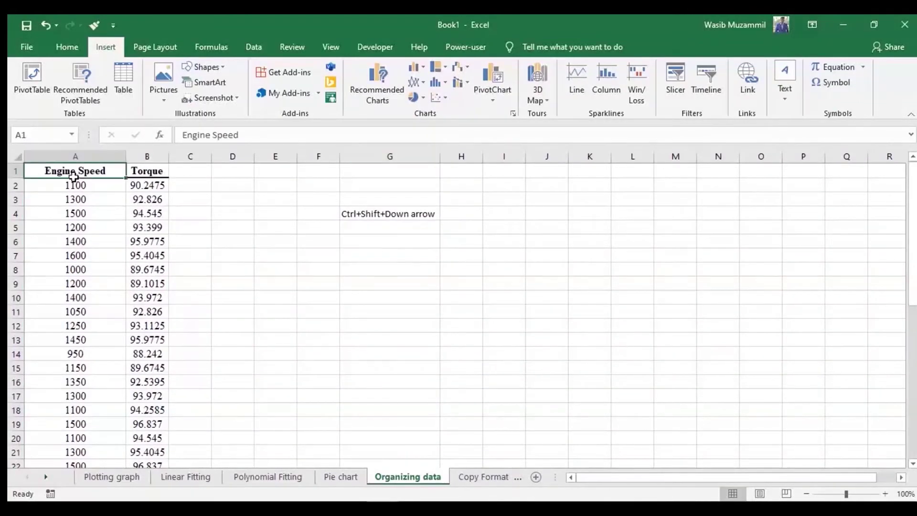
key("ctrl+shift+Right")
key("ctrl+shift+Down")
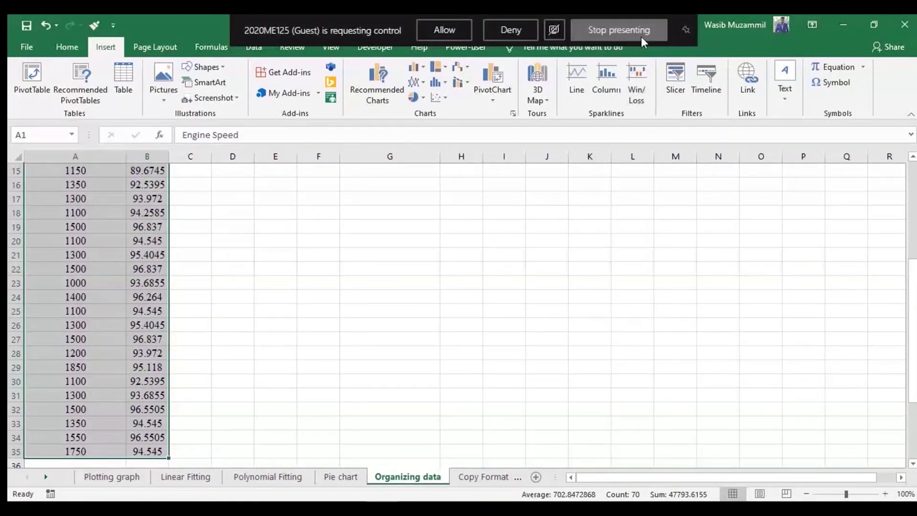
- Select A1:B35 once more with Ctrl+Shift+Down and Right, then add the new Sheet7
left_click(511, 33)
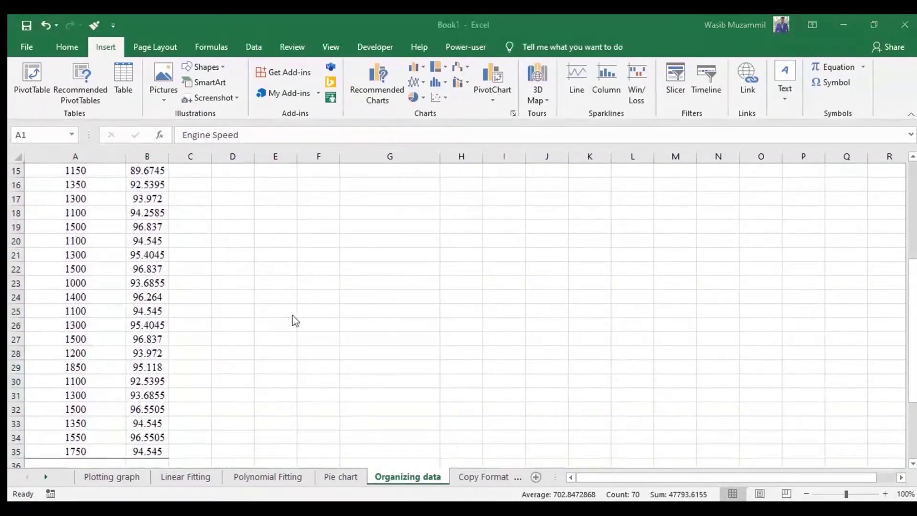
scroll(325, 296, "up", 3)
scroll(334, 272, "up", 2)
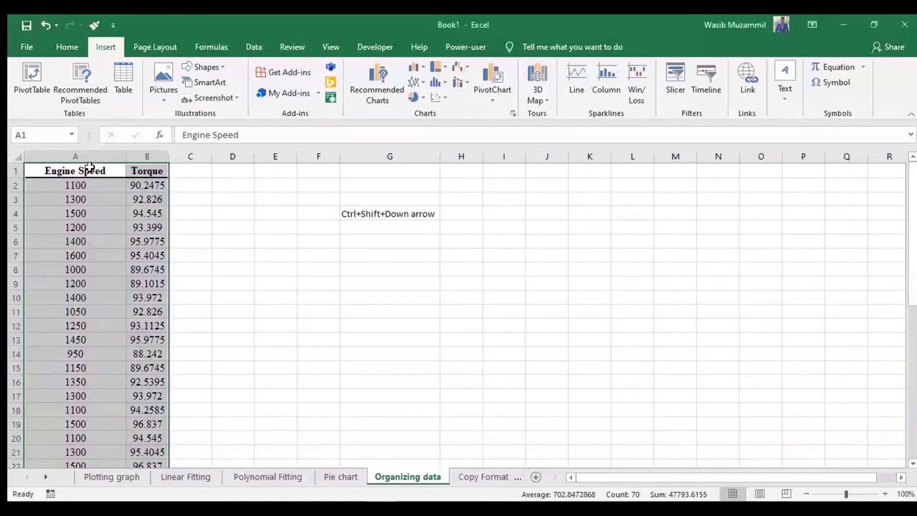
left_click(258, 236)
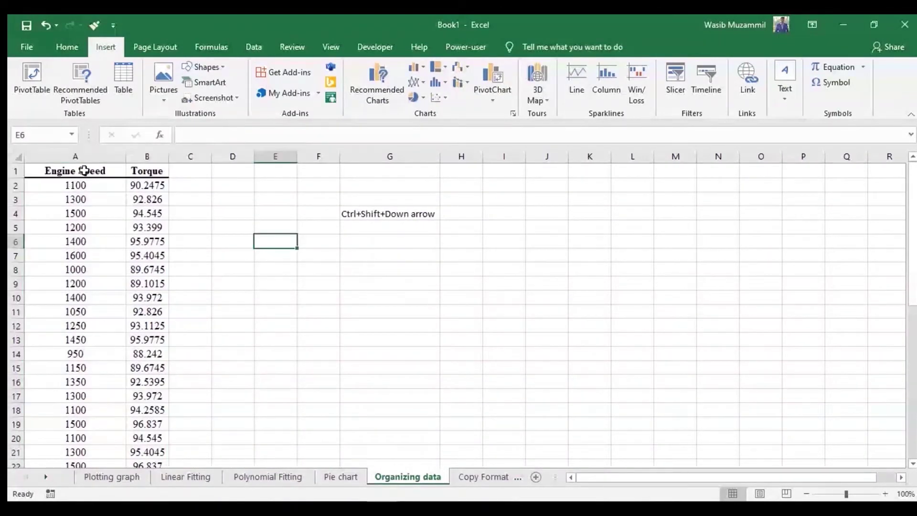
left_click(84, 170)
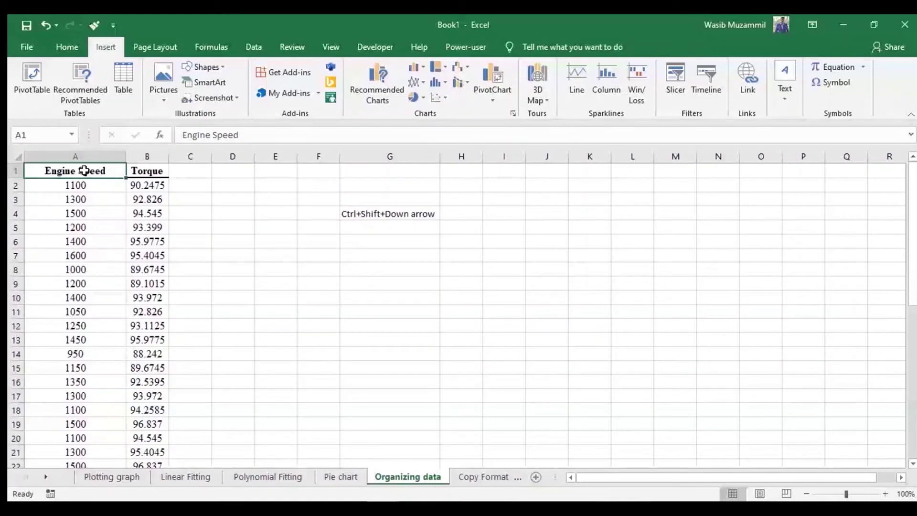
key("ctrl+shift+Down")
key("ctrl+shift+Right")
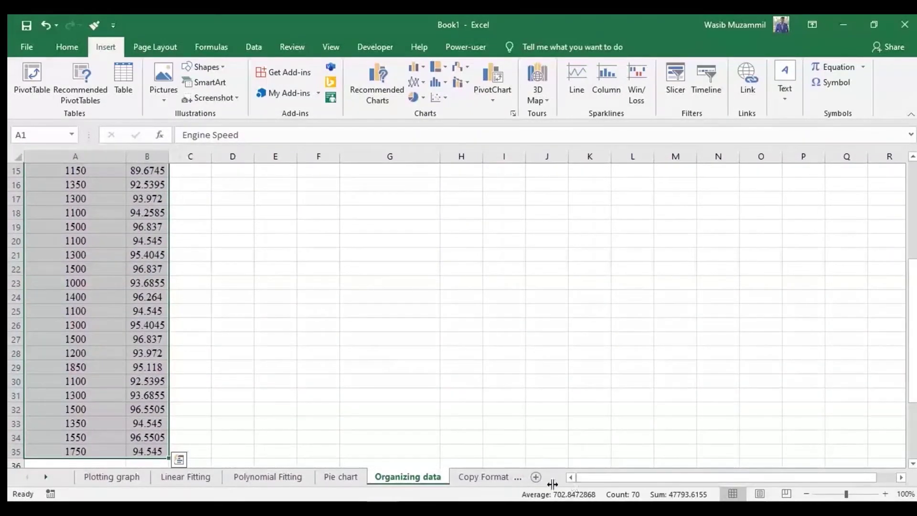
left_click(536, 477)
left_click(172, 266)
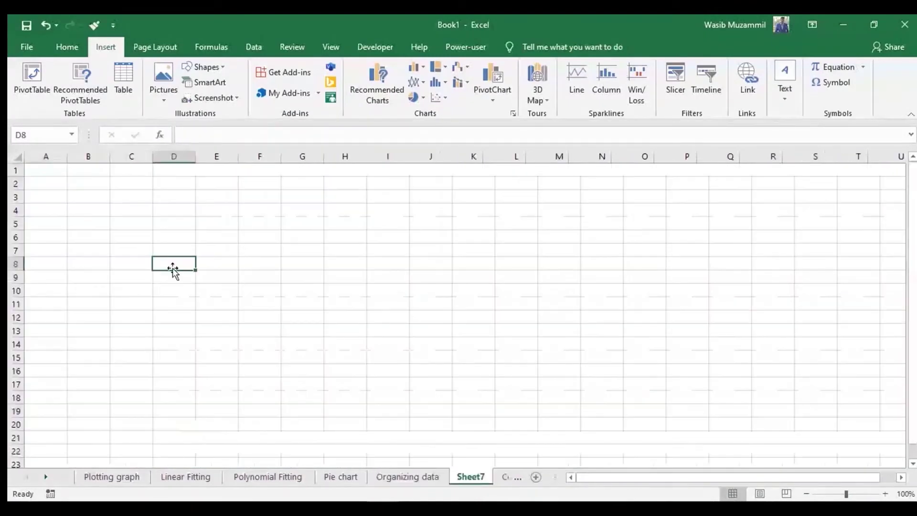
key("ctrl+a")
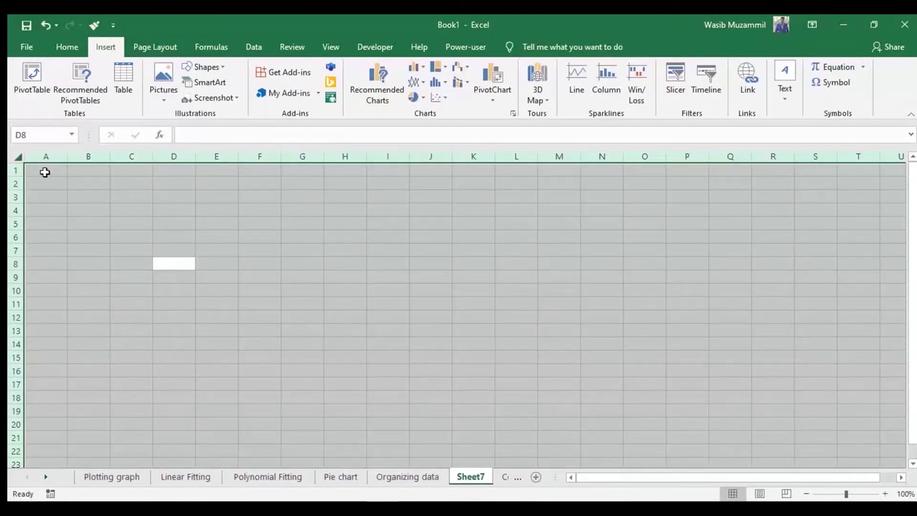
left_click(45, 172)
key("ctrl+a")
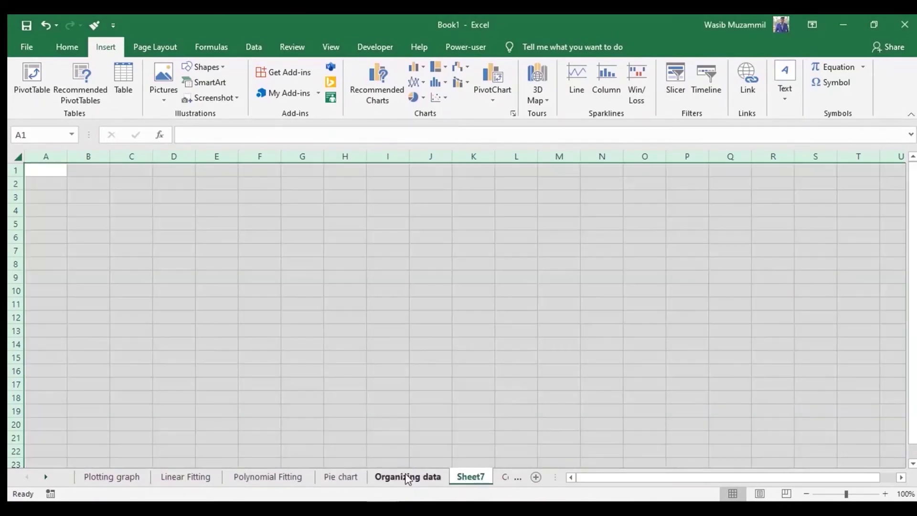
left_click(407, 477)
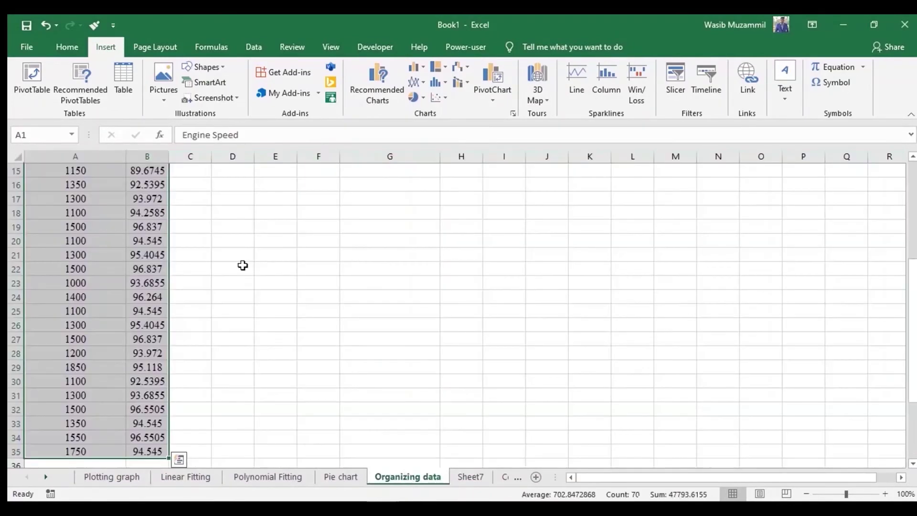
left_click(274, 280)
scroll(274, 280, "up", 6)
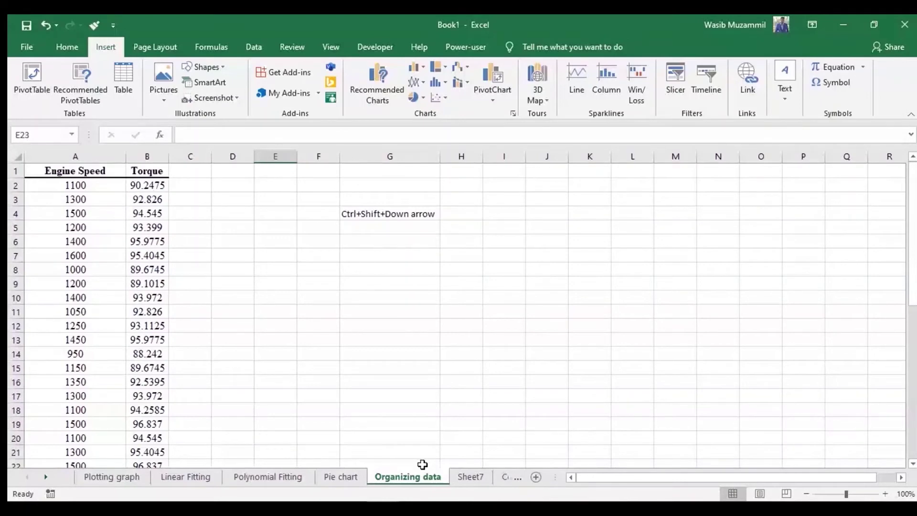
left_click(111, 174)
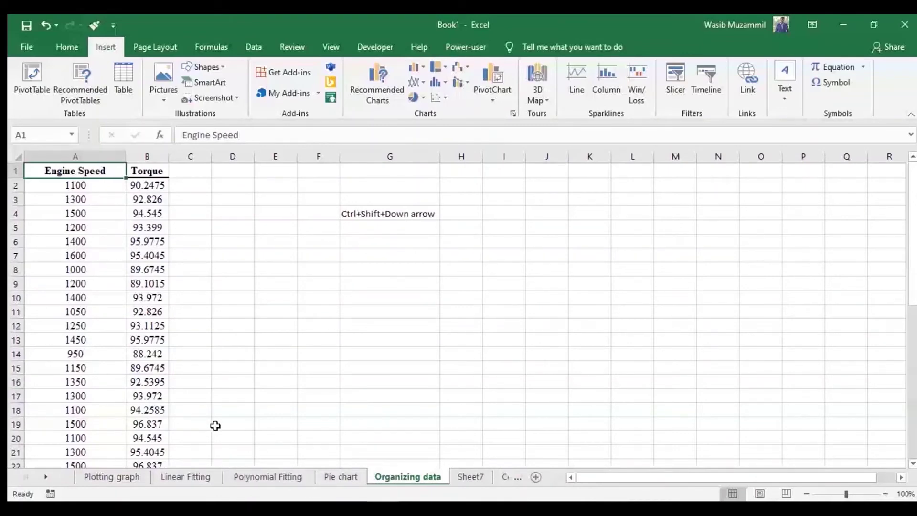
key("ctrl+shift+Down")
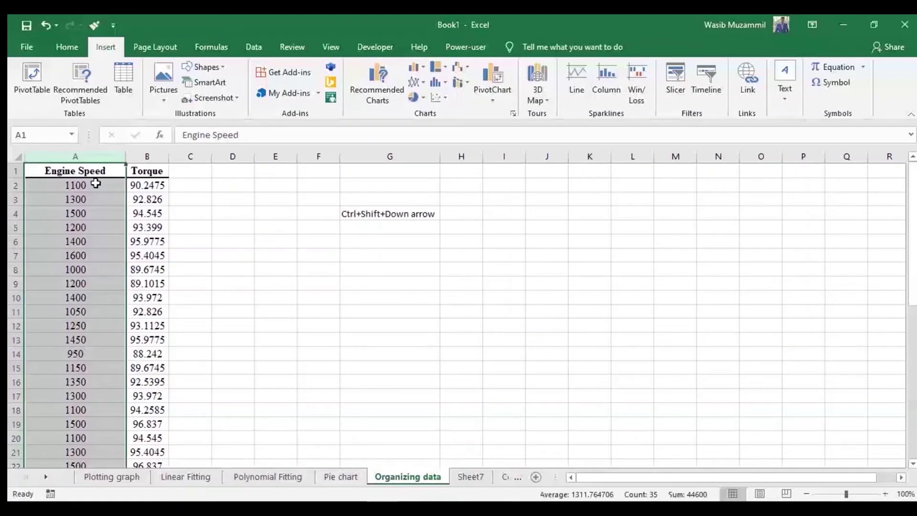
left_click(100, 172)
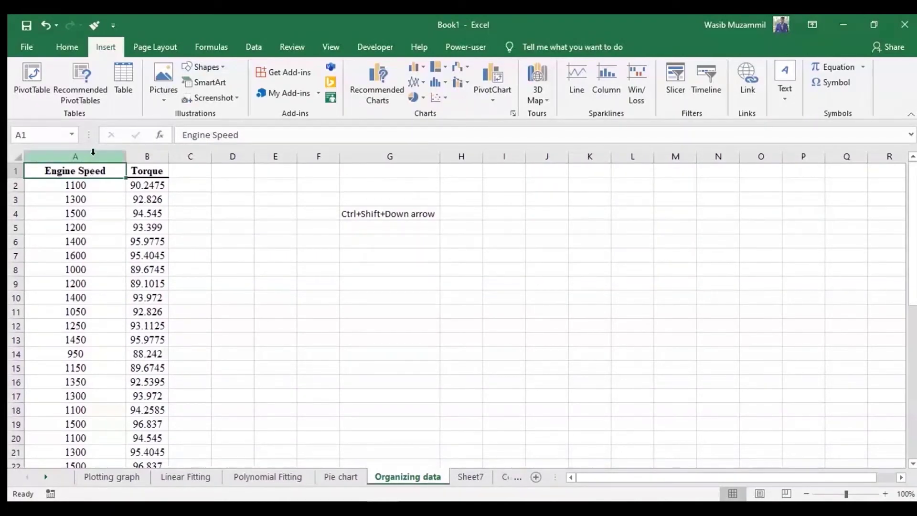
key("ctrl+shift+Down")
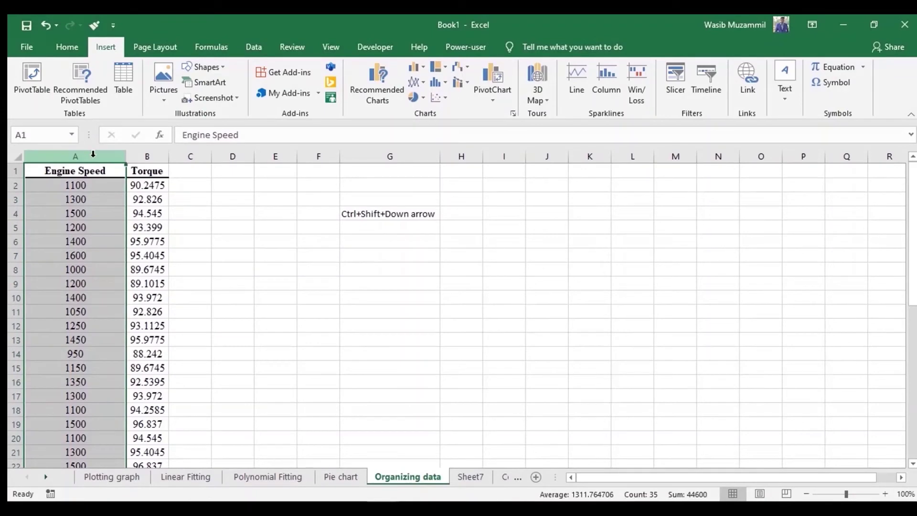
left_click(204, 264)
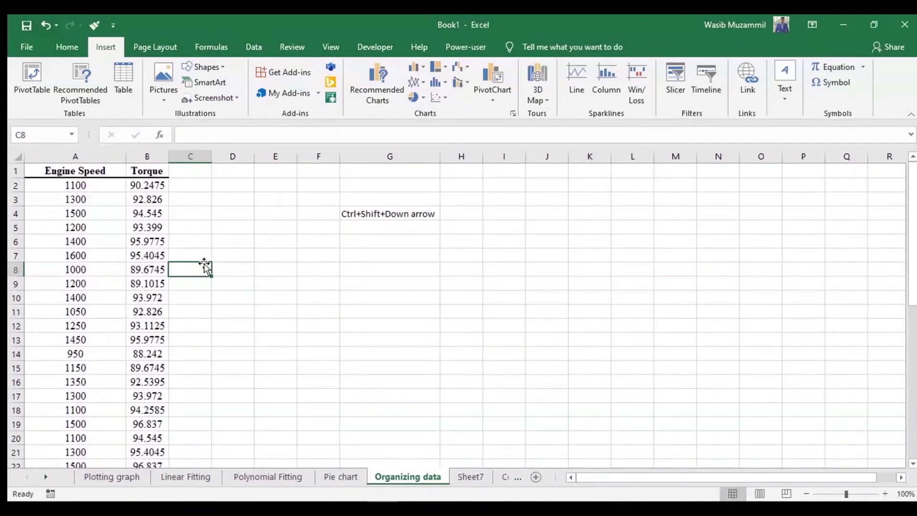
left_click(82, 171)
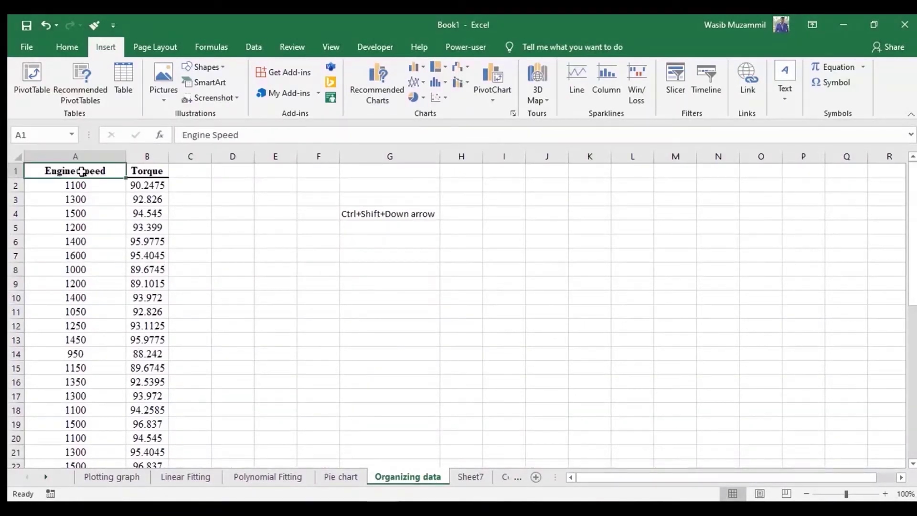
key("ctrl+shift+Right")
key("ctrl+shift+Down")
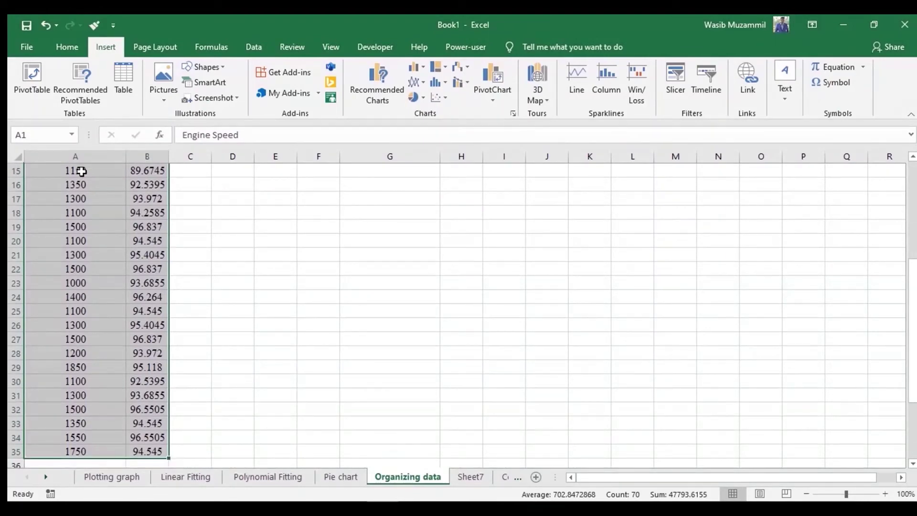
scroll(82, 171, "up", 3)
scroll(82, 170, "up", 2)
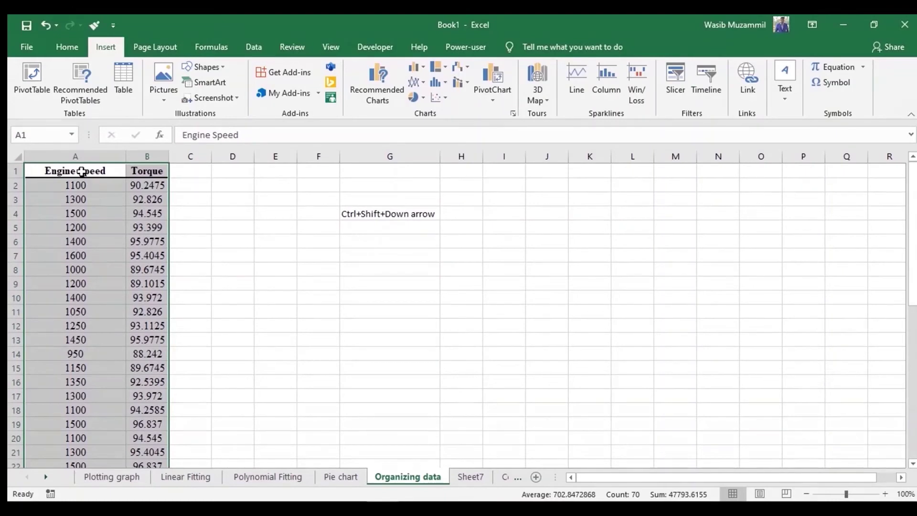
left_click(404, 251)
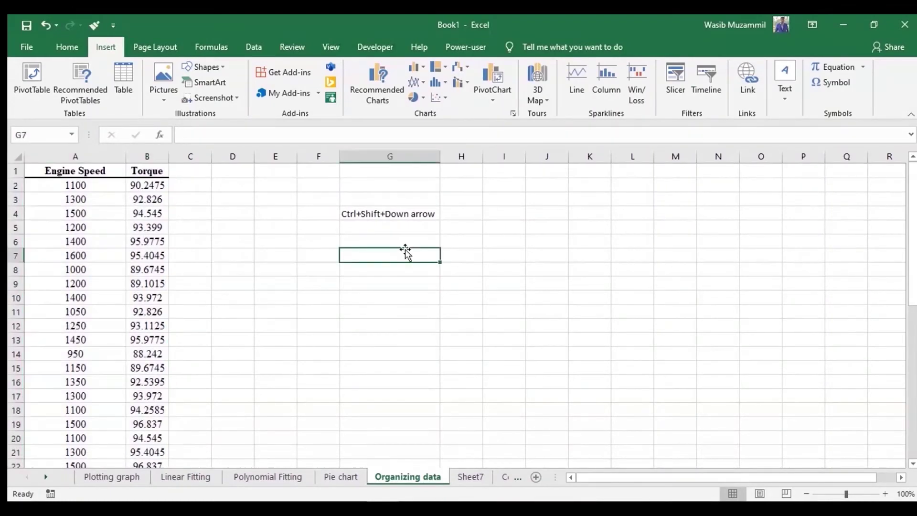
left_click(105, 170)
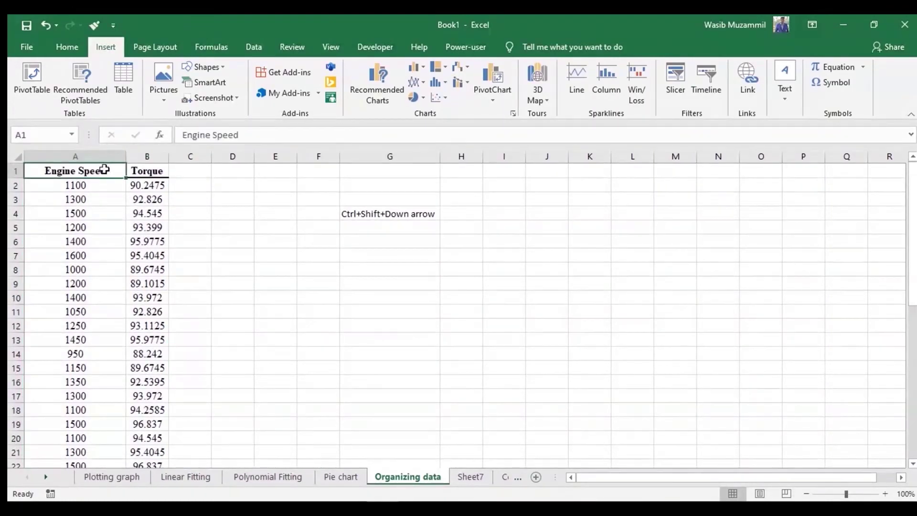
key("ctrl+shift+Down")
key("ctrl+shift+Right")
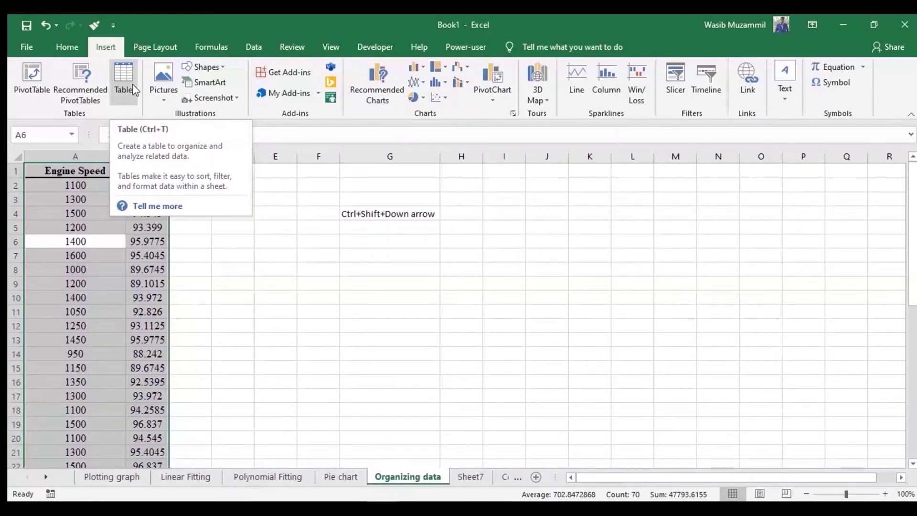
- Convert the Engine Speed and Torque data into a table with a header row
left_click(71, 46)
left_click(105, 47)
left_click(129, 98)
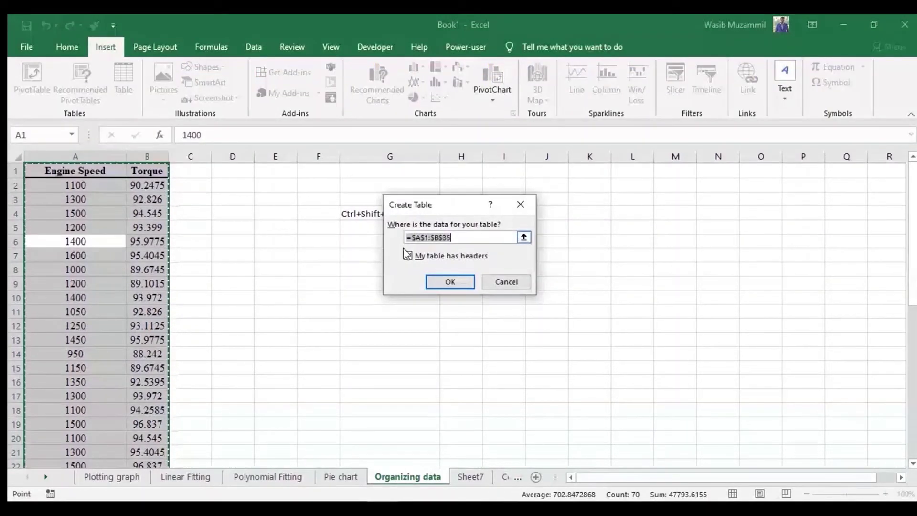
left_click(461, 282)
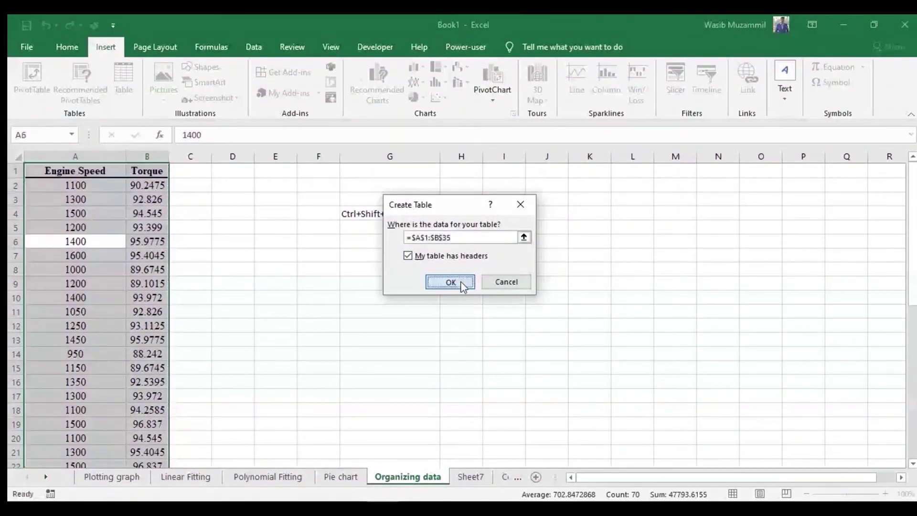
- Widen the Torque column to fit its header and open the Engine Speed filter menu
left_click(395, 327)
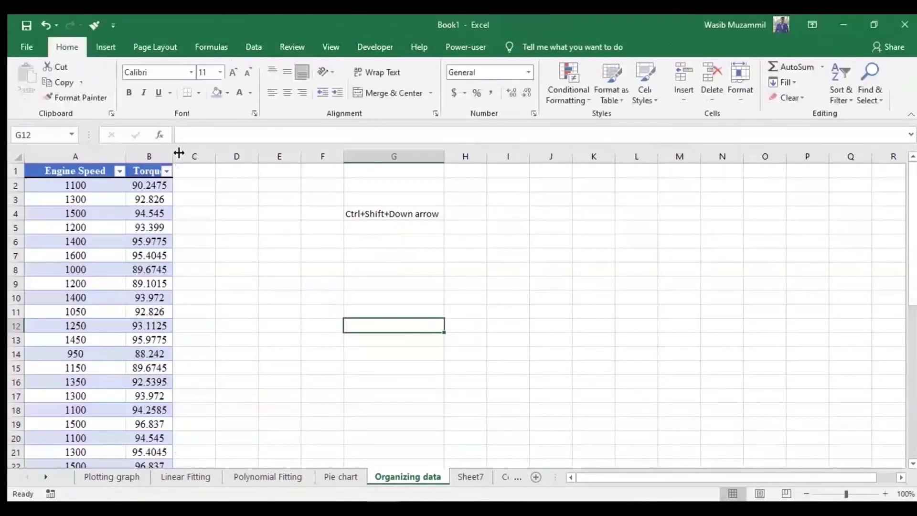
double_click(173, 156)
left_click(259, 257)
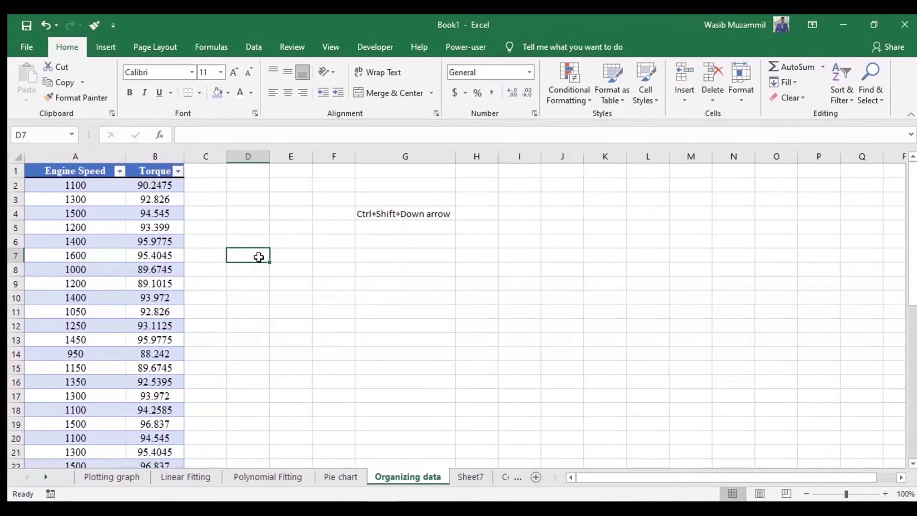
left_click(106, 238)
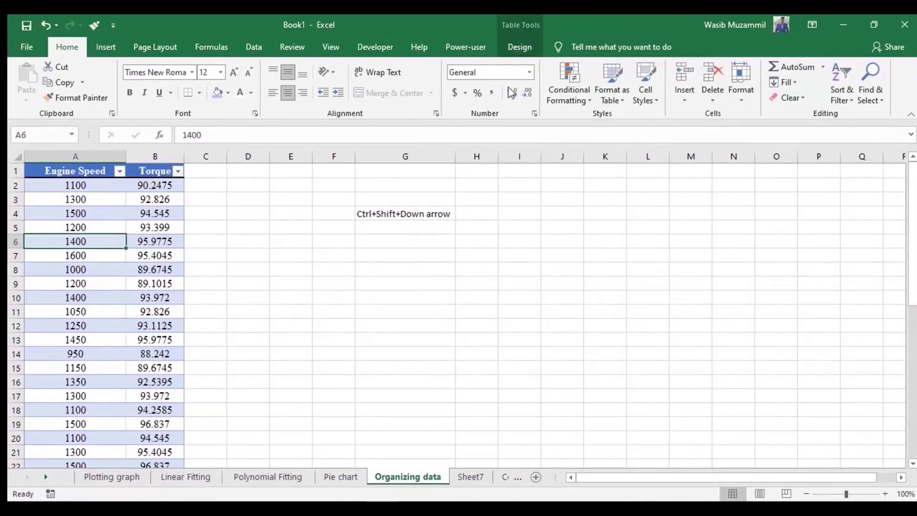
left_click(533, 54)
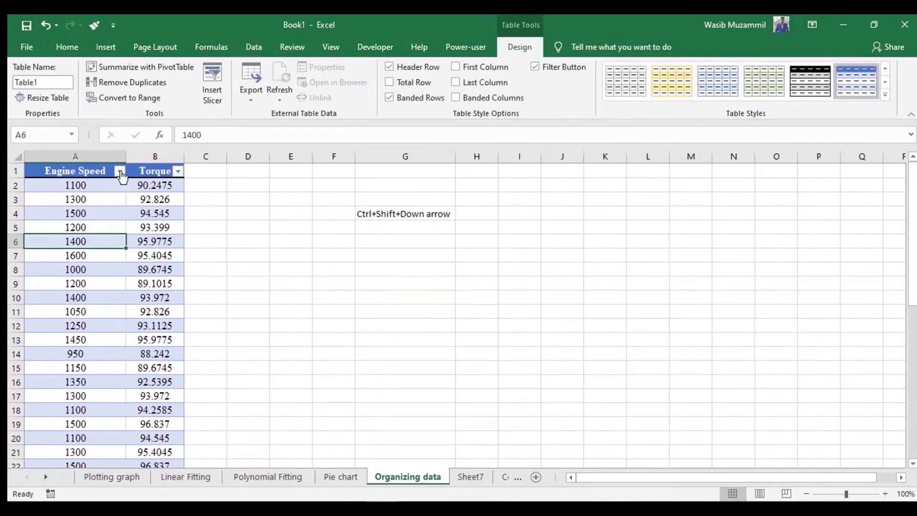
left_click(120, 171)
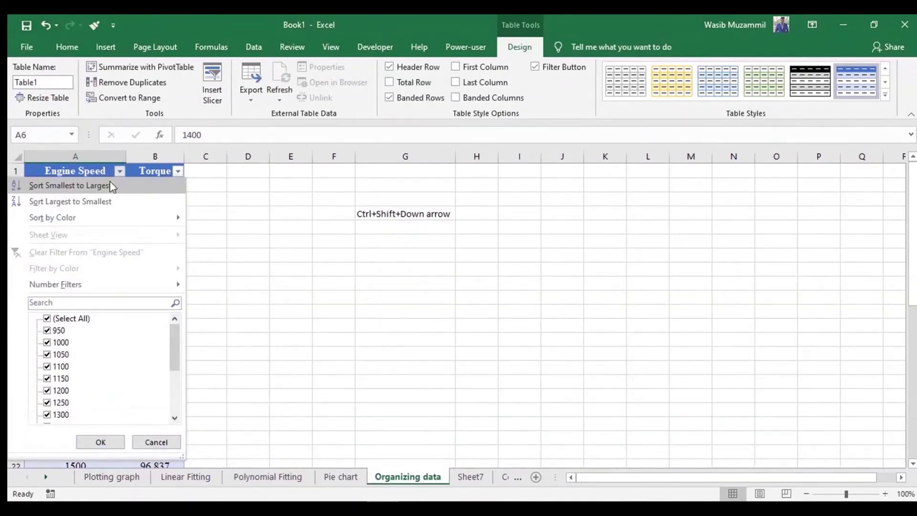
- Sort Engine Speed smallest to largest, then select the first speed value, 950
left_click(111, 186)
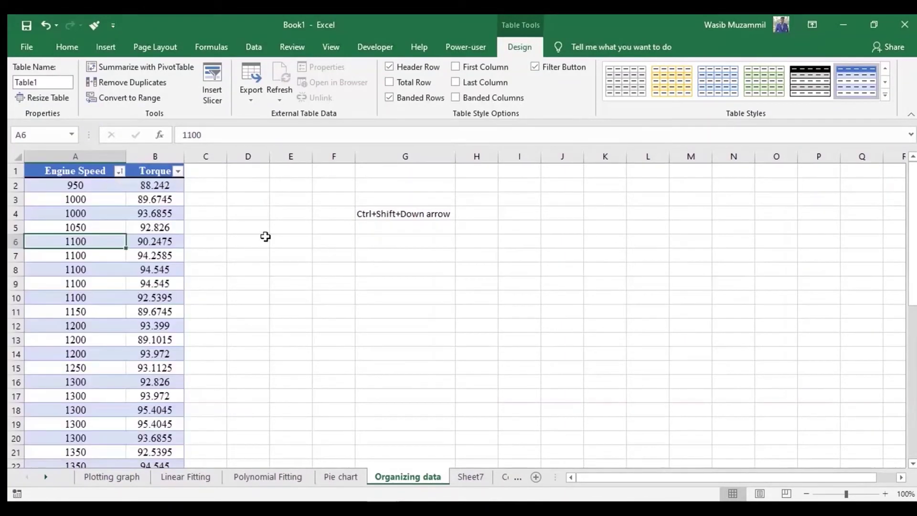
left_click(264, 238)
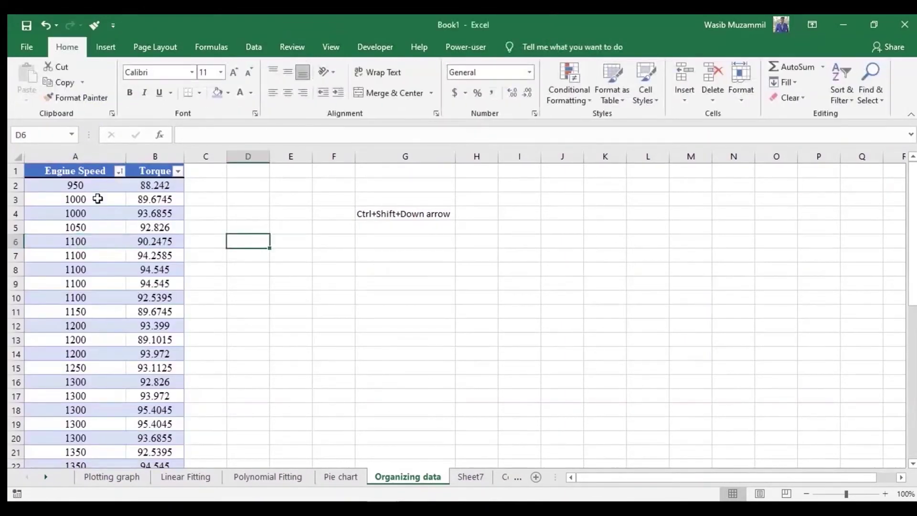
left_click_drag(86, 185, 155, 189)
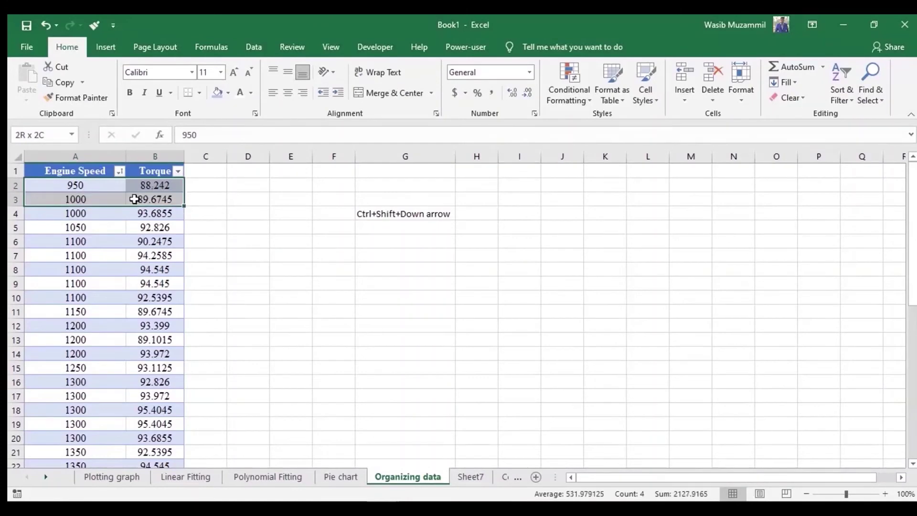
left_click_drag(90, 187, 94, 199)
left_click(86, 241)
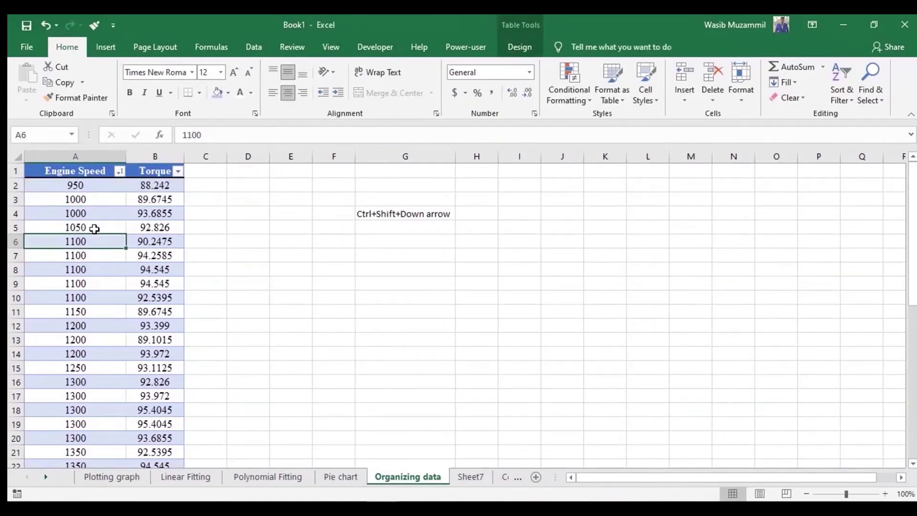
left_click(86, 188)
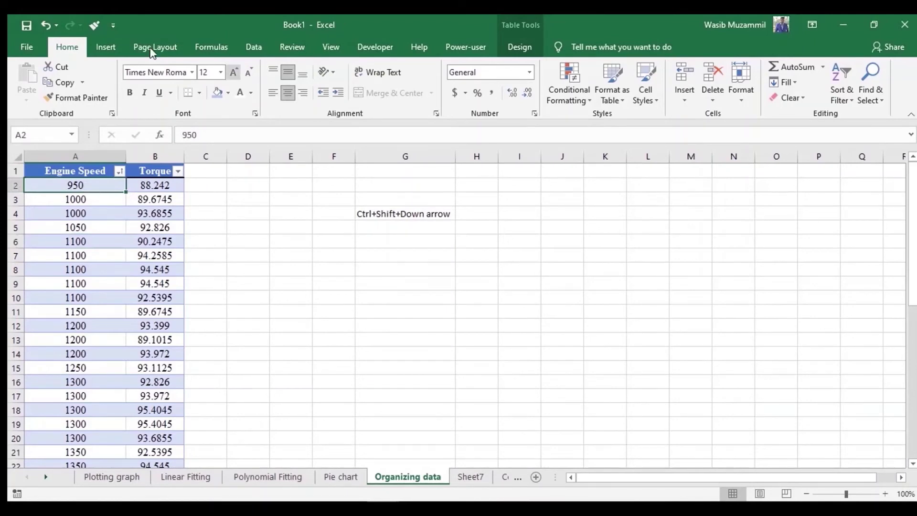
- Look over the Insert and Data ribbon features and select Engine Speeds 1000 to 1300
left_click(118, 41)
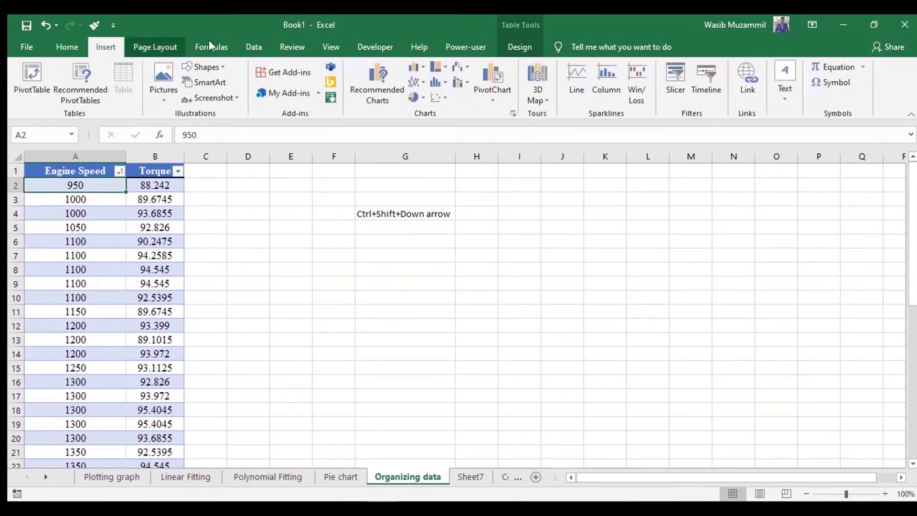
left_click(255, 48)
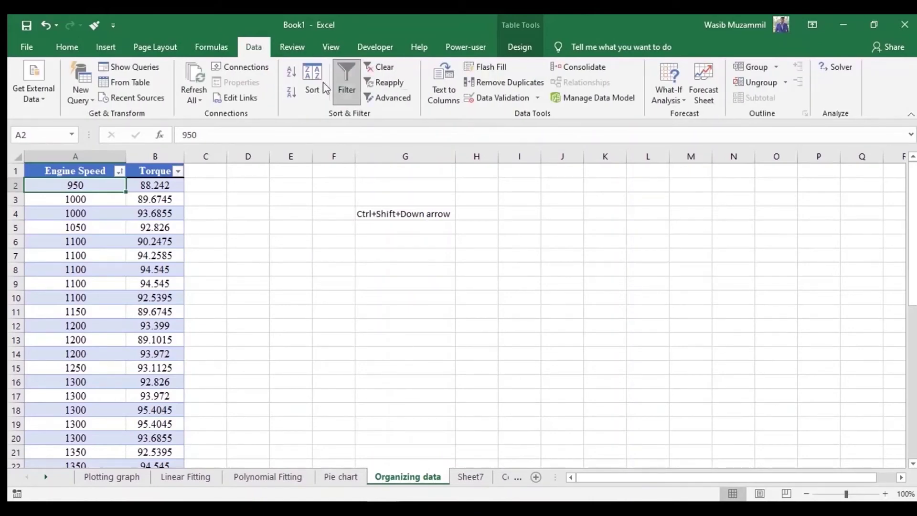
left_click(258, 265)
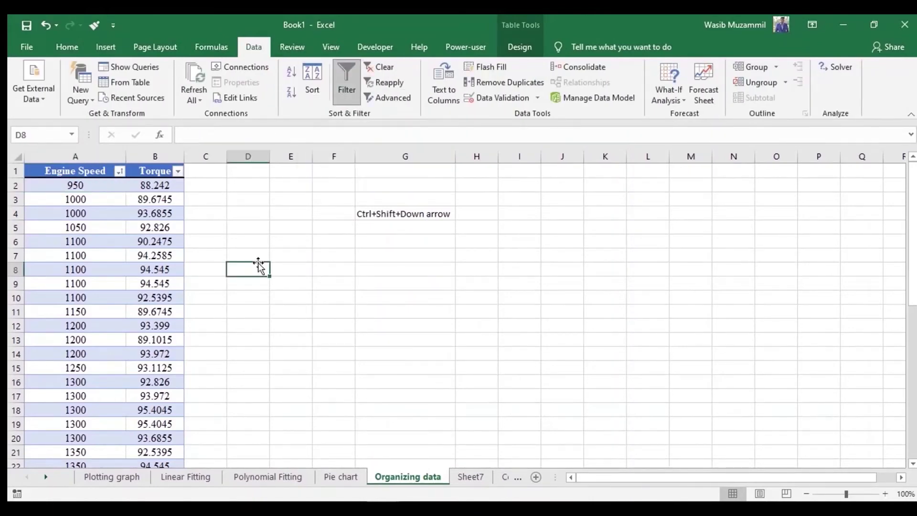
left_click_drag(71, 198, 64, 445)
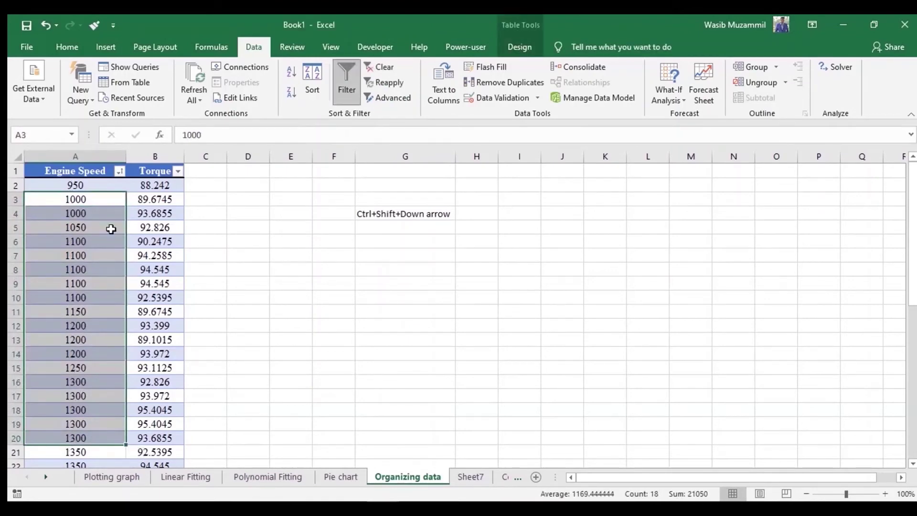
left_click(232, 232)
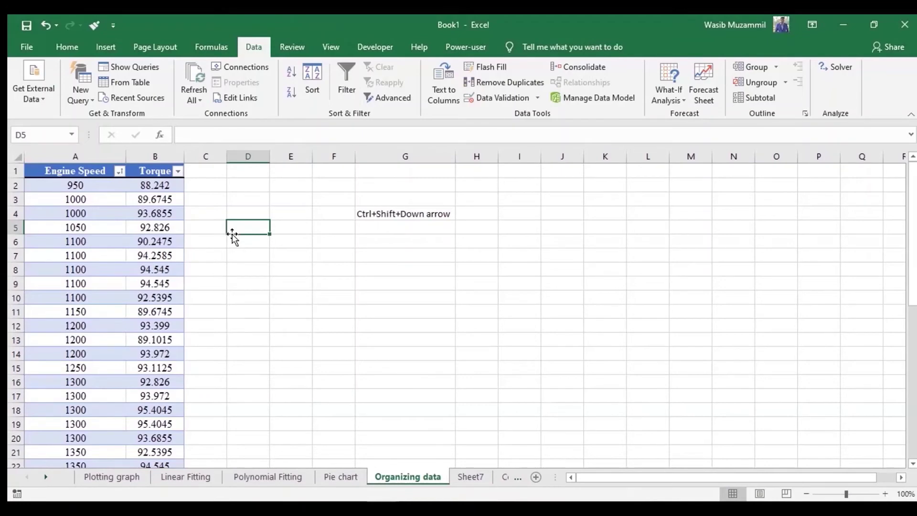
left_click(73, 184)
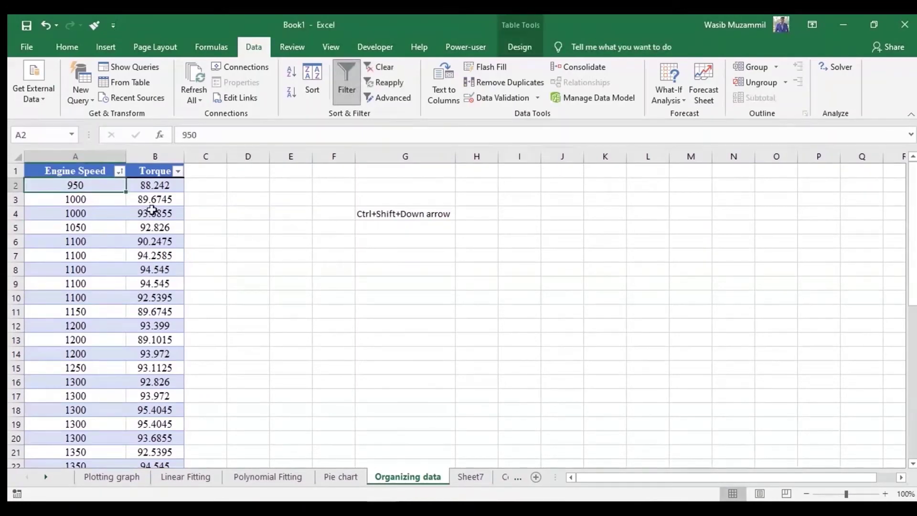
- Sort Engine Speed ascending again, then undo to restore the original order
left_click(118, 171)
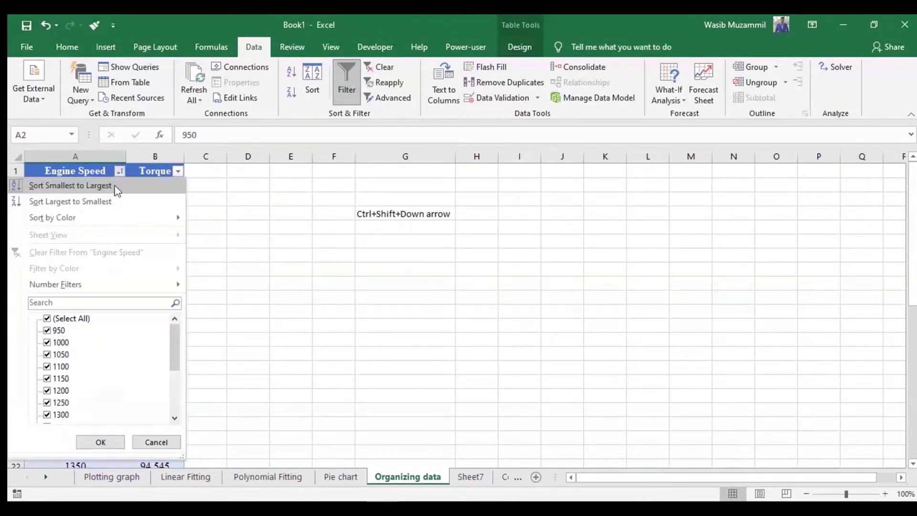
left_click(112, 186)
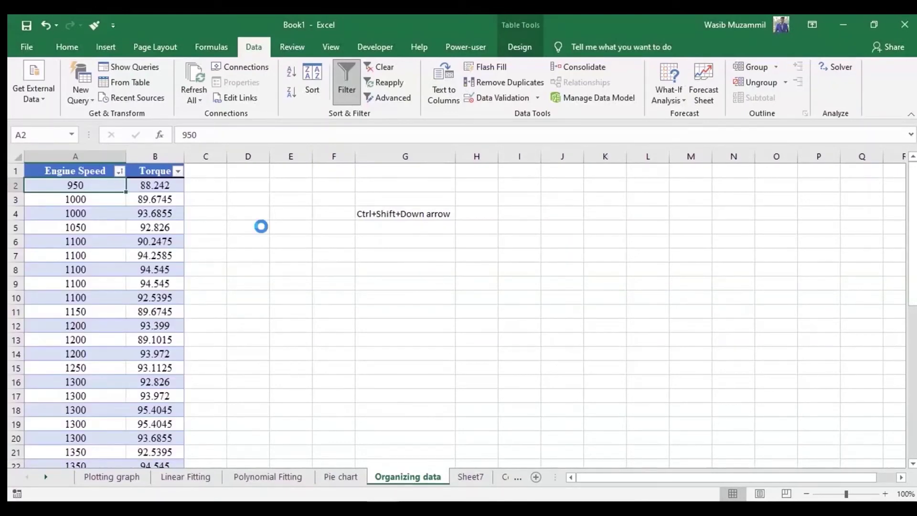
key("ctrl+z")
left_click(260, 227)
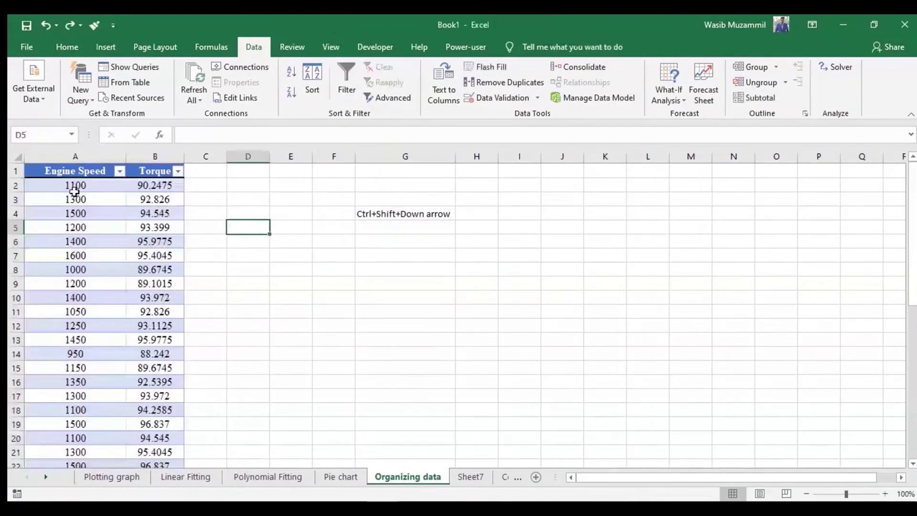
left_click(74, 191)
key("Right")
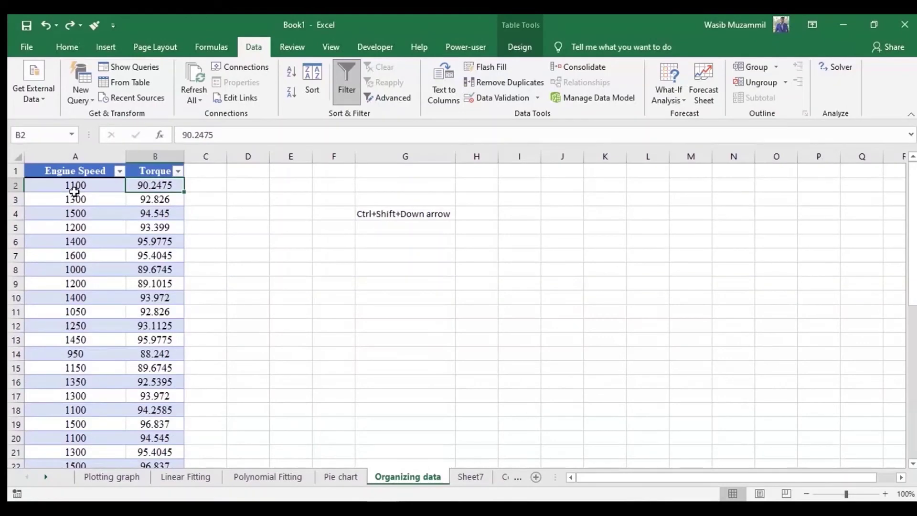
- Re-sort the table by Engine Speed, smallest first, and check the repeated 1100 rows
left_click(119, 171)
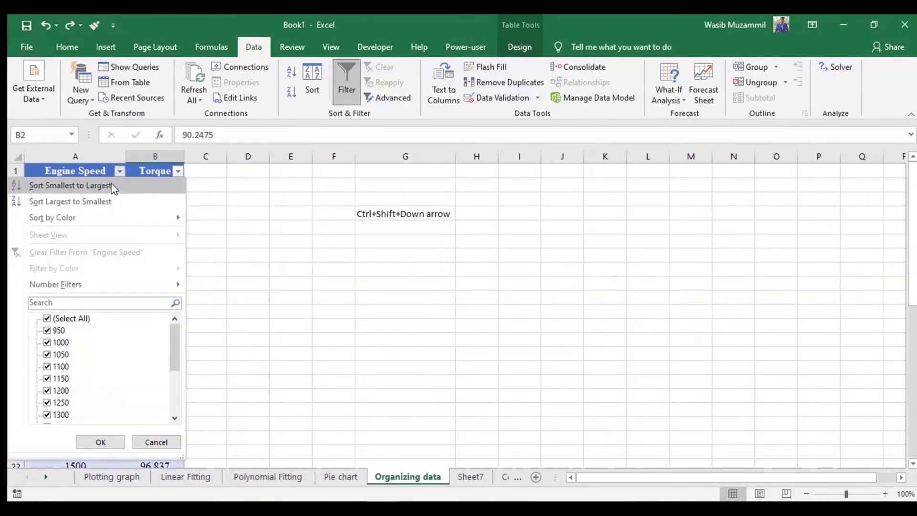
left_click(62, 185)
mouse_move(218, 264)
left_mouse_down()
mouse_move(90, 248)
mouse_move(153, 268)
left_mouse_up()
left_click(306, 315)
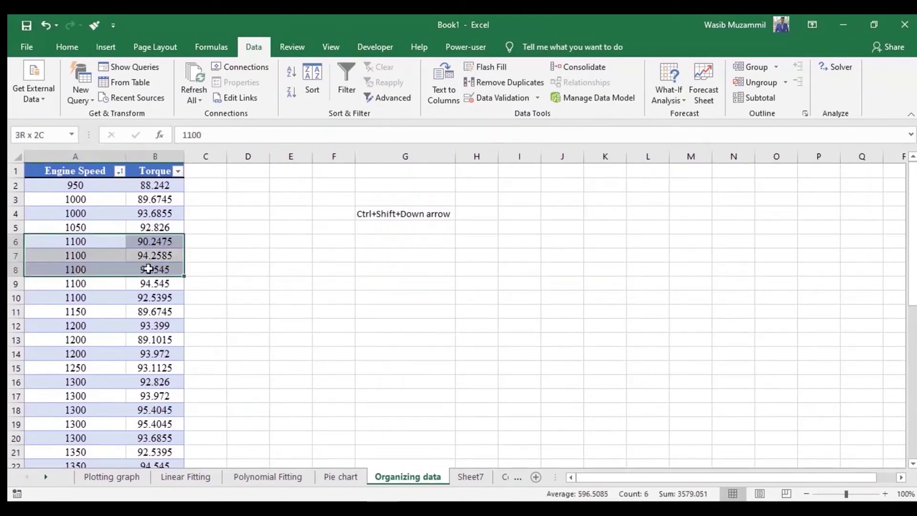
left_click(285, 310)
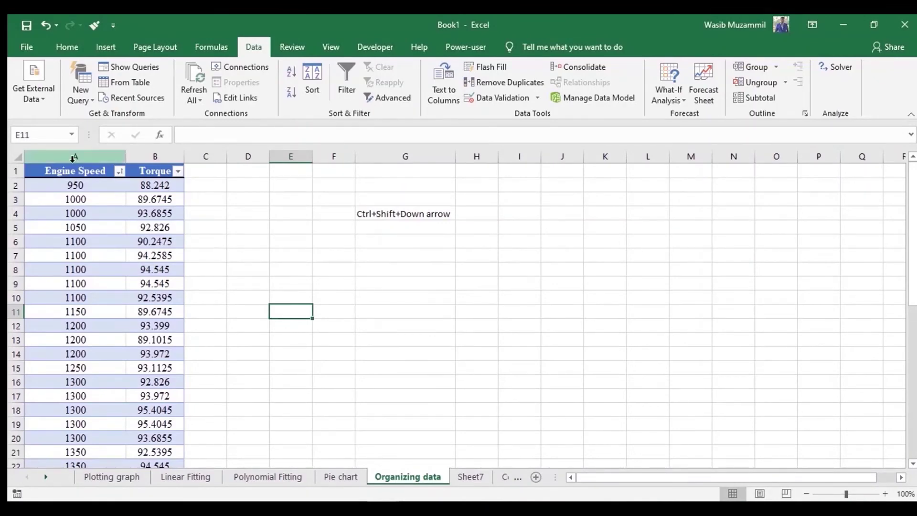
- Select the Engine Speed values from 950 down to the last with Ctrl+Shift+Down
left_click(86, 209)
left_click(82, 181)
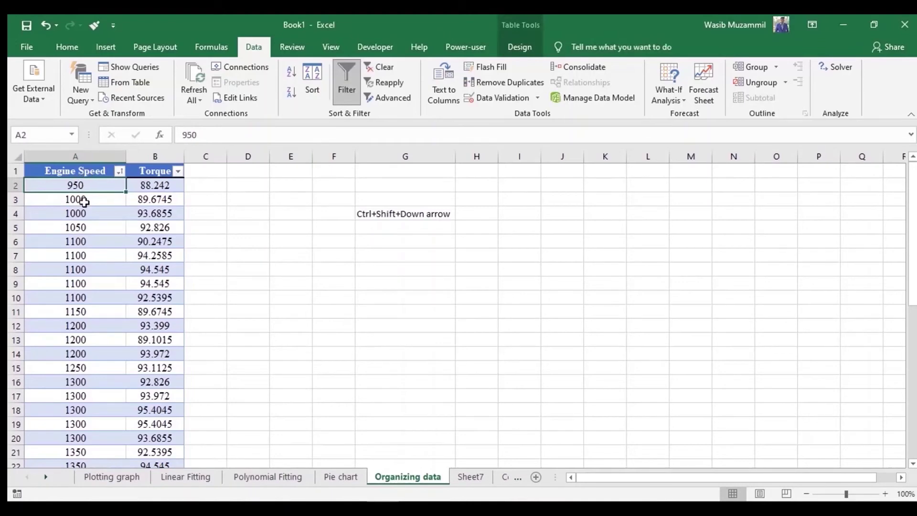
key("ctrl+shift+Down")
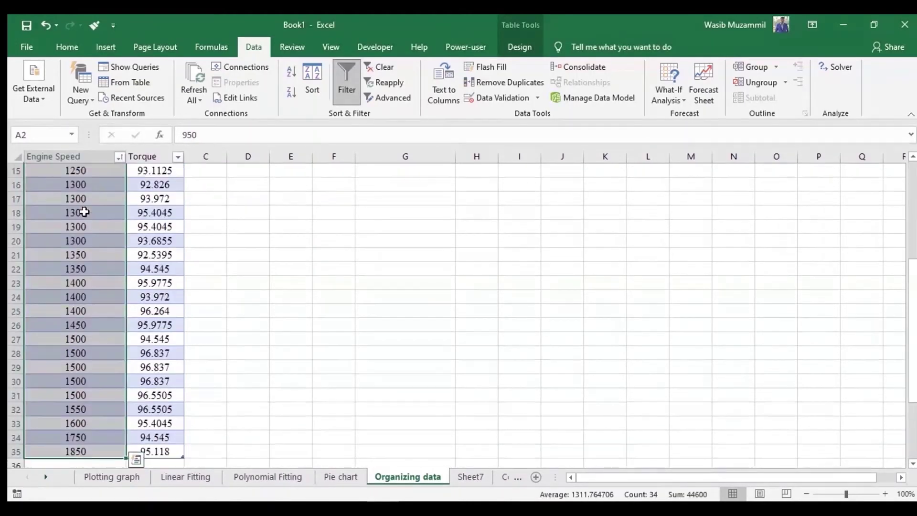
scroll(419, 287, "up", 5)
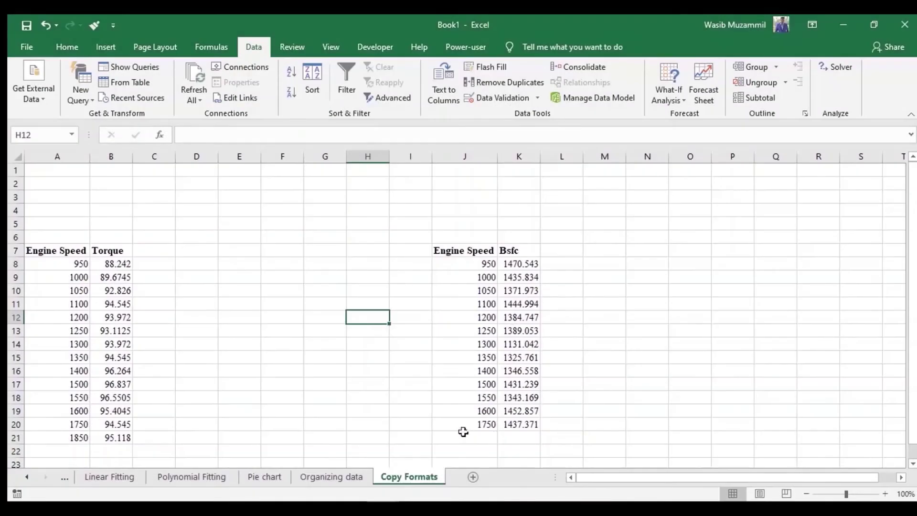
- Insert a smooth-lines-and-markers scatter chart of Engine Speed vs Torque (A7:B21) and move it beside the data
left_click(343, 409)
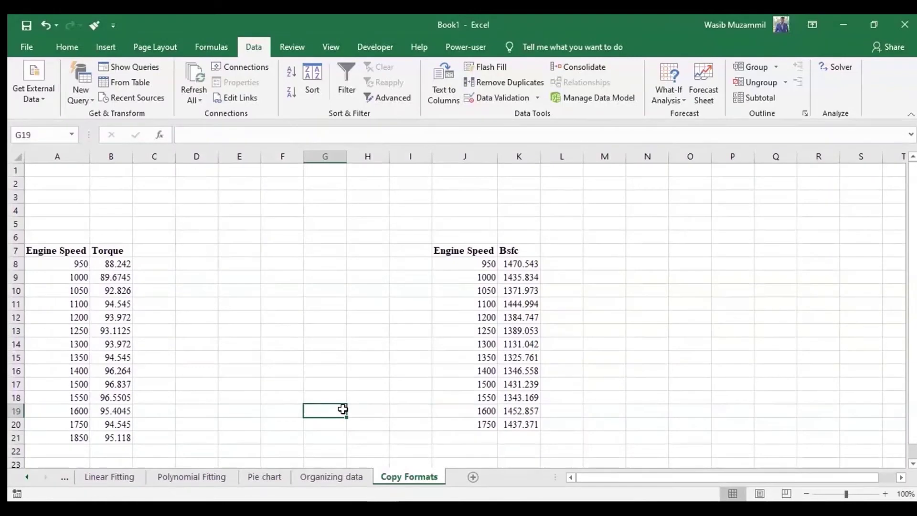
mouse_move(64, 252)
left_mouse_down()
mouse_move(103, 445)
mouse_move(110, 433)
left_mouse_up()
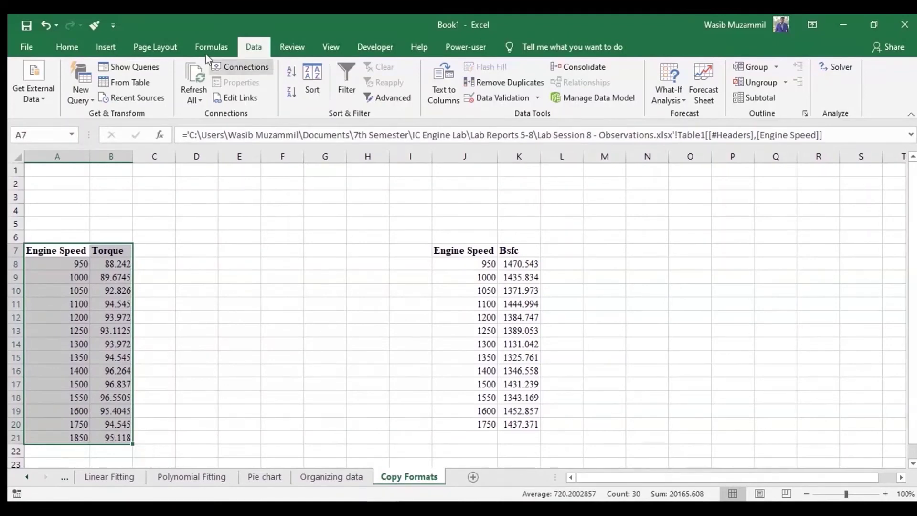
left_click(67, 47)
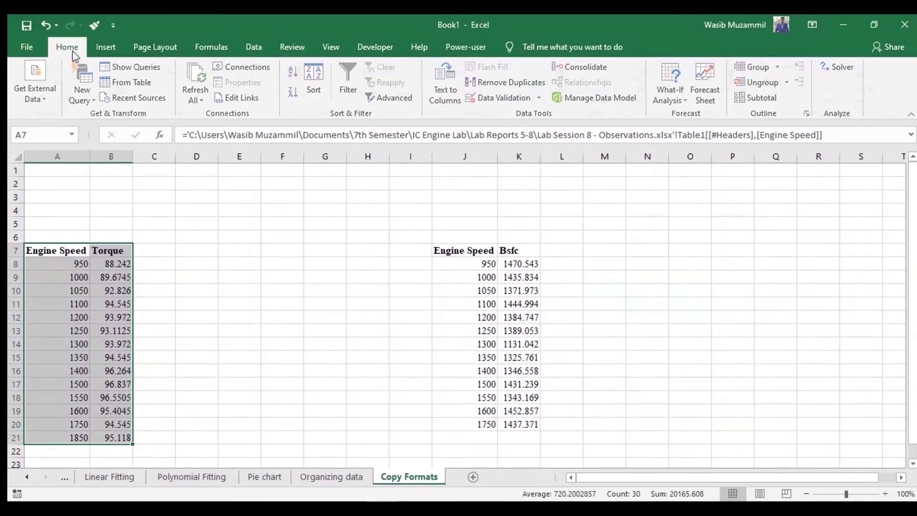
left_click(108, 45)
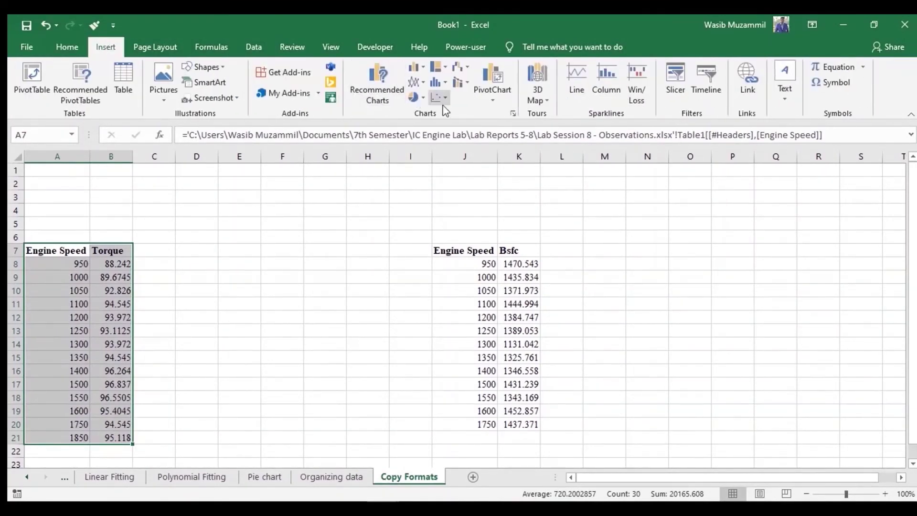
left_click(440, 99)
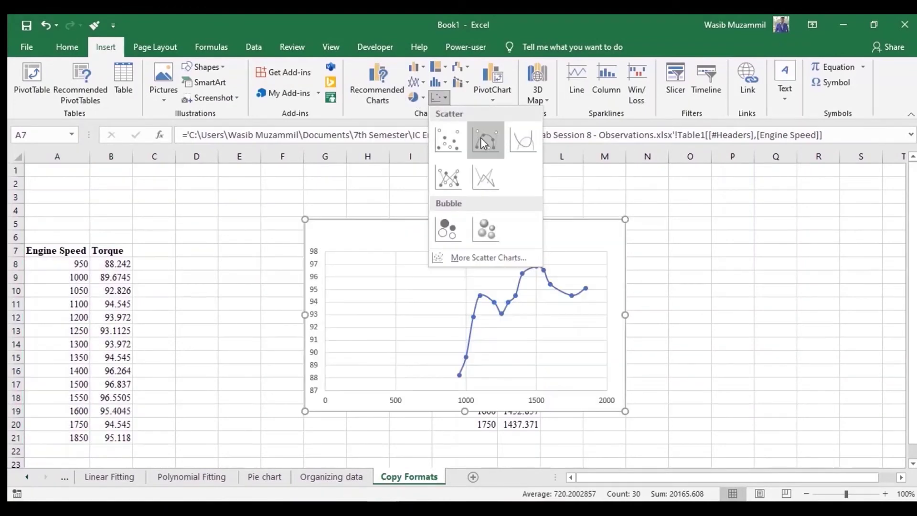
left_click(482, 140)
left_click_drag(426, 221, 250, 239)
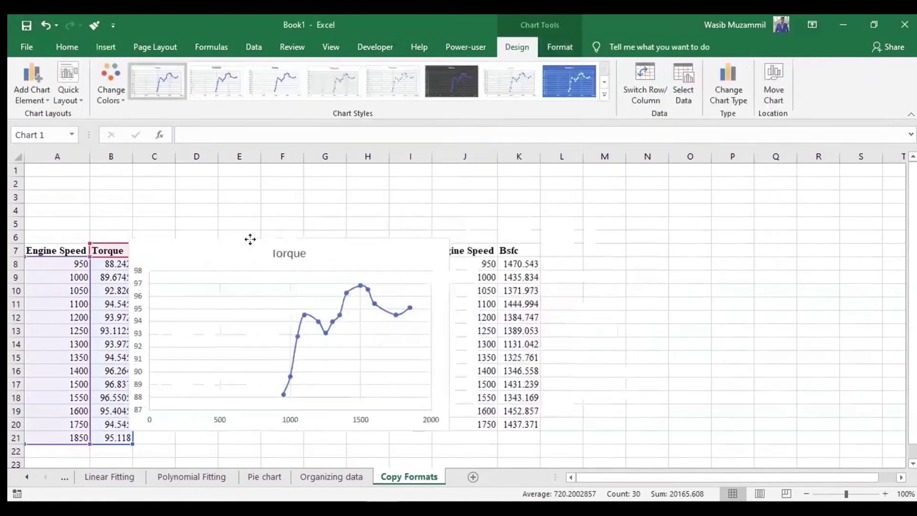
scroll(385, 300, "down", 2)
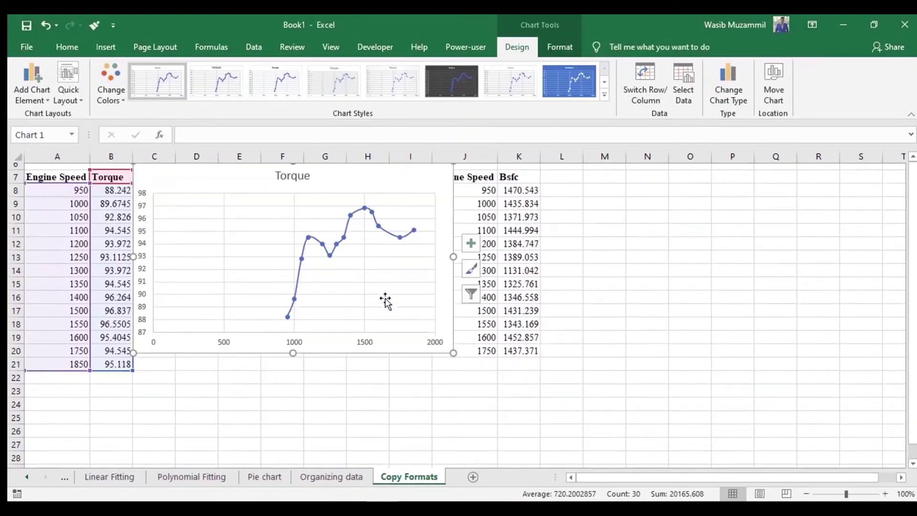
scroll(385, 300, "down", 2)
- Set the whole Torque chart's font to Times New Roman
mouse_move(348, 266)
left_mouse_down()
mouse_move(240, 436)
mouse_move(266, 455)
left_mouse_up()
scroll(283, 434, "down", 3)
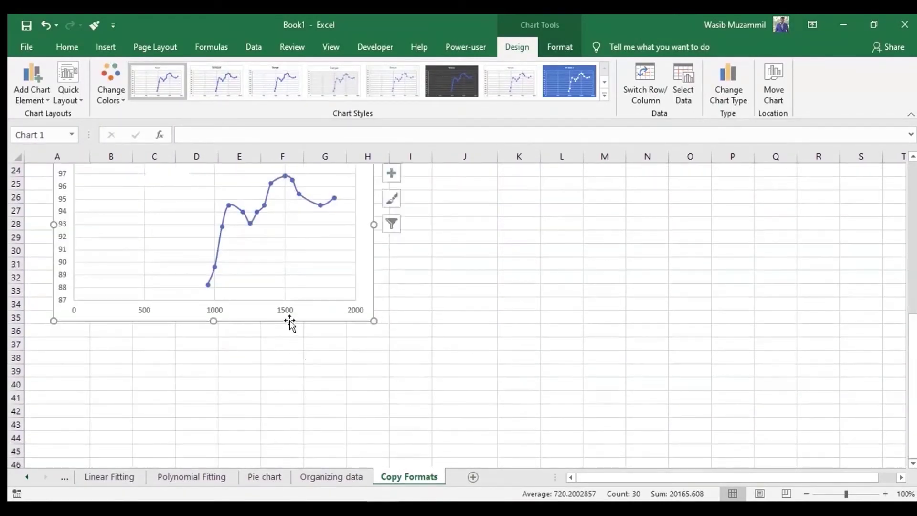
left_click(289, 352)
scroll(286, 382, "up", 2)
right_click(279, 413)
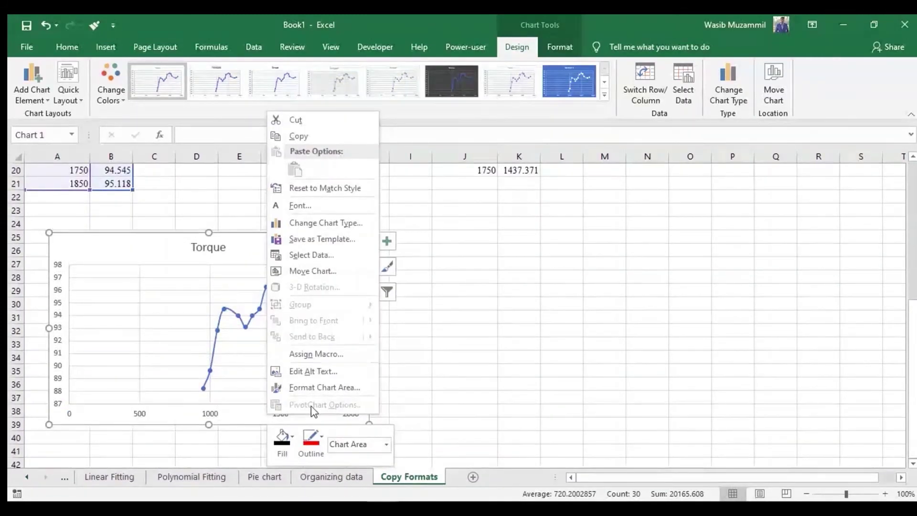
left_click(477, 397)
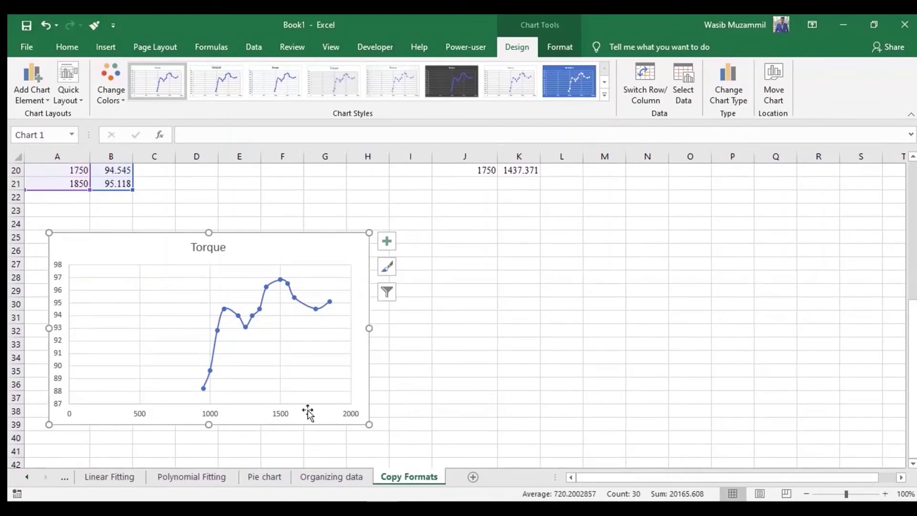
left_click(282, 415)
right_click(281, 414)
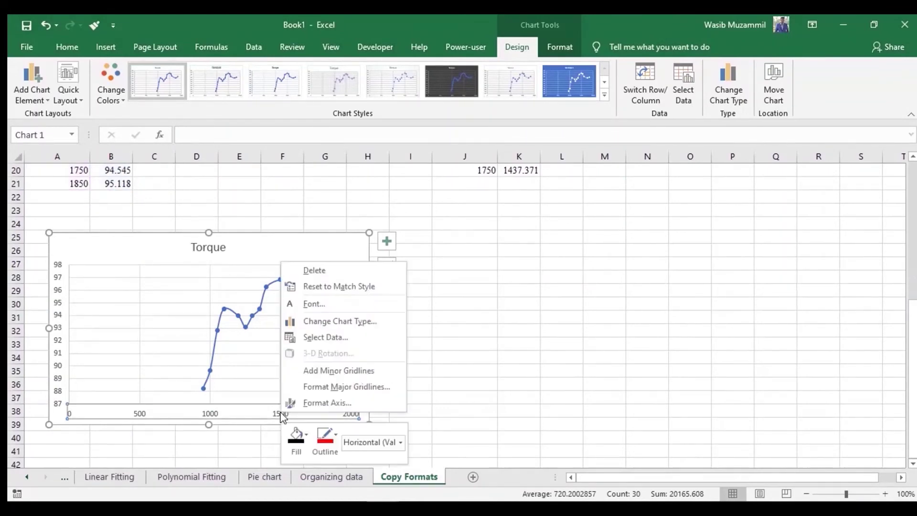
key("Escape")
left_click(287, 236)
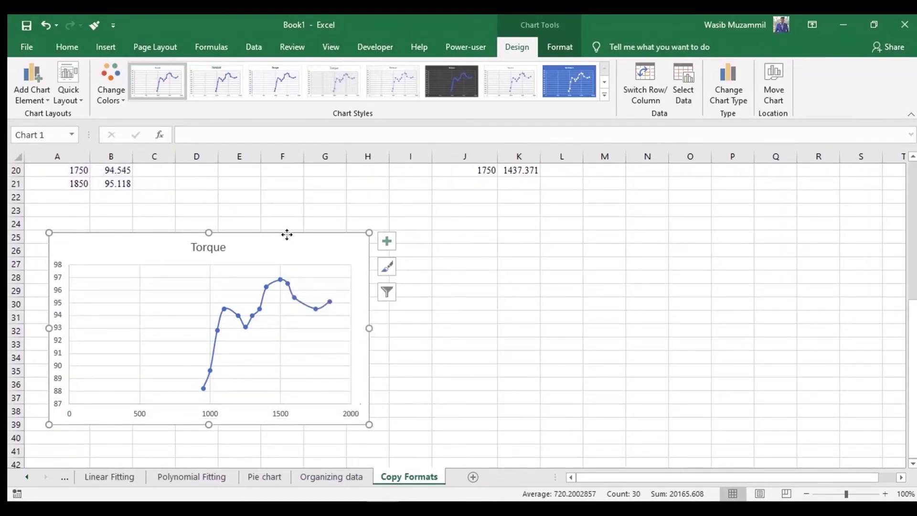
left_click(67, 47)
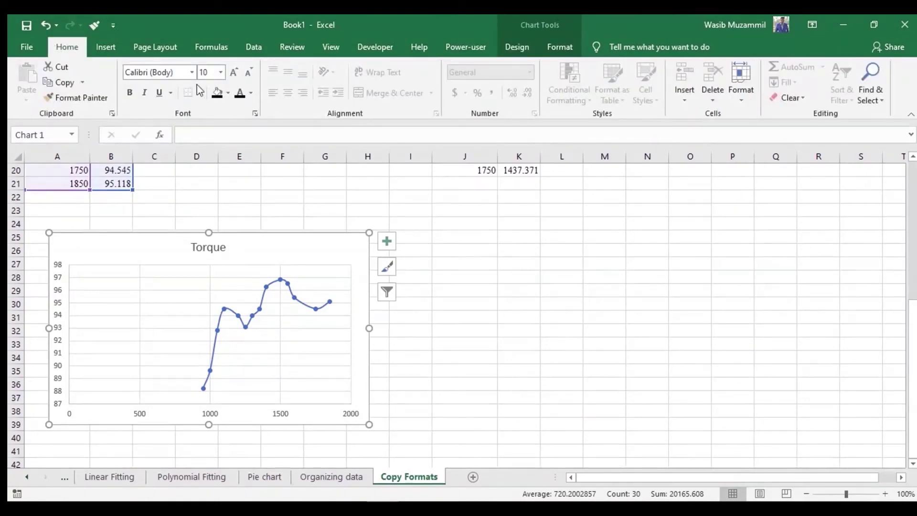
left_click(192, 72)
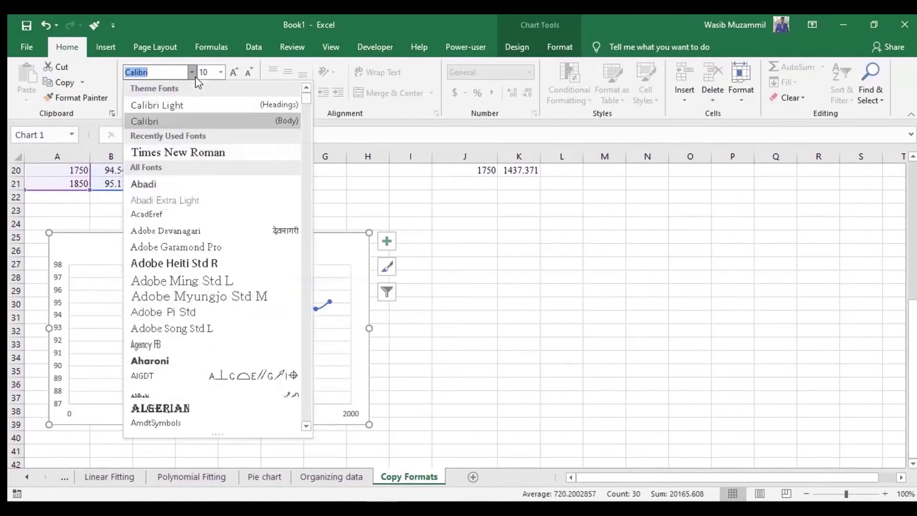
left_click(194, 151)
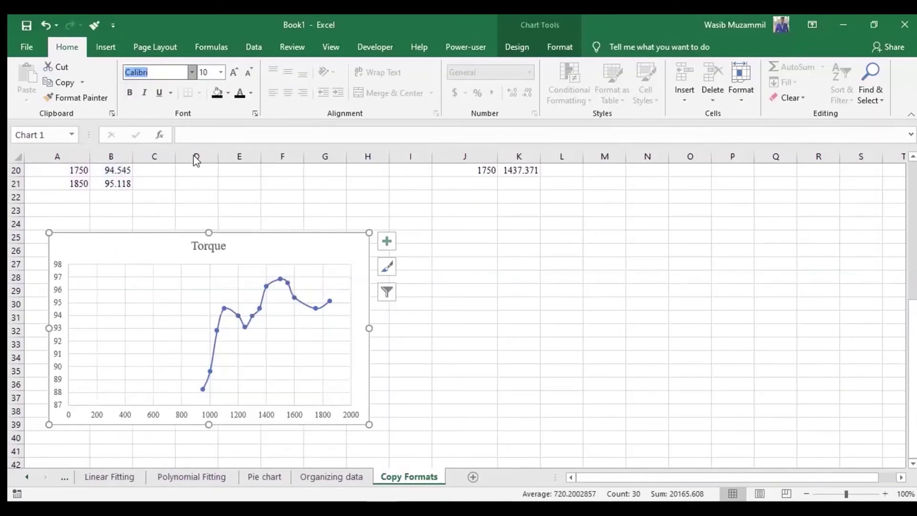
- Set the horizontal speed axis minimum bound to 900
right_click(257, 411)
left_click(514, 422)
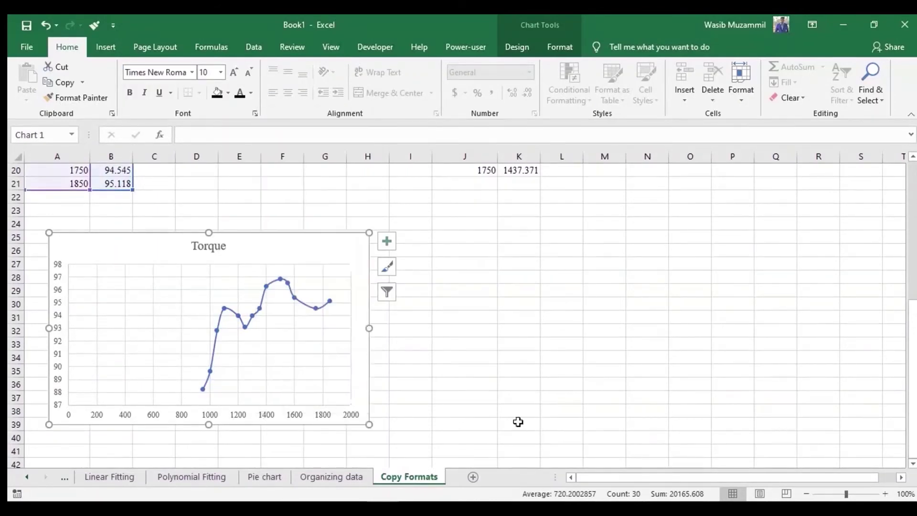
left_click(274, 419)
right_click(263, 420)
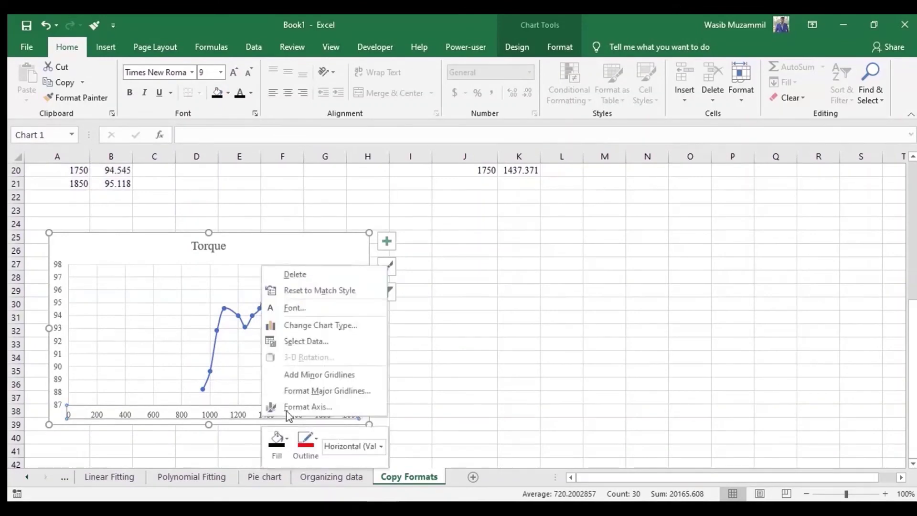
left_click(308, 408)
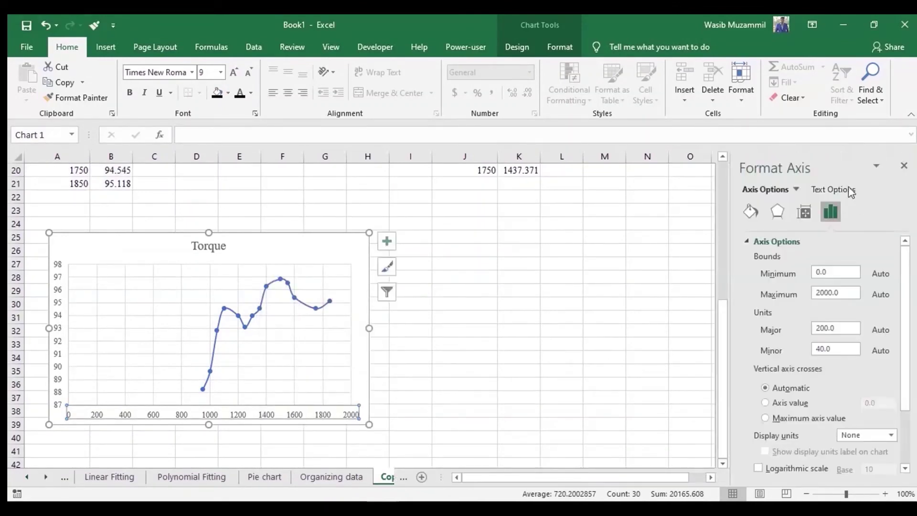
left_click(829, 273)
type("900")
key("Return")
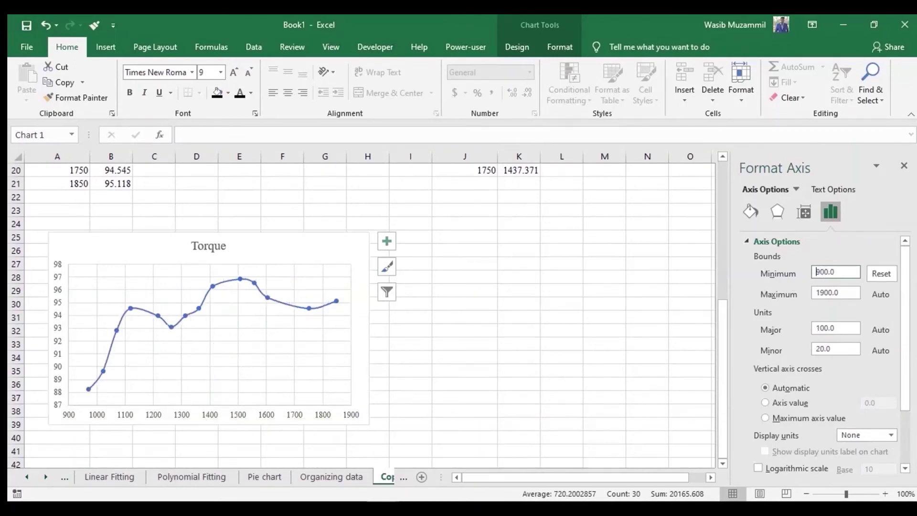
left_click(904, 168)
- Delete the Torque chart title
left_click(203, 250)
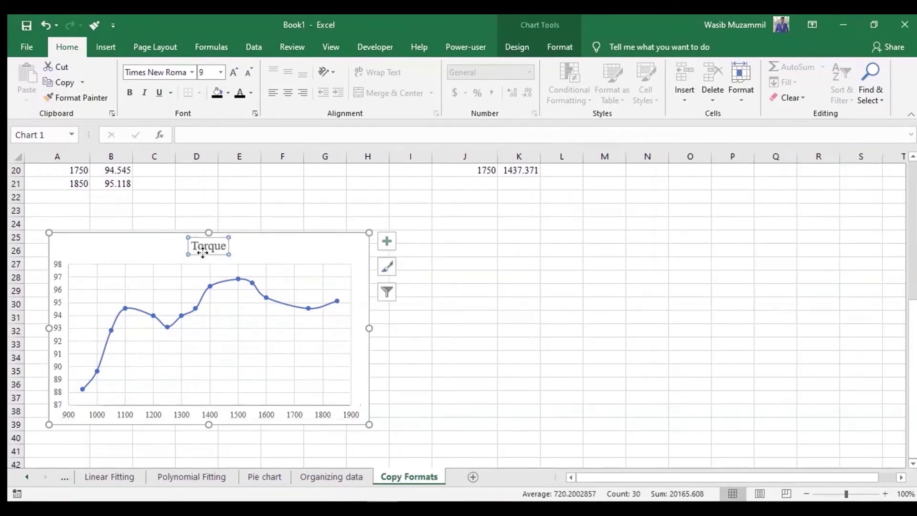
key("Delete")
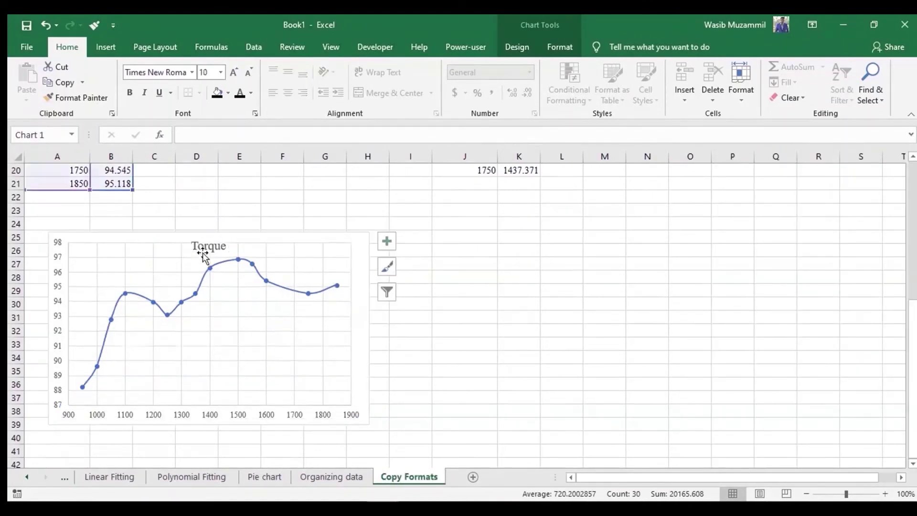
left_click(515, 53)
- Add axis titles to both the horizontal and vertical axes
left_click(41, 89)
mouse_move(53, 131)
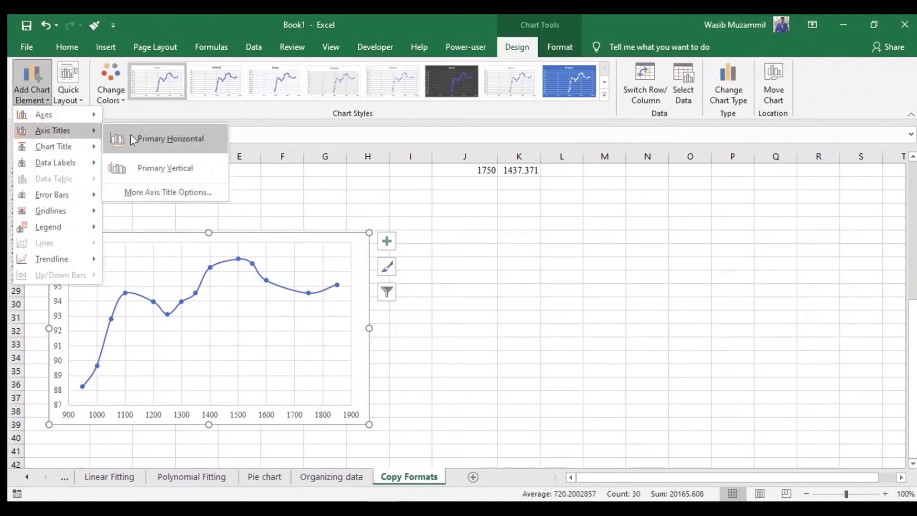
left_click(131, 135)
left_click(32, 91)
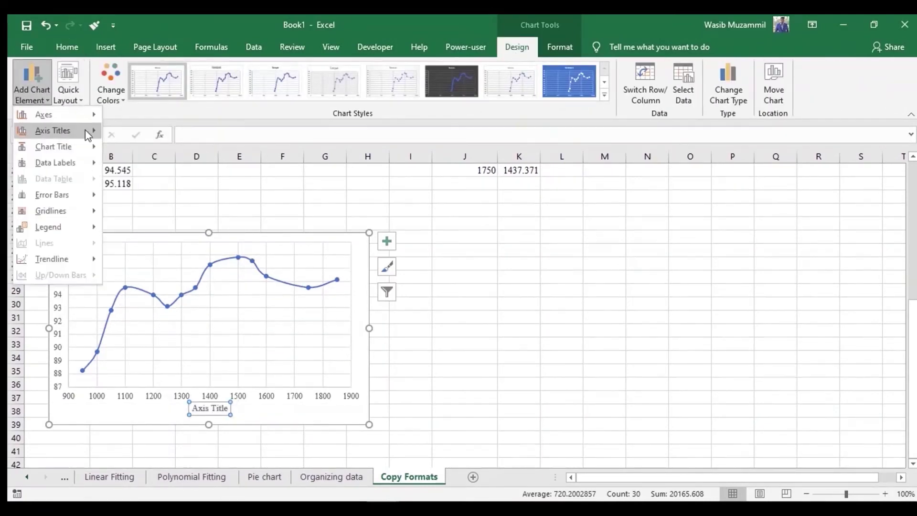
mouse_move(53, 131)
left_click(152, 170)
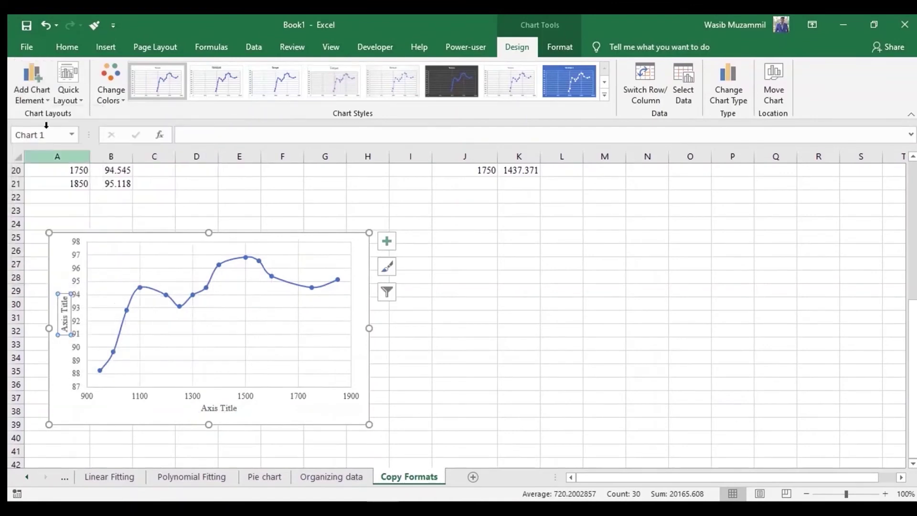
- Remove the primary major vertical gridlines from the chart
left_click(30, 99)
mouse_move(50, 210)
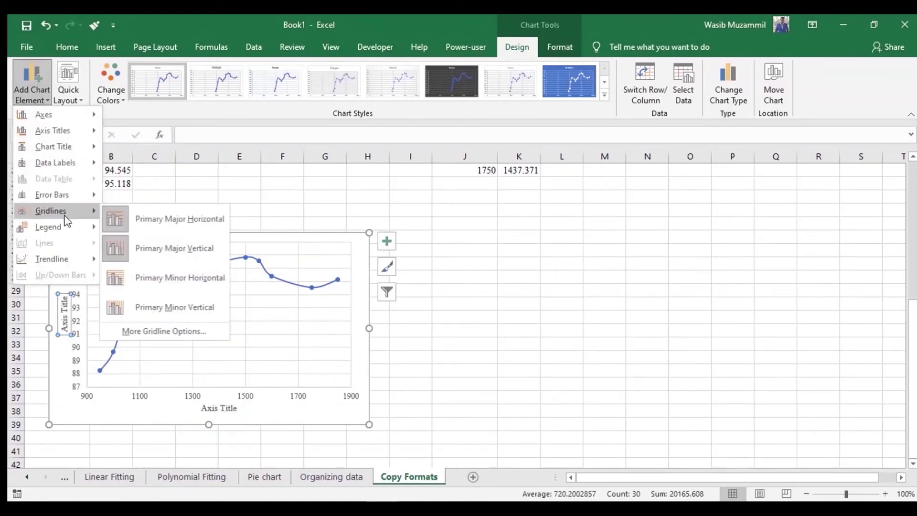
left_click(170, 227)
left_click(32, 90)
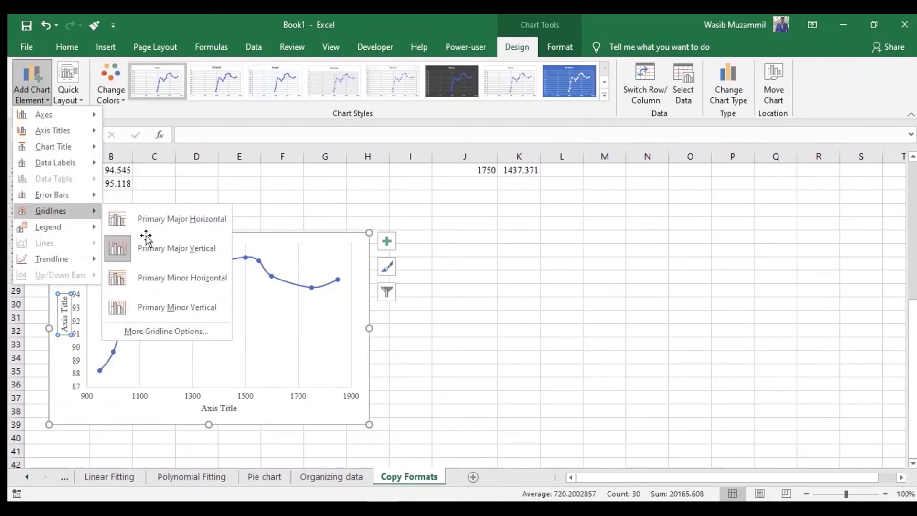
left_click(133, 242)
- Give the plot area a black outline
left_click(519, 383)
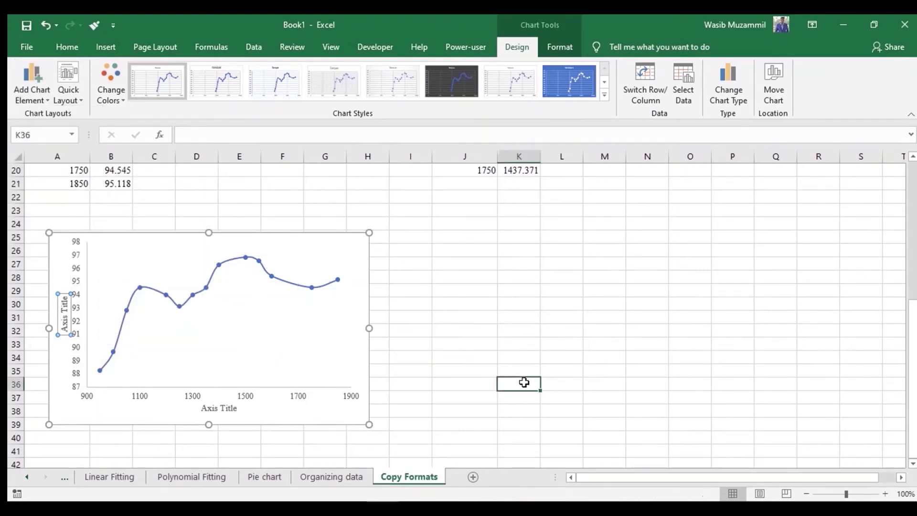
left_click(271, 391)
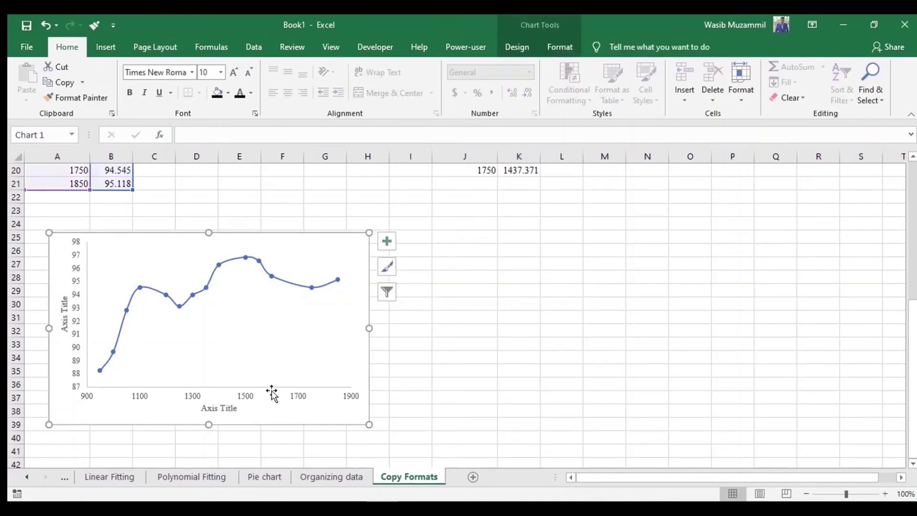
left_click(131, 246)
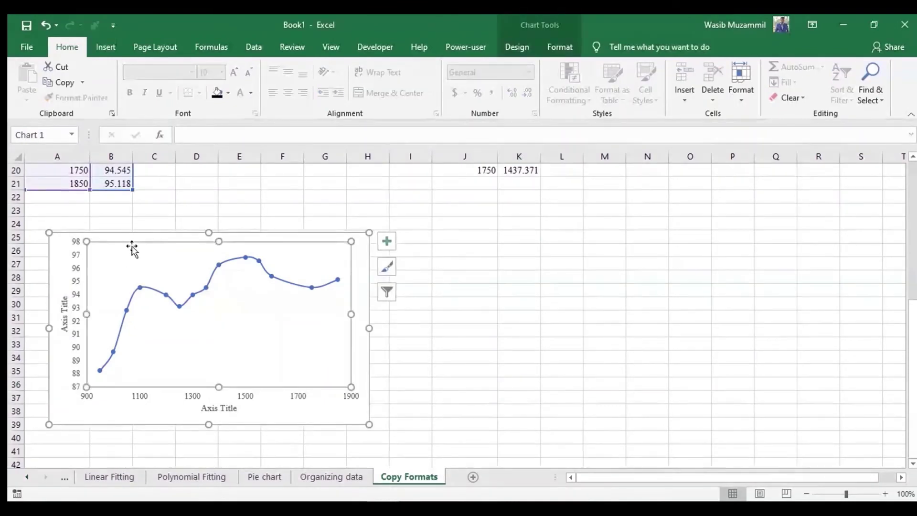
right_click(132, 246)
left_click(156, 228)
left_click(177, 219)
left_click(176, 220)
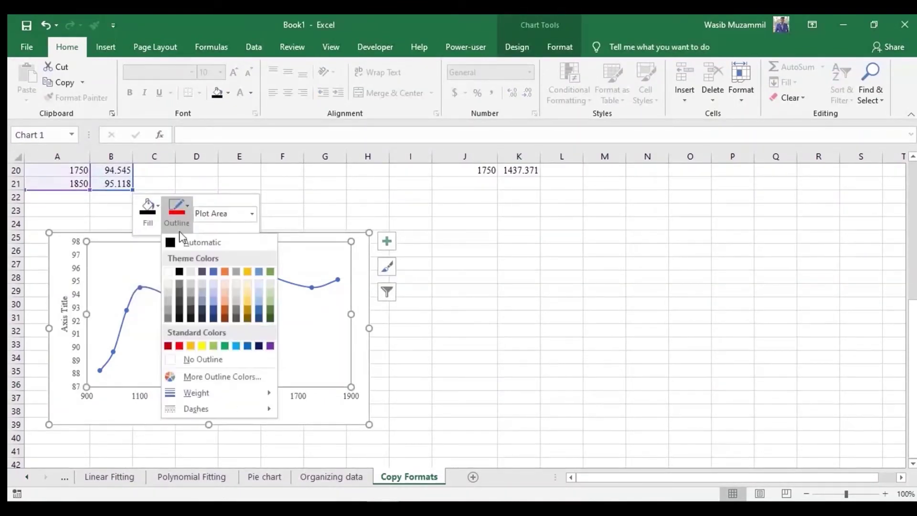
left_click(181, 241)
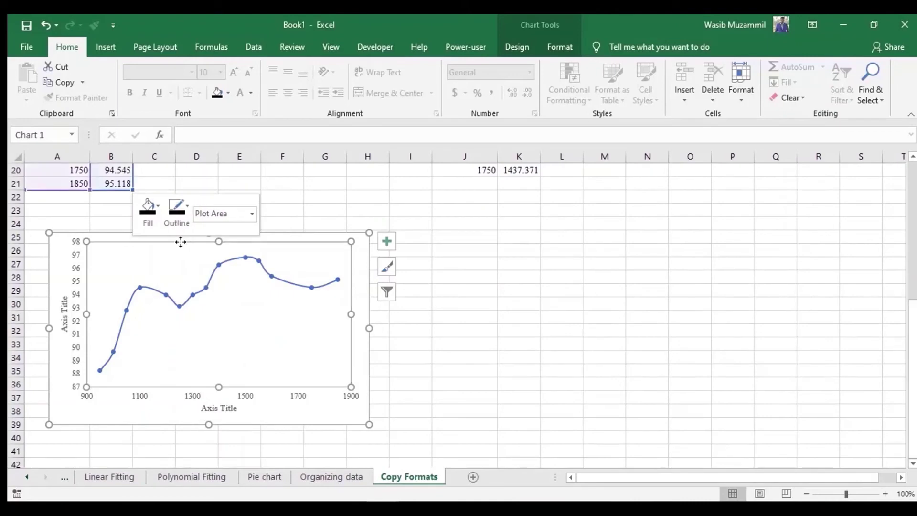
- Adjust the axis outline colours, setting the horizontal axis outline to Automatic
left_click(85, 276)
right_click(85, 276)
left_click(131, 241)
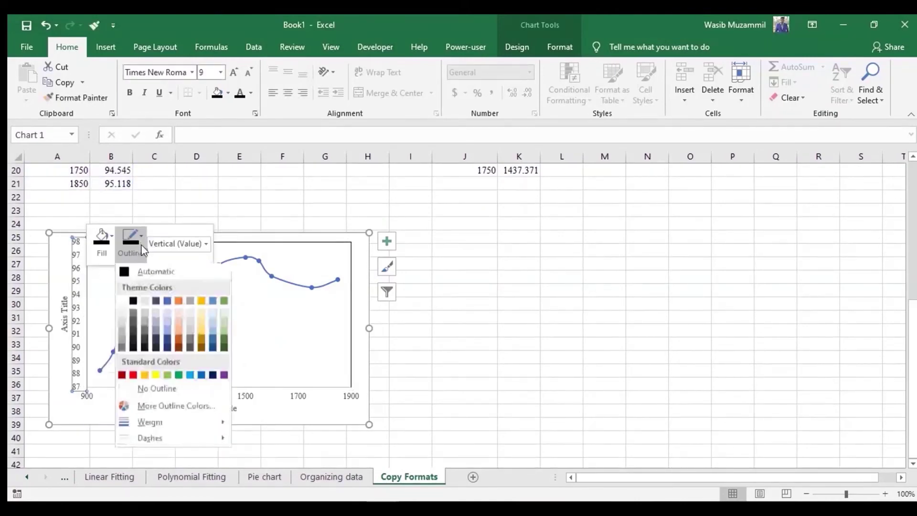
left_click(139, 300)
left_click(145, 277)
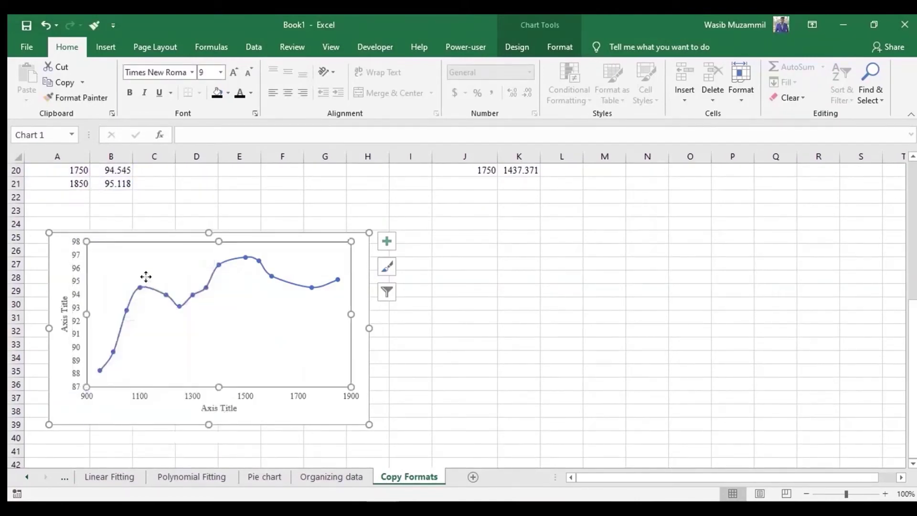
left_click(198, 387)
right_click(198, 387)
left_click(244, 415)
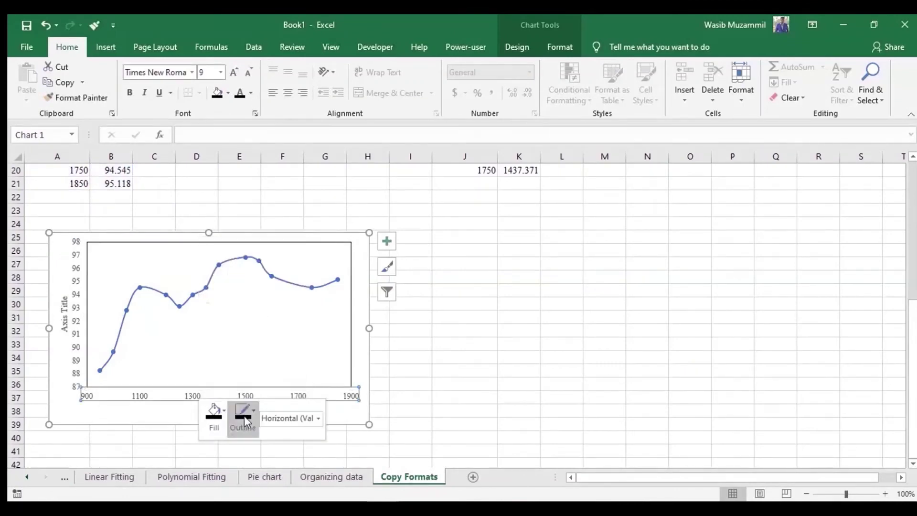
left_click(279, 226)
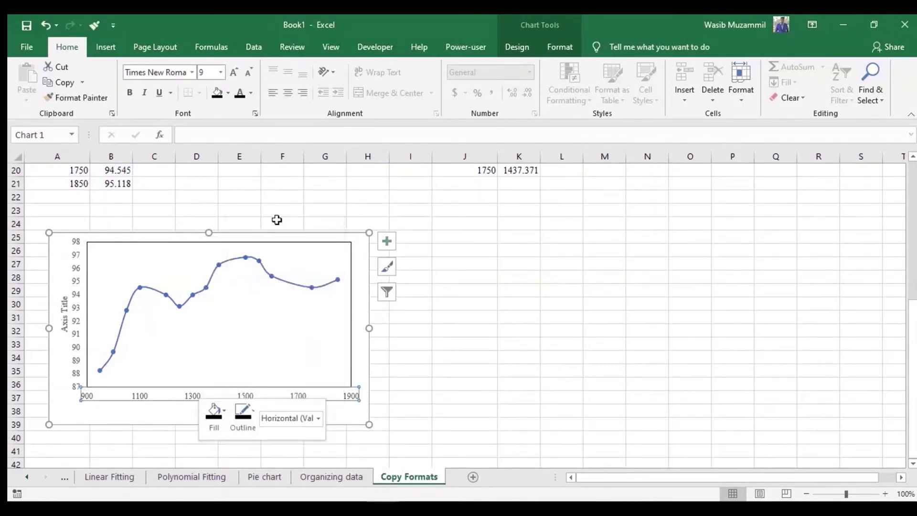
left_click(148, 435)
left_click(205, 408)
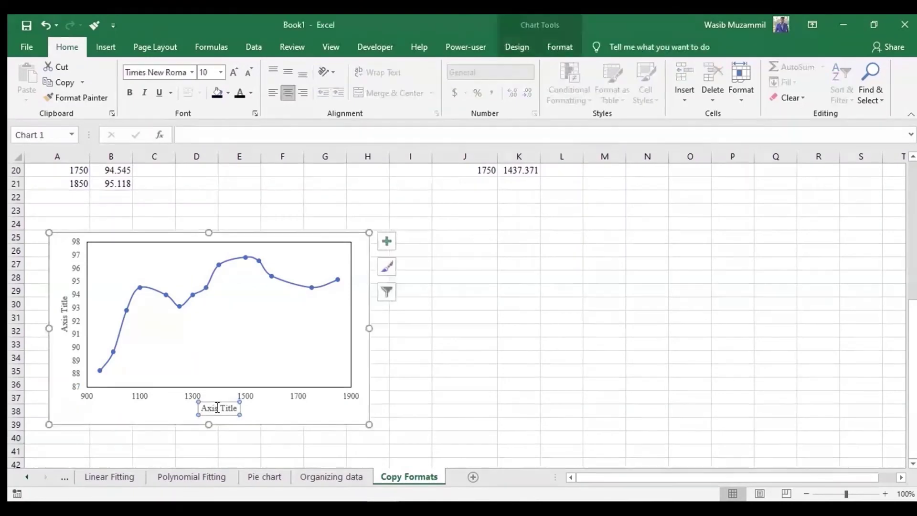
- Replace the axis title placeholders with Speed (rpm) and Torque (N-m)
triple_click(218, 410)
type("Spe")
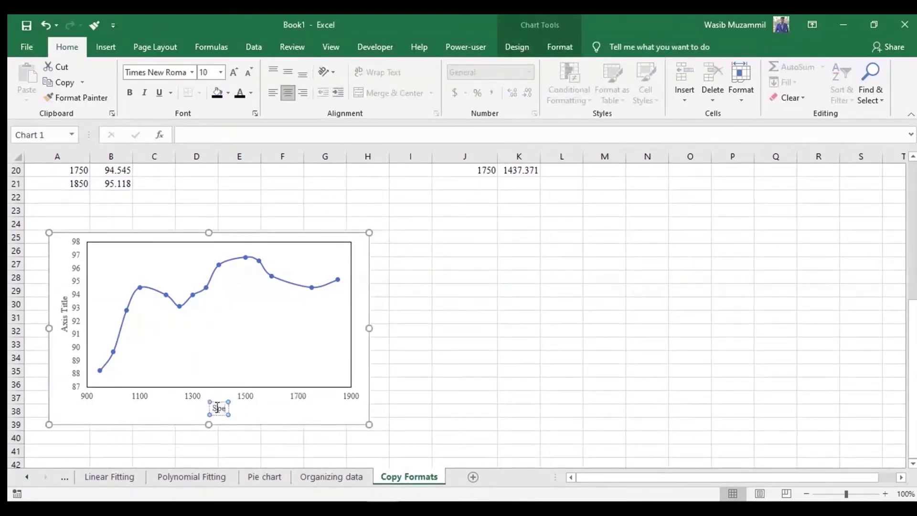
type("ed(rp")
type("m)")
left_click(410, 384)
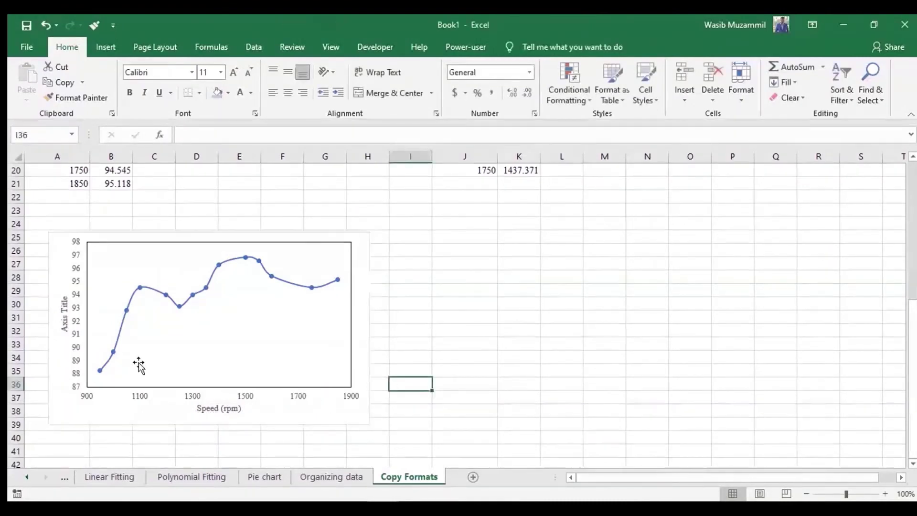
scroll(140, 364, "up", 6)
scroll(140, 365, "down", 3)
scroll(138, 364, "down", 3)
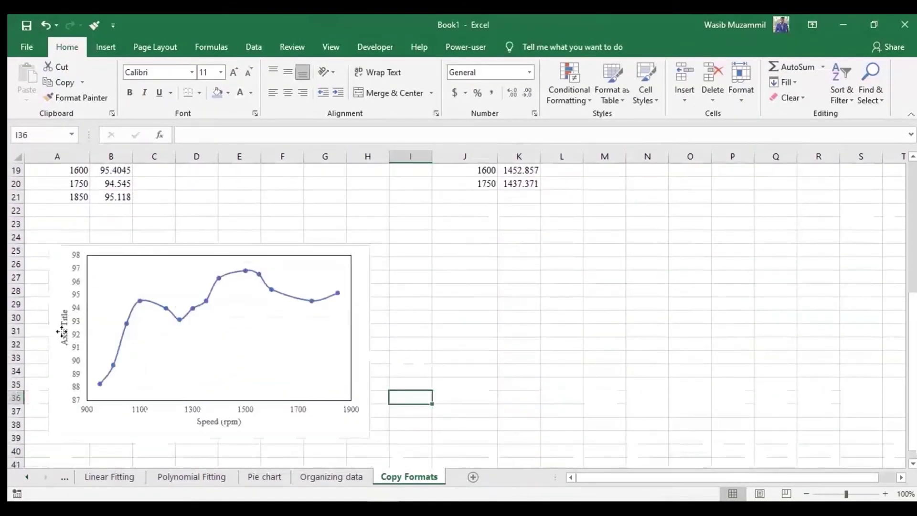
left_click(65, 329)
triple_click(64, 332)
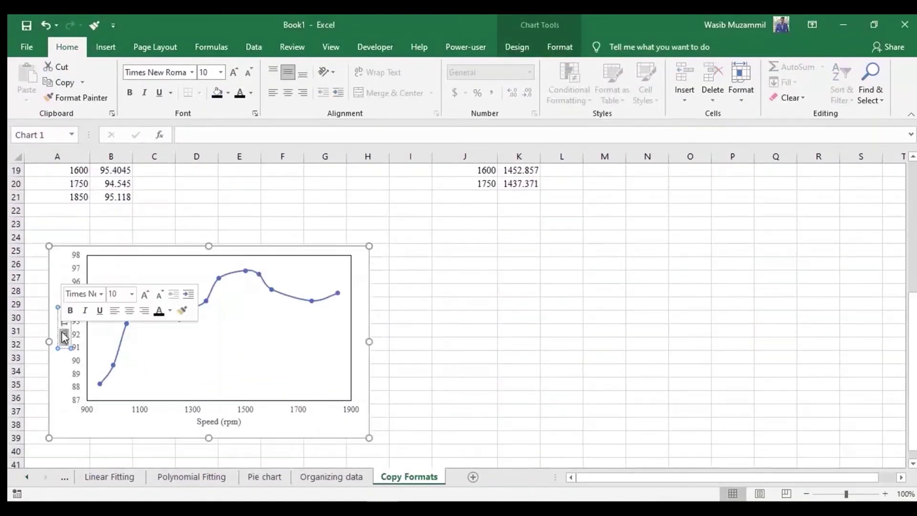
type("To")
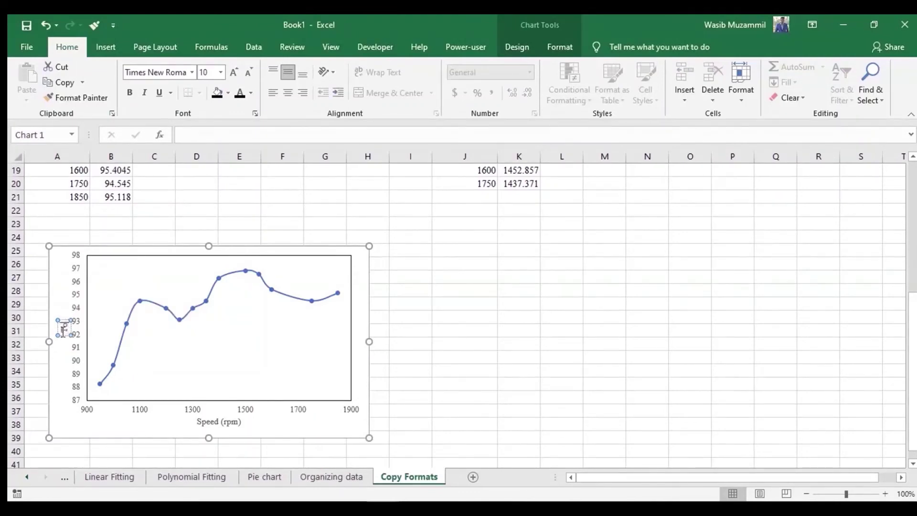
type("rque (")
type("N-m)")
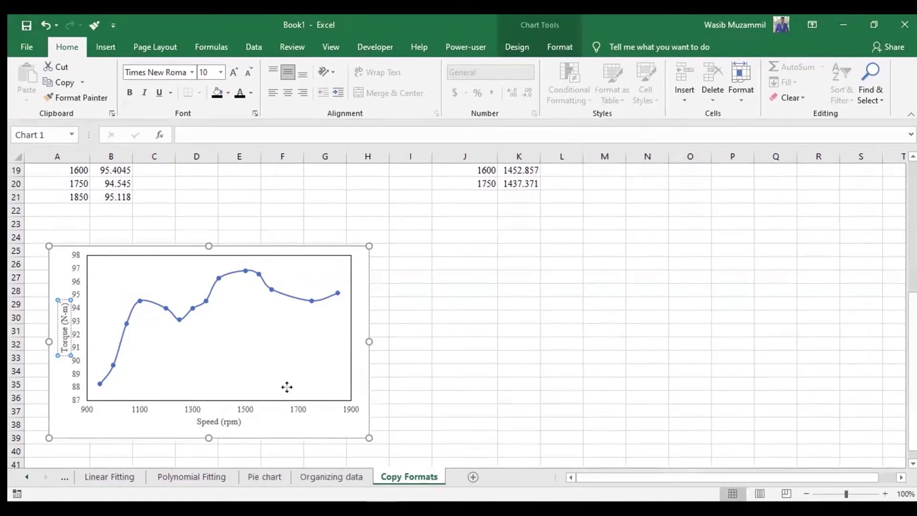
- Make the Speed (rpm) and Torque (N-m) titles bold
left_click(219, 421)
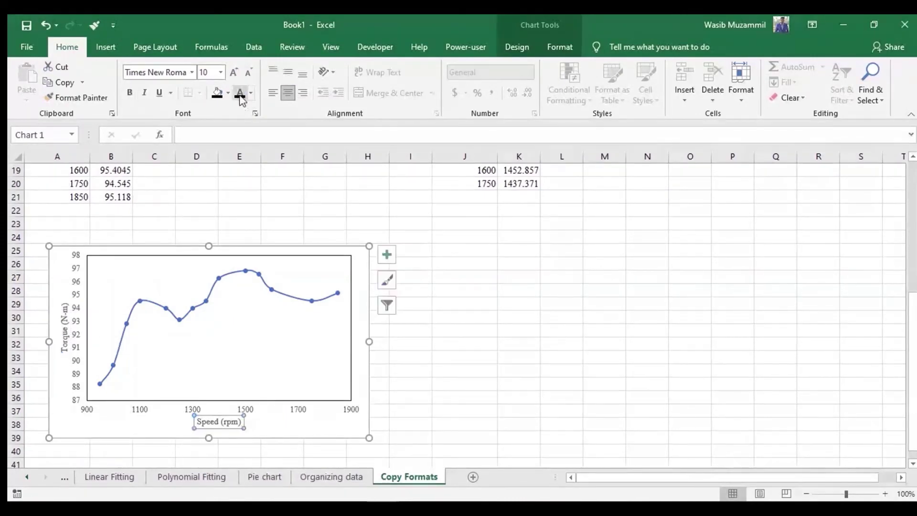
left_click(129, 92)
left_click(67, 329)
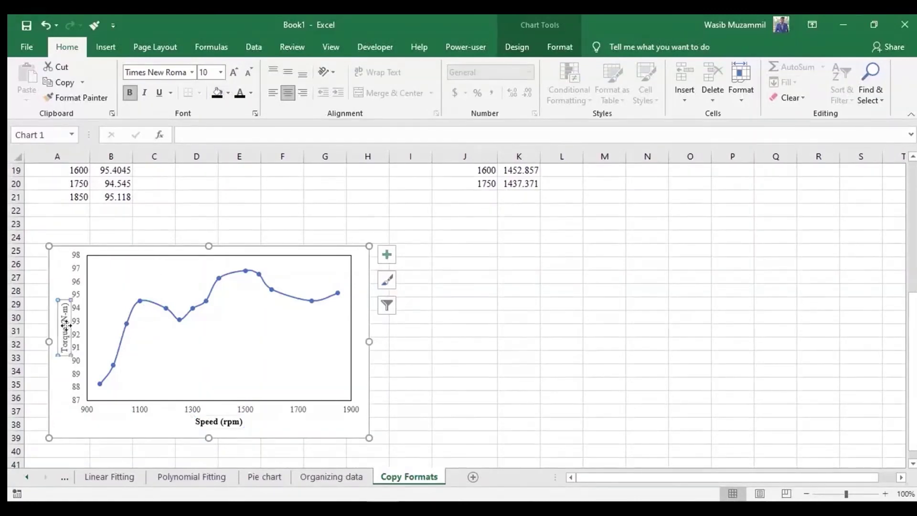
left_click(129, 92)
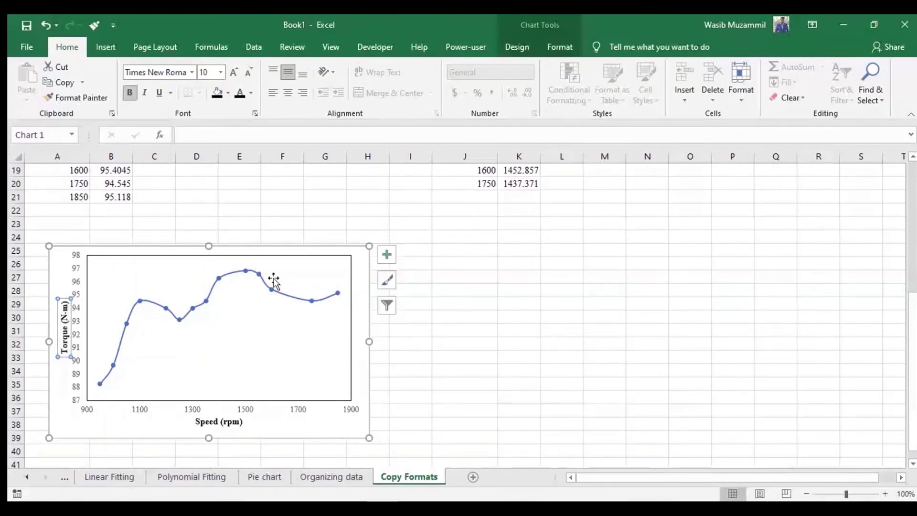
left_click(273, 282)
- Change the Torque series line colour to dark navy
left_click(556, 45)
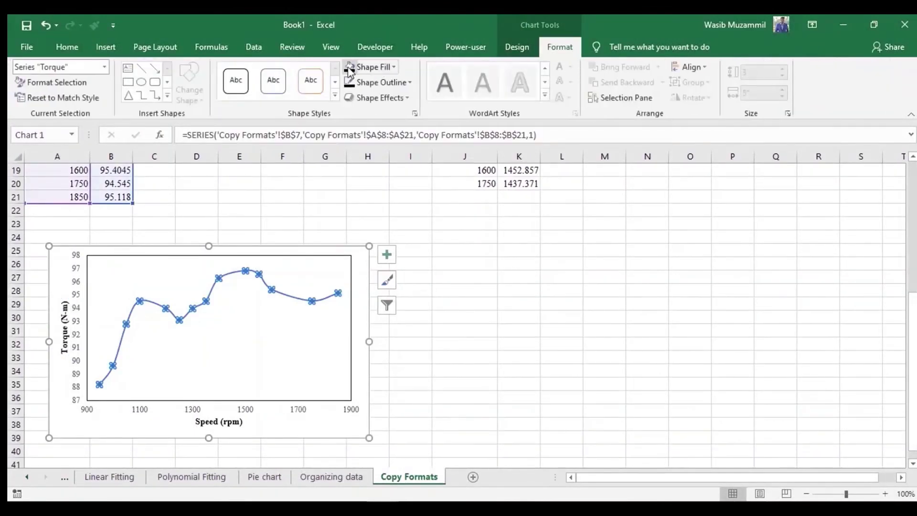
left_click(349, 82)
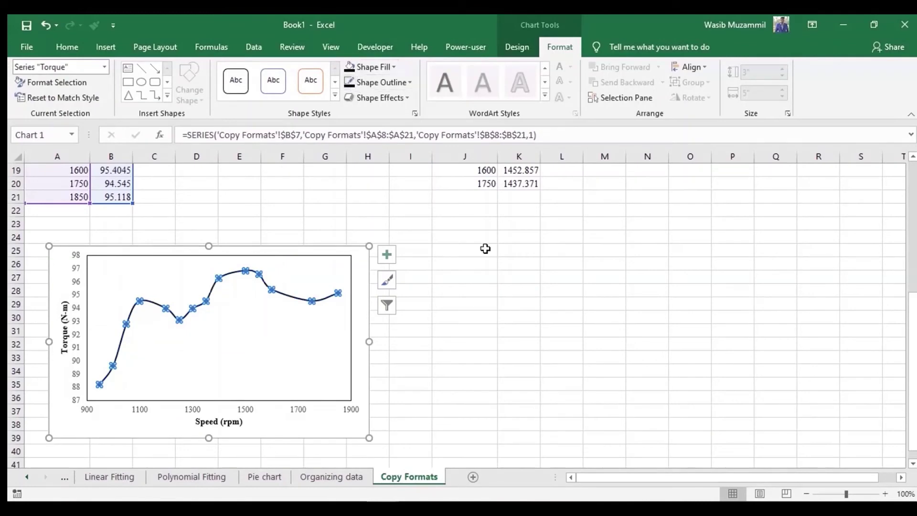
left_click(484, 248)
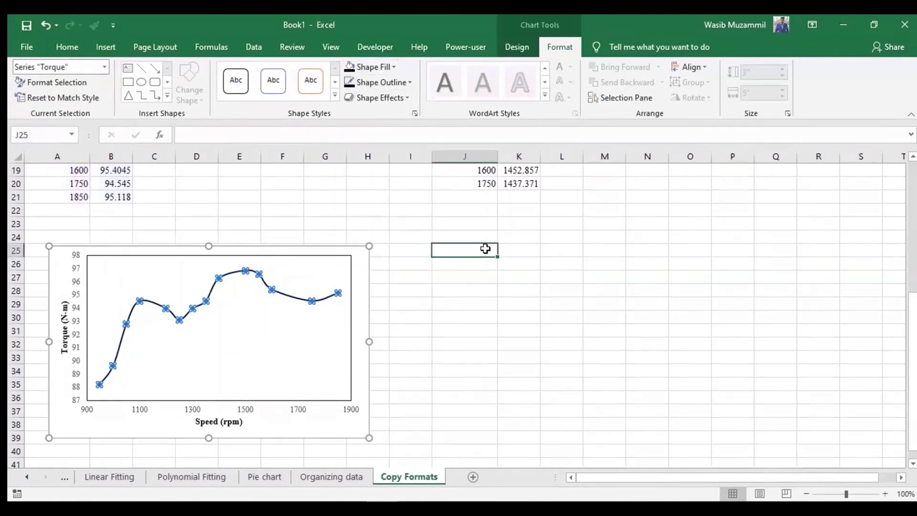
left_click(295, 300)
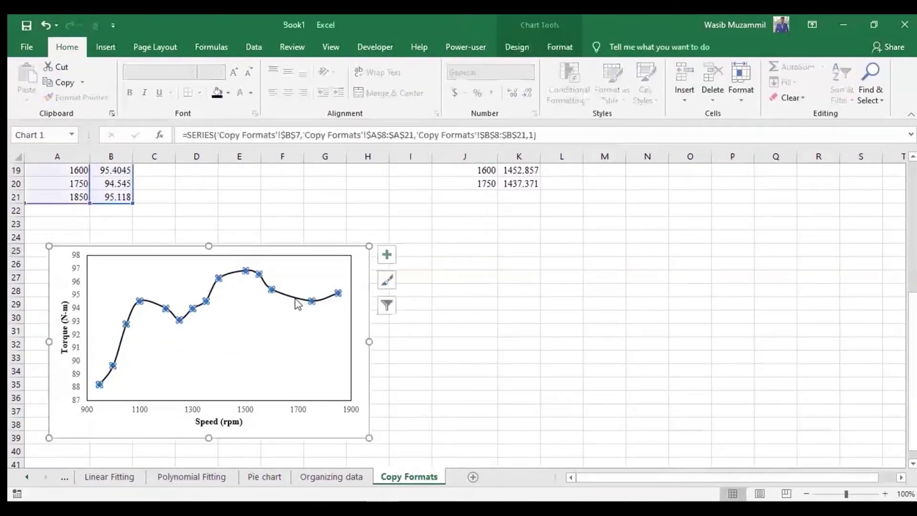
left_click(270, 291)
left_click(416, 347)
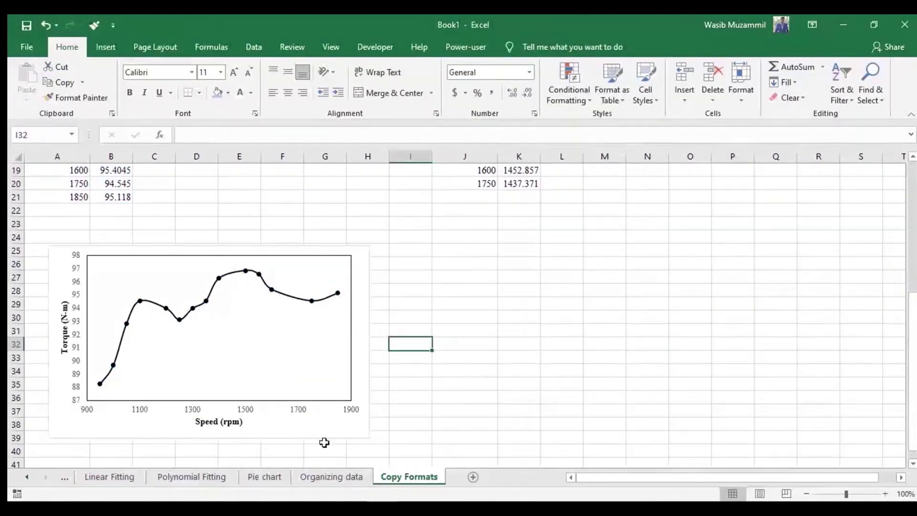
- Open Format Axis and review the major tick mark types, leaving them unchanged
left_click(253, 416)
right_click(253, 416)
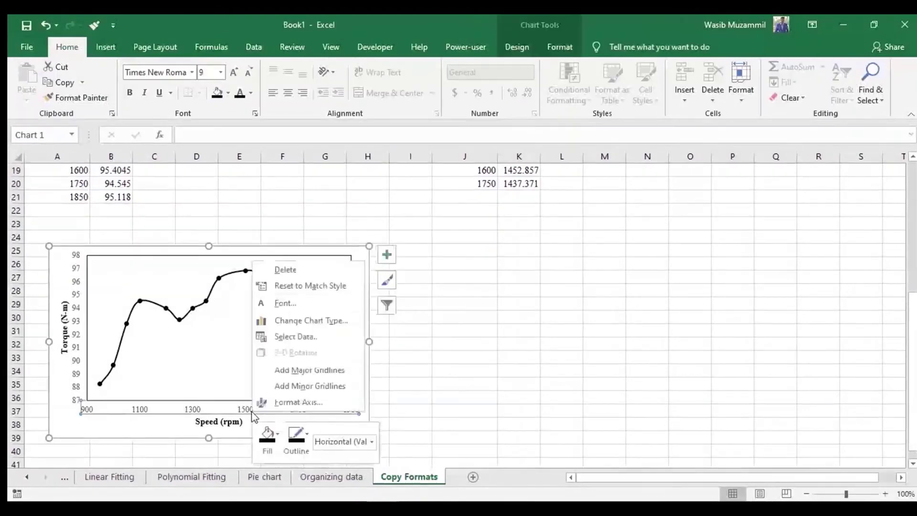
left_click(311, 396)
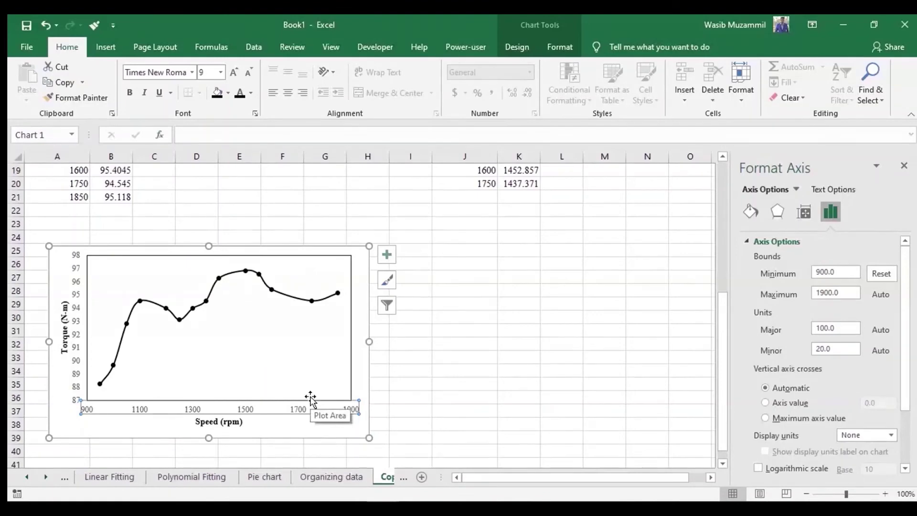
scroll(791, 339, "down", 3)
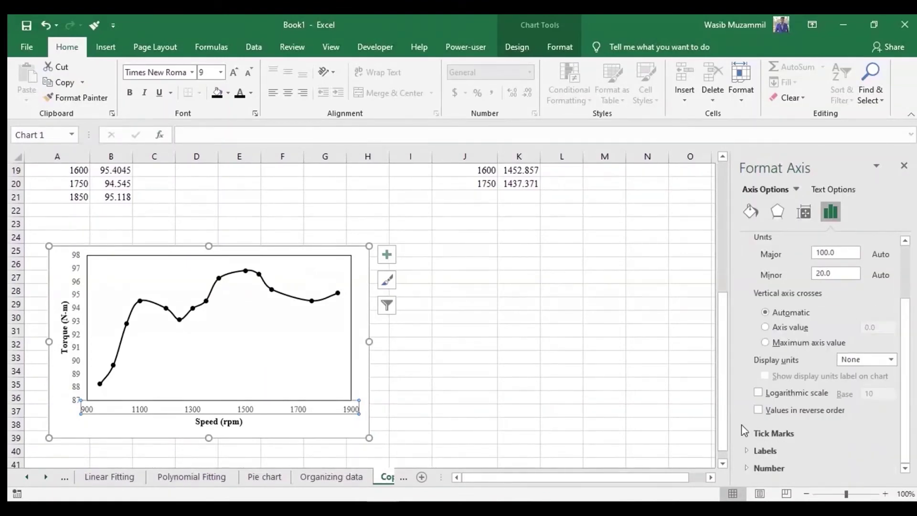
left_click(747, 432)
left_click(876, 452)
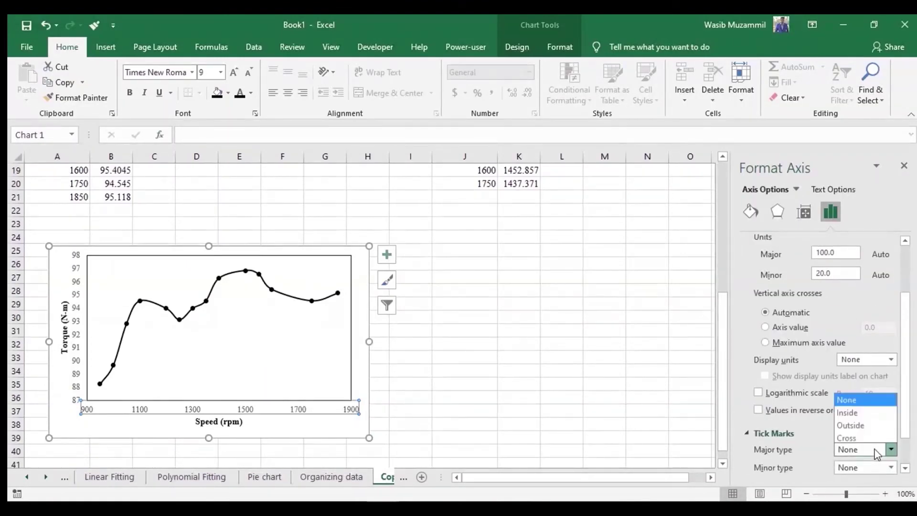
left_click(852, 437)
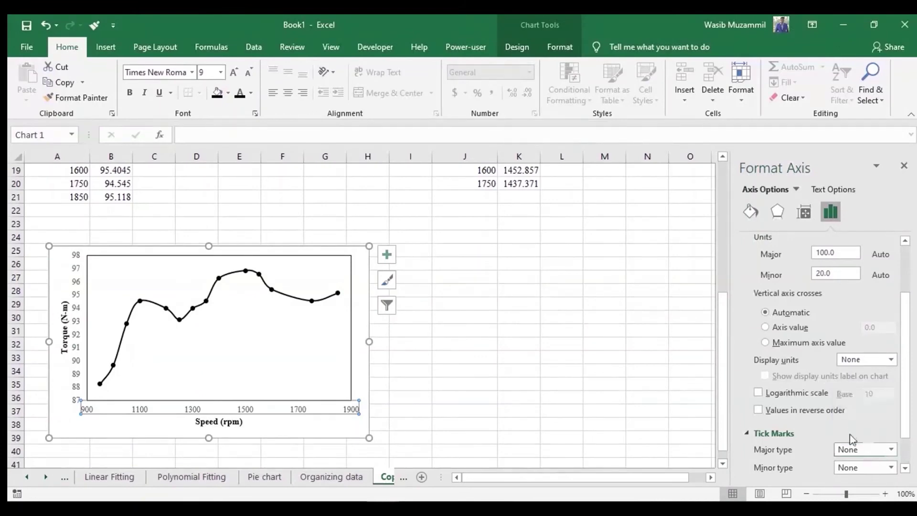
left_click(75, 334)
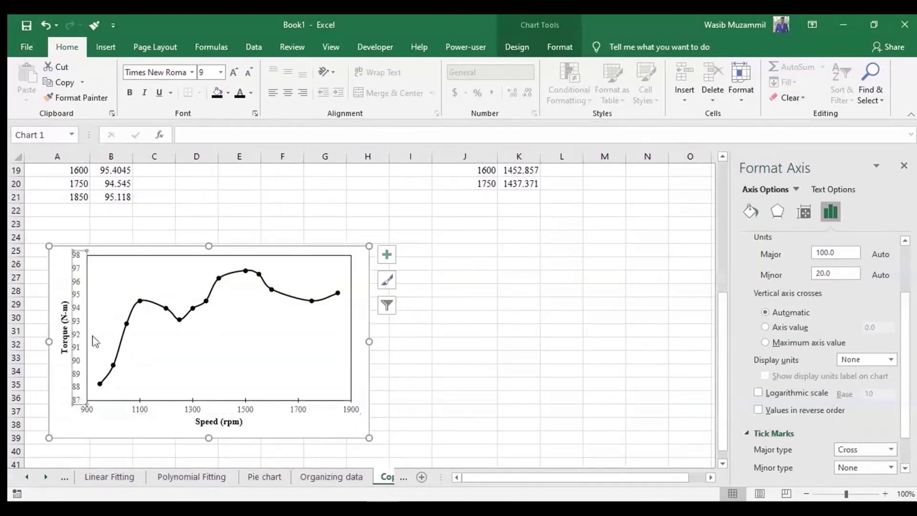
scroll(822, 358, "down", 2)
scroll(821, 358, "down", 2)
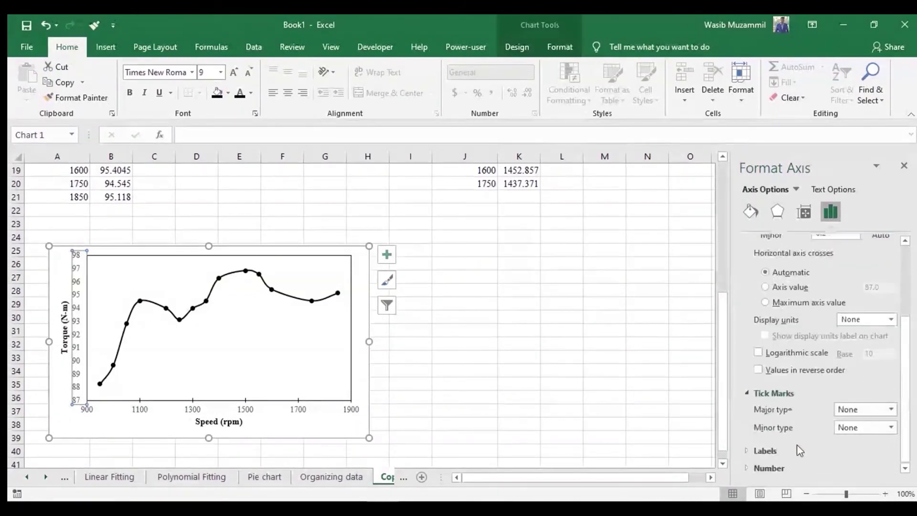
left_click(890, 409)
left_click(855, 461)
- Set the vertical axis major unit to 2 and close the formatting pane
scroll(776, 340, "up", 3)
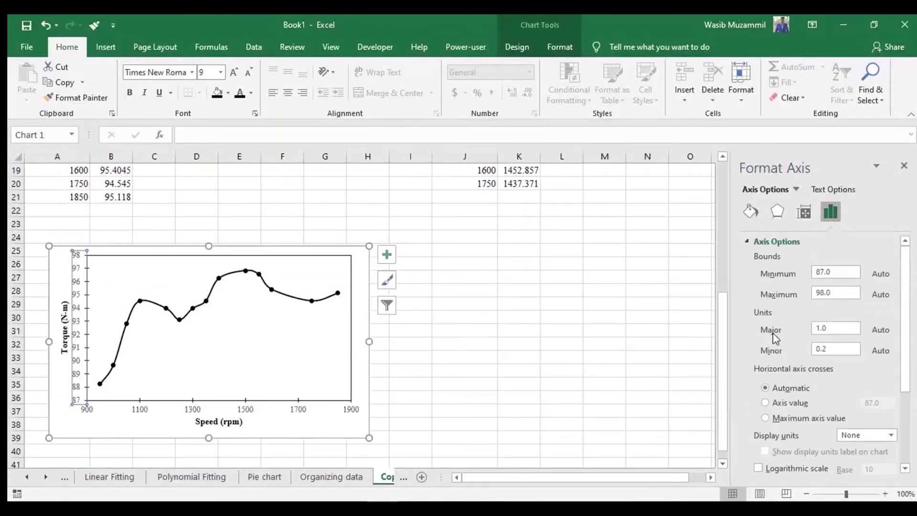
double_click(837, 329)
type("3")
key("Return")
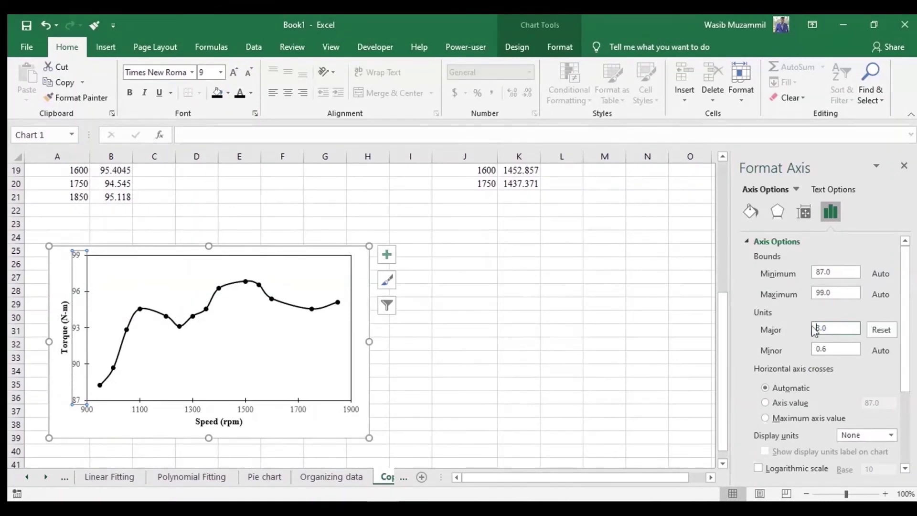
left_click(770, 328)
type("2")
key("Return")
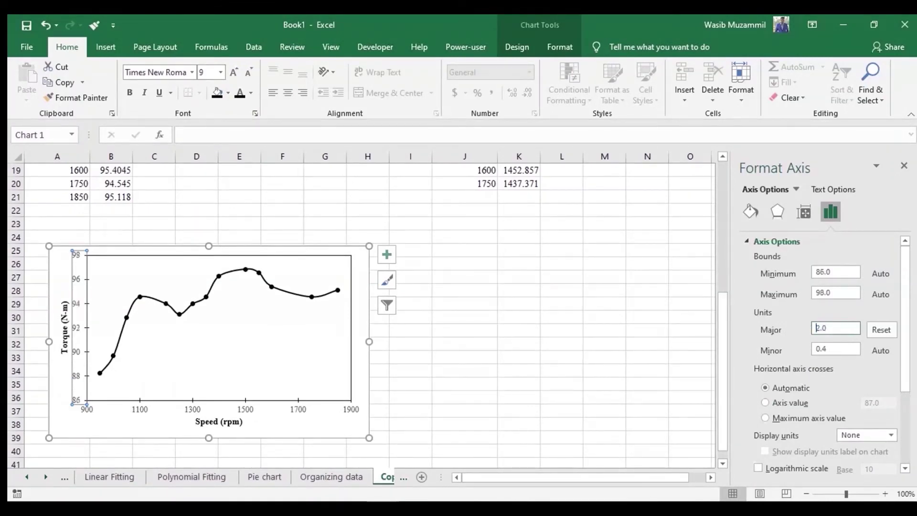
left_click(904, 165)
left_click(612, 339)
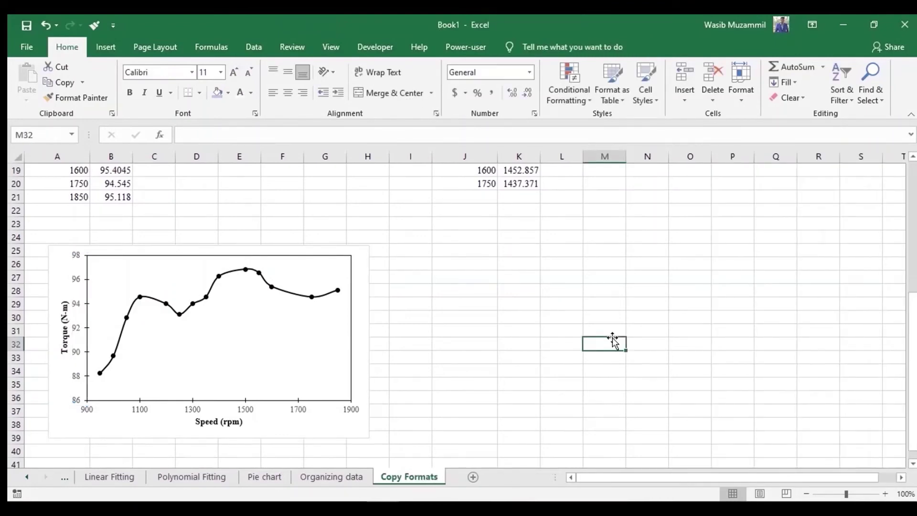
- Insert a smooth-lines-and-markers scatter chart of Engine Speed vs Bsfc (J7:K20)
scroll(612, 340, "up", 3)
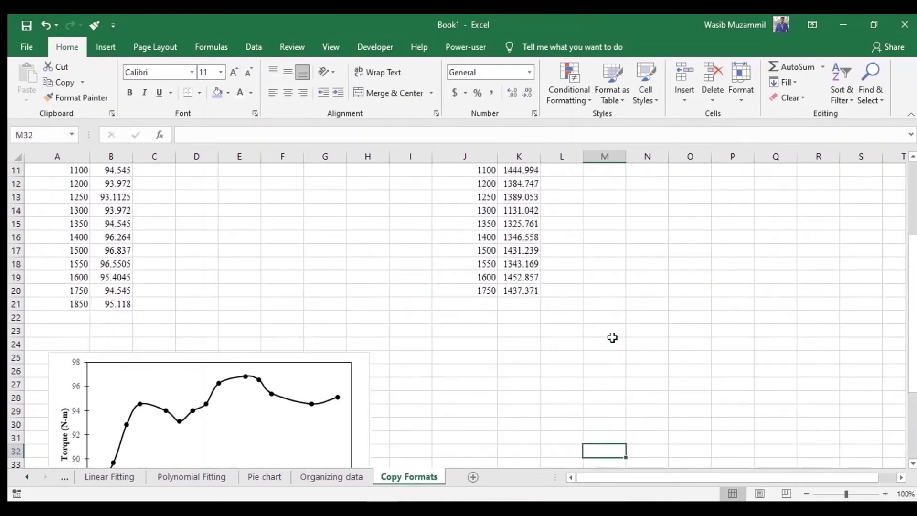
scroll(612, 338, "up", 1)
mouse_move(460, 173)
left_mouse_down()
mouse_move(522, 317)
mouse_move(522, 345)
left_mouse_up()
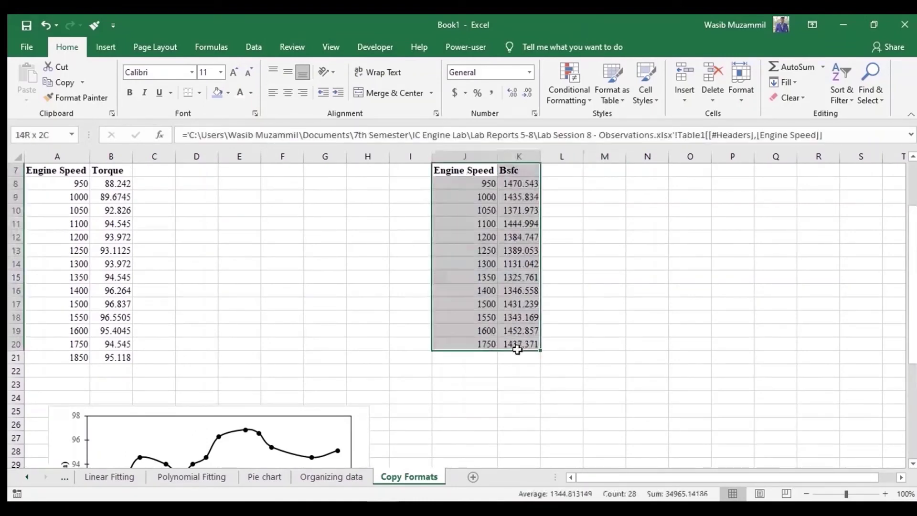
left_click(102, 46)
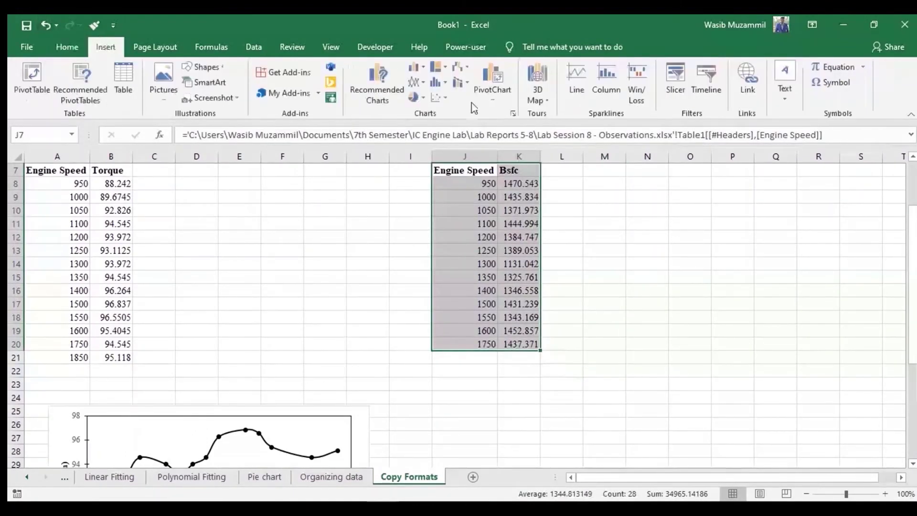
left_click(438, 98)
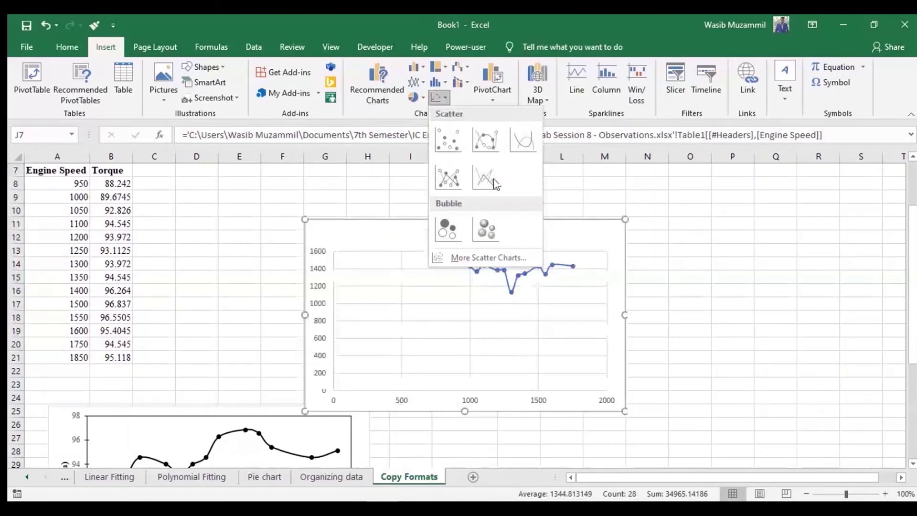
left_click(494, 142)
- Move the new Bsfc chart next to the Torque chart
left_click(771, 338)
scroll(771, 339, "down", 1)
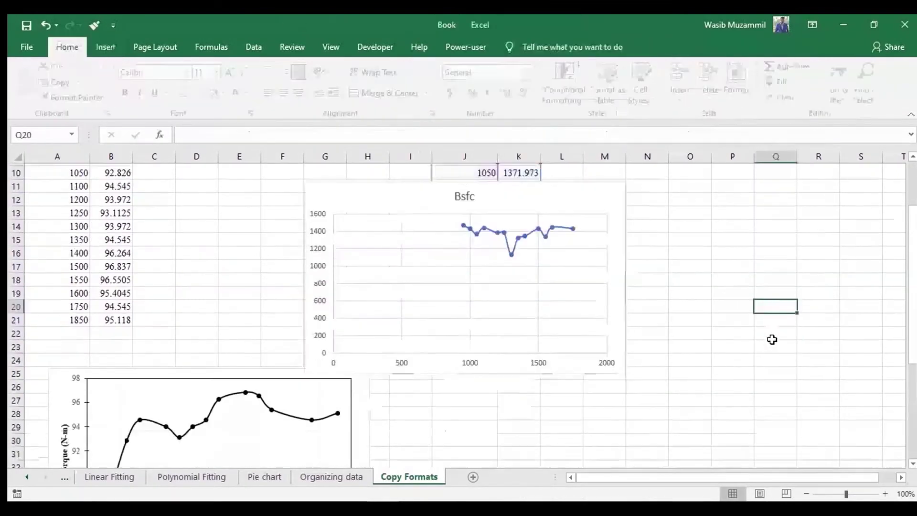
scroll(771, 339, "down", 1)
scroll(771, 339, "down", 2)
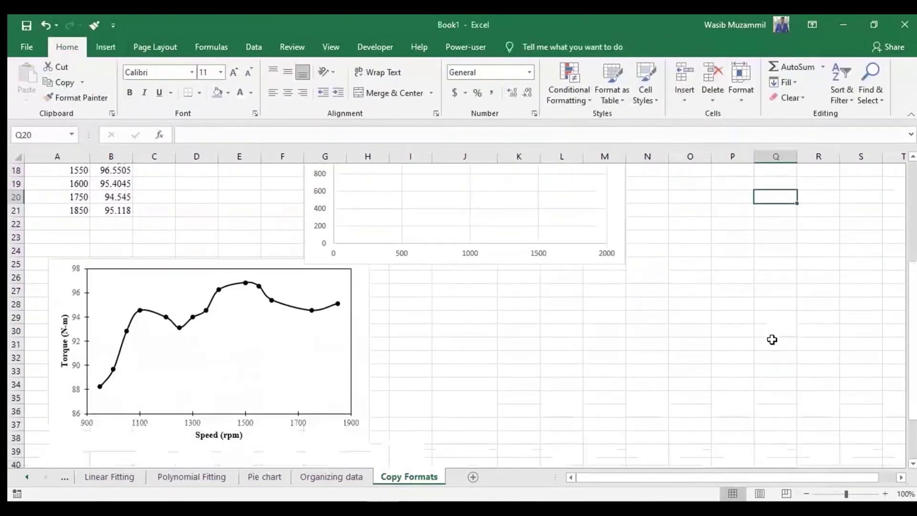
left_click(559, 257)
left_click_drag(559, 257, 682, 434)
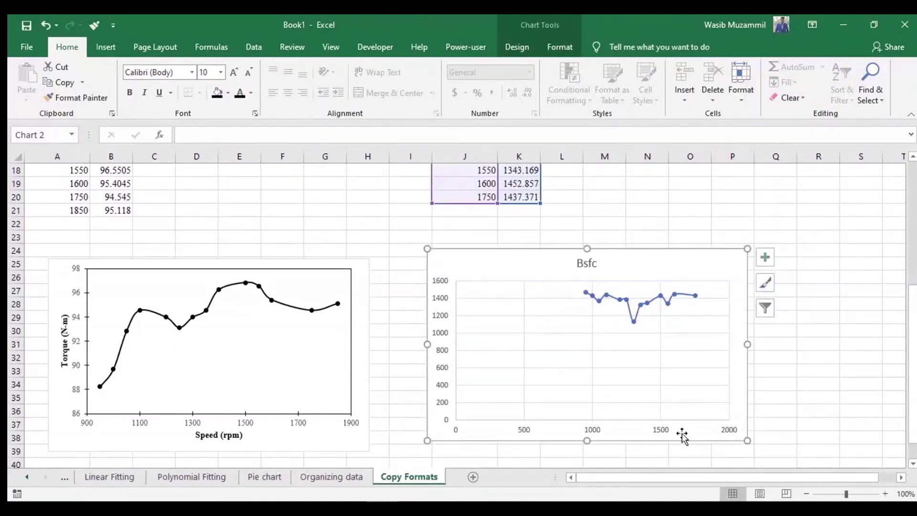
- Copy the Torque chart, then select the Bsfc chart and show the Paste choices
left_click(358, 273)
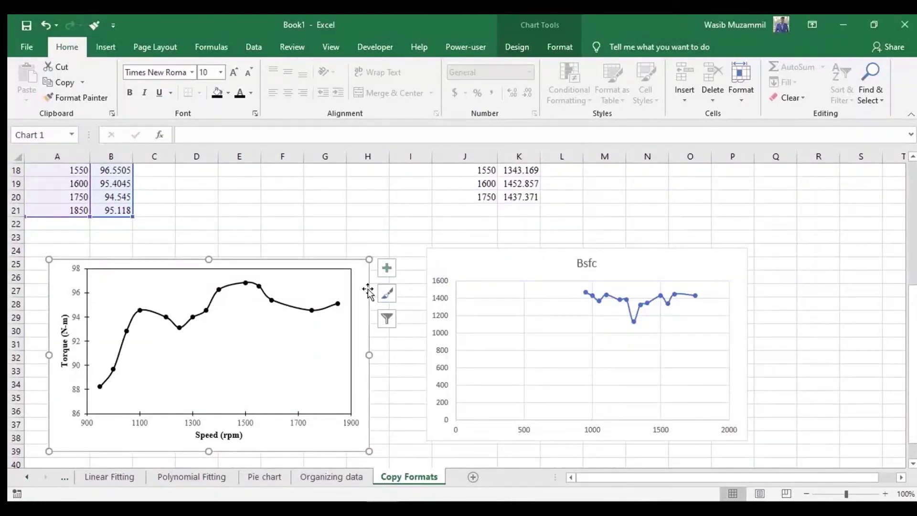
left_click(367, 288)
key("ctrl+c")
left_click(510, 262)
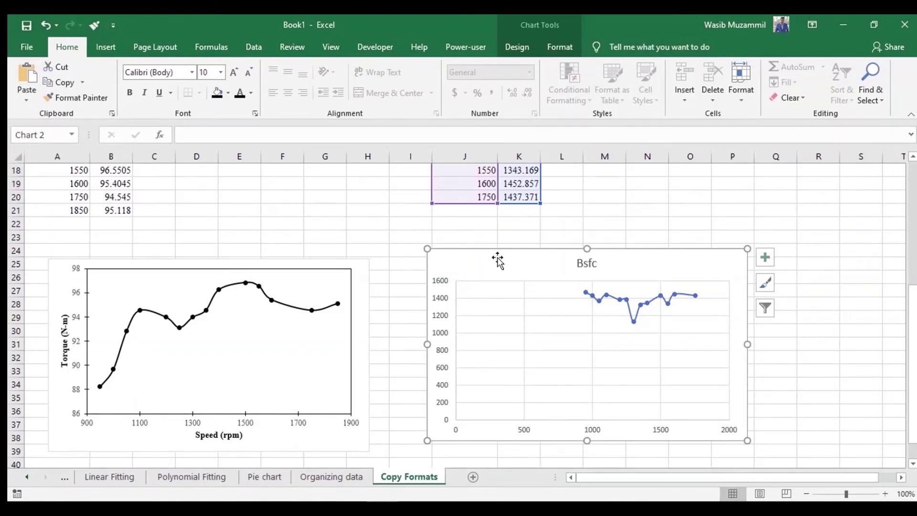
left_click(26, 100)
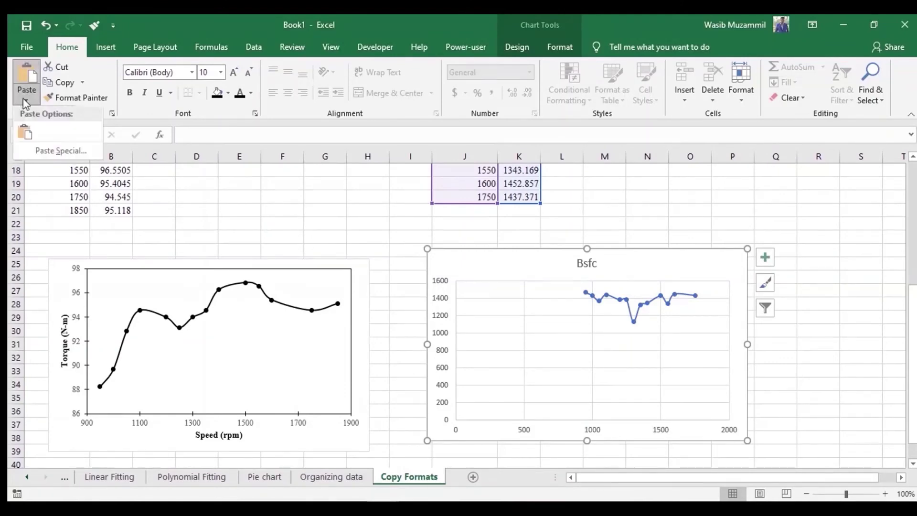
- Paste Special only the Formats of the Torque chart onto the Bsfc chart
left_click(53, 153)
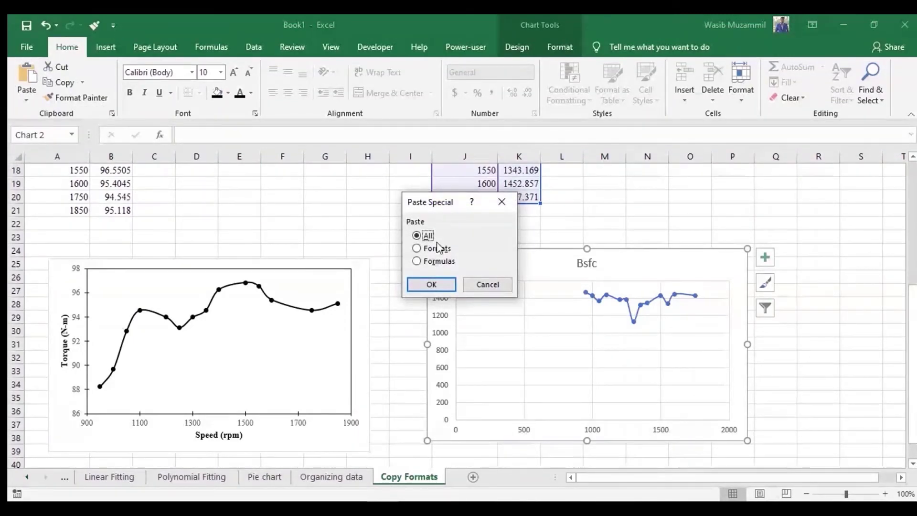
left_click(434, 250)
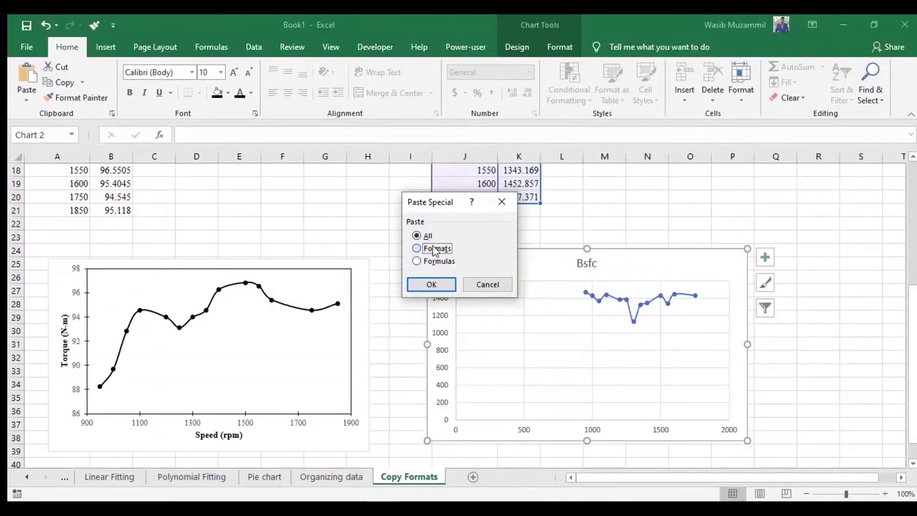
left_click(431, 285)
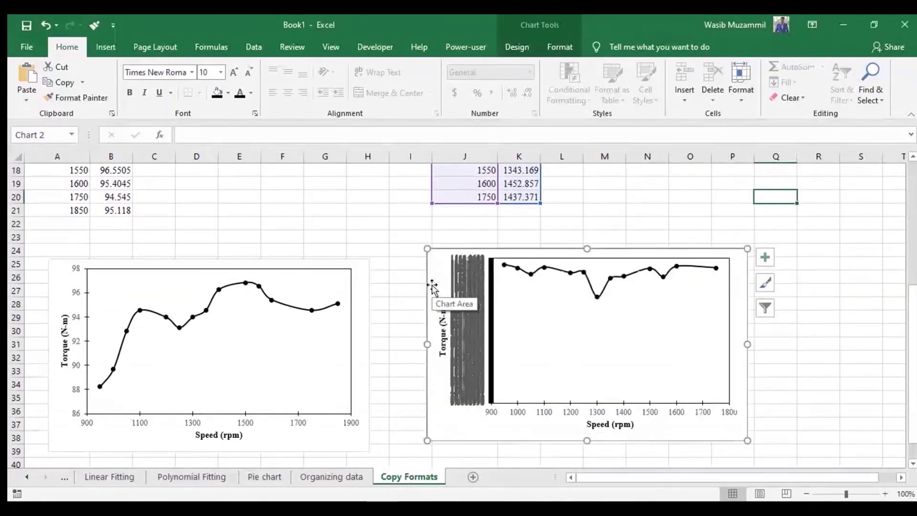
- Restore the Bsfc chart with Ctrl+Z after accidentally deleting it
left_click(470, 327)
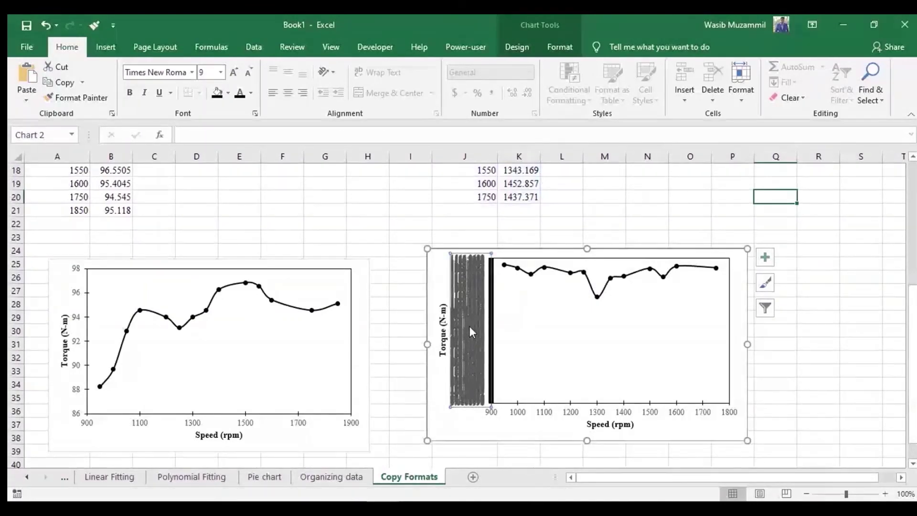
key("Delete")
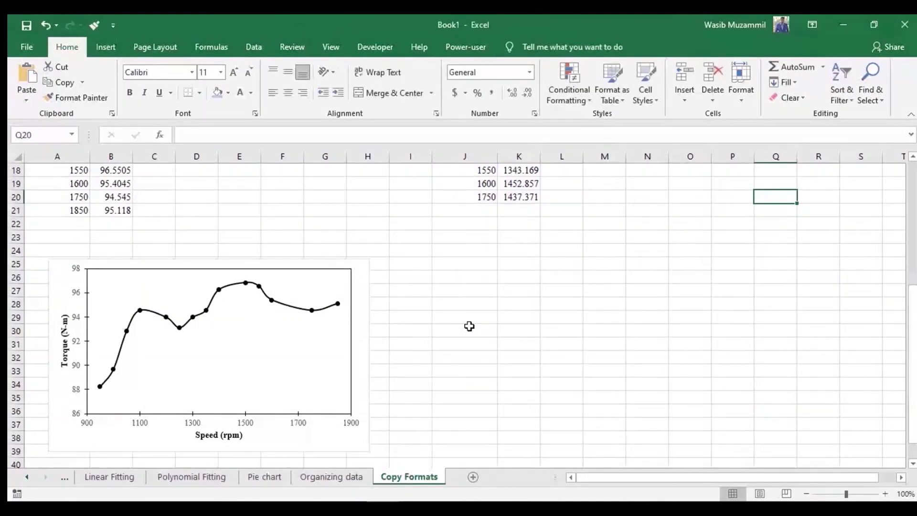
key("ctrl+z")
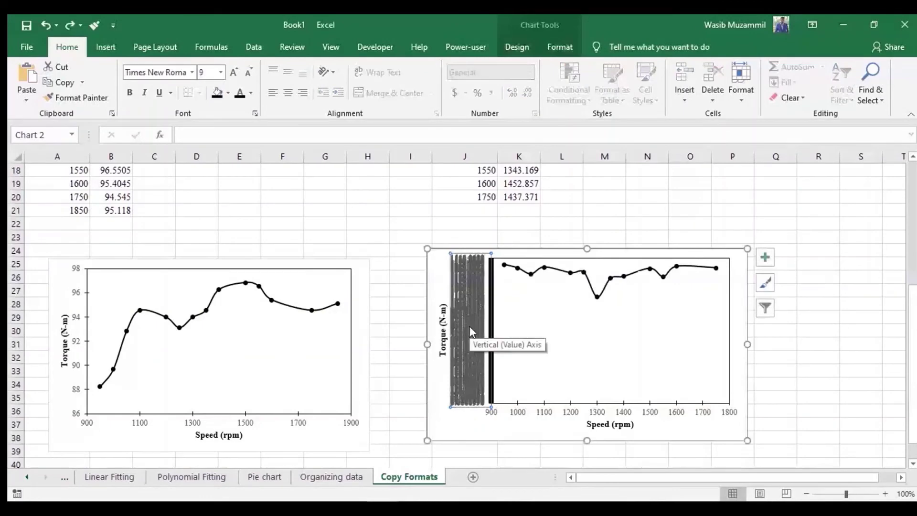
- Set the Bsfc vertical axis major unit to 100
right_click(477, 350)
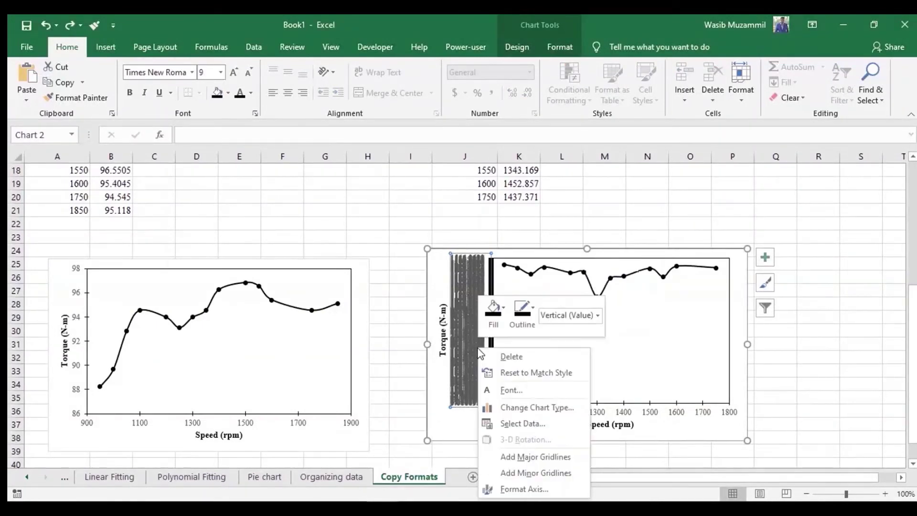
key("Escape")
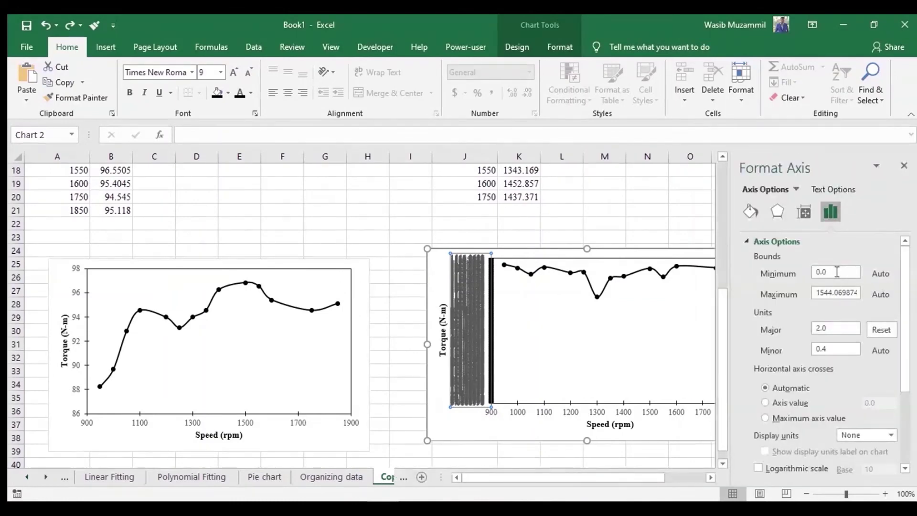
left_click_drag(836, 271, 816, 272)
left_click_drag(843, 328, 808, 329)
type("100")
key("Return")
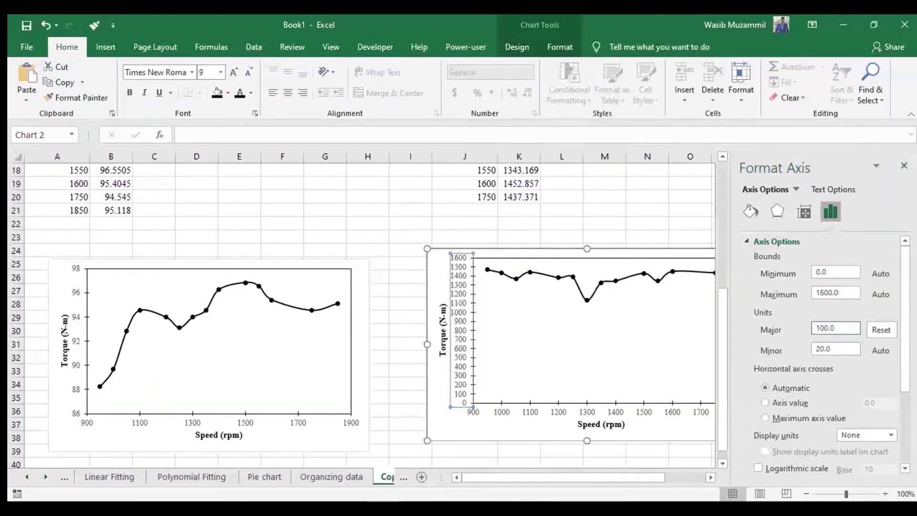
left_click(903, 165)
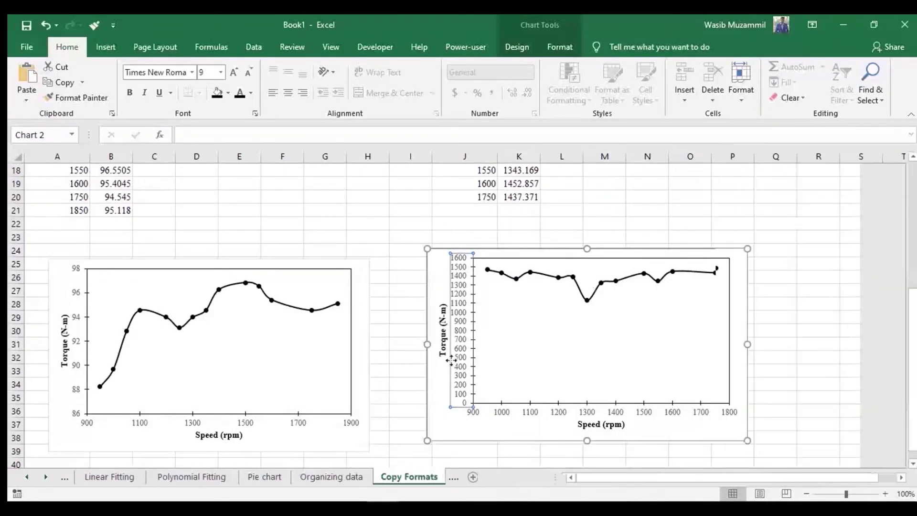
- Set the Bsfc vertical axis minimum bound to 800
right_click(467, 316)
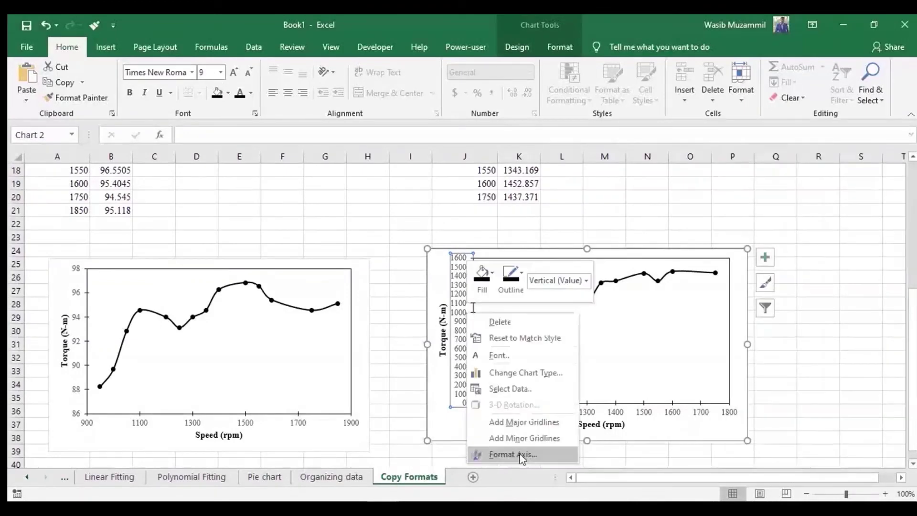
left_click(522, 458)
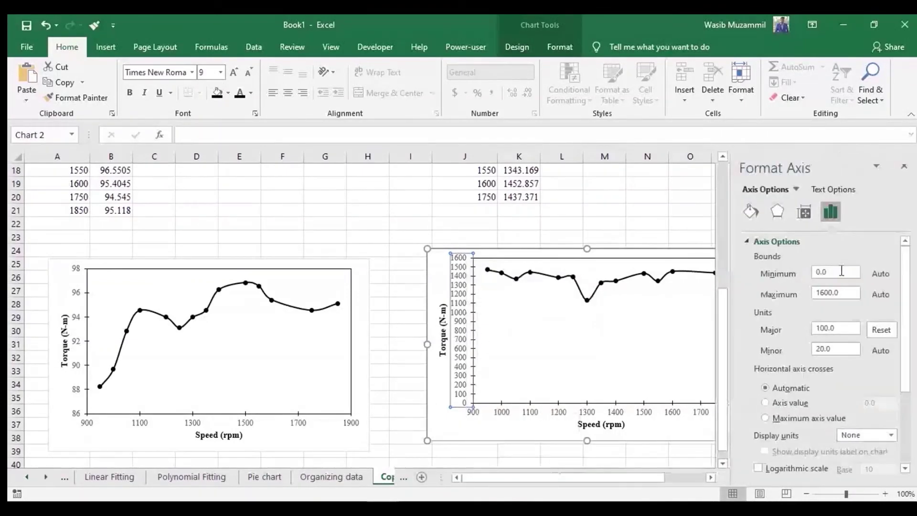
left_click_drag(841, 271, 815, 273)
type("800")
key("Return")
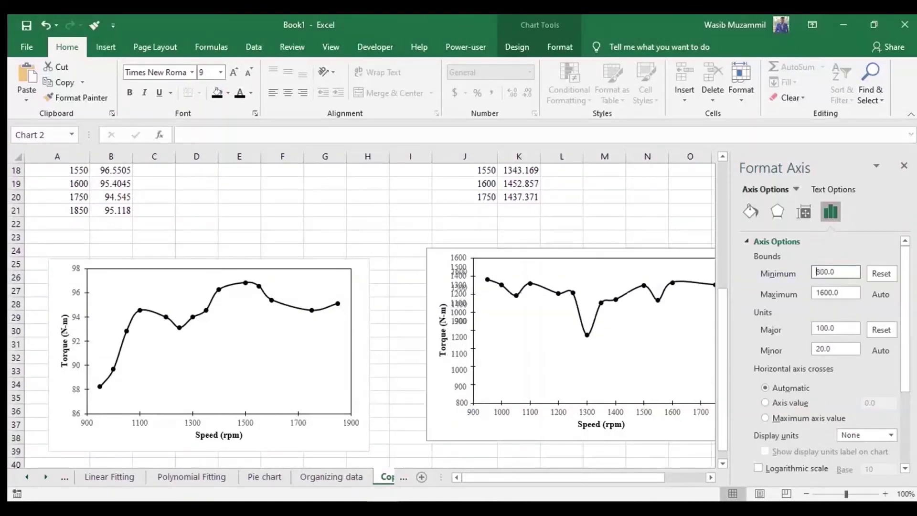
left_click(904, 168)
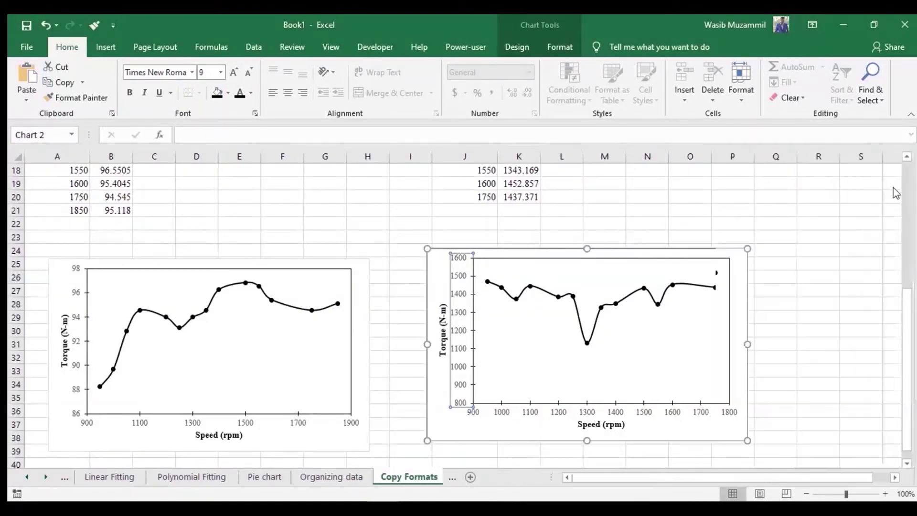
left_click(805, 297)
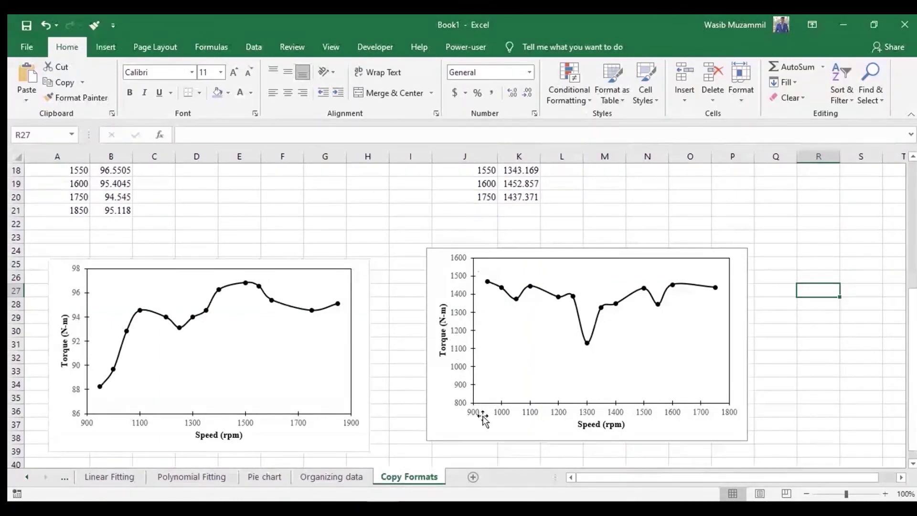
- Replace the right chart's 'Torque (N-m)' vertical axis title with 'Bsfc (kg/kJ)'
double_click(443, 335)
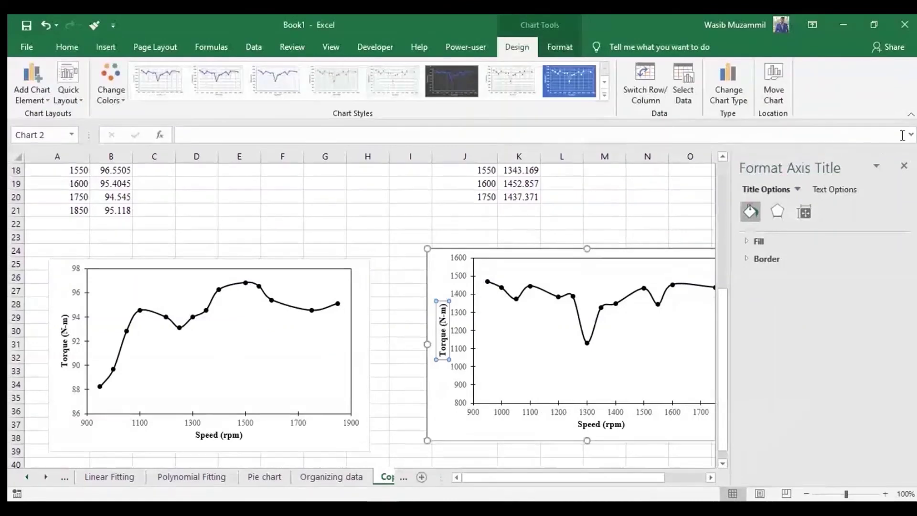
left_click(903, 165)
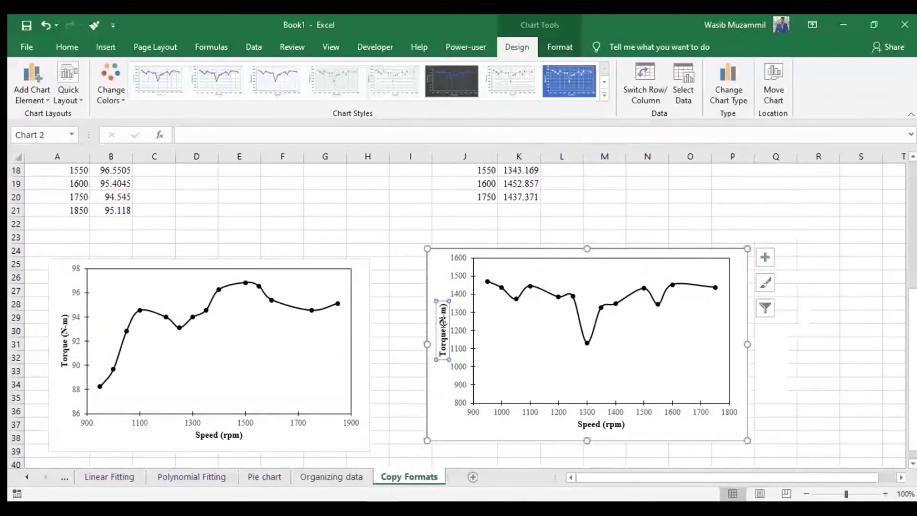
triple_click(442, 322)
key("Delete")
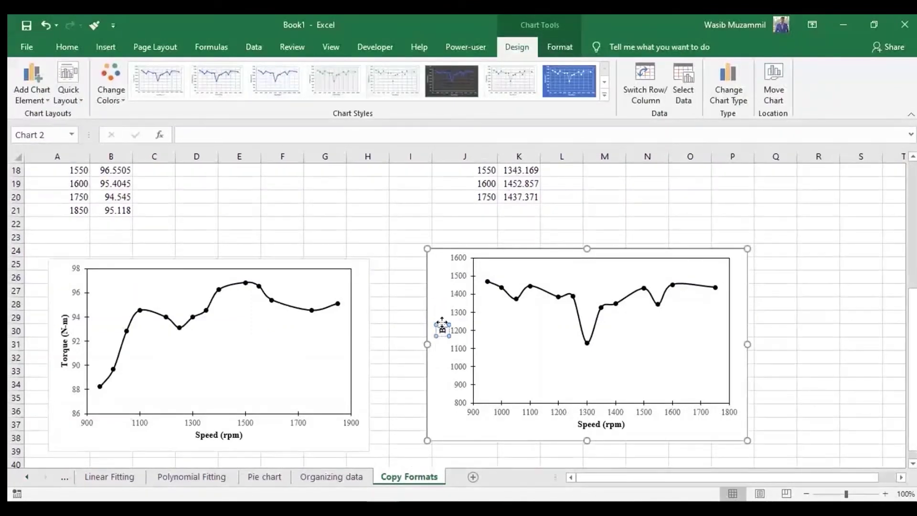
type("BP (W)")
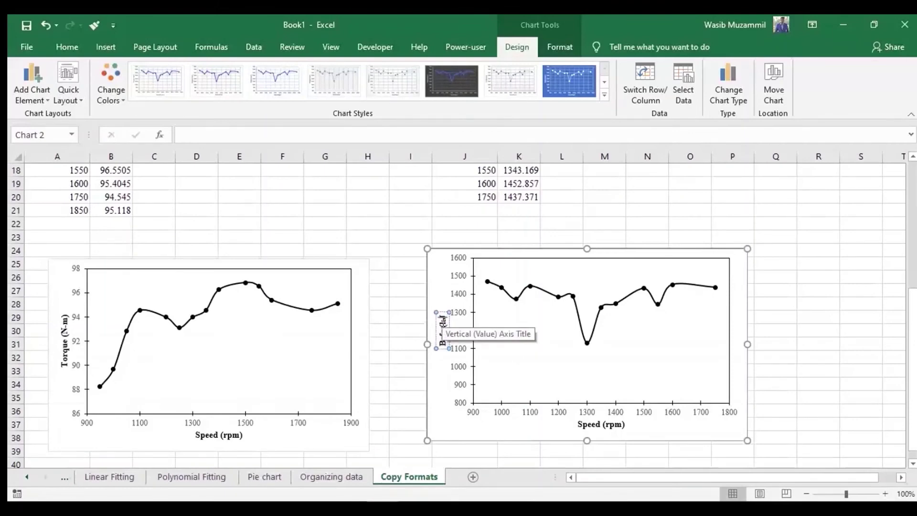
type("/k")
type("kJ)")
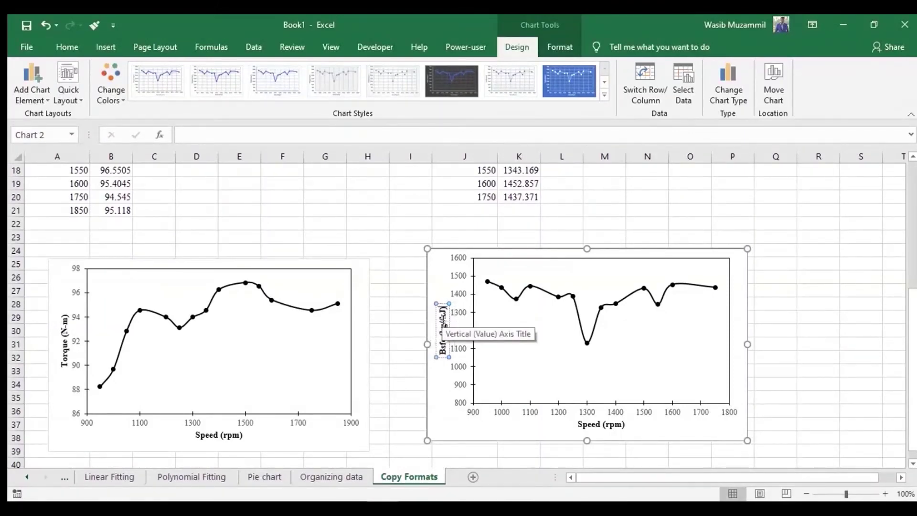
left_click(864, 269)
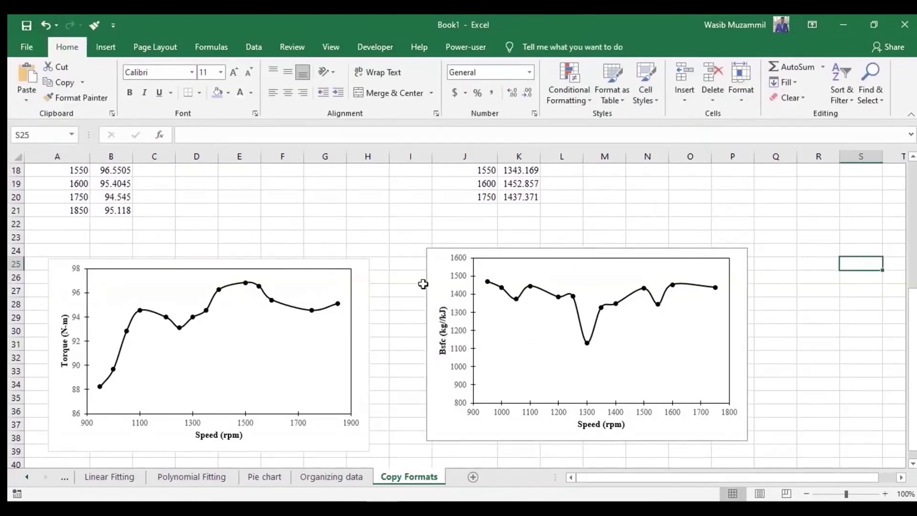
left_click(413, 289)
left_click(250, 336)
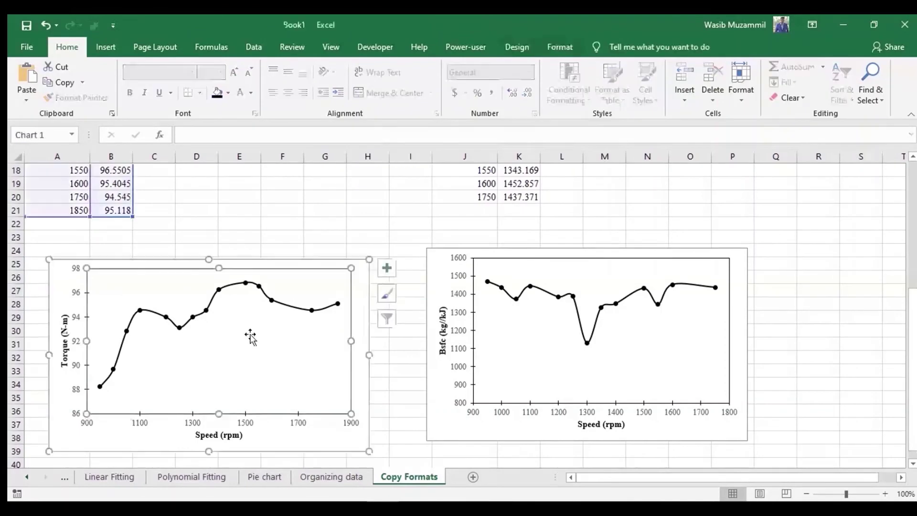
left_click(715, 275)
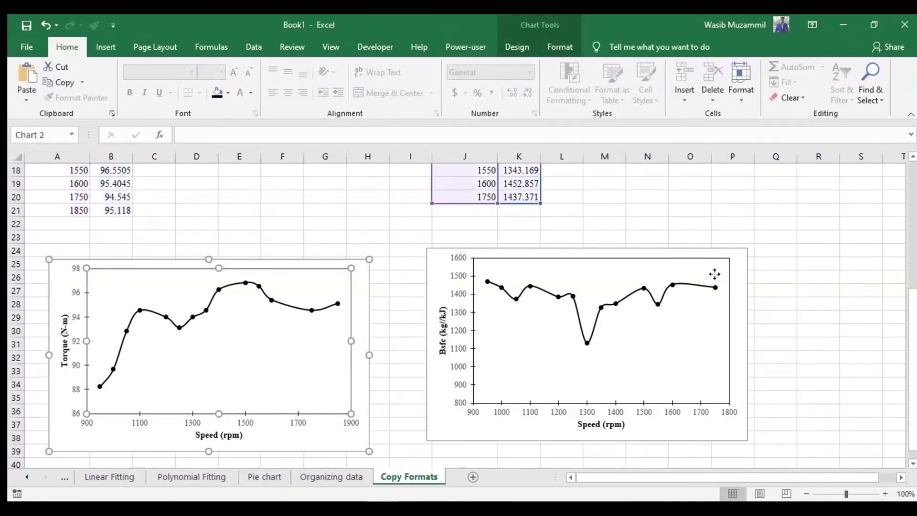
left_click(843, 329)
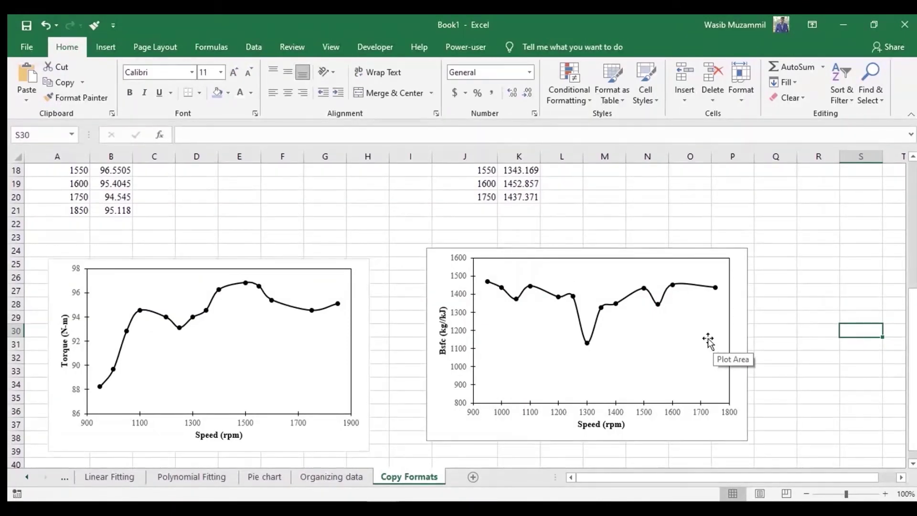
left_click(26, 92)
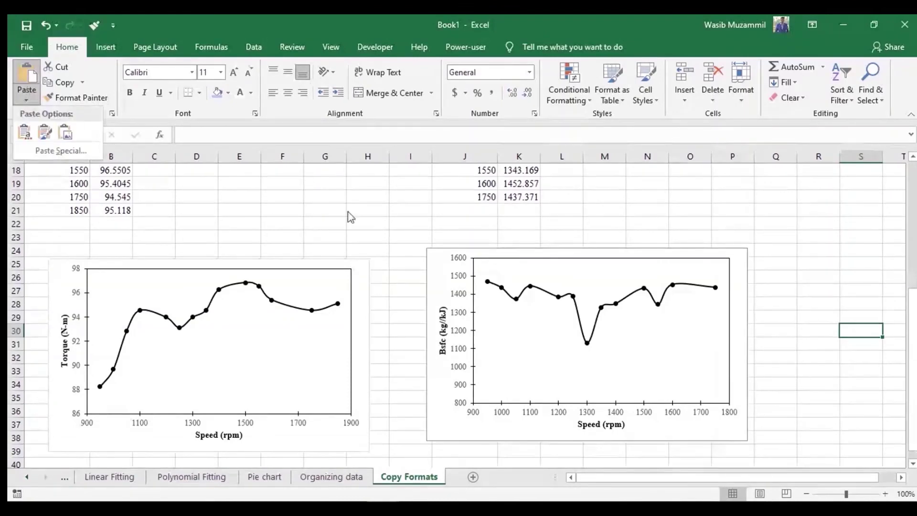
key("Escape")
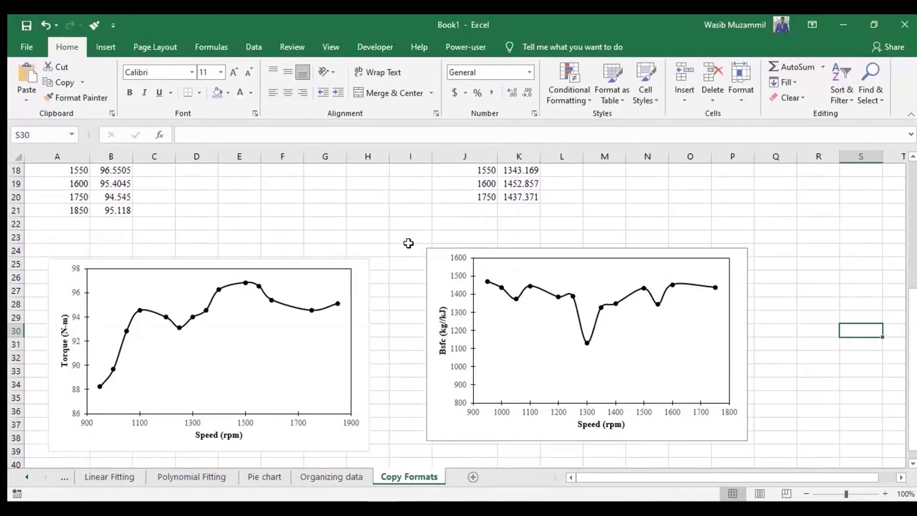
left_click(818, 287)
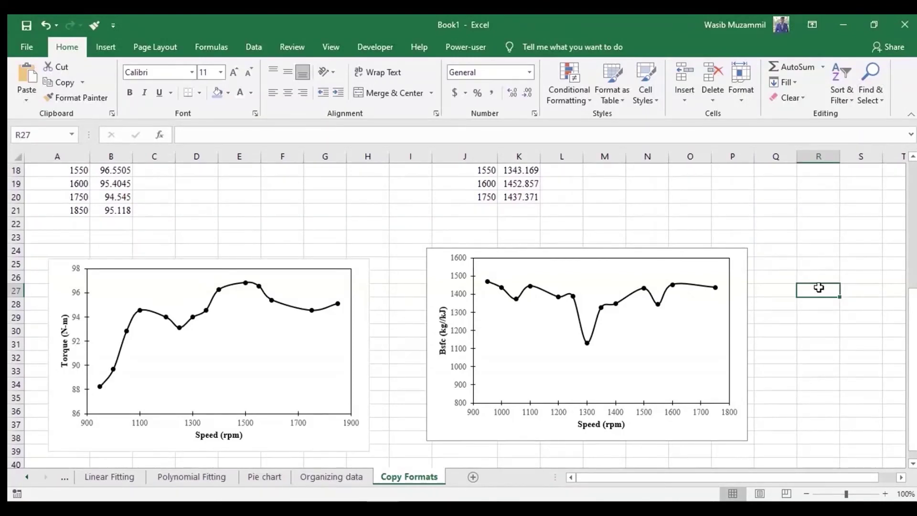
- Delete the Bsfc chart and select the Engine Speed and Bsfc data in J7:K19
left_click(744, 290)
key("Delete")
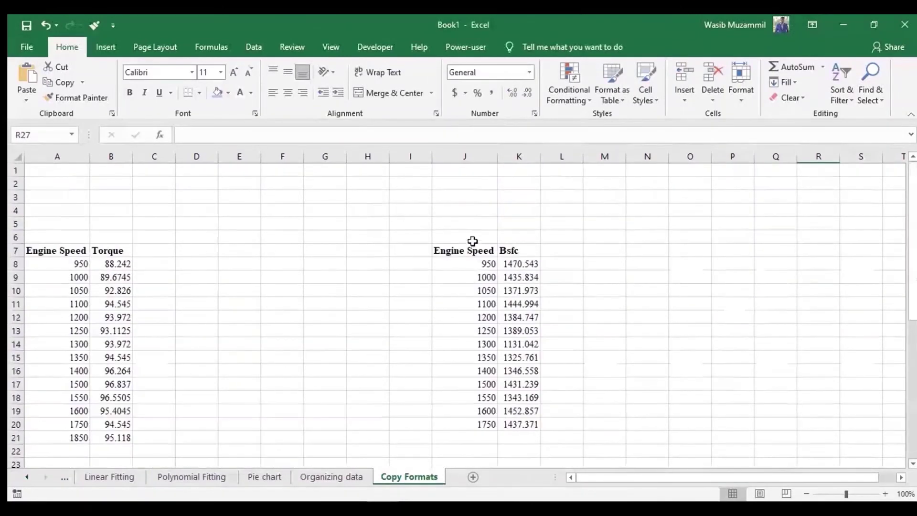
left_click_drag(466, 250, 525, 414)
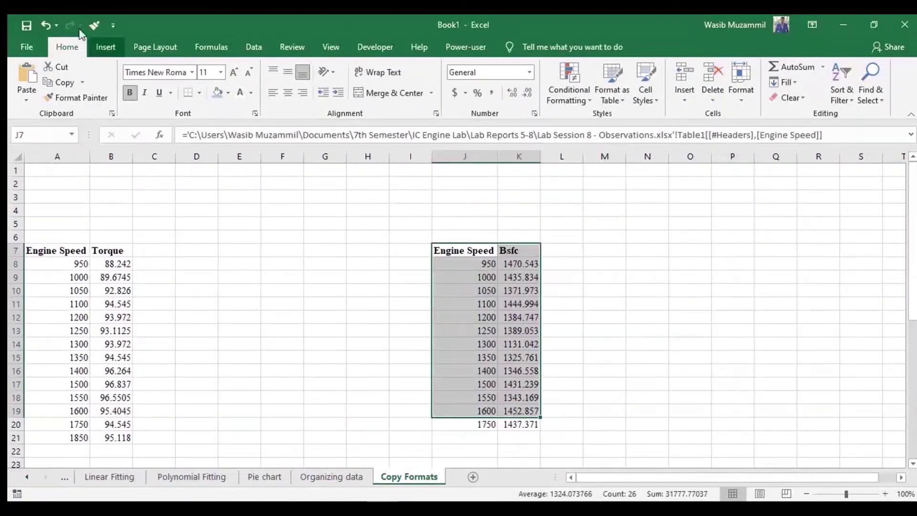
left_click(106, 47)
- Insert a Scatter with Smooth Lines and Markers chart and move it beside the Torque chart
left_click(439, 98)
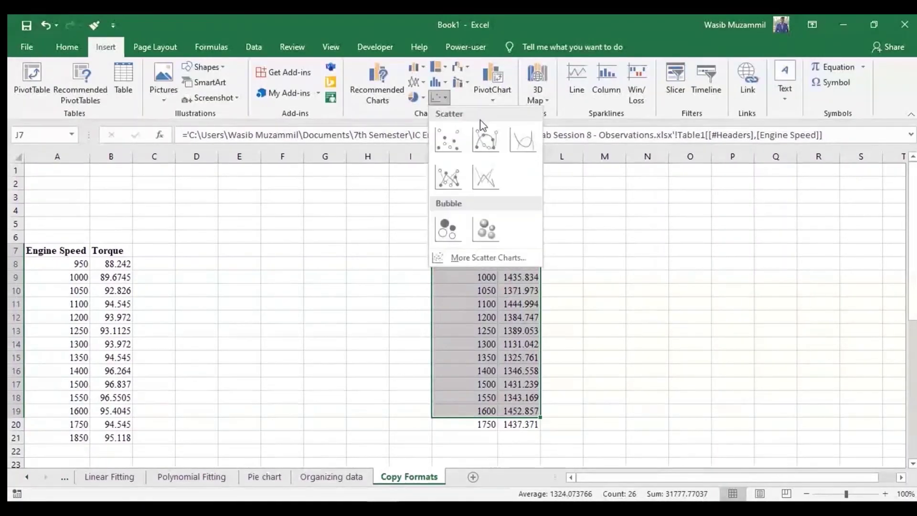
left_click(485, 139)
scroll(726, 331, "down", 4)
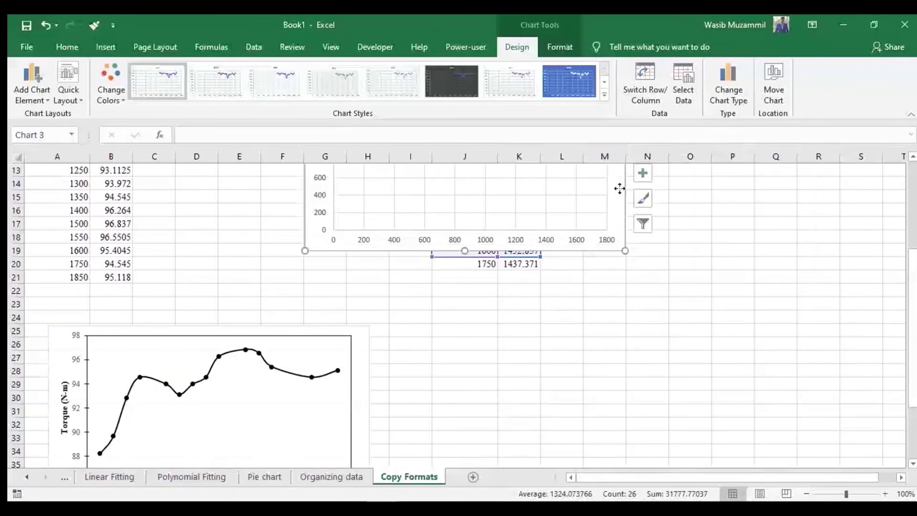
left_click_drag(619, 189, 749, 446)
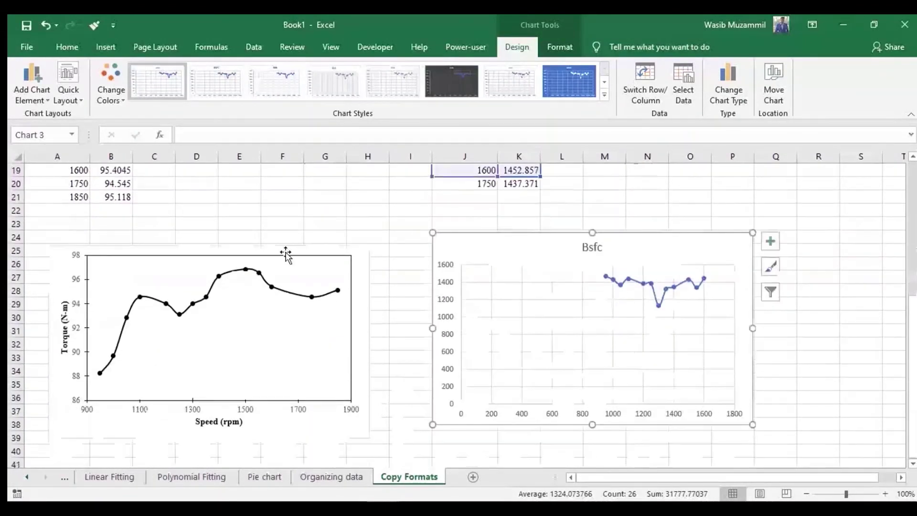
left_click(302, 251)
scroll(301, 251, "down", 1)
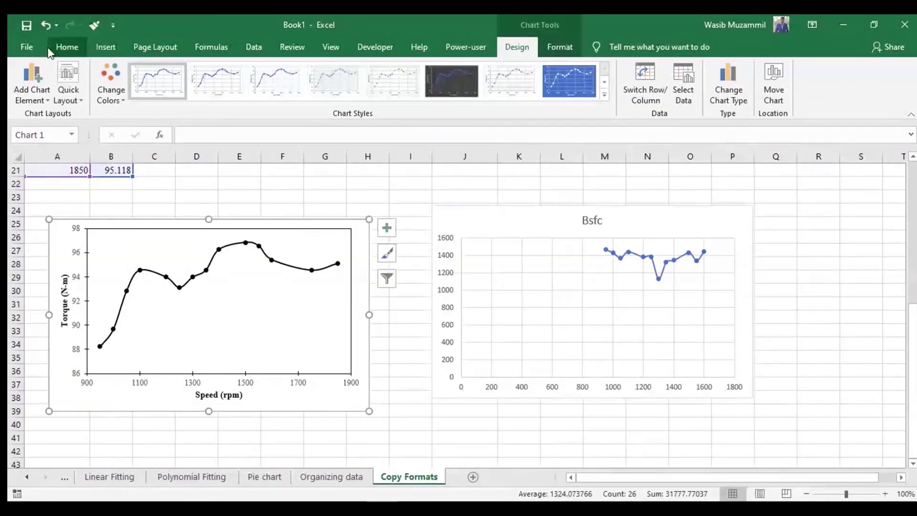
- Paste only the Torque chart's formats onto the new Bsfc chart using Paste Special
left_click(67, 46)
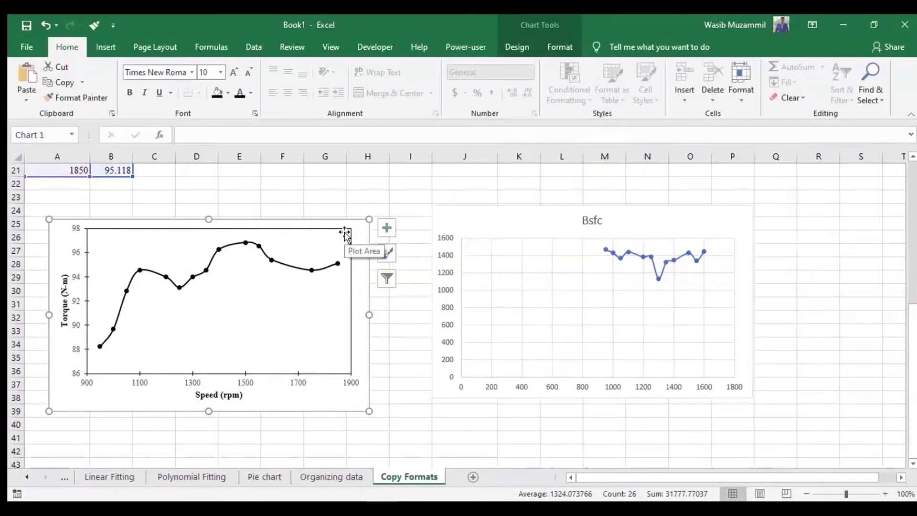
left_click(542, 224)
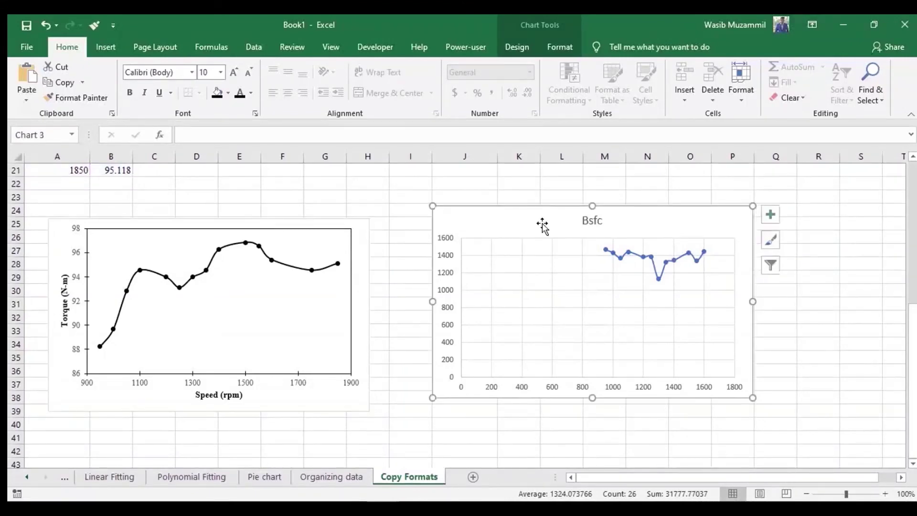
left_click(26, 98)
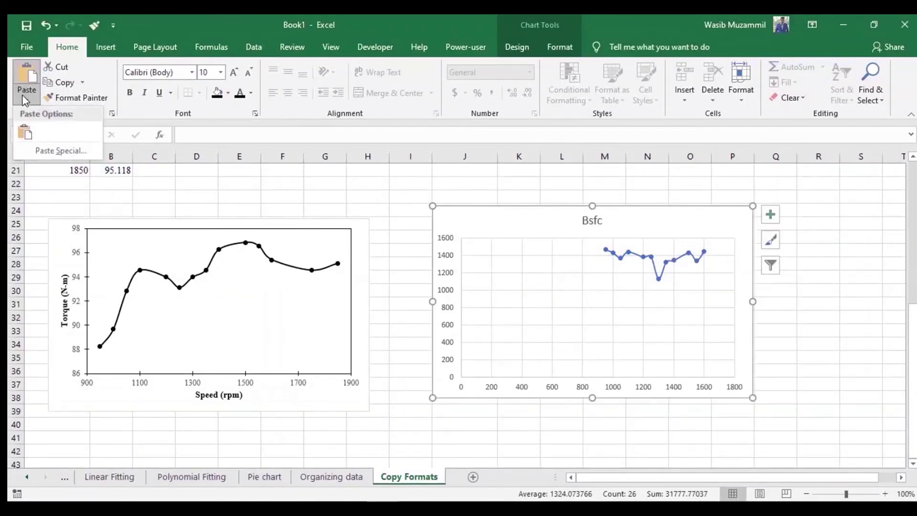
left_click(77, 148)
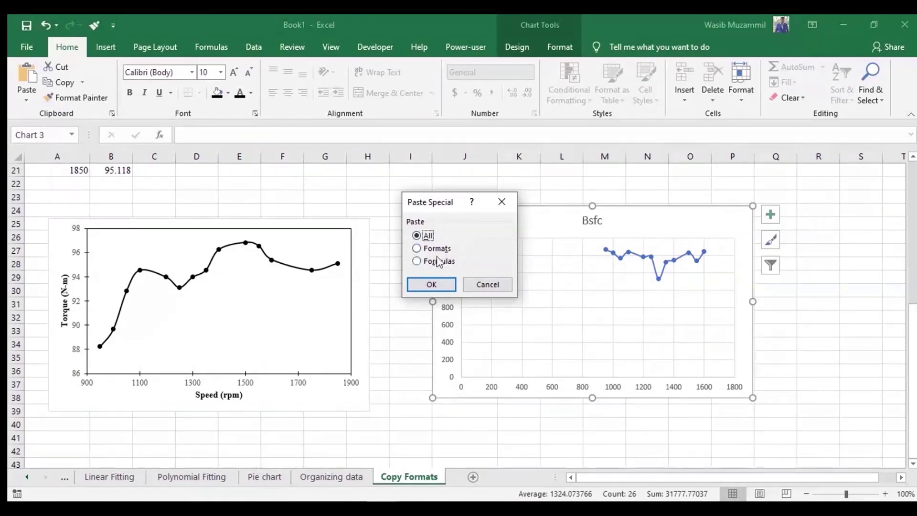
left_click(429, 253)
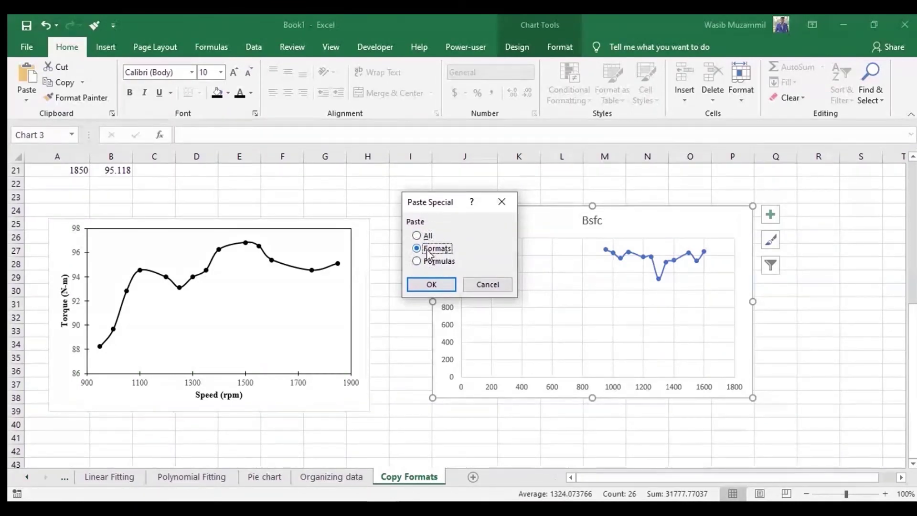
left_click(431, 284)
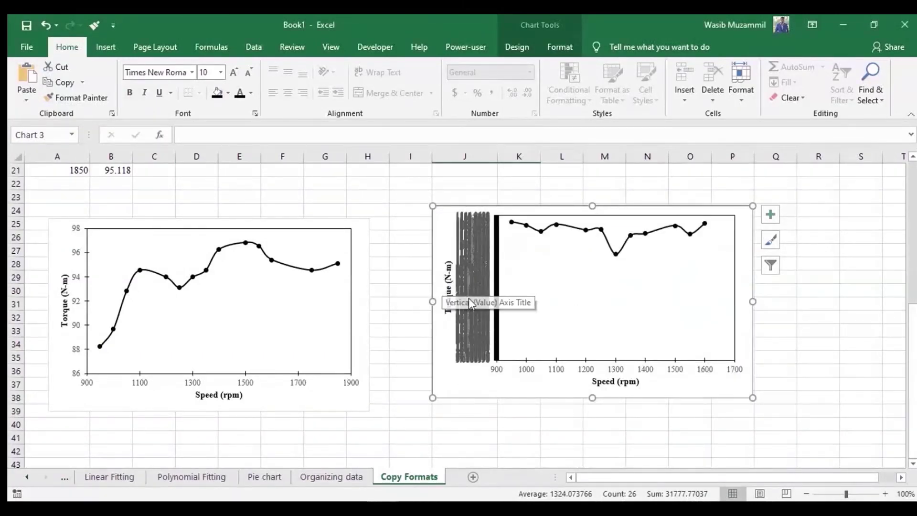
- Adjust the Bsfc chart's vertical axis bounds, trying minimums of 800 and then 900
left_click(469, 328)
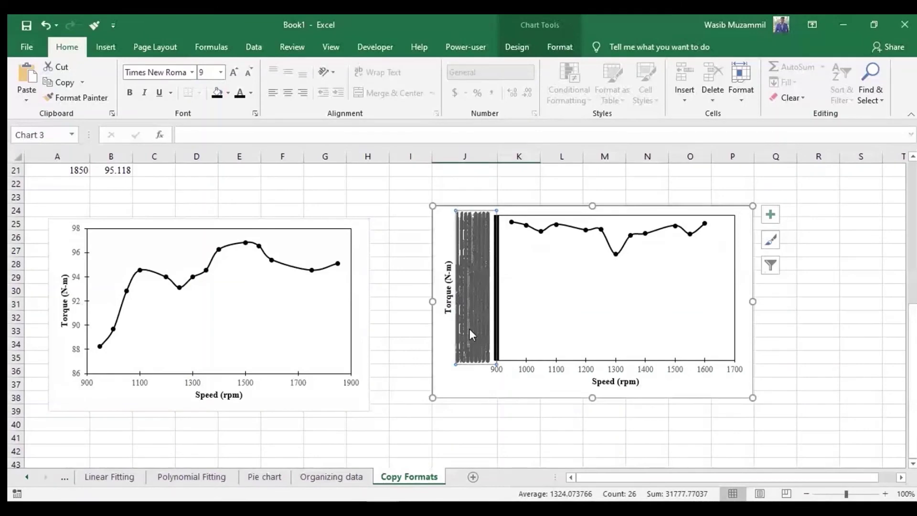
right_click(469, 328)
left_click(516, 470)
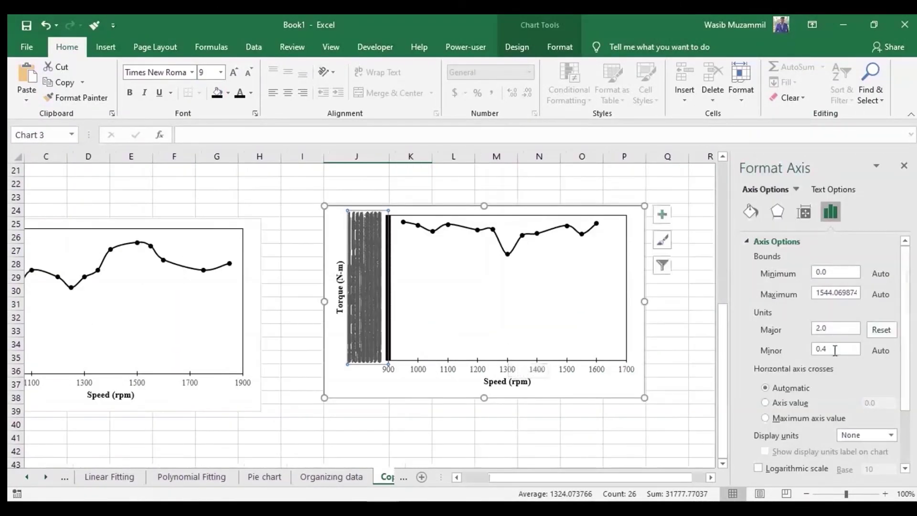
double_click(833, 328)
type("100")
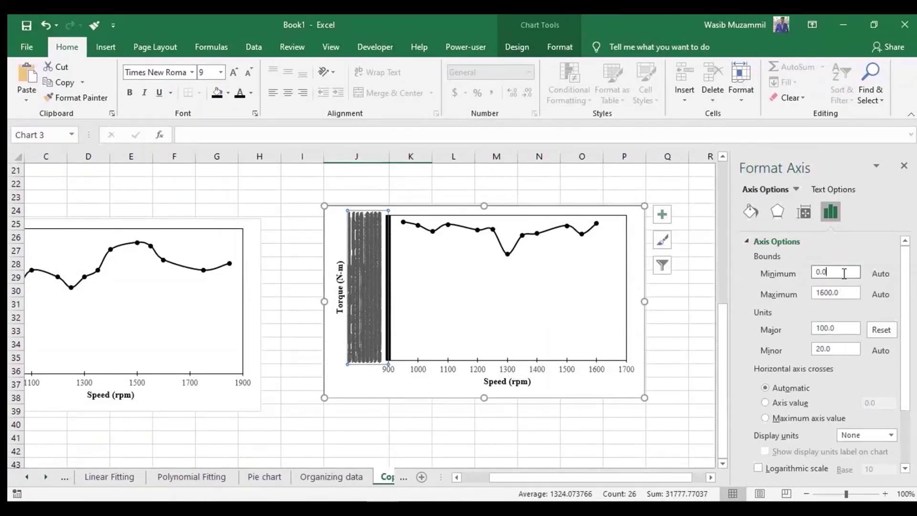
left_click_drag(852, 271, 795, 272)
type("800")
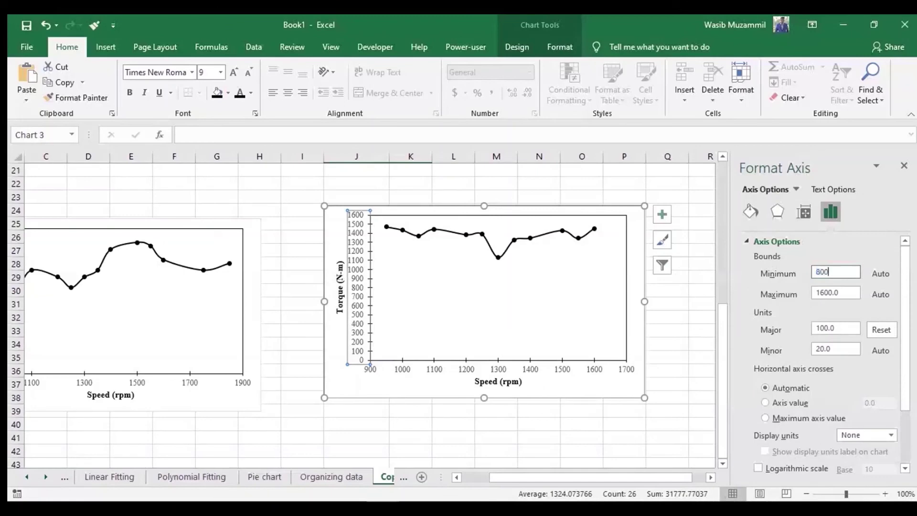
key("Return")
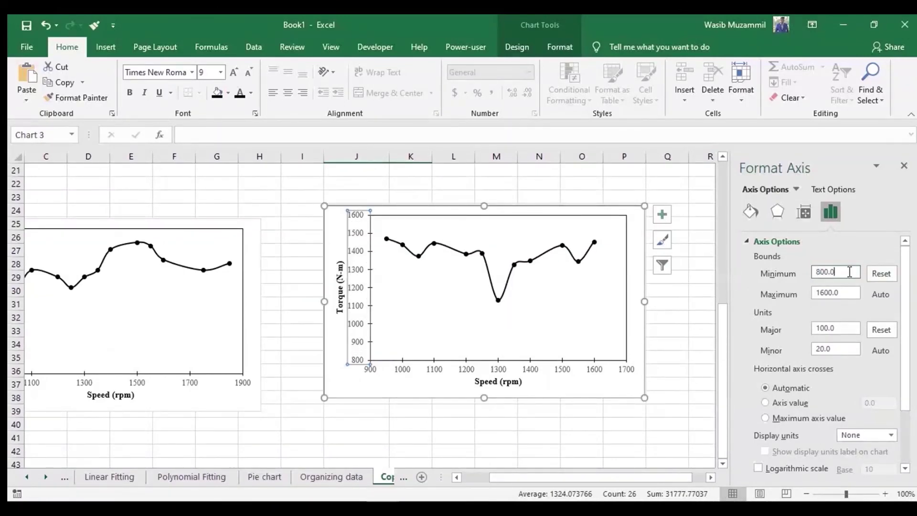
left_click_drag(849, 271, 796, 273)
type("900")
key("Return")
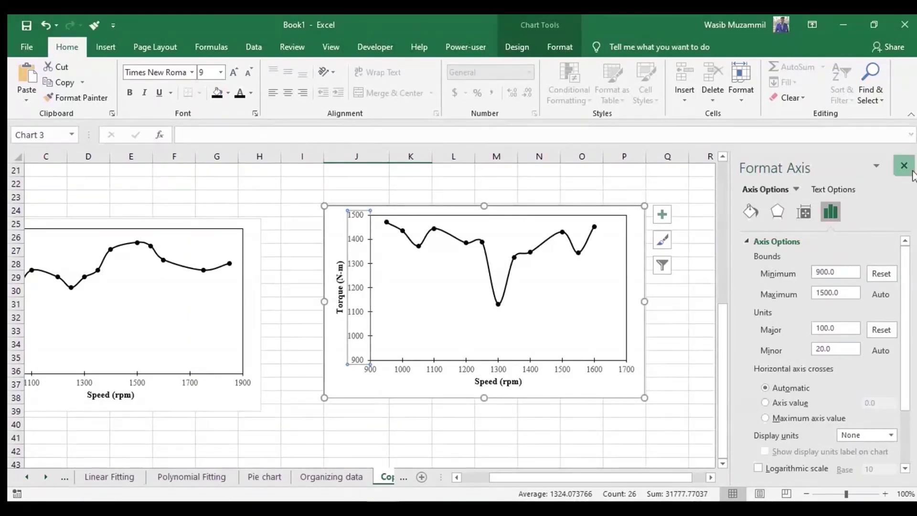
left_click(904, 165)
left_click(131, 424)
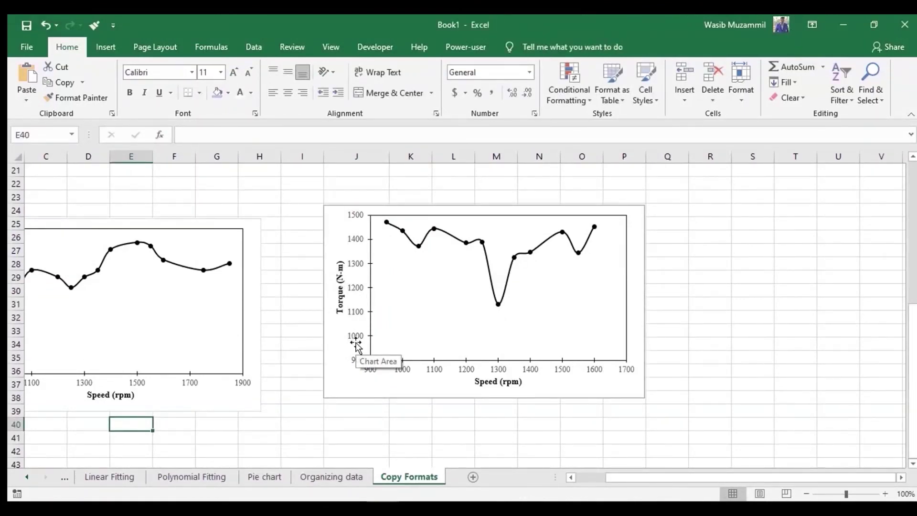
- Set the vertical axis minimum bound to 1000
right_click(356, 343)
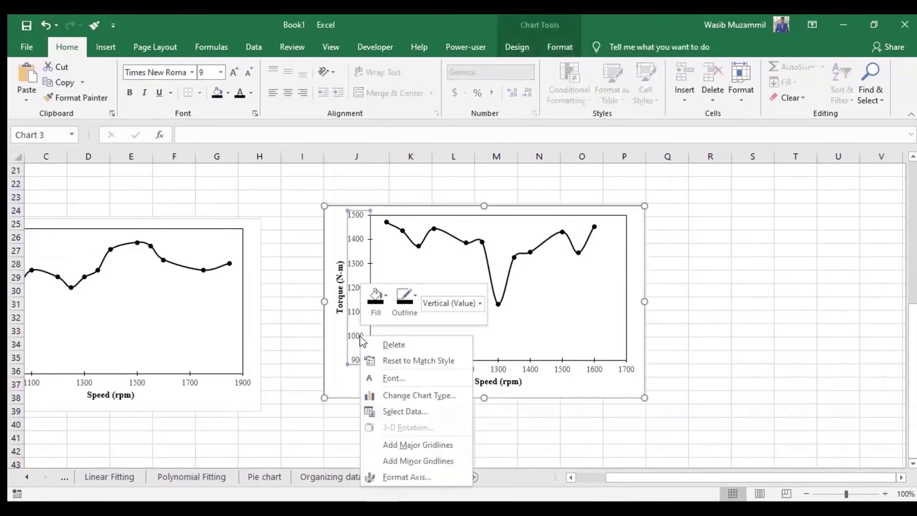
left_click(420, 476)
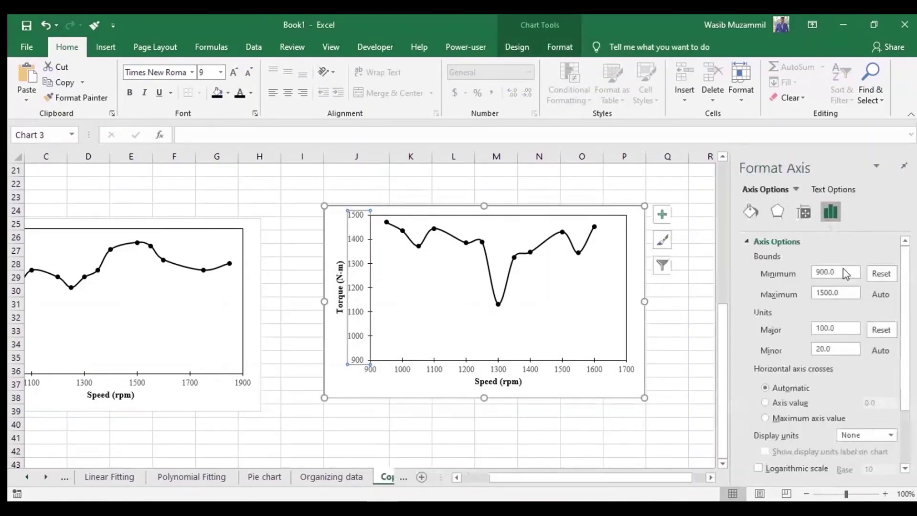
double_click(845, 273)
type("1")
key("Return")
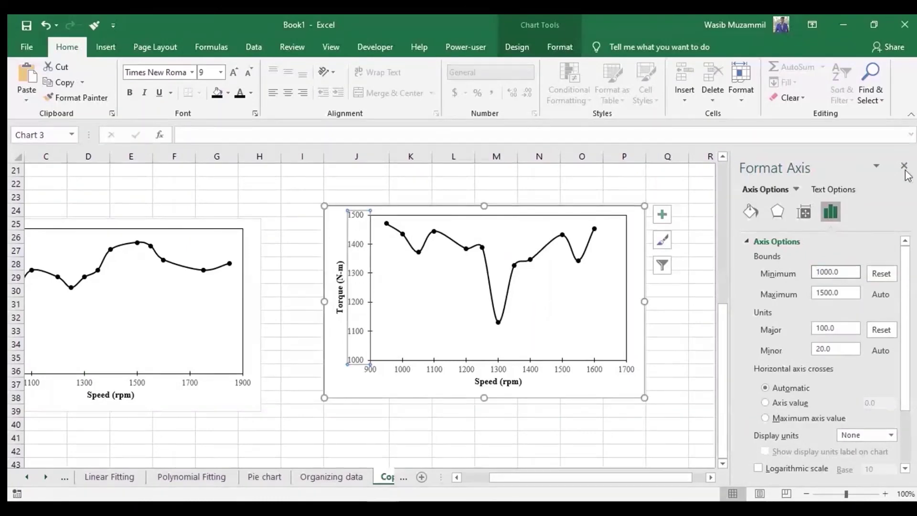
left_click(904, 165)
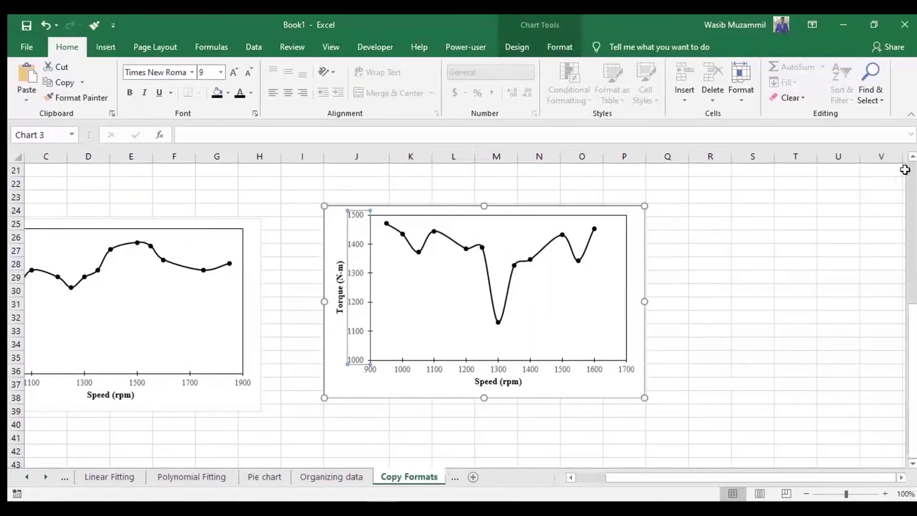
left_click(713, 315)
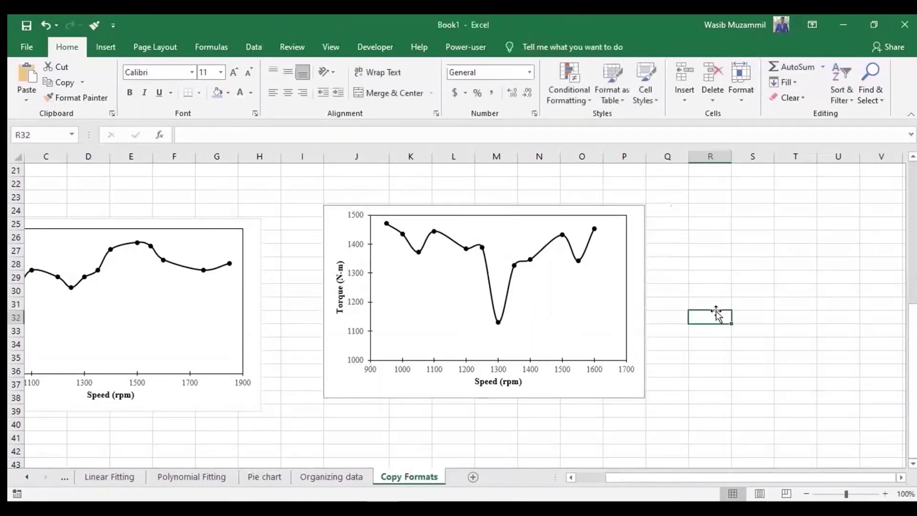
- Change the vertical axis title from 'Torque (N-m)' to 'bsfc (kg/kJ)'
double_click(342, 271)
triple_click(340, 277)
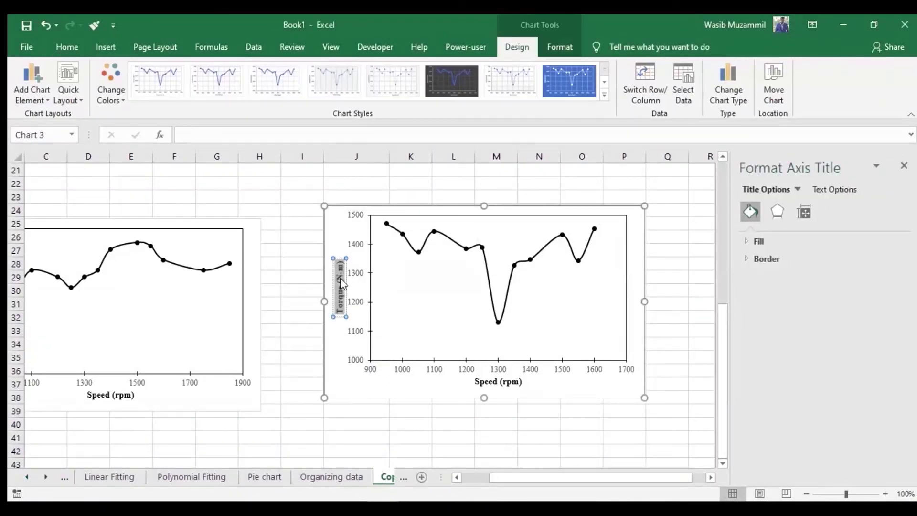
left_click(903, 165)
key("BackSpace")
type("B")
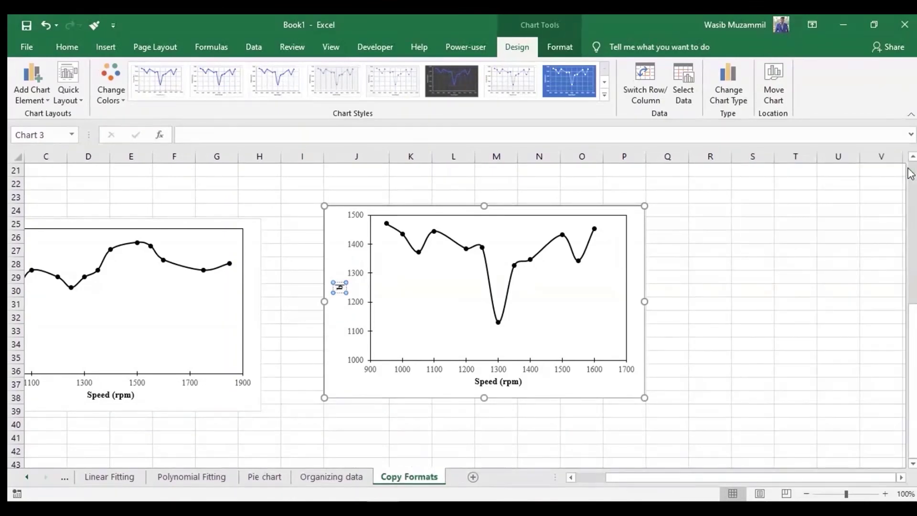
type("r")
type("fc")
type(" (kg")
type("/k")
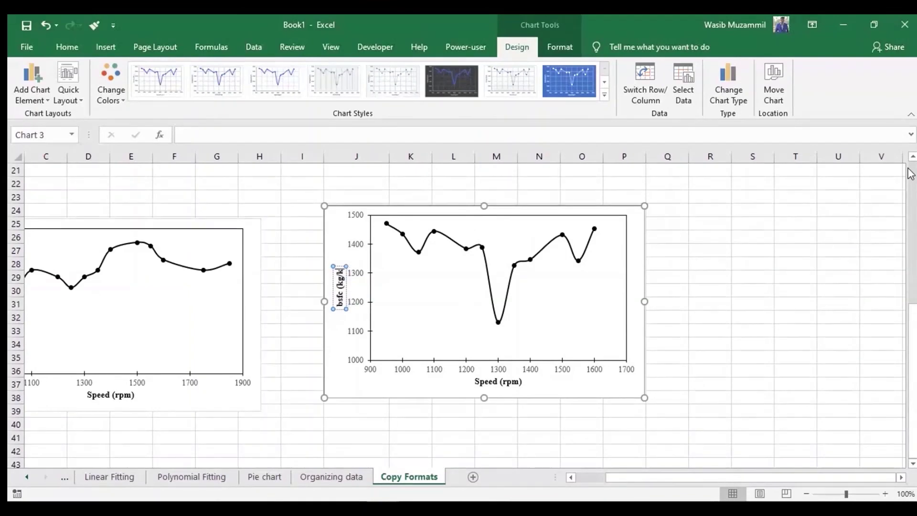
type("J)")
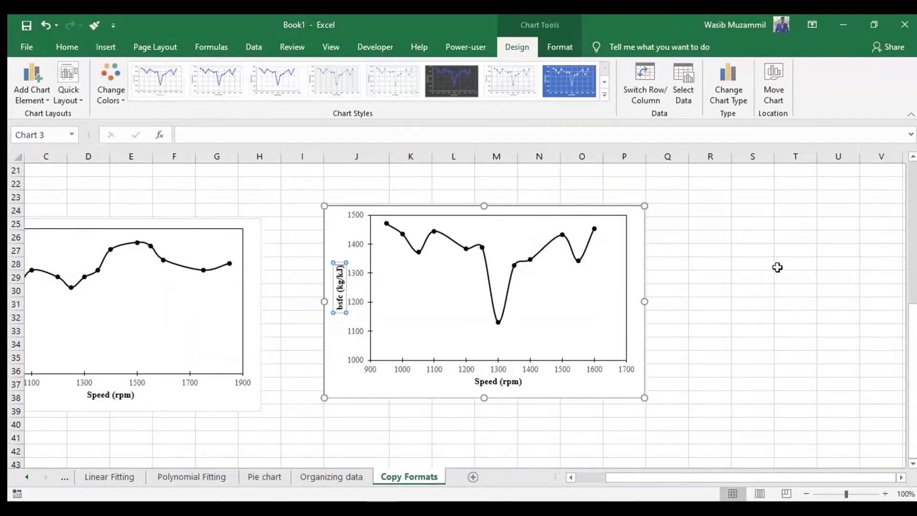
left_click(776, 267)
scroll(776, 267, "left", 2)
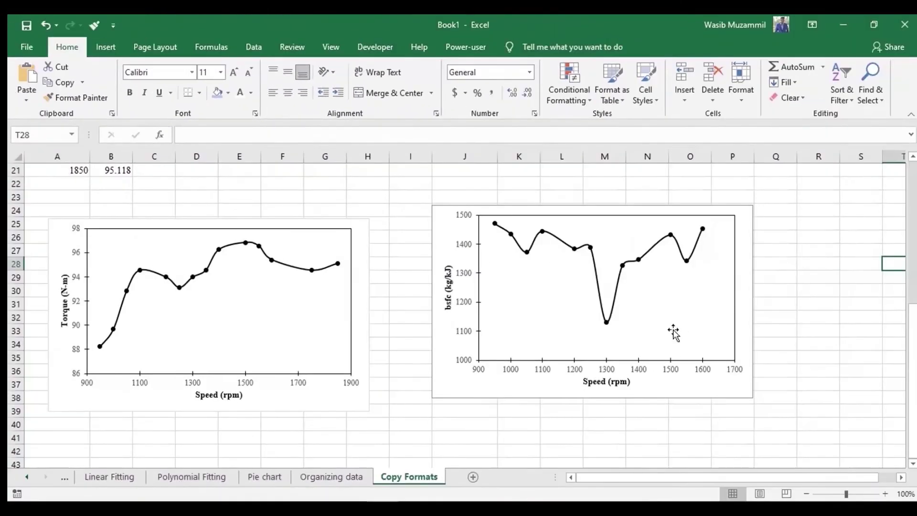
left_click(487, 388)
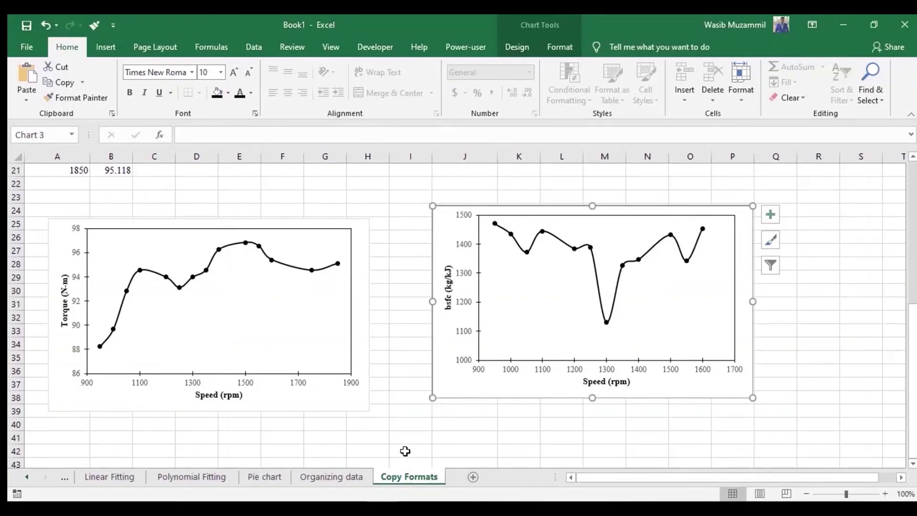
left_click(362, 409)
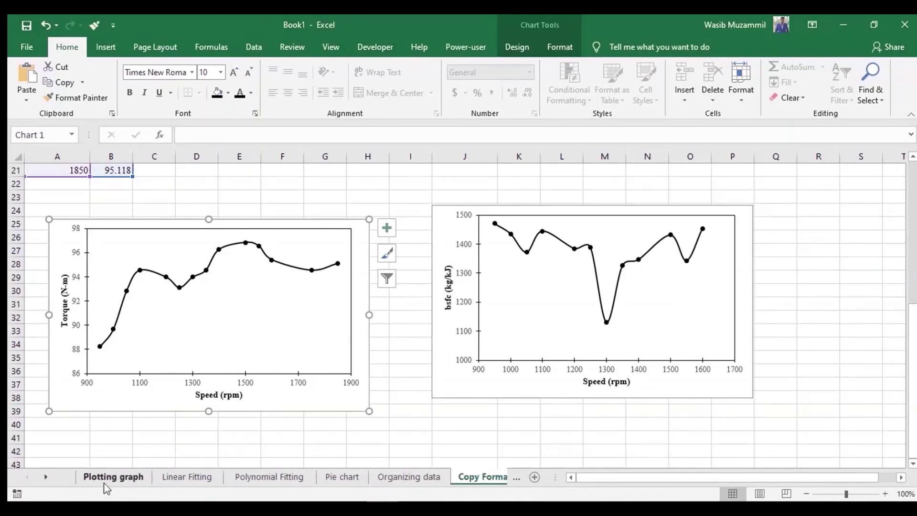
left_click(105, 483)
left_click(491, 195)
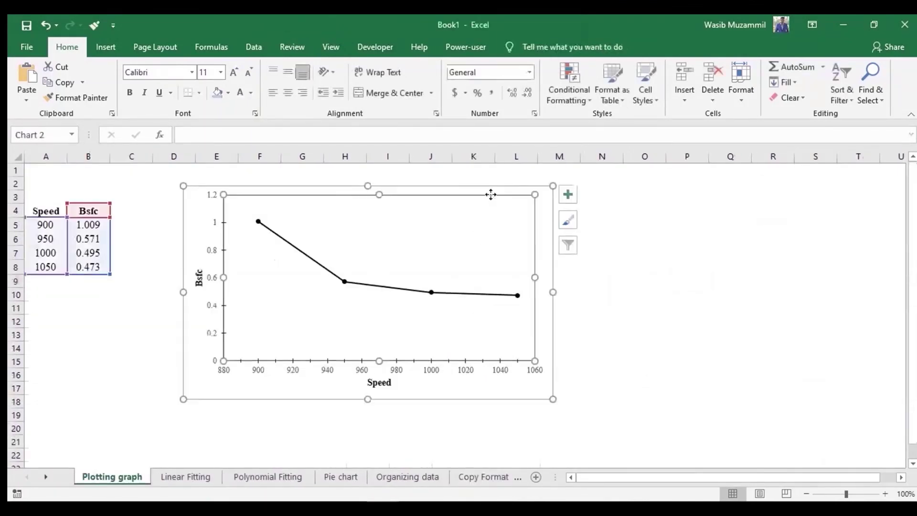
left_click(478, 189)
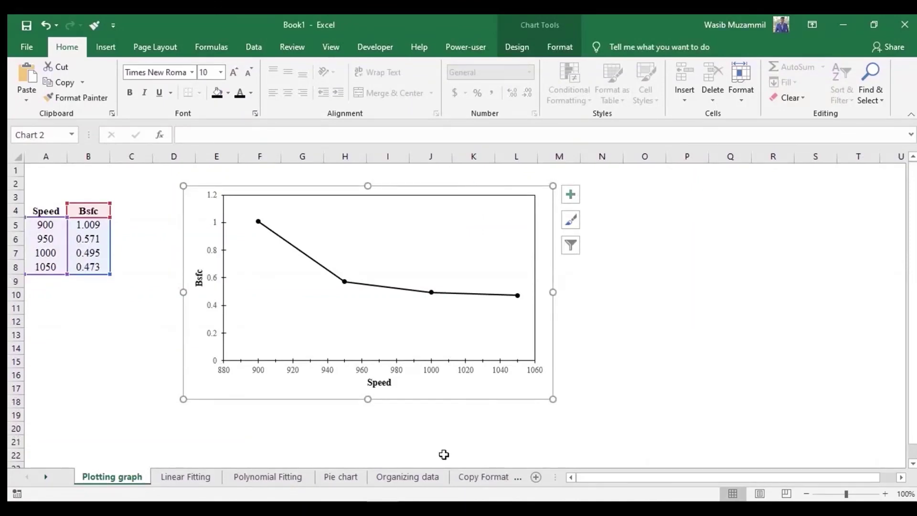
left_click(150, 379)
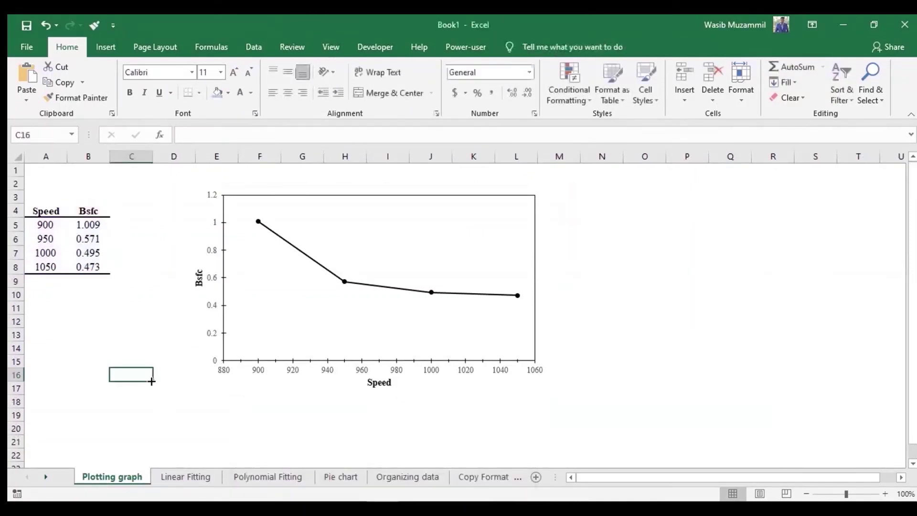
left_click(468, 476)
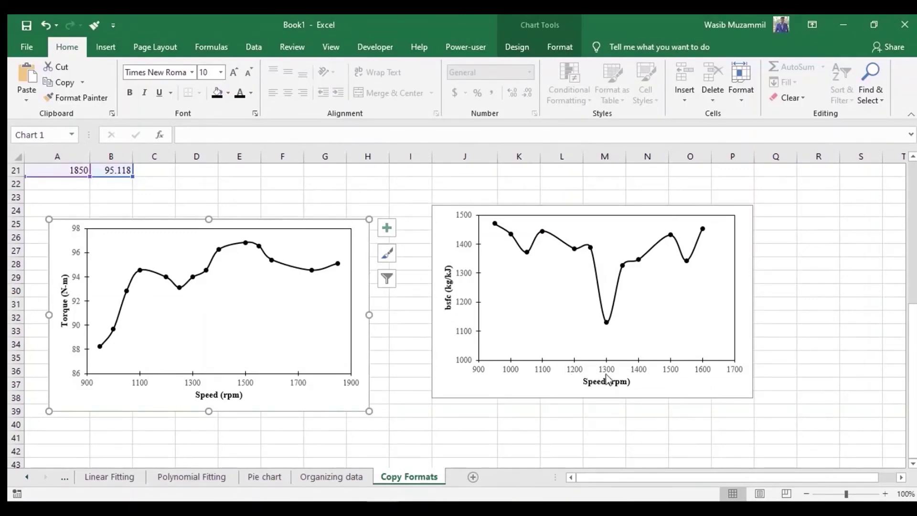
left_click(551, 373)
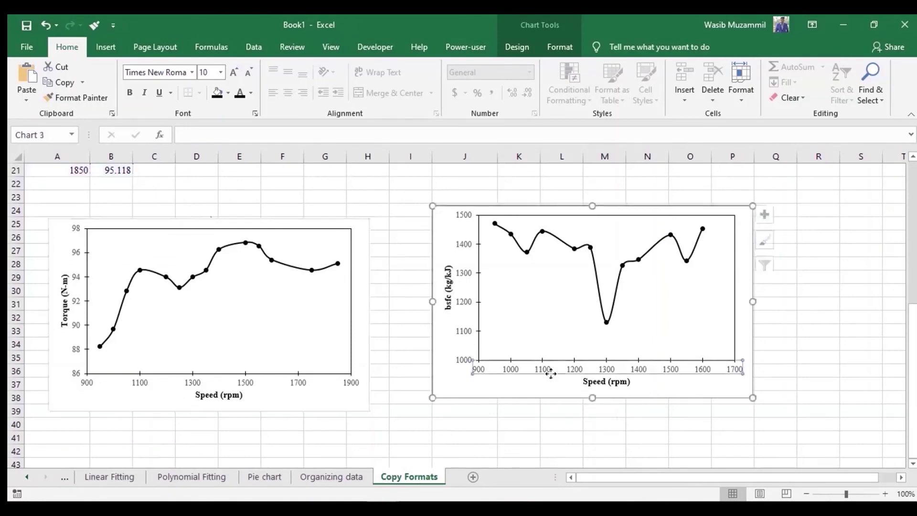
scroll(551, 374, "up", 7)
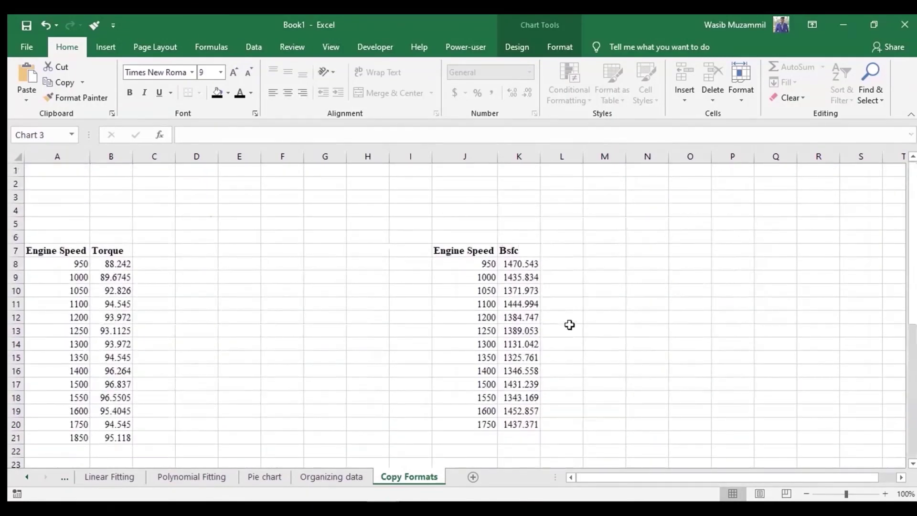
scroll(569, 322, "down", 4)
scroll(568, 322, "down", 3)
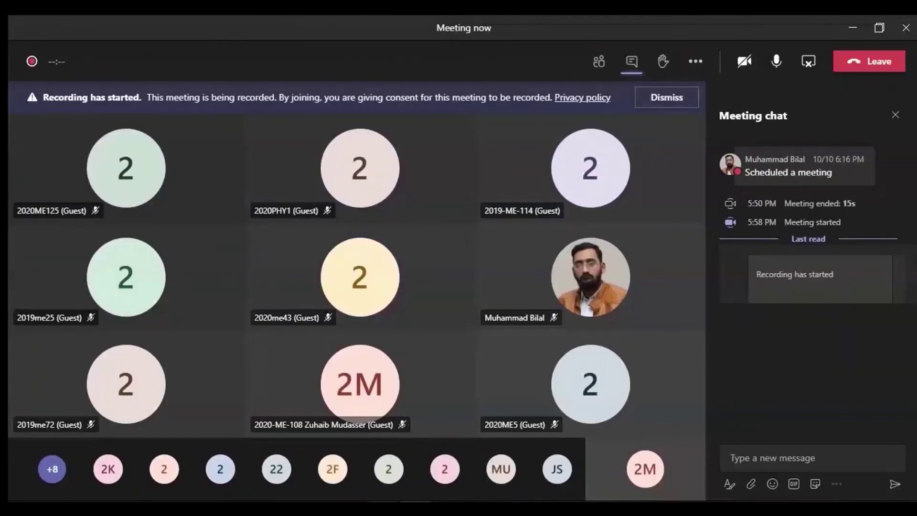
- Switch through the HMC CEP Solved and Book1 workbooks, then return to the Teams meeting
left_click(429, 474)
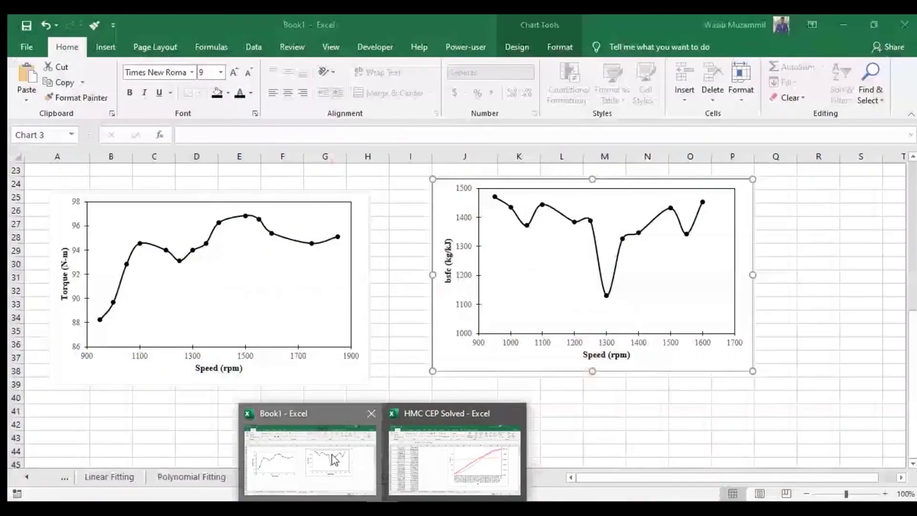
left_click(333, 458)
scroll(331, 456, "up", 4)
scroll(332, 456, "up", 3)
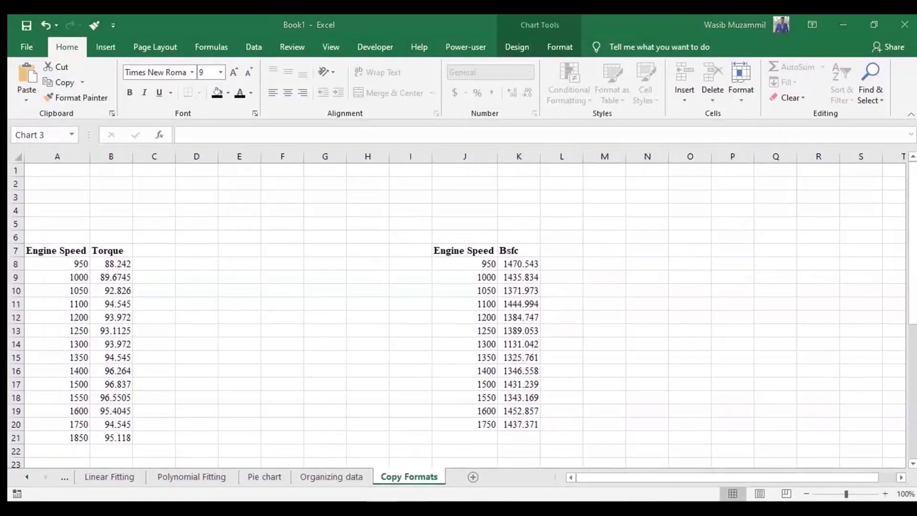
left_click(477, 471)
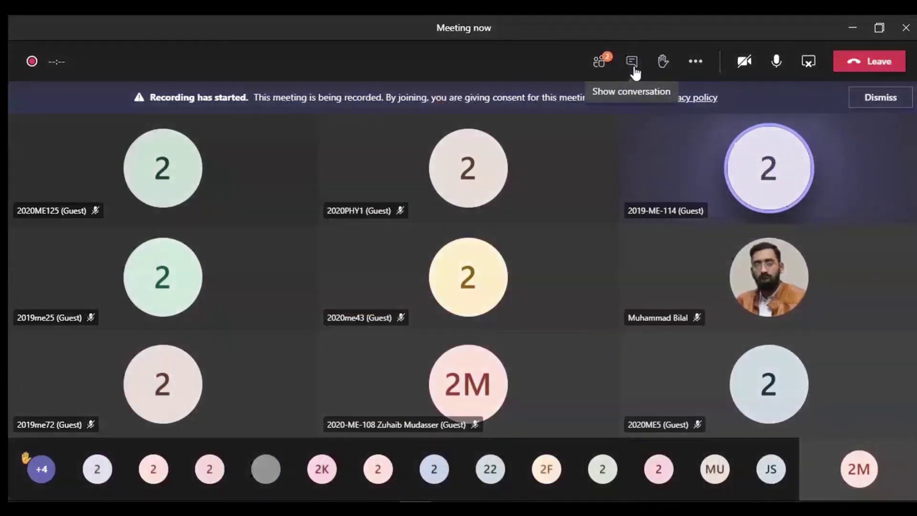
- Toggle the meeting chat open and closed twice, then show the participants list
left_click(633, 70)
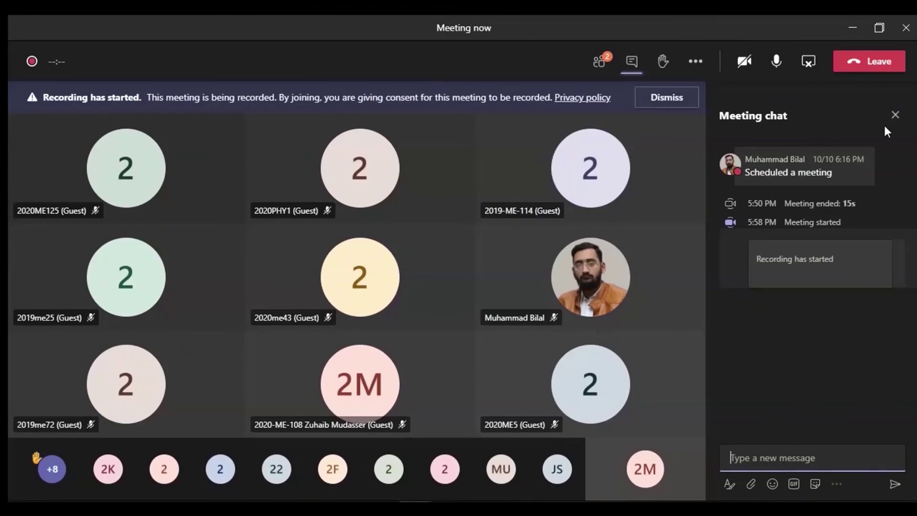
left_click(894, 115)
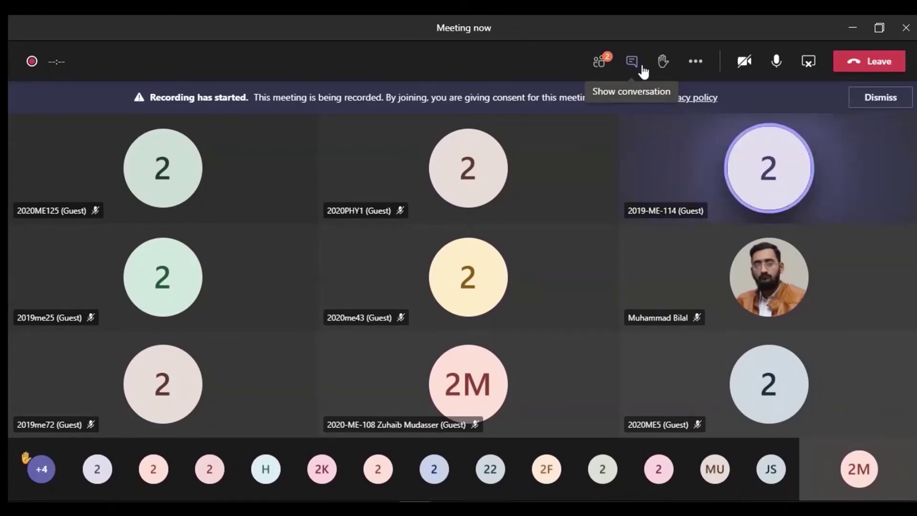
left_click(632, 62)
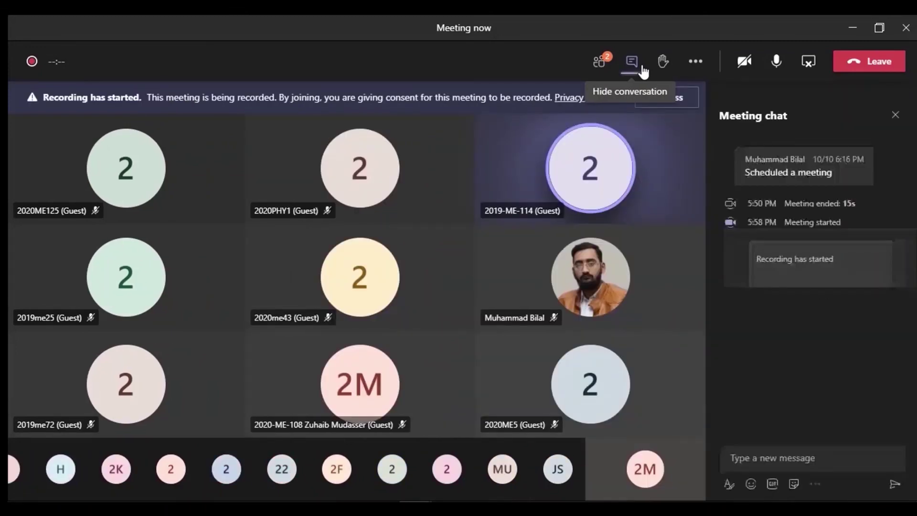
left_click(894, 115)
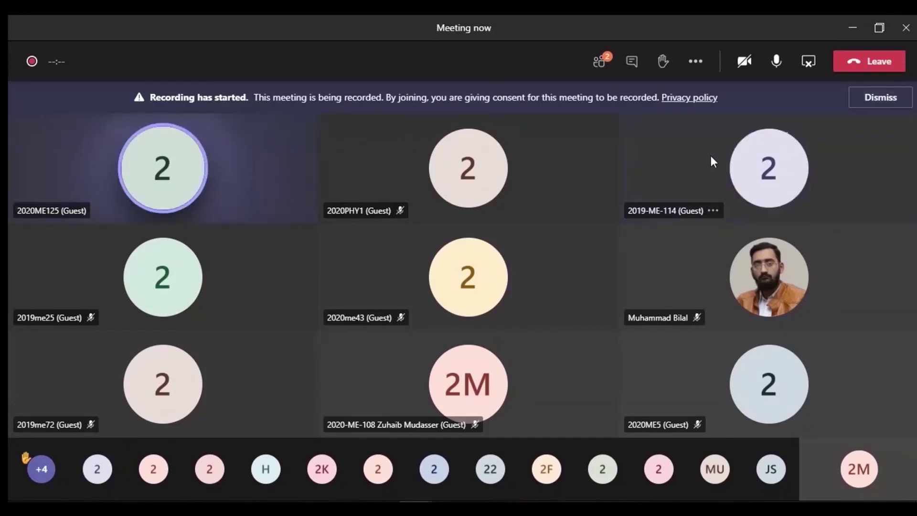
mouse_move(651, 68)
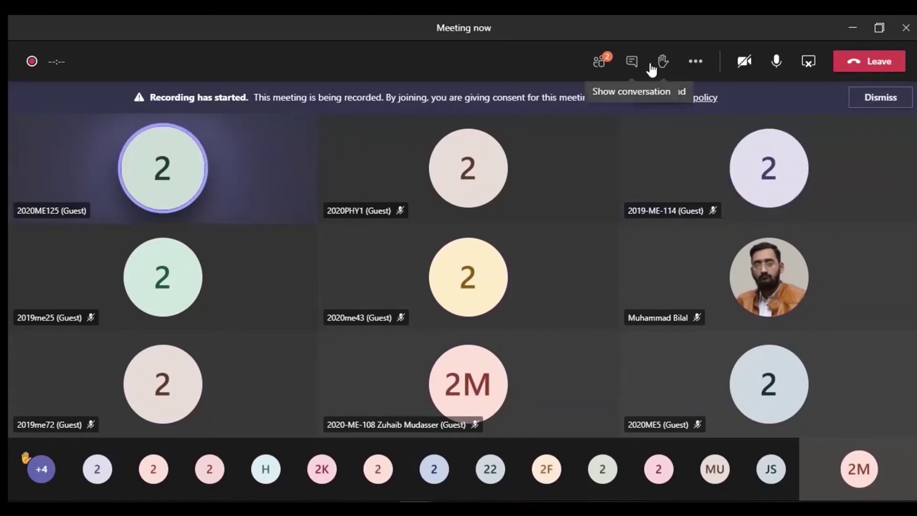
left_click(608, 64)
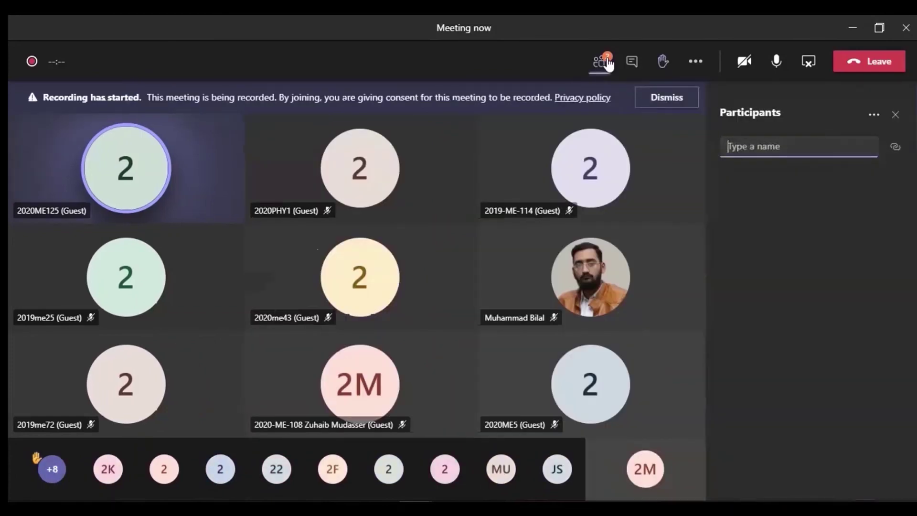
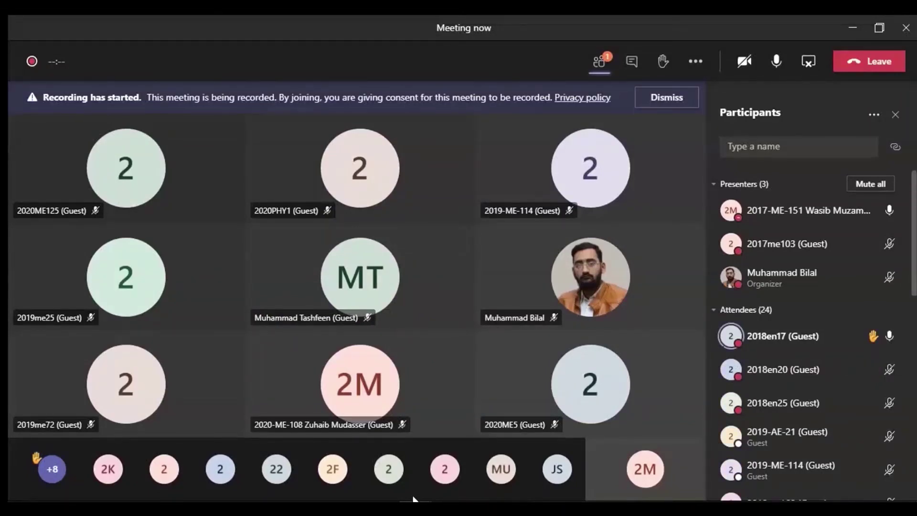
- Clear the accidental selection in Teams and switch to the Book1 Excel window from the taskbar
left_click_drag(444, 473, 444, 435)
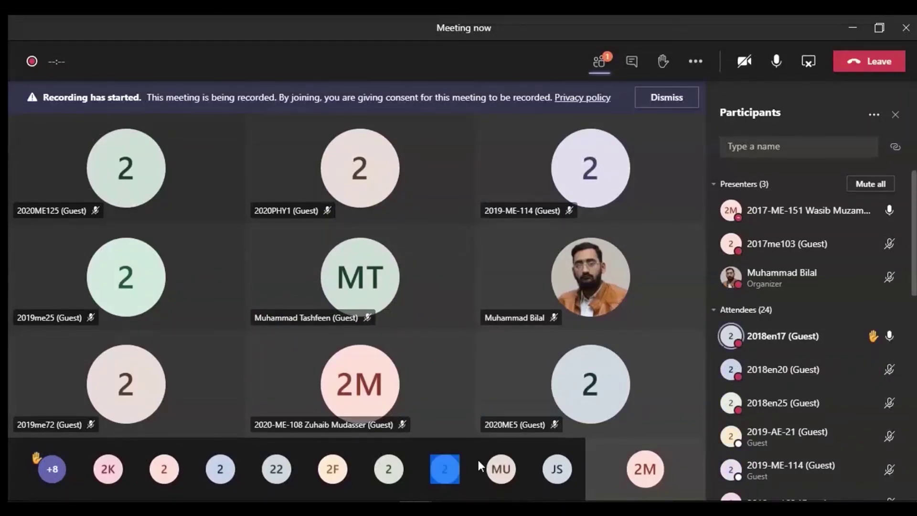
left_click(47, 266)
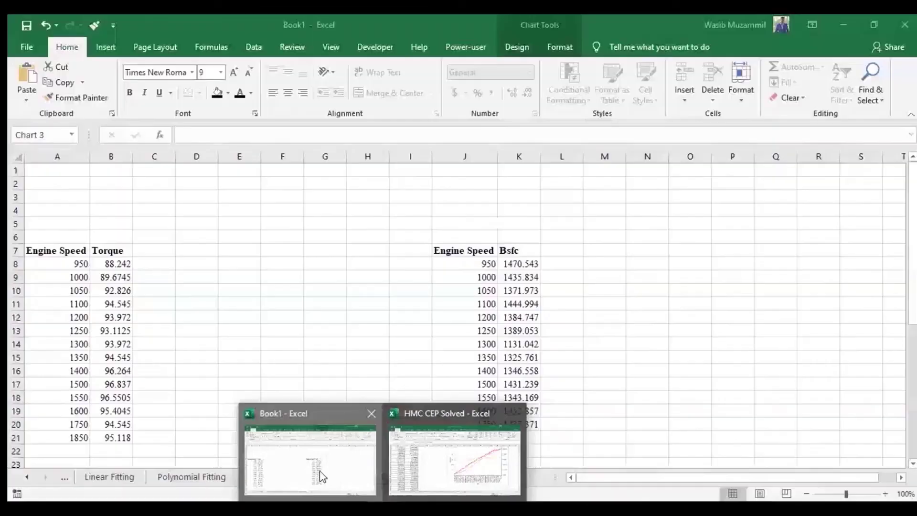
left_click(320, 476)
left_click(620, 304)
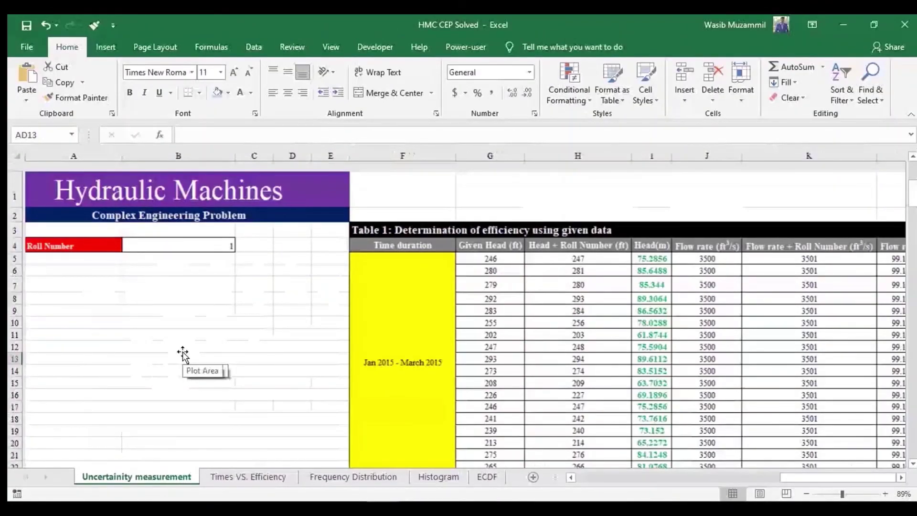
- Attempt a paste of seven Head + Roll Number values at A9, then delete the resulting #REF! errors
left_click_drag(578, 259, 599, 330)
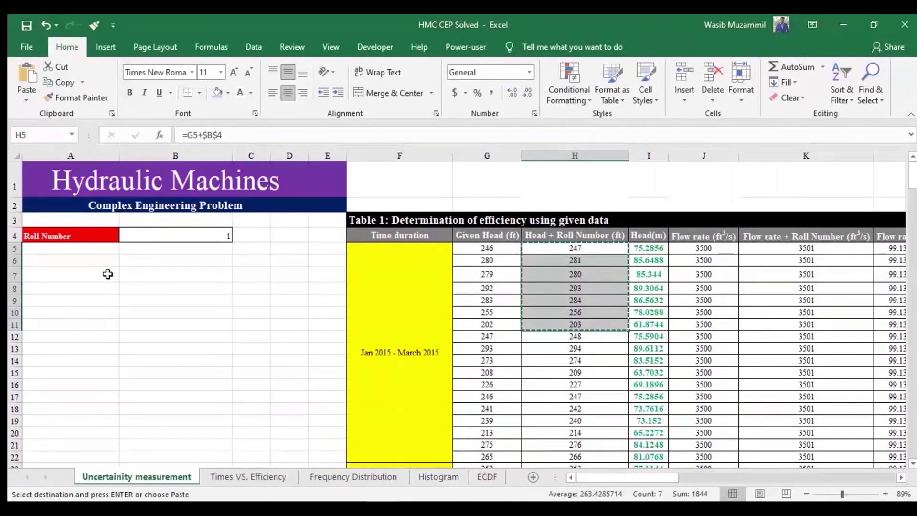
left_click(78, 302)
type("#REF! #REF! #REF! #REF! #REF! #REF! #REF!")
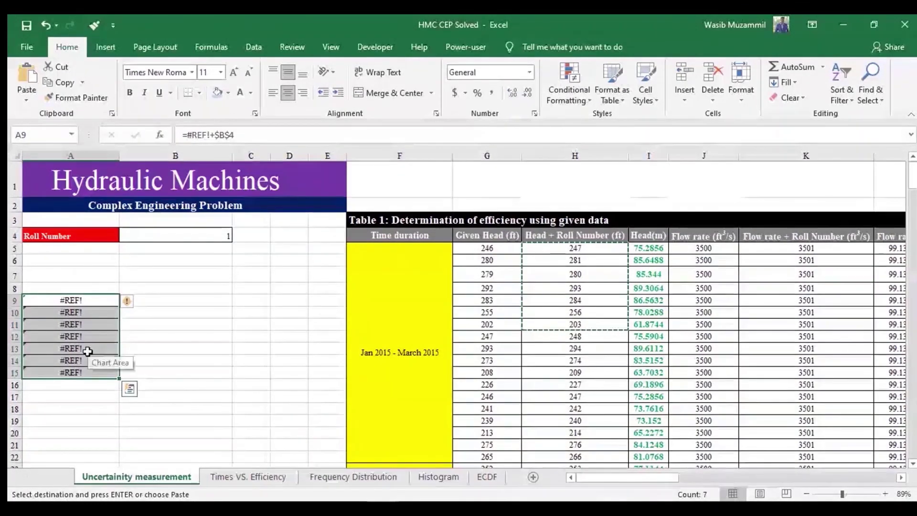
key("Delete")
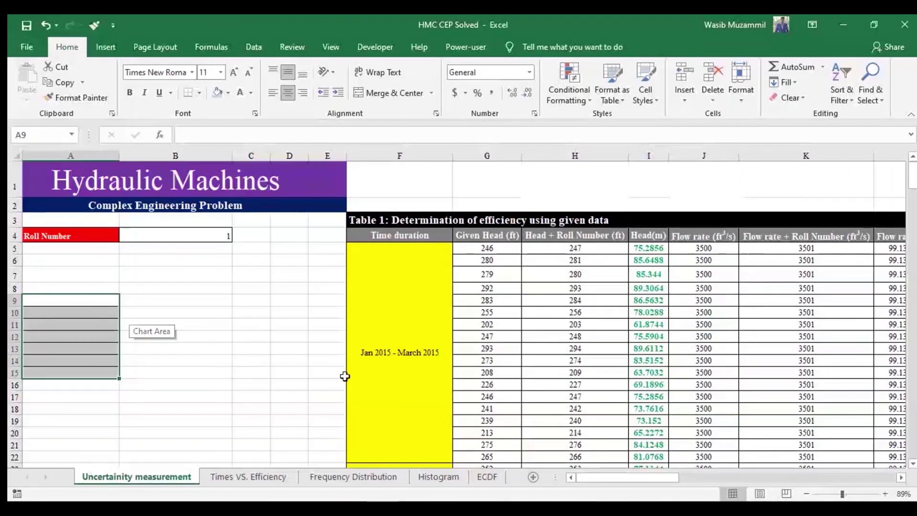
- Copy the first ten Head + Roll Number values and paste them as values into A9:A18
left_click_drag(585, 248, 587, 361)
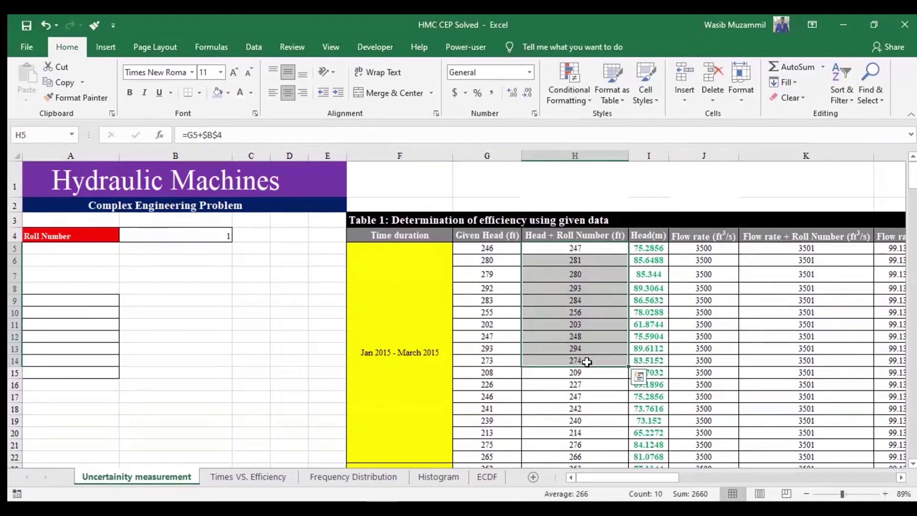
key("ctrl+c")
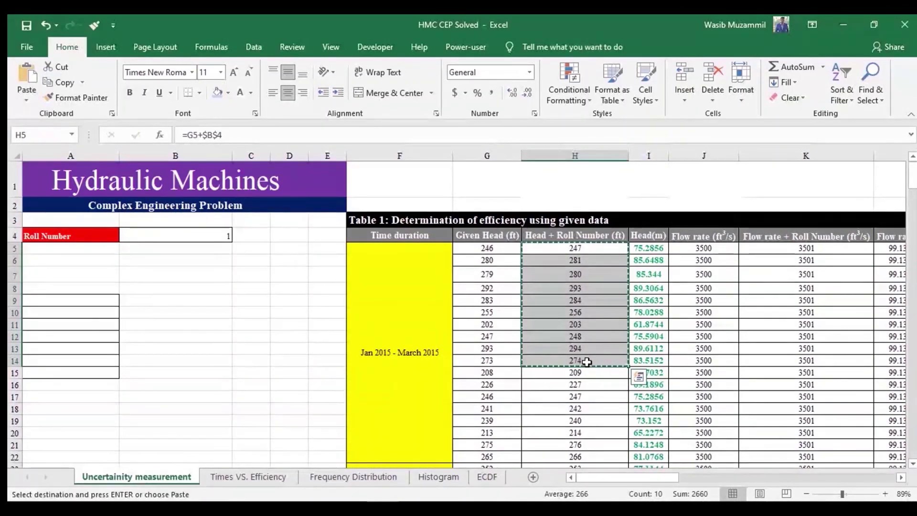
left_click(97, 299)
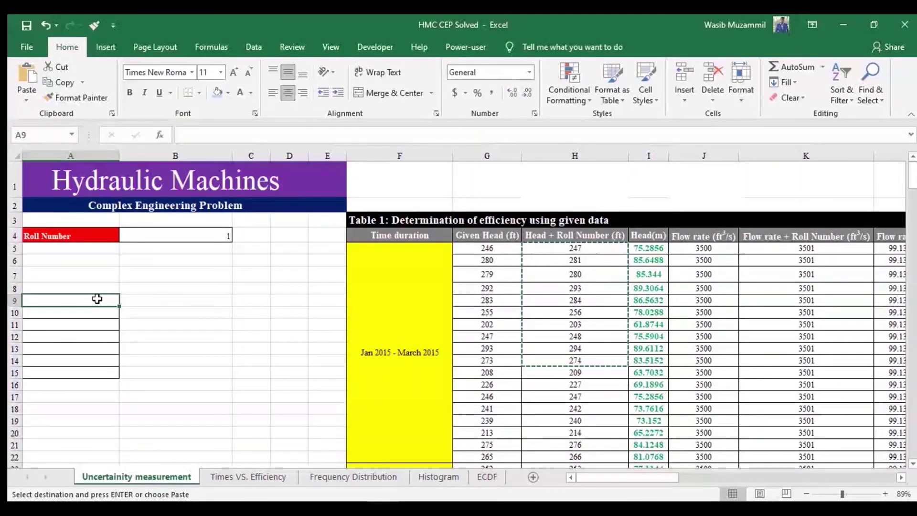
right_click(98, 300)
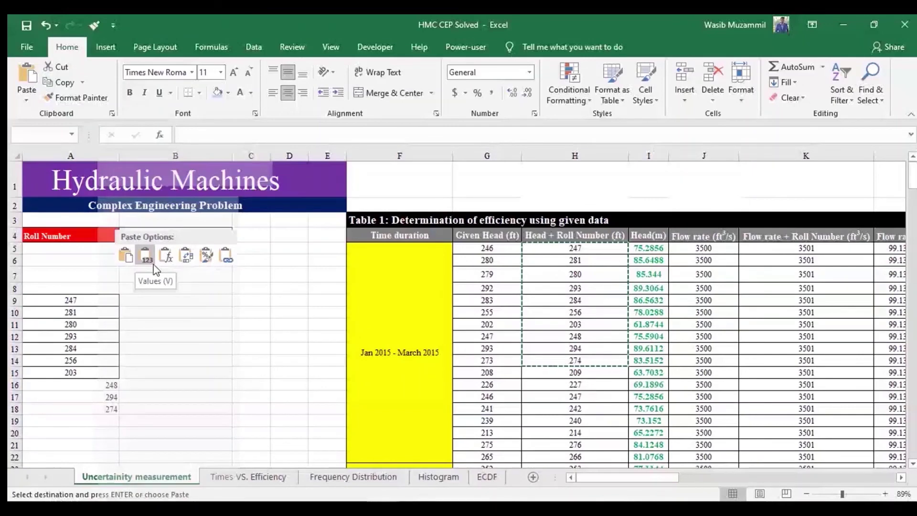
left_click(320, 315)
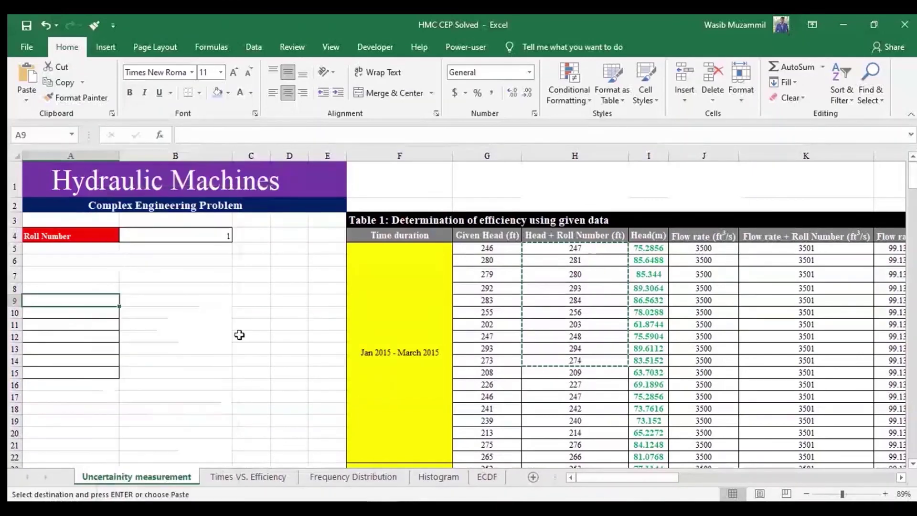
right_click(64, 298)
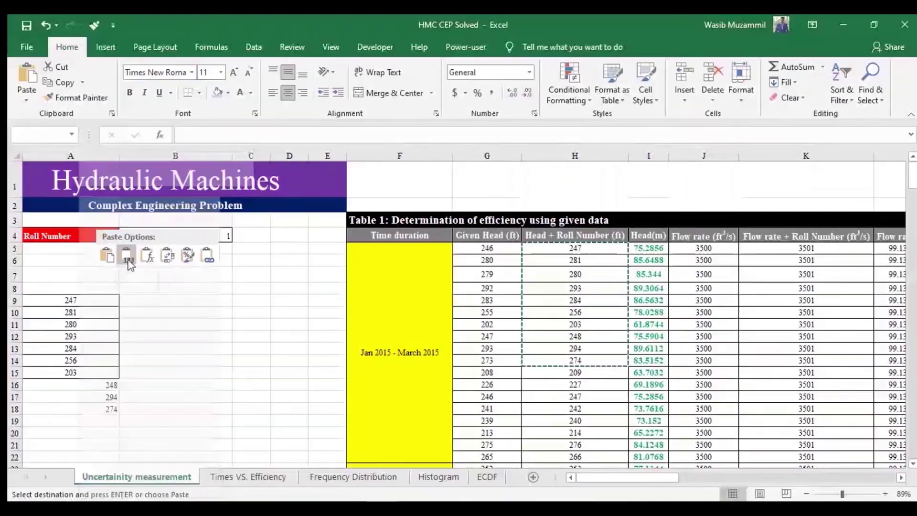
left_click(114, 258)
left_click(192, 327)
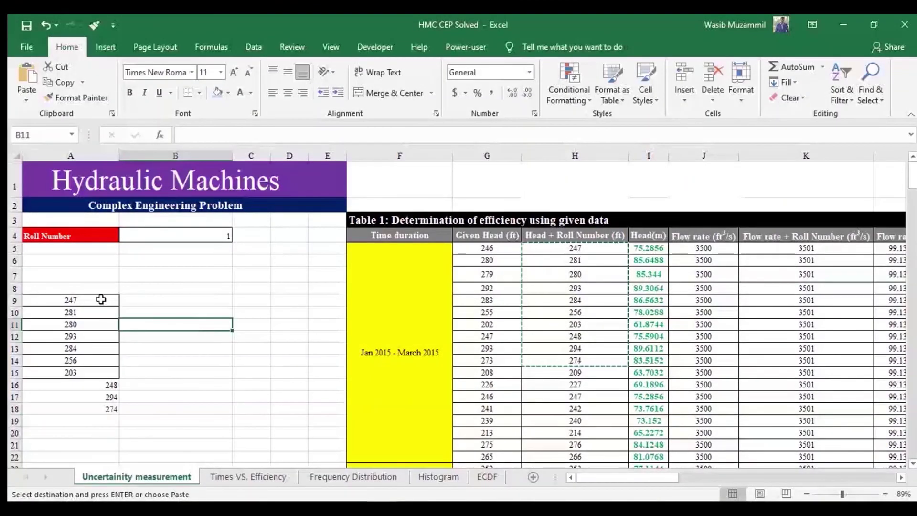
left_click_drag(98, 300, 90, 405)
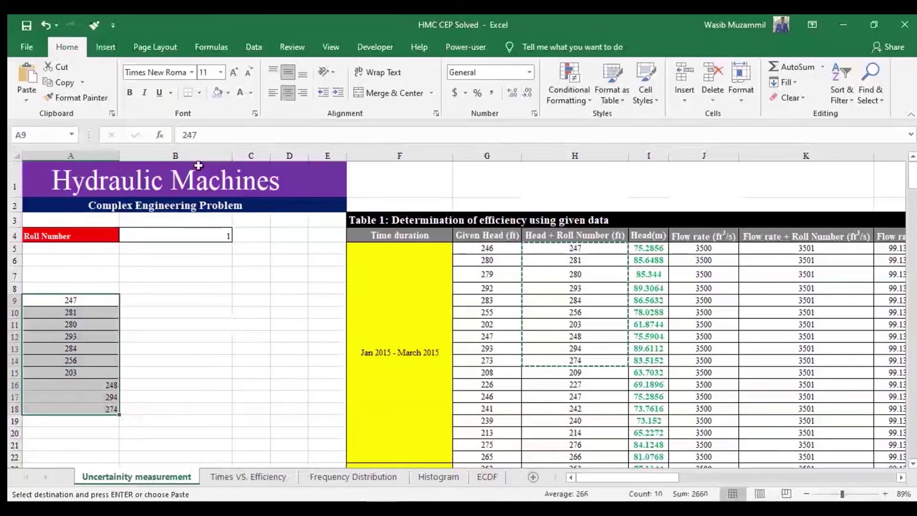
left_click(288, 93)
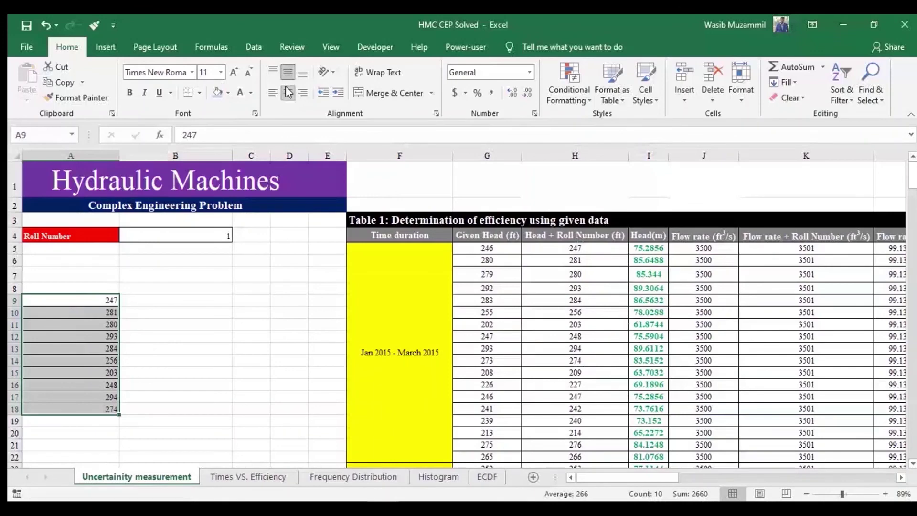
left_click(289, 93)
key("Right")
left_click_drag(587, 300, 579, 408)
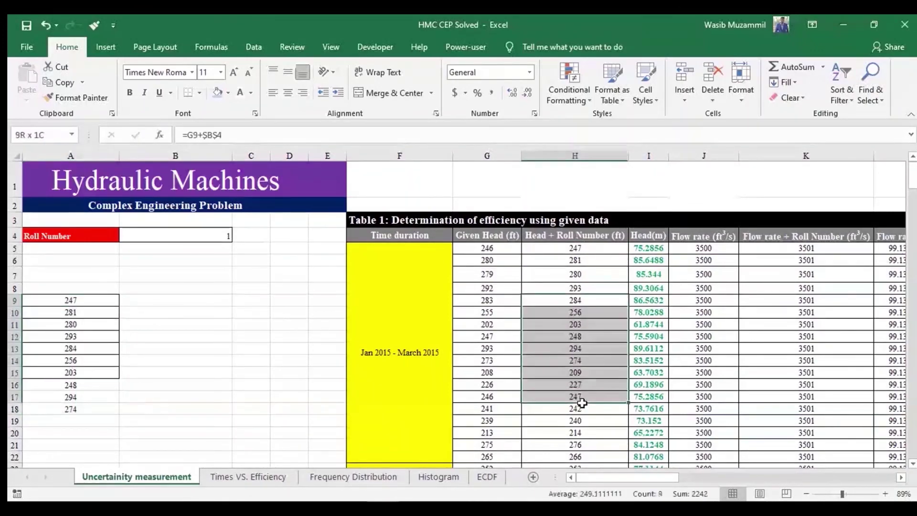
key("ctrl+c")
left_click(188, 303)
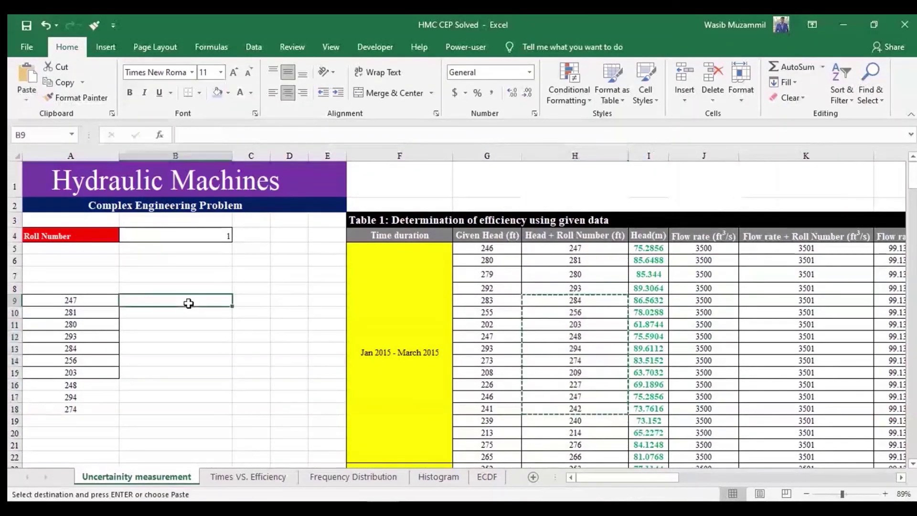
key("ctrl+v")
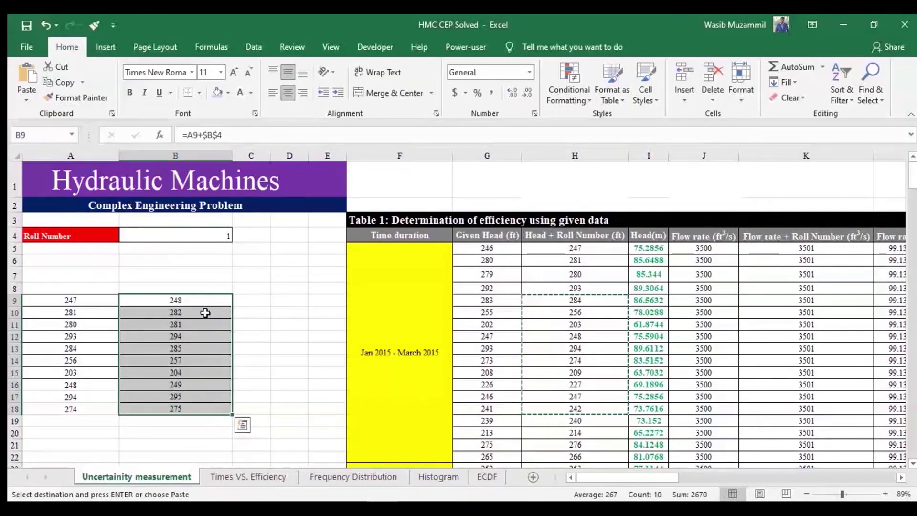
key("Escape")
left_click(279, 316)
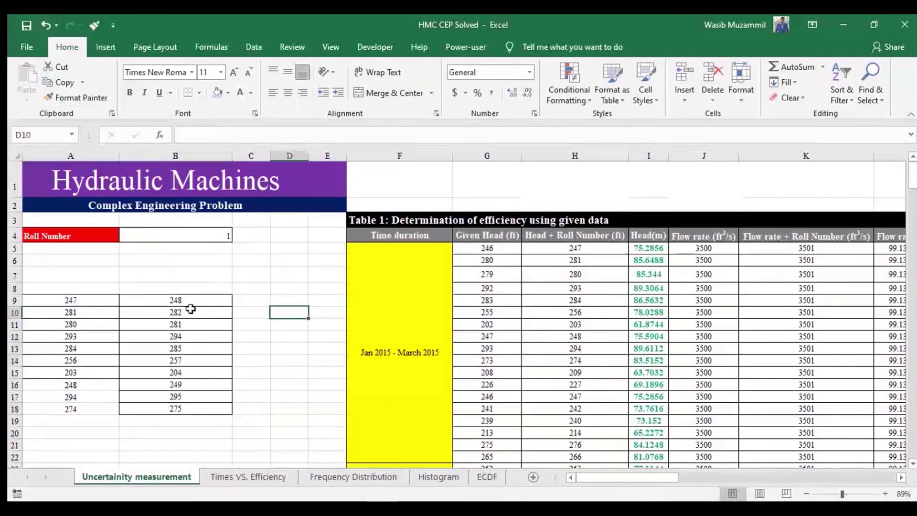
double_click(189, 311)
left_click(268, 304)
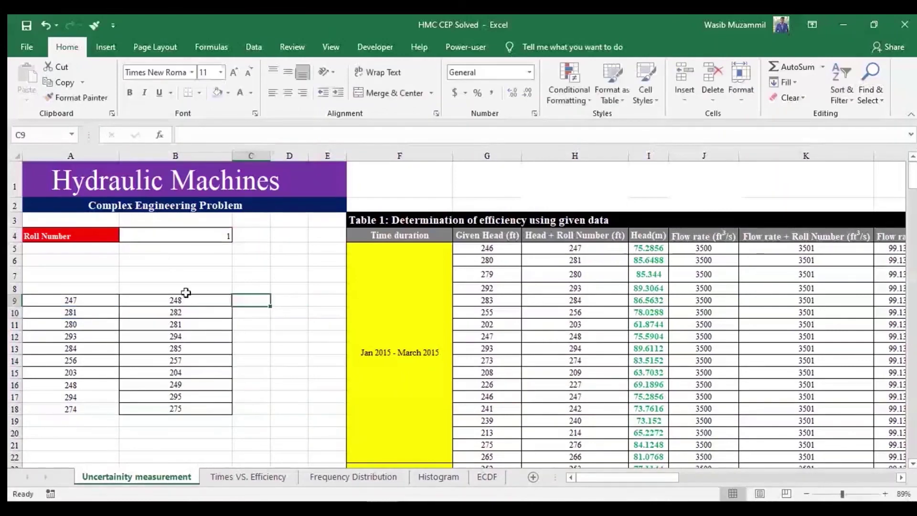
left_click_drag(184, 289, 181, 417)
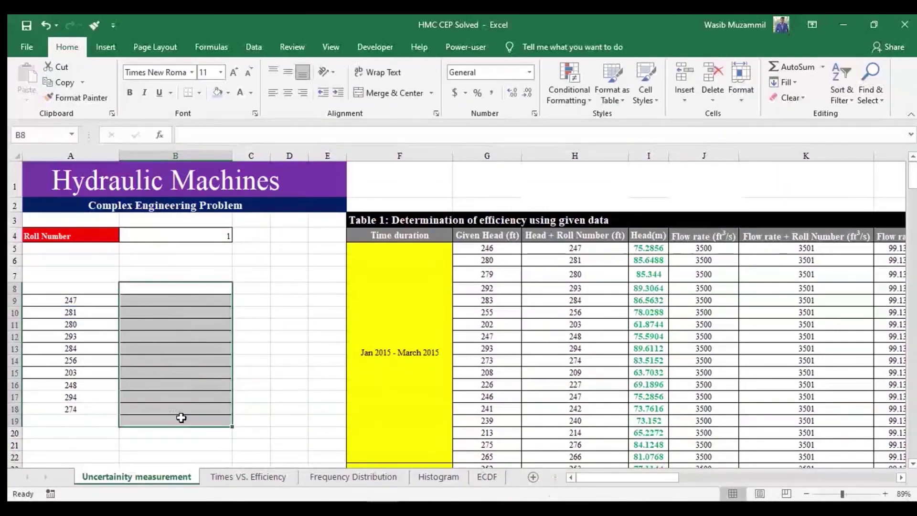
- Clear the stray numbers from column B and copy the next nine head values (H14:H22)
key("Delete")
left_click(244, 407)
scroll(619, 295, "down", 1)
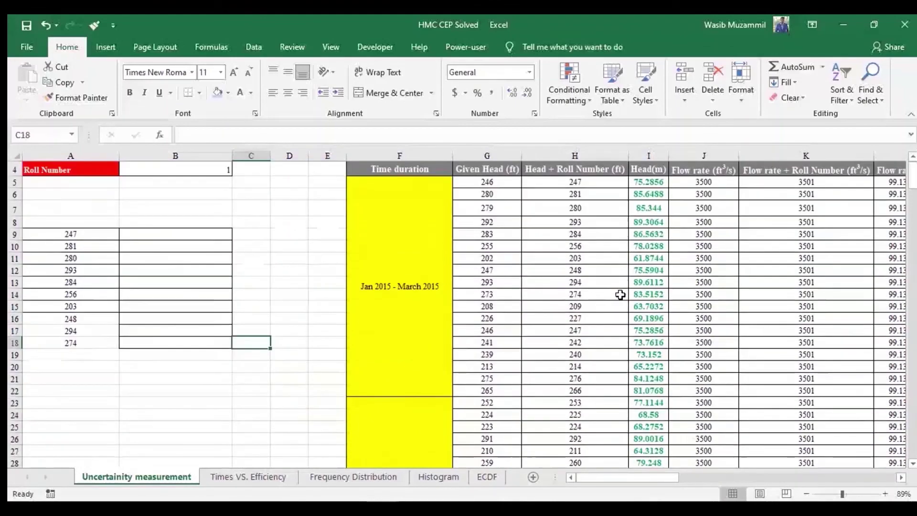
left_click_drag(556, 295, 577, 389)
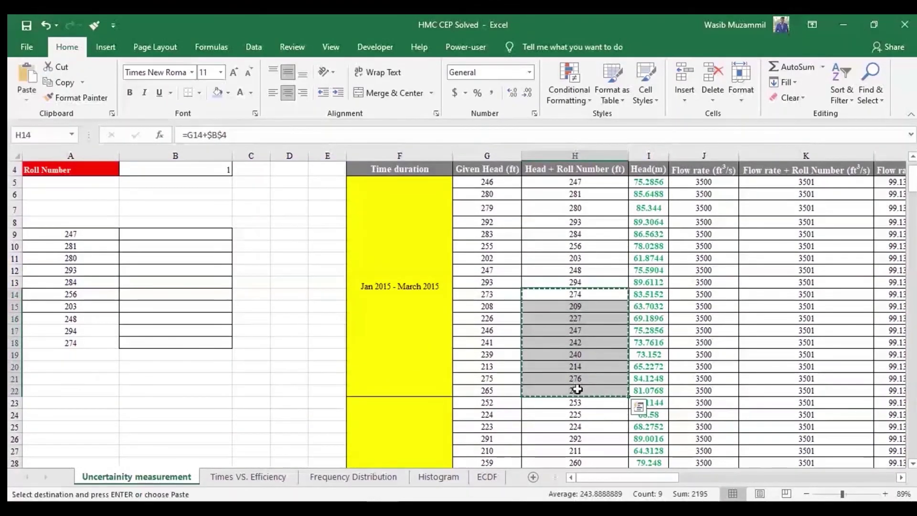
key("ctrl+c")
- Paste the nine head values as plain values into A22:A30, then return to the Teams meeting
scroll(620, 382, "down", 1)
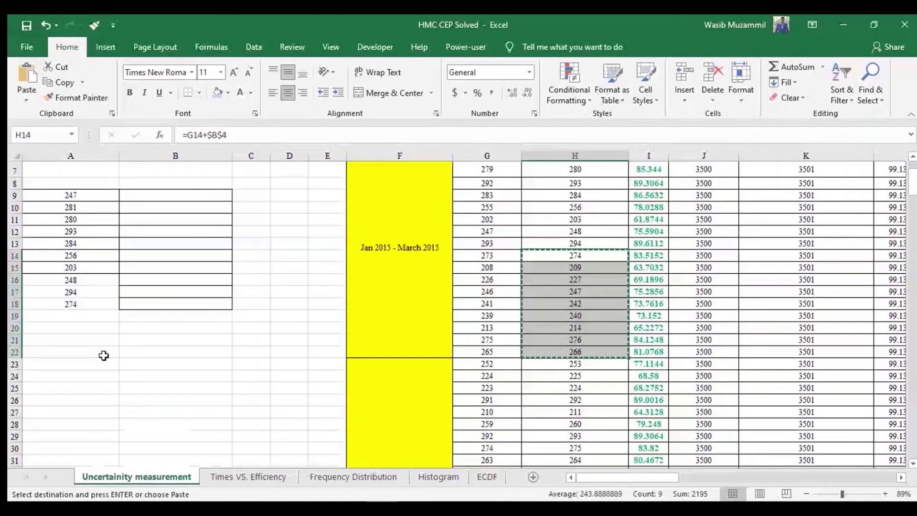
left_click(99, 354)
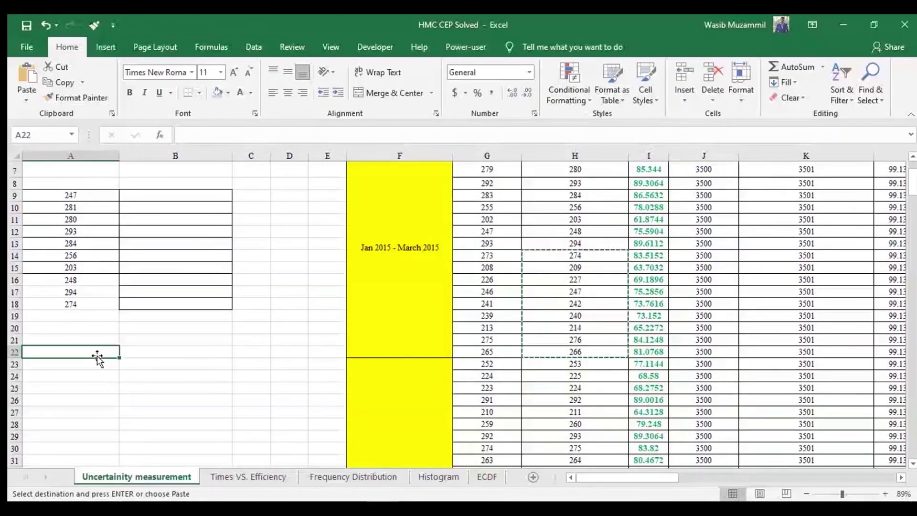
right_click(87, 357)
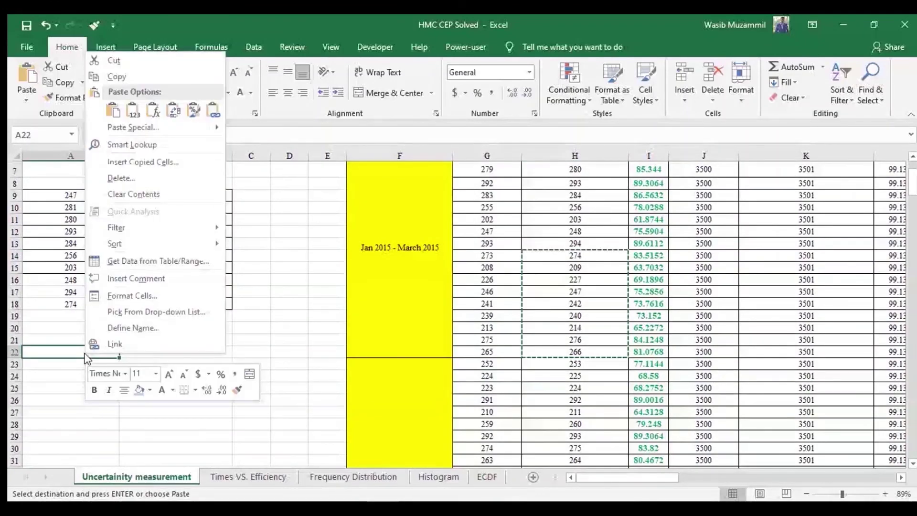
left_click(135, 115)
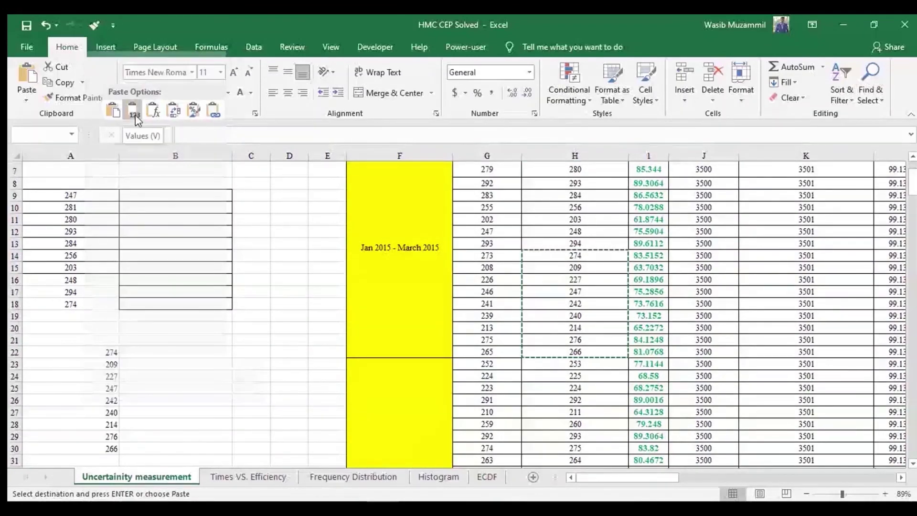
left_click(136, 115)
left_click(191, 338)
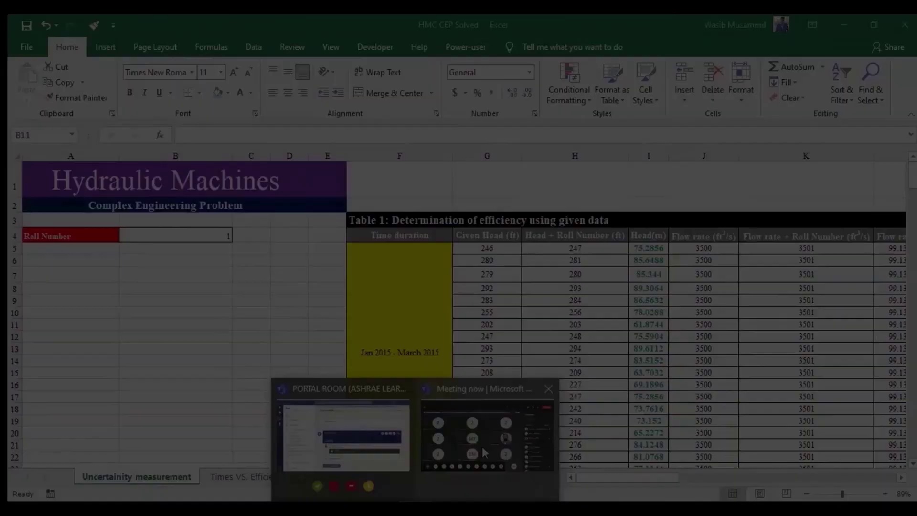
left_click(482, 446)
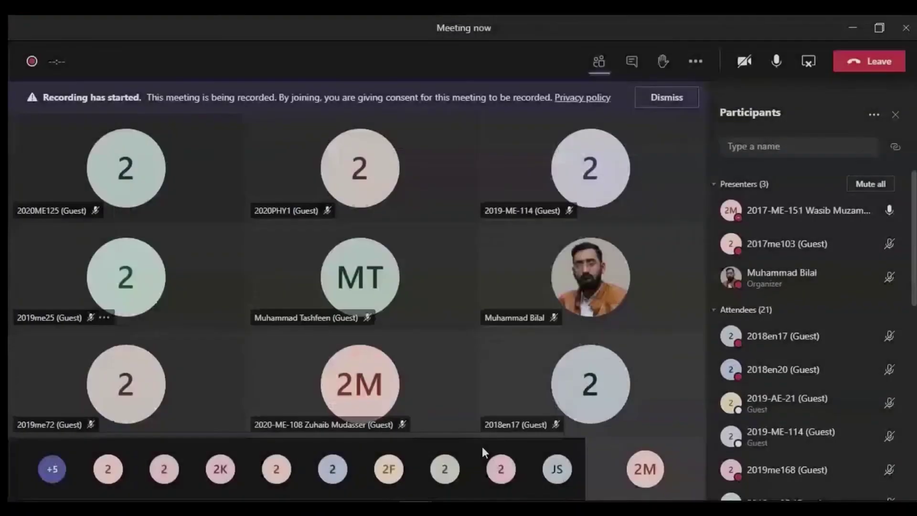